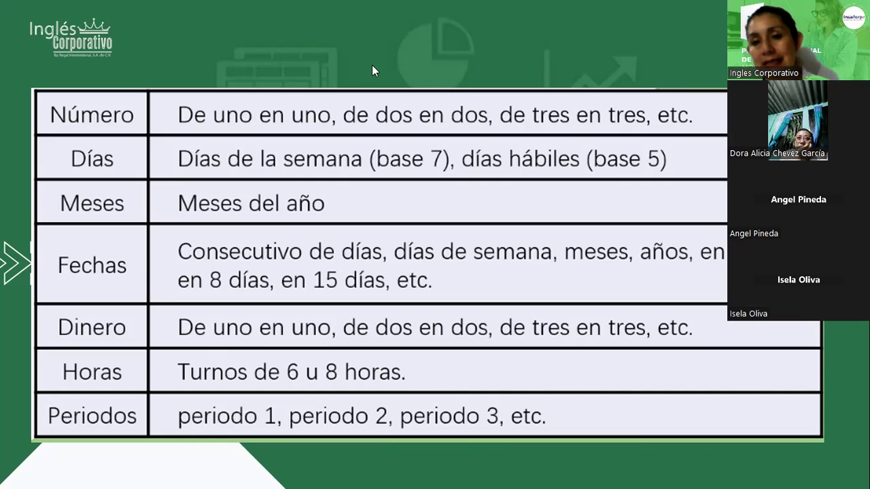
- Exit the PowerPoint slideshow so the blank Excel workbook Libro1 is showing
left_click(523, 201)
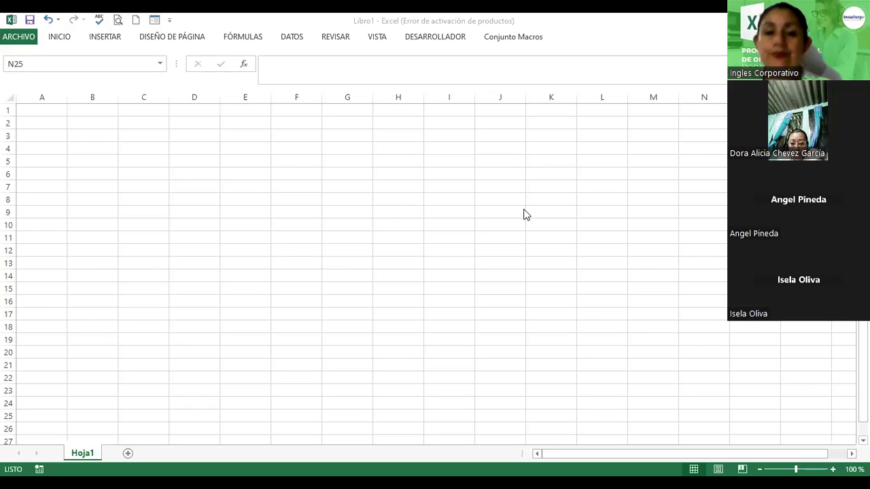
- Rename the sheet Hoja1 to 'Series'
double_click(81, 453)
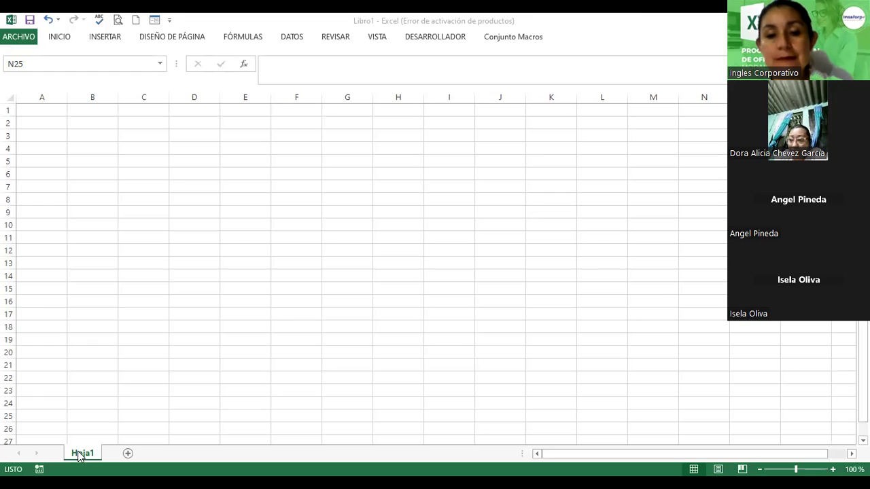
type("Series")
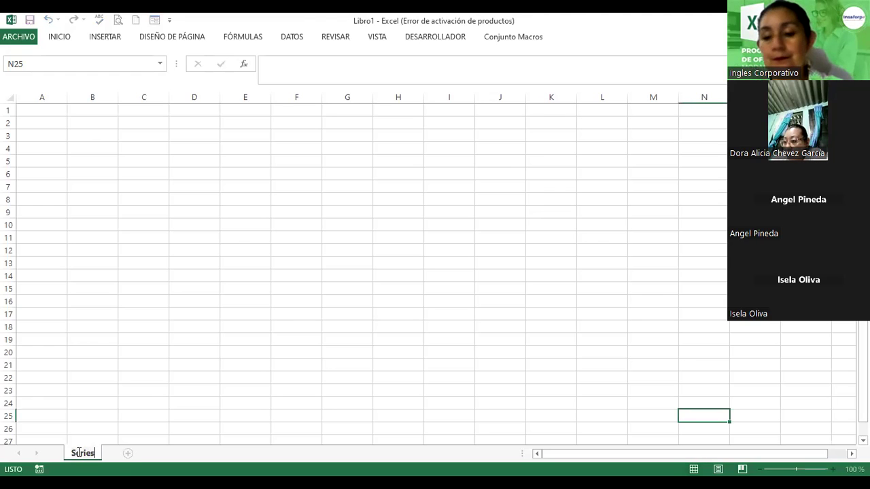
key("Return")
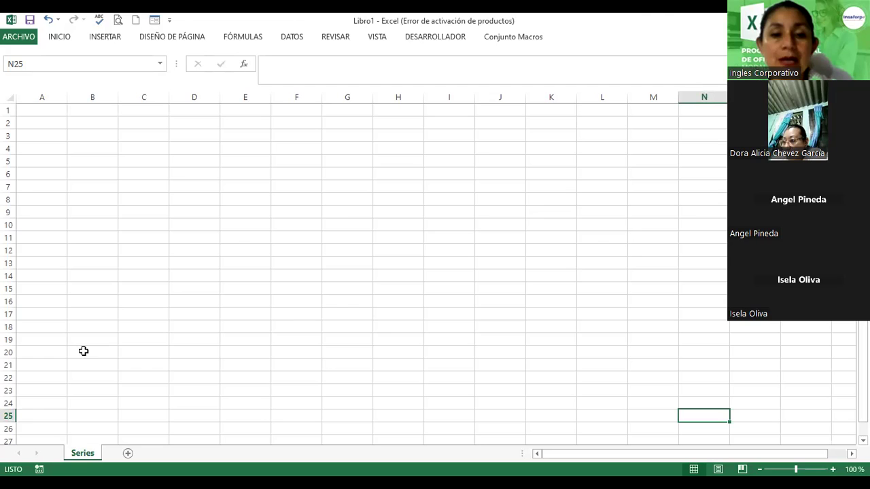
- Check the Series tab's options without changing its colour, then show the INSERTAR ribbon
right_click(84, 455)
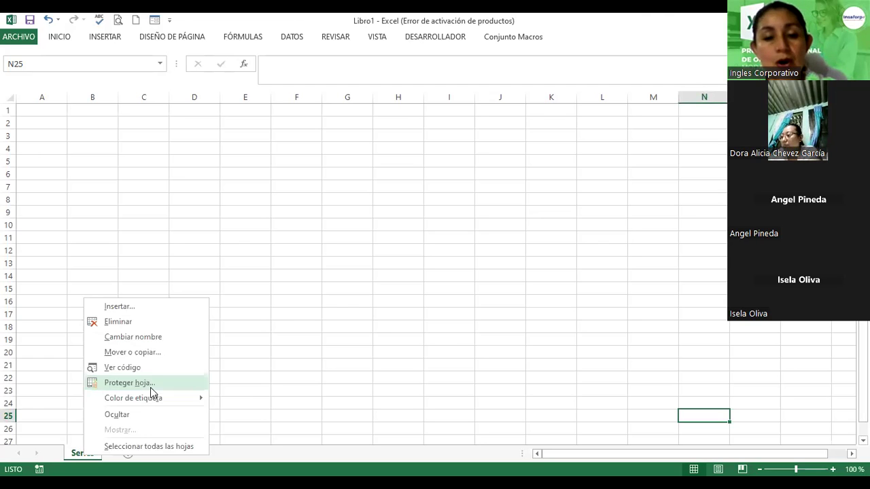
mouse_move(145, 401)
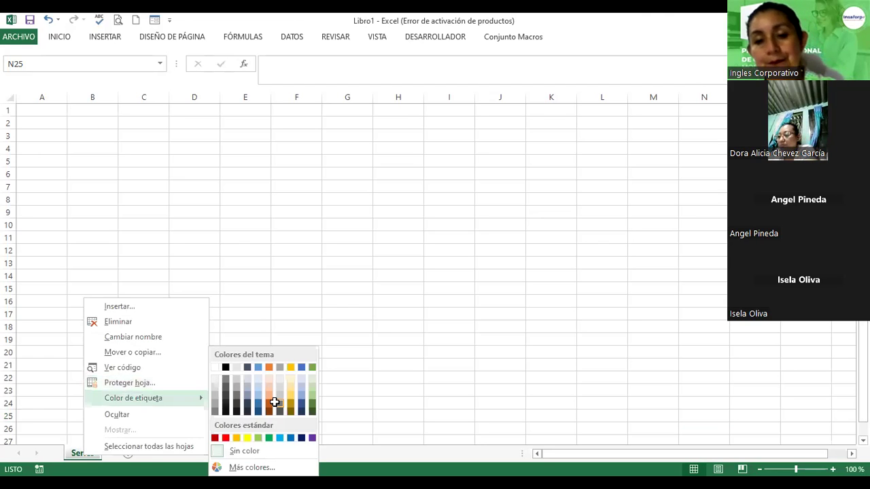
left_click(28, 17)
left_click(104, 39)
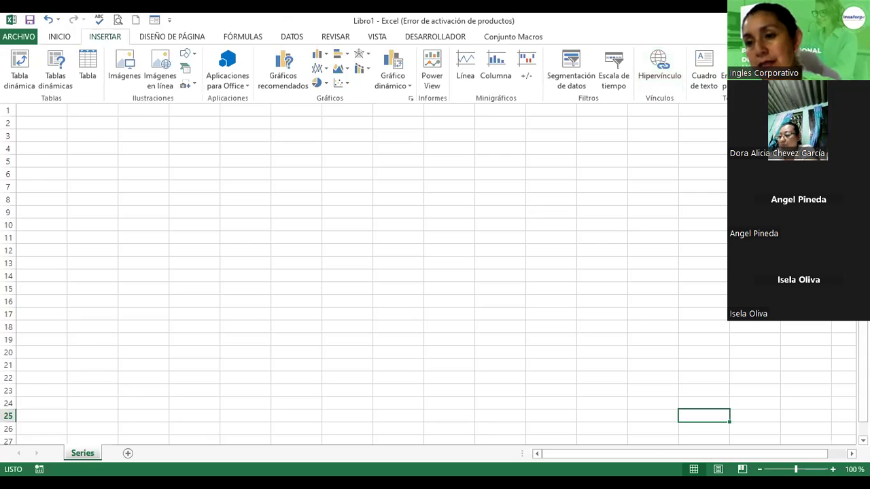
- Add an orange WordArt reading 'Series de Datos' and move it to the top of the sheet
left_click(761, 68)
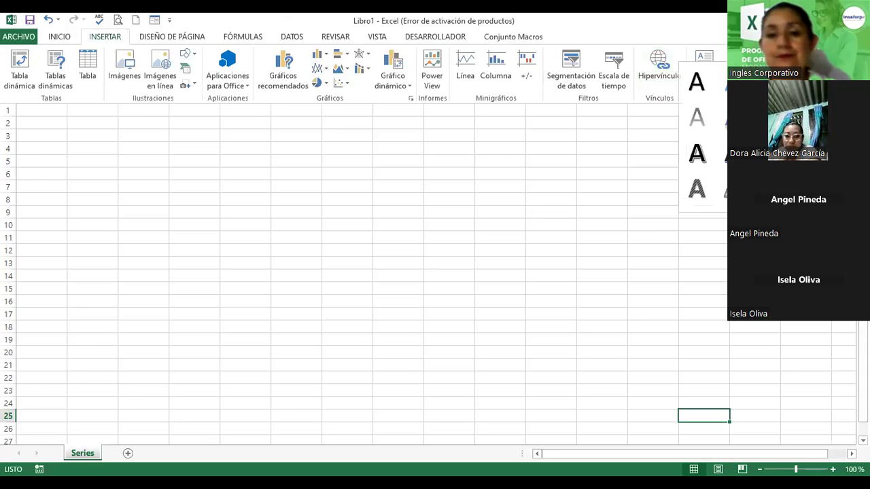
left_click(765, 82)
type("Series de D")
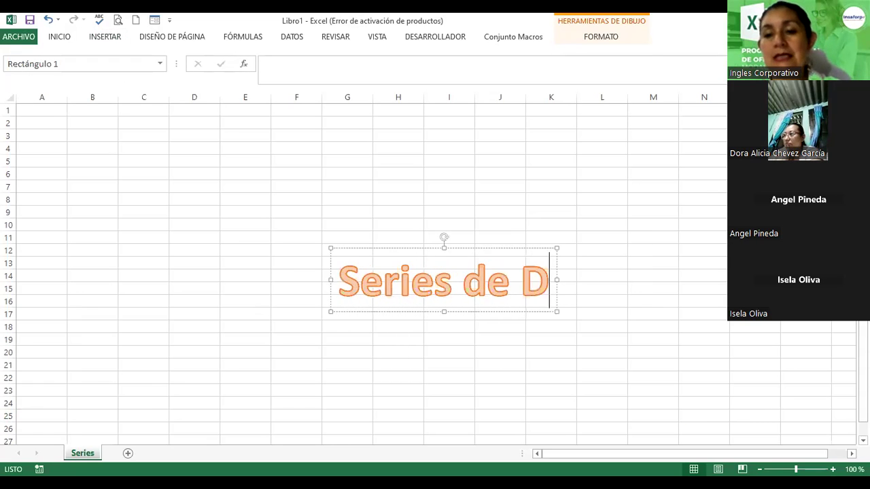
type("atos")
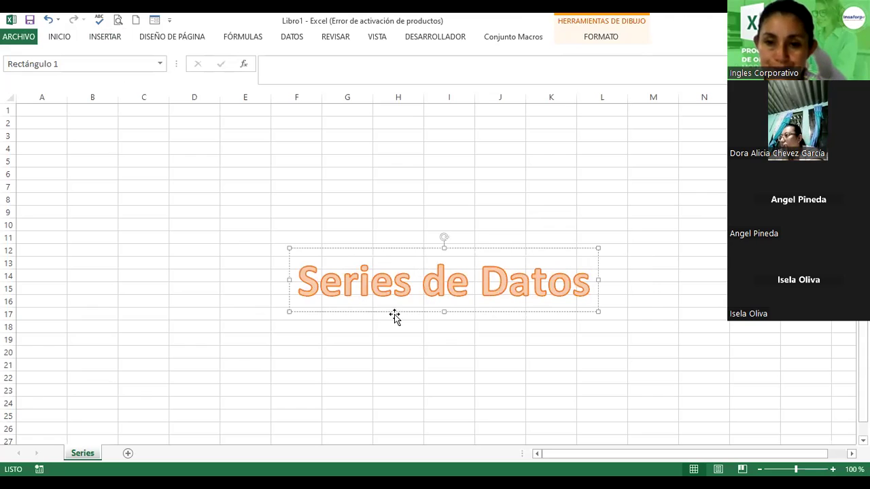
left_click_drag(362, 313, 253, 193)
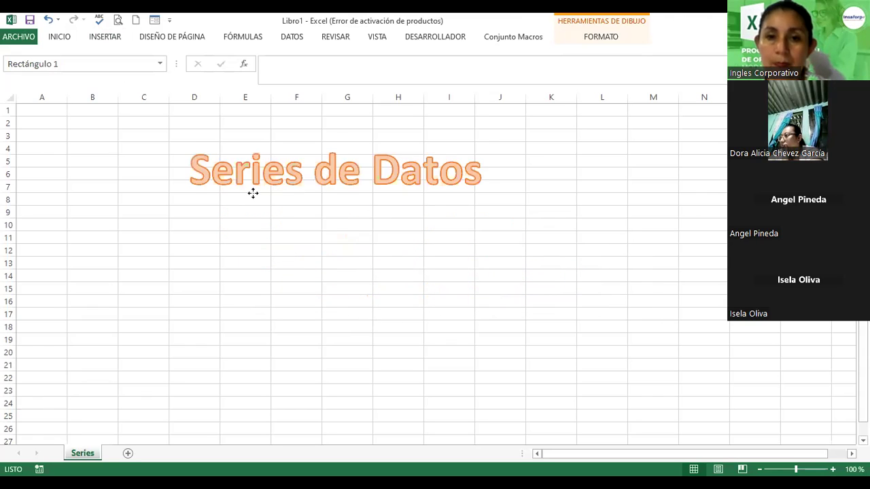
left_click(98, 188)
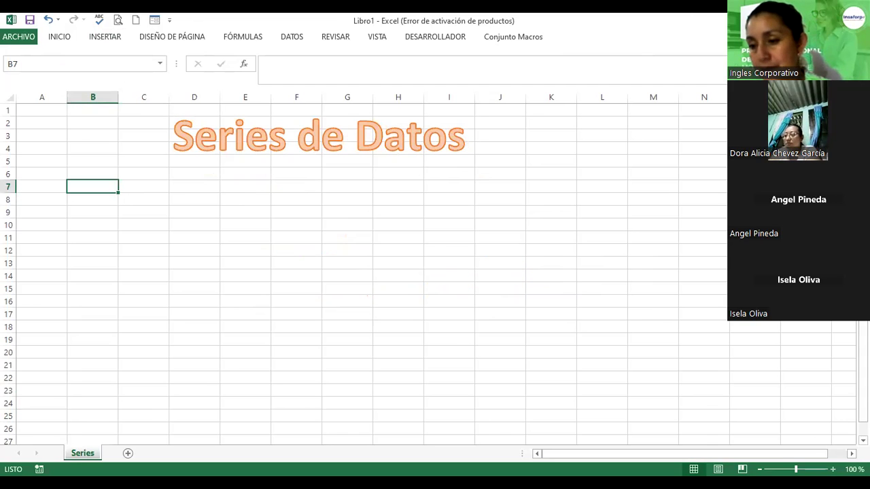
- Zoom the sheet to 140% and enter the 'No.' header in B7
left_click(832, 469)
left_click(833, 469)
left_click(833, 469)
left_click(833, 469)
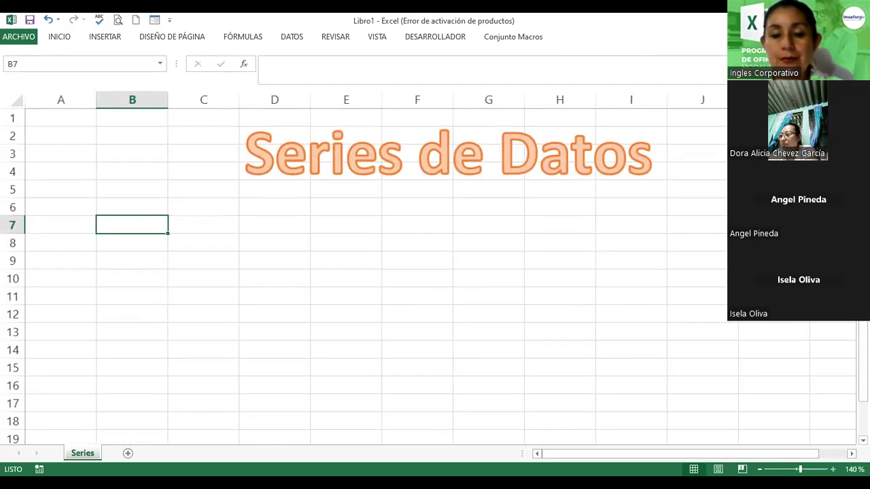
type("No.")
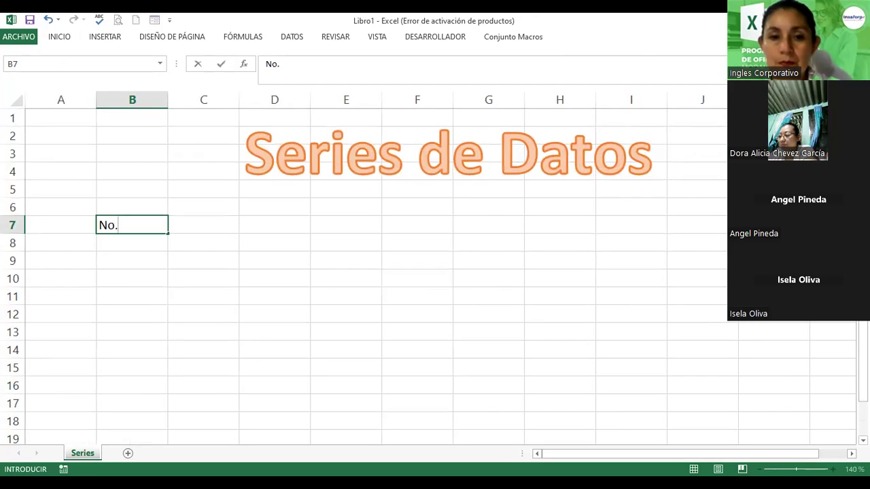
key("Return")
left_click(132, 225)
- Enter the headers '2 en 2' in C7 and '3 en 3' in D7
left_click(203, 225)
type("'")
key("BackSpace")
type("2")
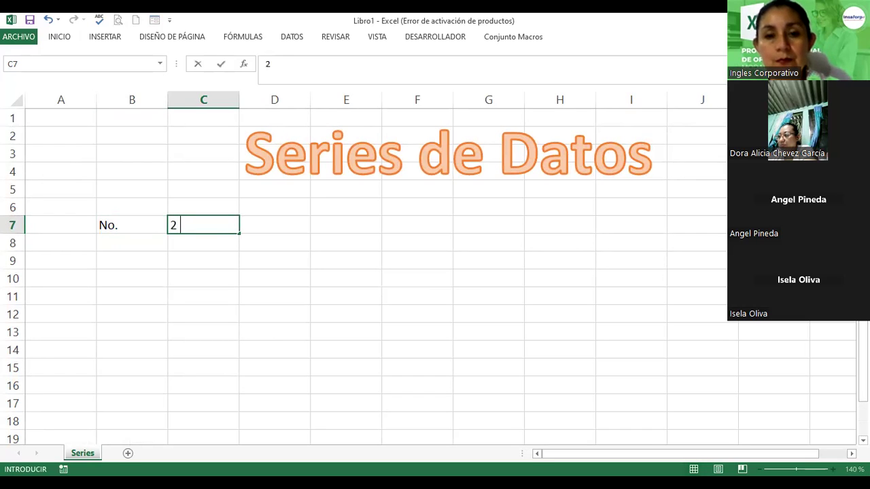
type(" en 2")
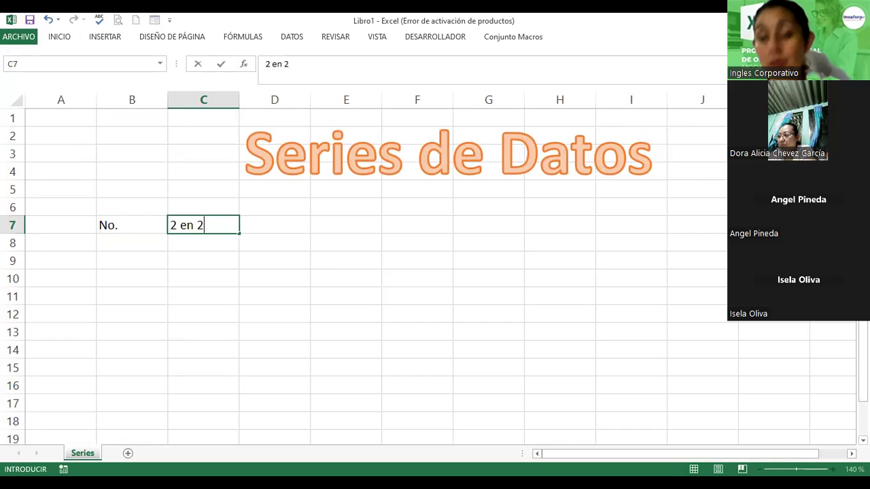
left_click(275, 225)
type("3 en 3")
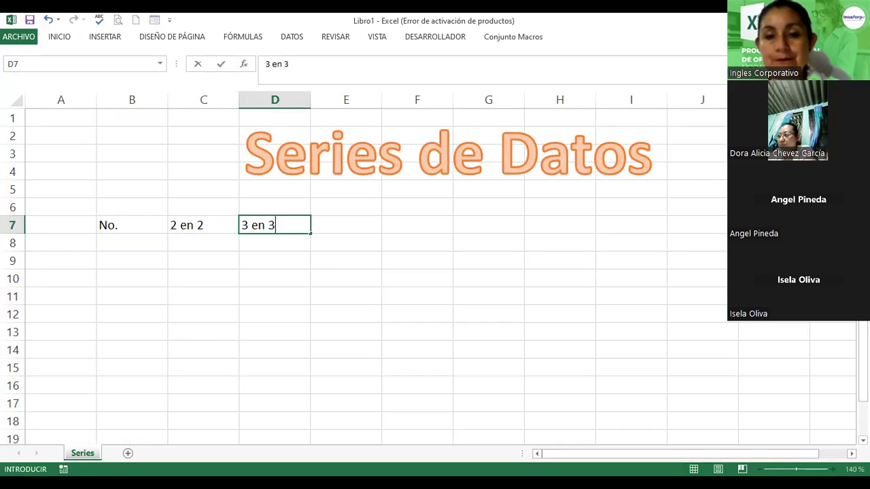
left_click(346, 225)
- Enter the headers '10 en 10' in E7 and 'Código' in F7
type("101")
key("BackSpace")
type("en 10")
key("Return")
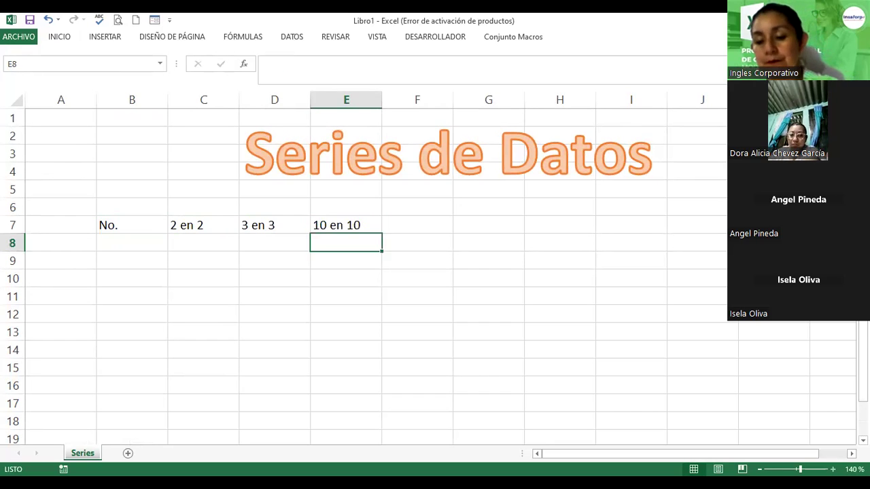
left_click(345, 225)
left_click(417, 225)
type("C")
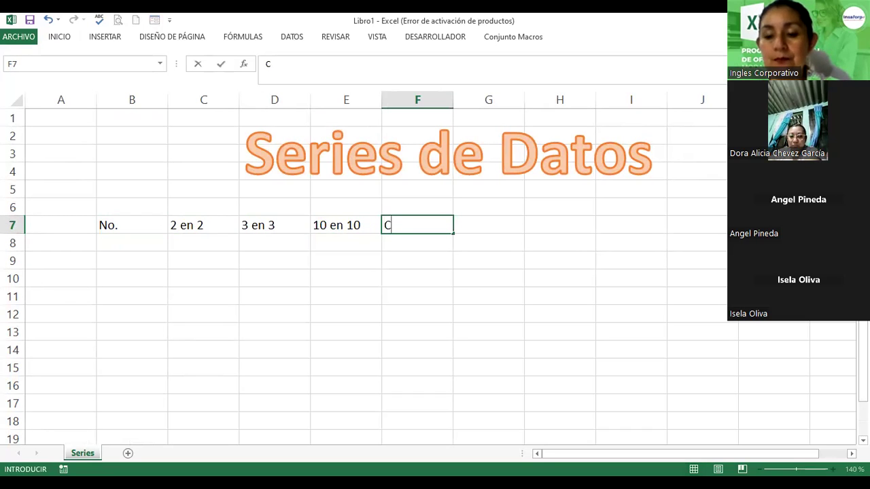
type("ódigo")
key("Return")
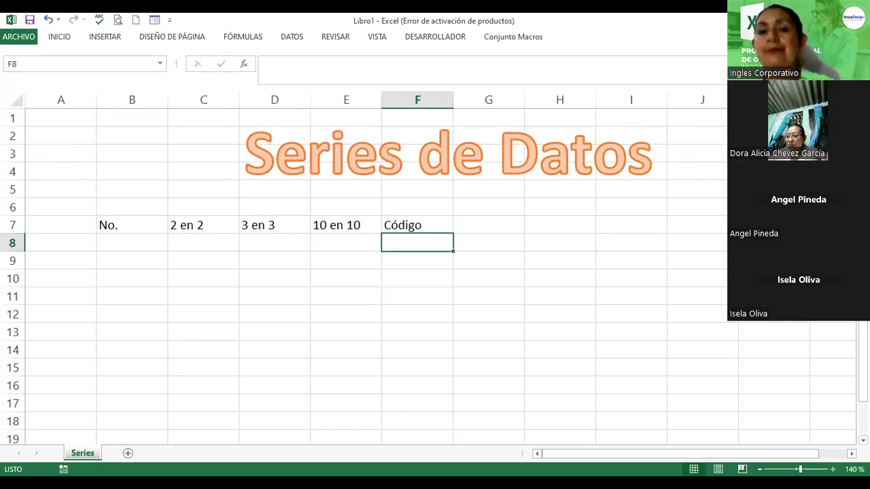
left_click(133, 225)
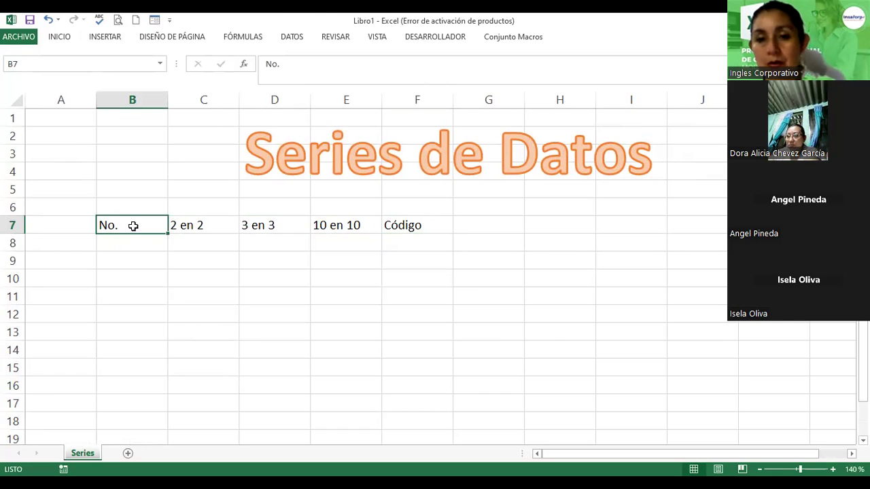
- Make headers B7:F7 bold, 14 pt, and centred horizontally and vertically
key("ctrl+shift+Right")
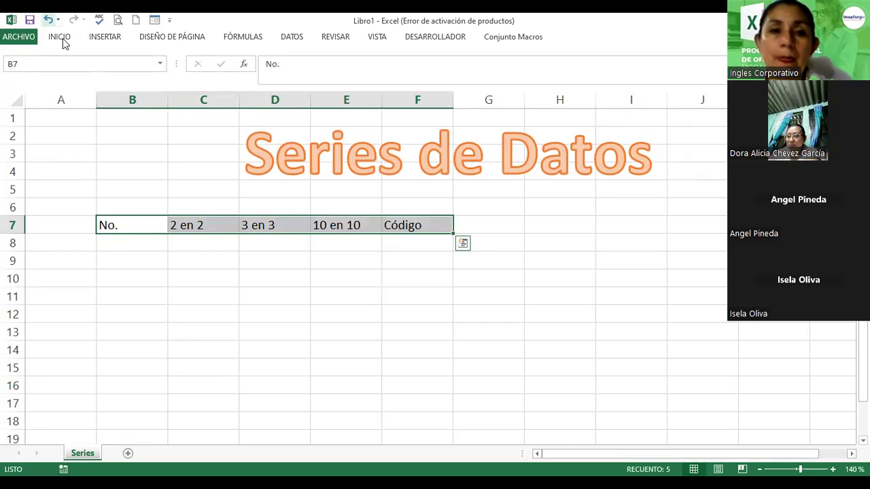
left_click(60, 37)
left_click(66, 78)
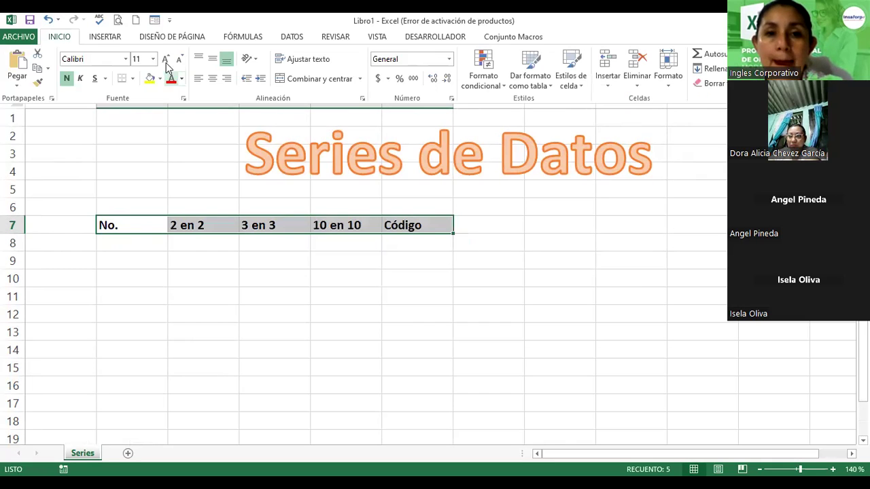
left_click(165, 62)
left_click(165, 62)
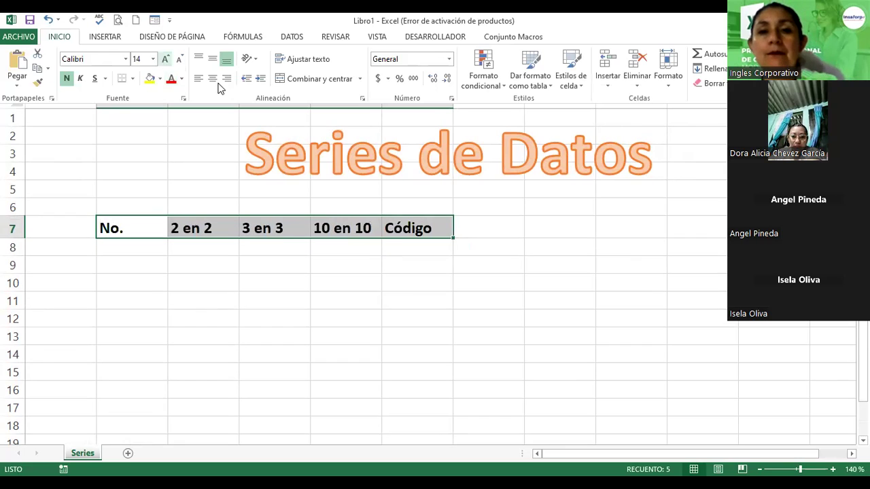
left_click(213, 78)
left_click(213, 65)
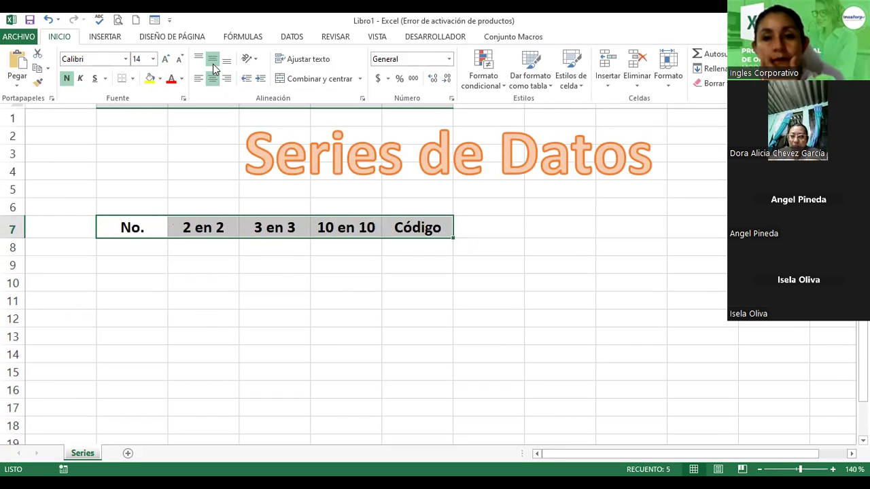
- Move the 'Series de Datos' title left so it sits over columns A to G
left_click(446, 132)
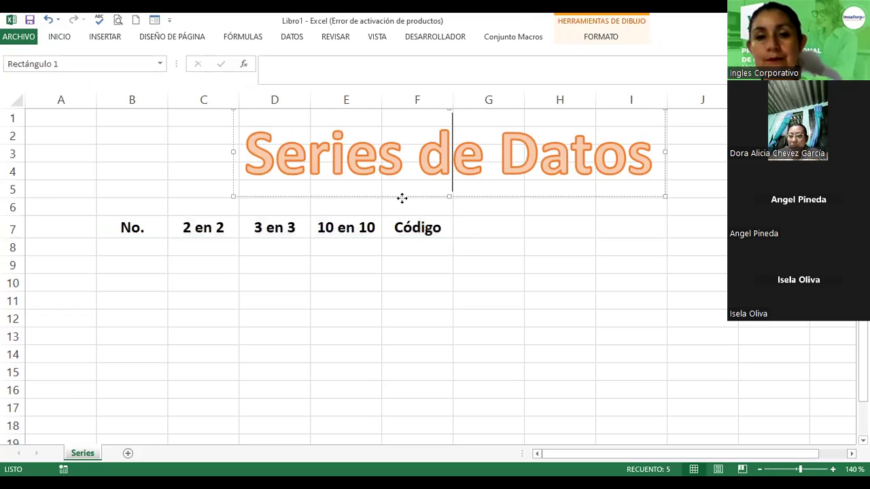
left_click_drag(402, 198, 234, 206)
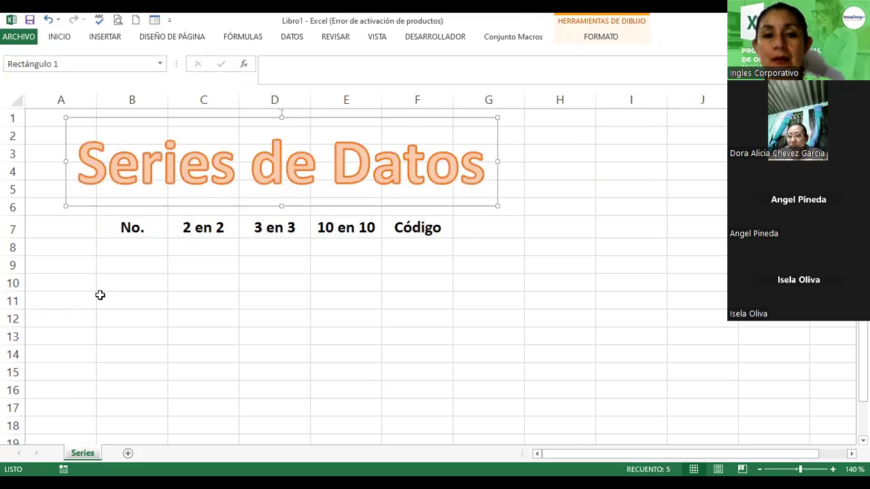
left_click(122, 251)
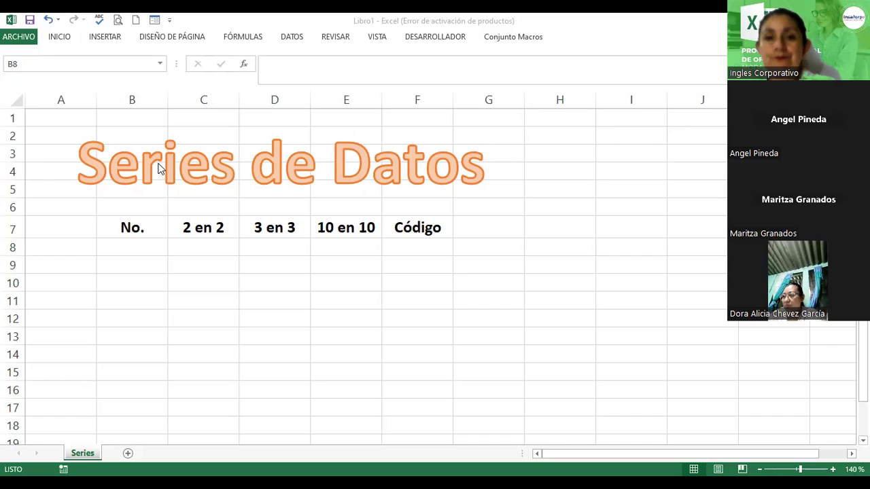
- Enter the value 1 in cell B8 under the No. header
left_click(136, 249)
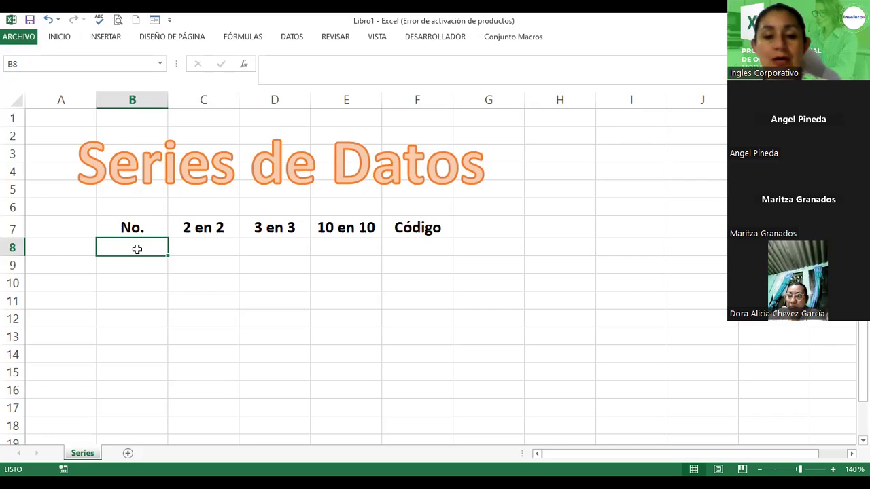
type("1")
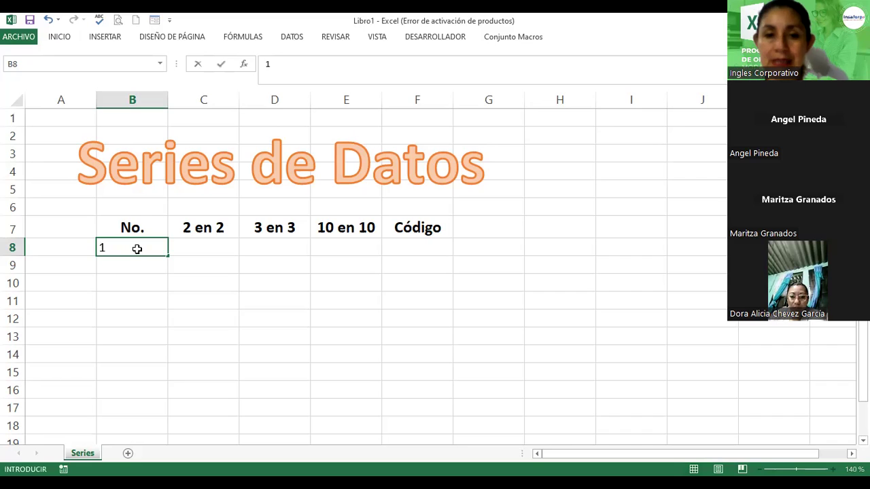
key("Return")
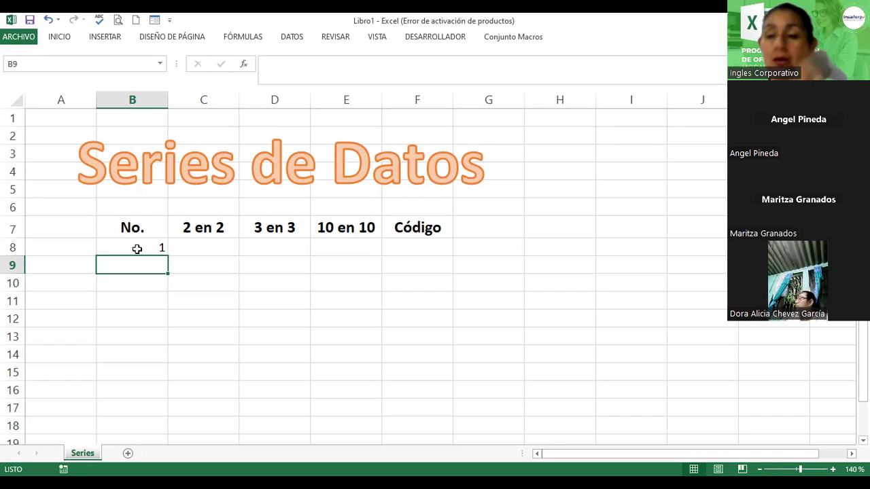
left_click(145, 245)
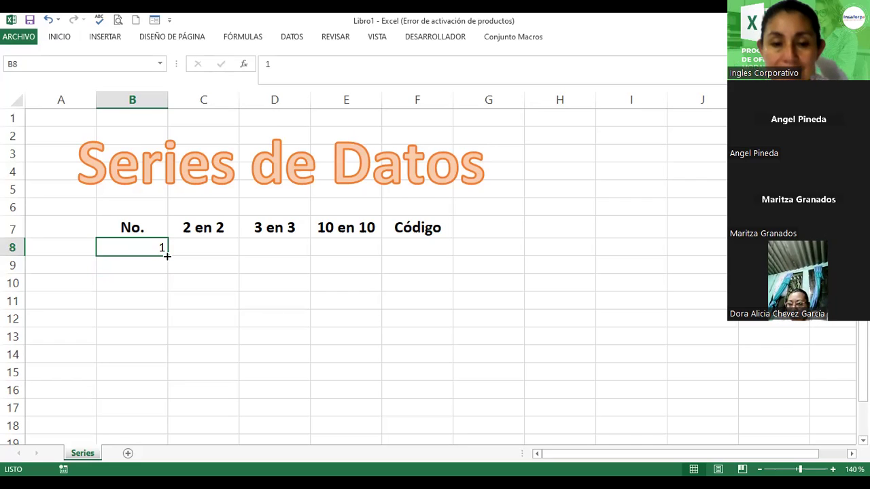
- Copy the 1 from B8 down column B through B18 using the fill handle
left_click_drag(167, 257, 164, 320)
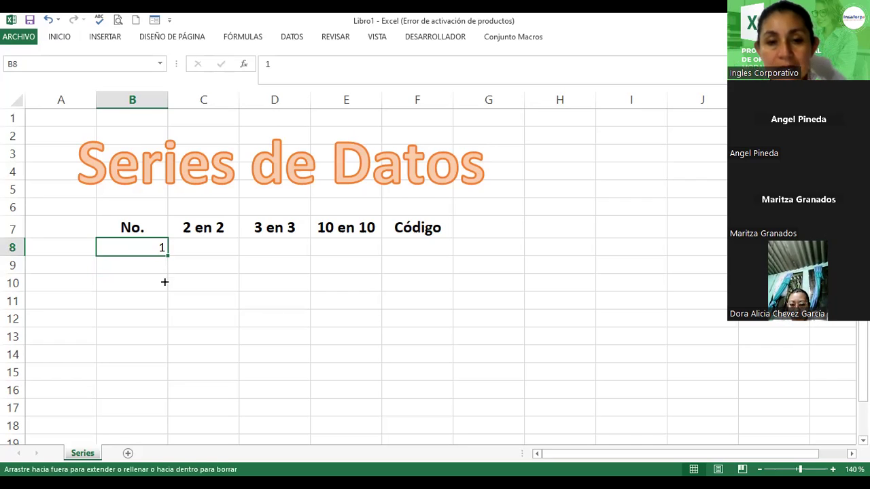
left_click_drag(164, 320, 163, 430)
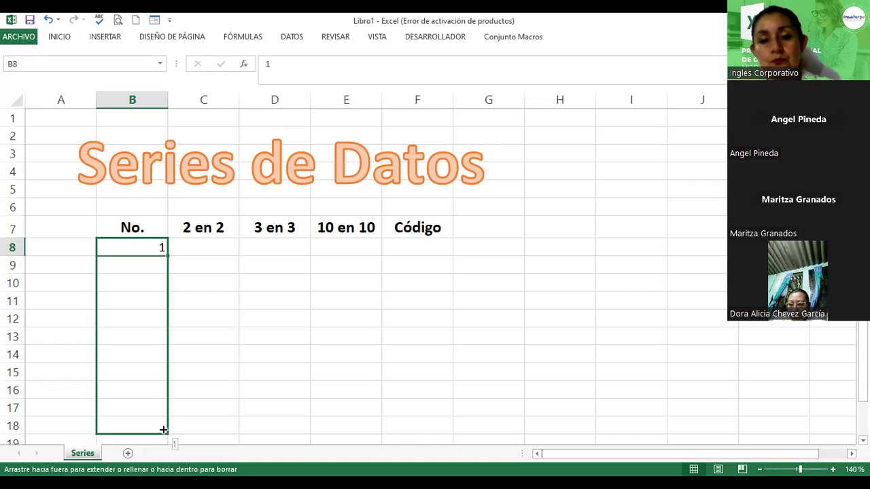
left_click_drag(163, 428, 162, 428)
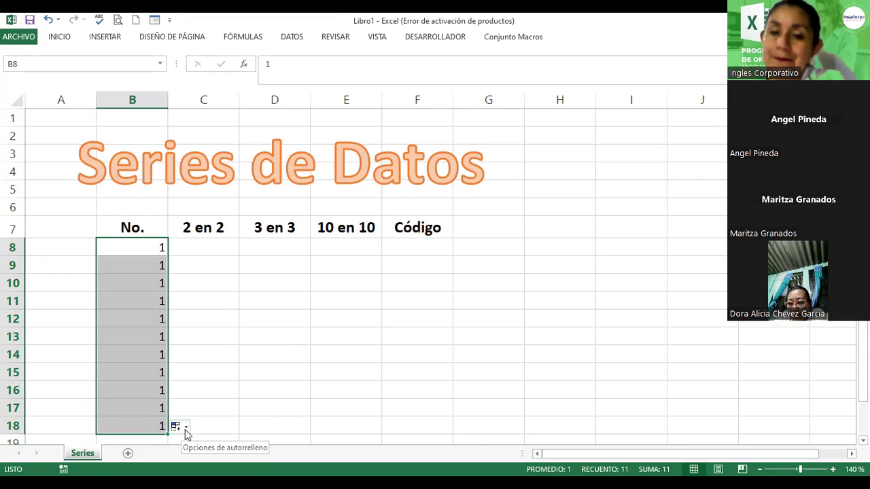
- Switch the Auto Fill to 'Serie de relleno' so B8:B18 count 1 to 11
left_click(185, 428)
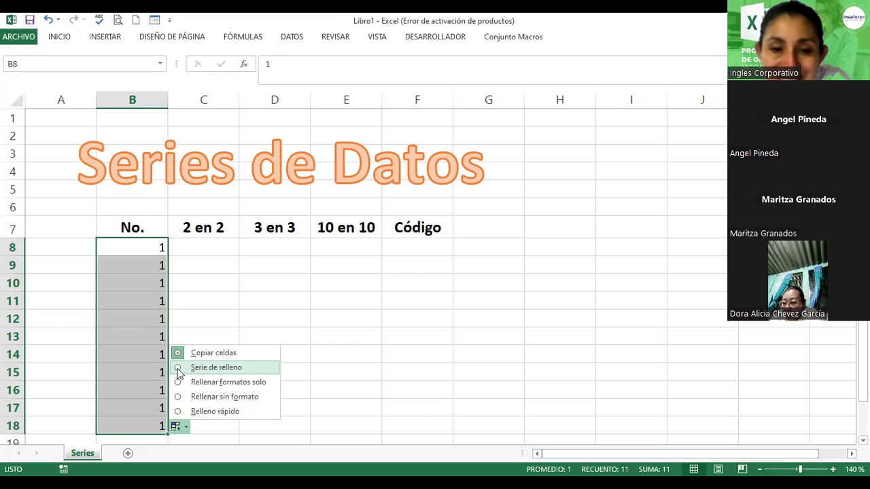
left_click(177, 368)
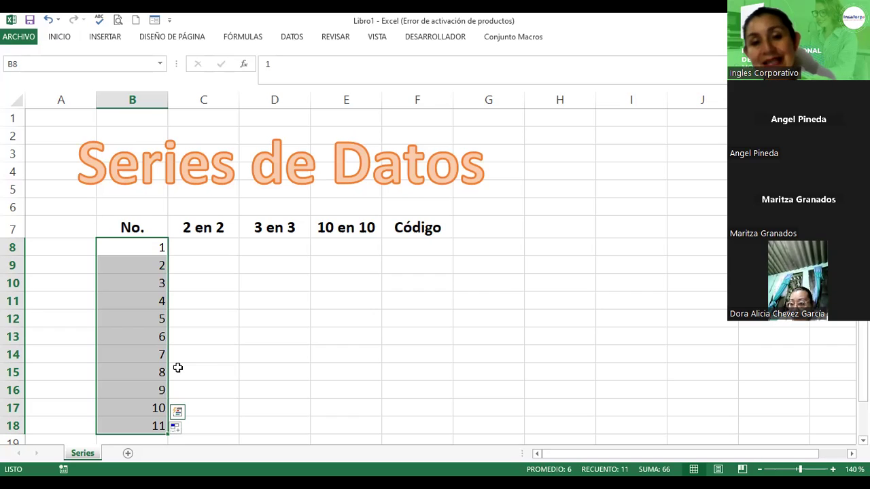
- Enter 'No.' in A7, 1 in A8 and 2 in A9
left_click(66, 219)
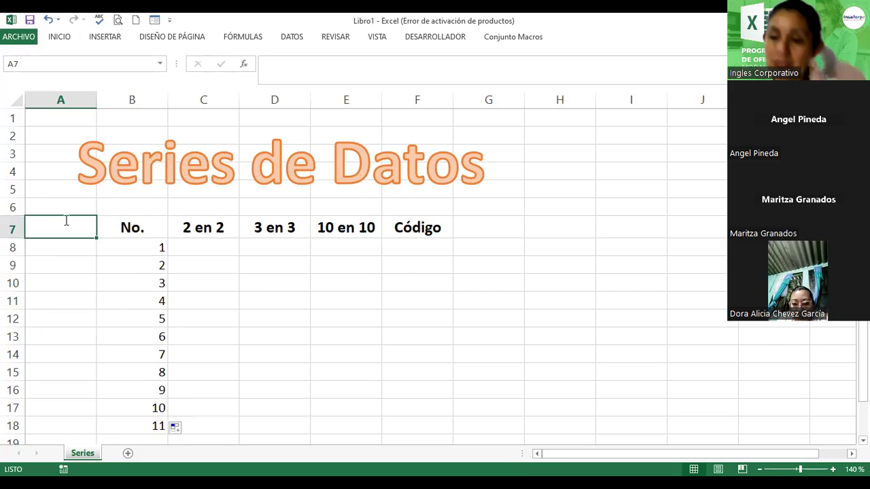
type("N")
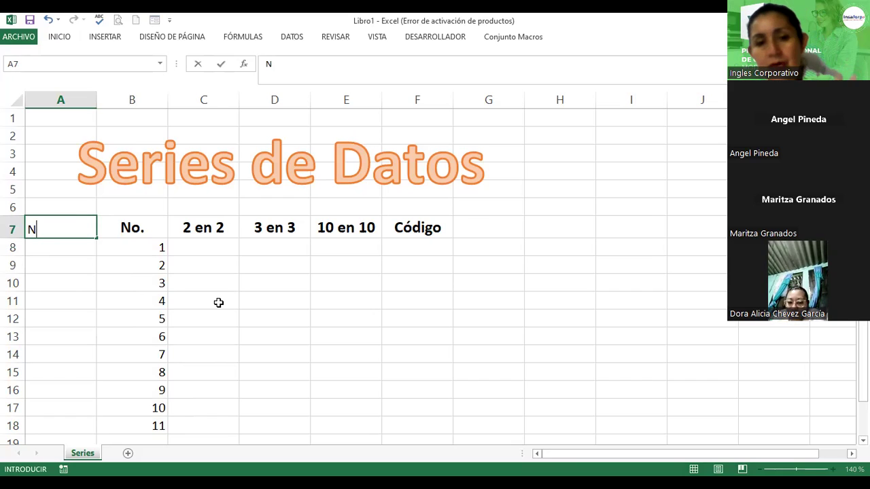
type("o.")
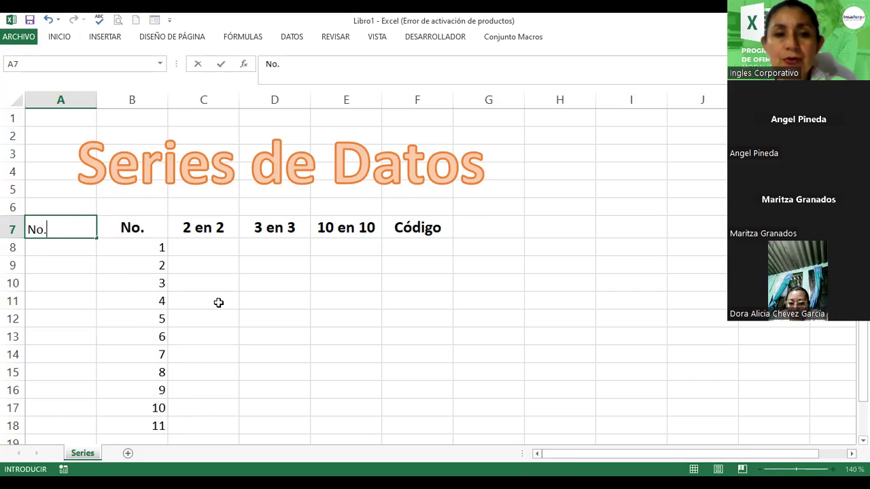
key("Return")
type("1")
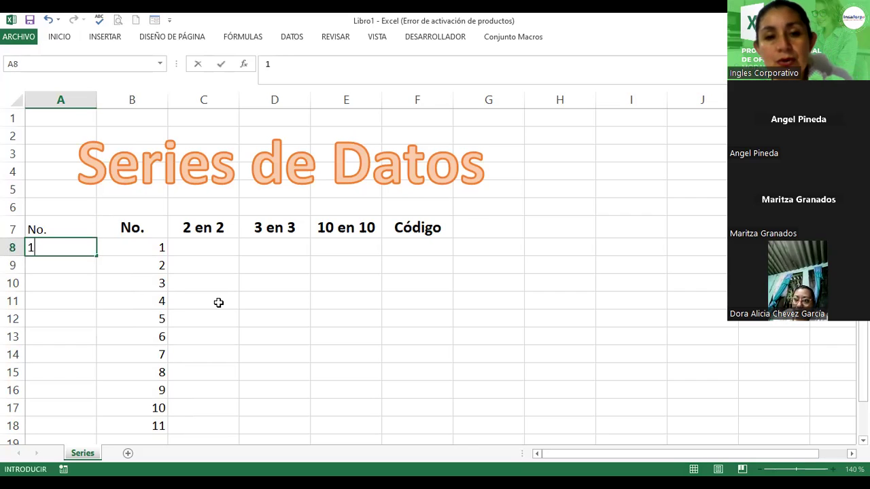
key("Return")
type("2")
key("Return")
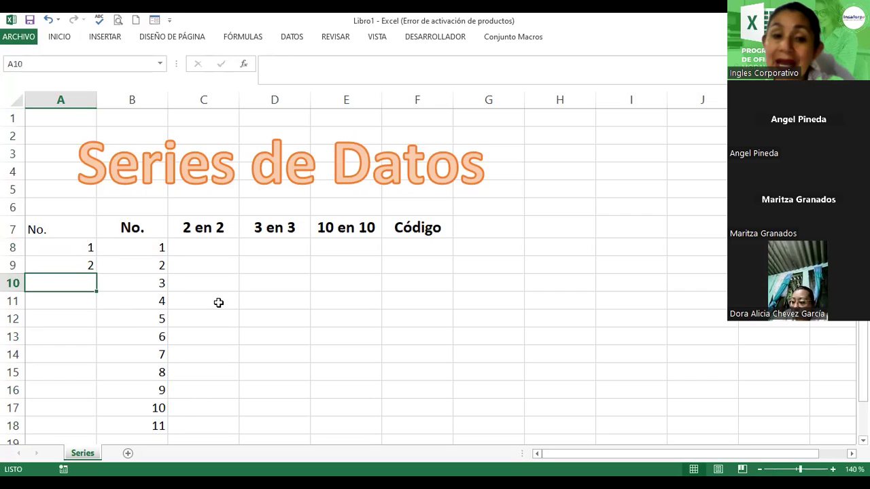
key("Up")
key("Up")
key("Down")
key("Down")
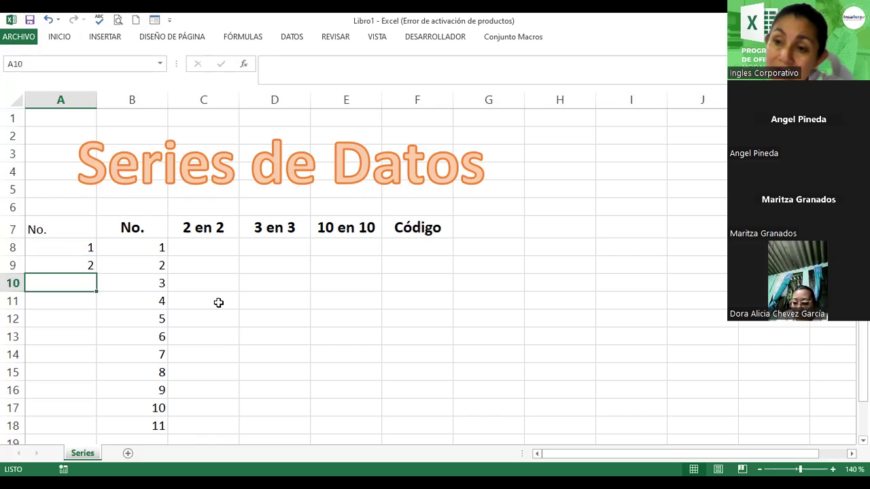
key("Up")
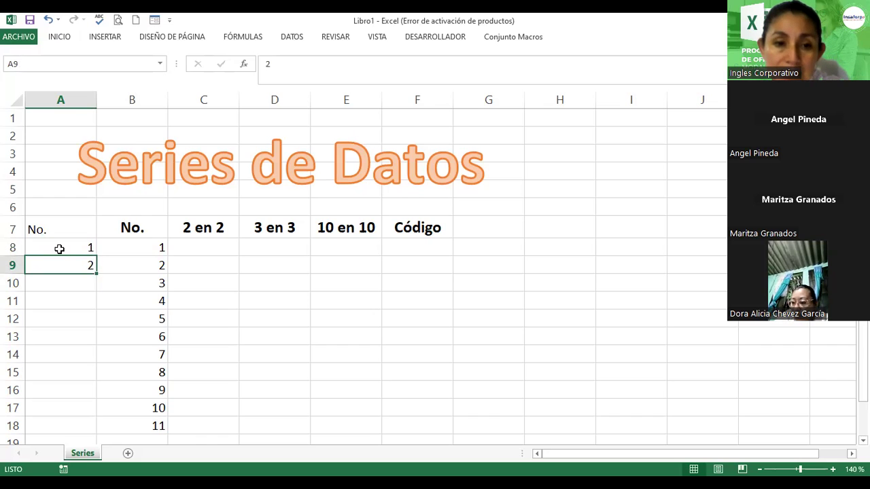
- Extend the 1, 2 pattern from A8:A9 down to A18, numbering 1 through 11
left_click(60, 247)
left_click_drag(57, 262, 80, 265)
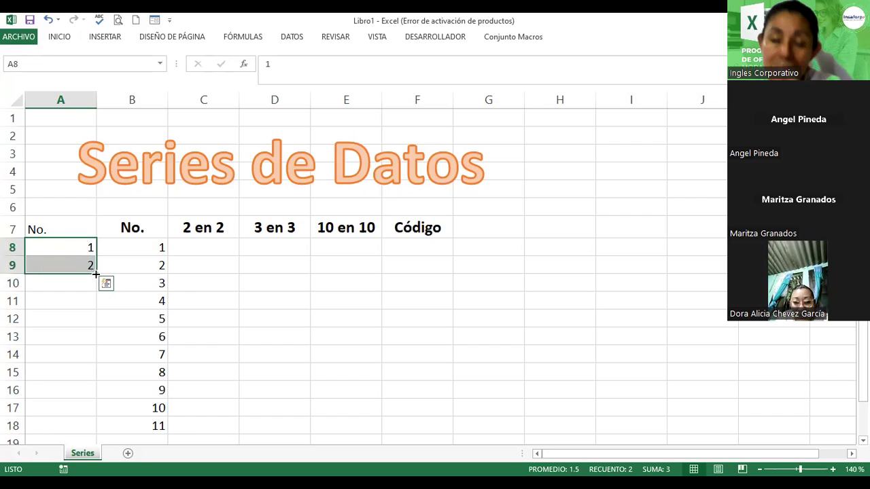
left_click_drag(96, 274, 89, 380)
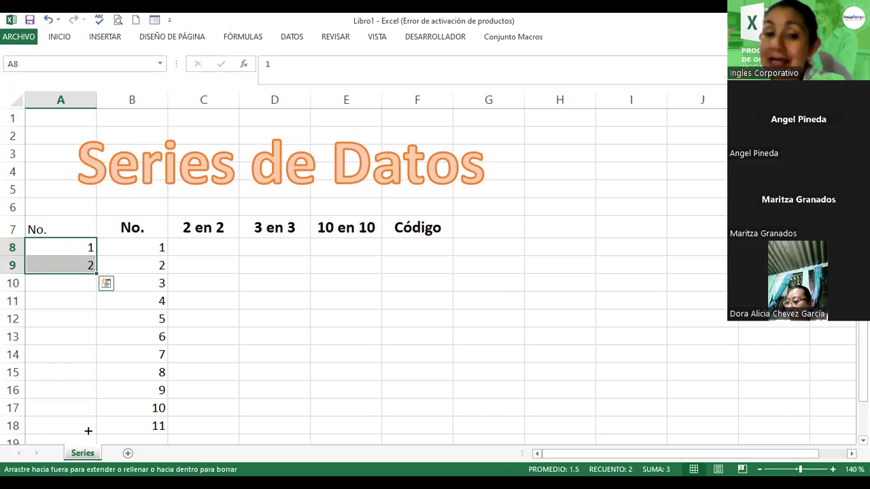
left_click_drag(89, 380, 87, 427)
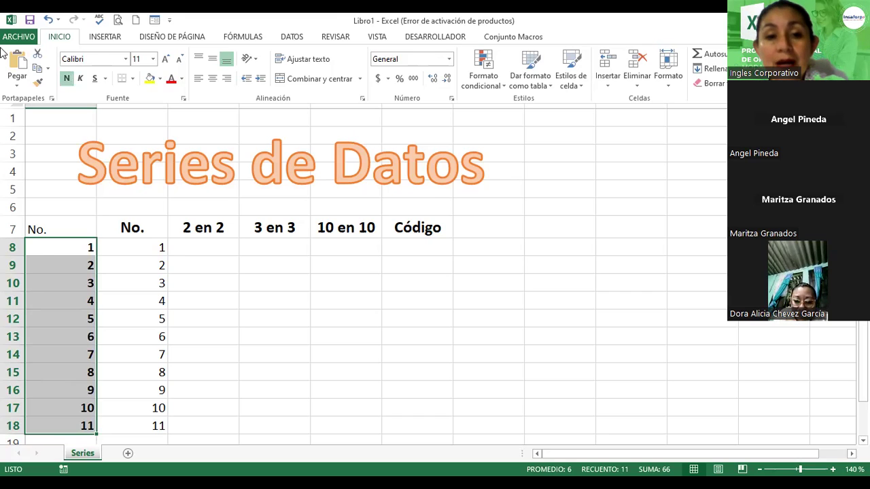
left_click(49, 267)
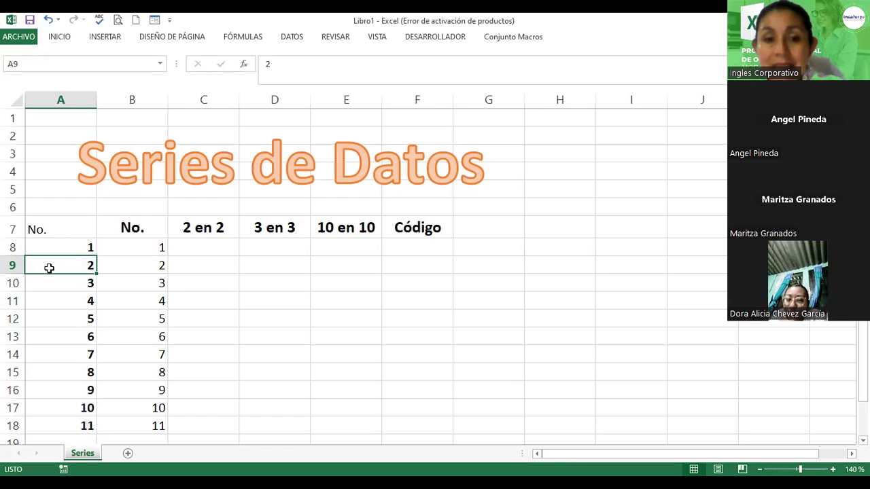
key("Up")
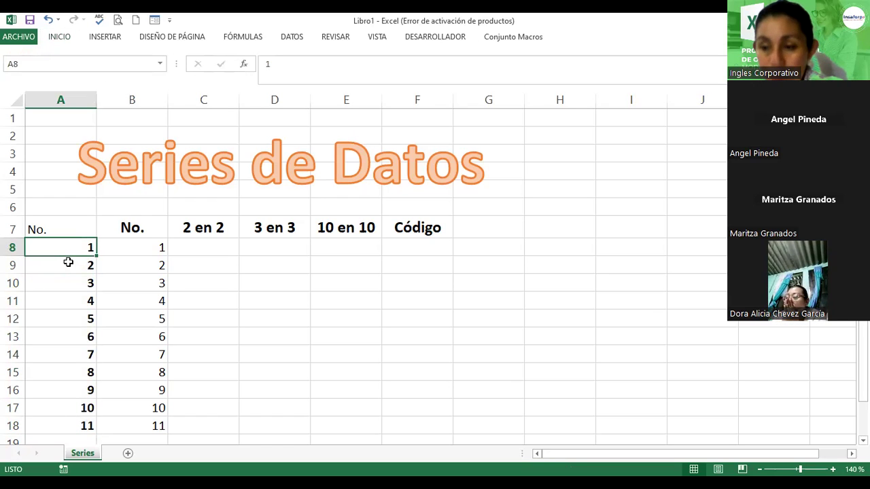
key("Down")
key("Up")
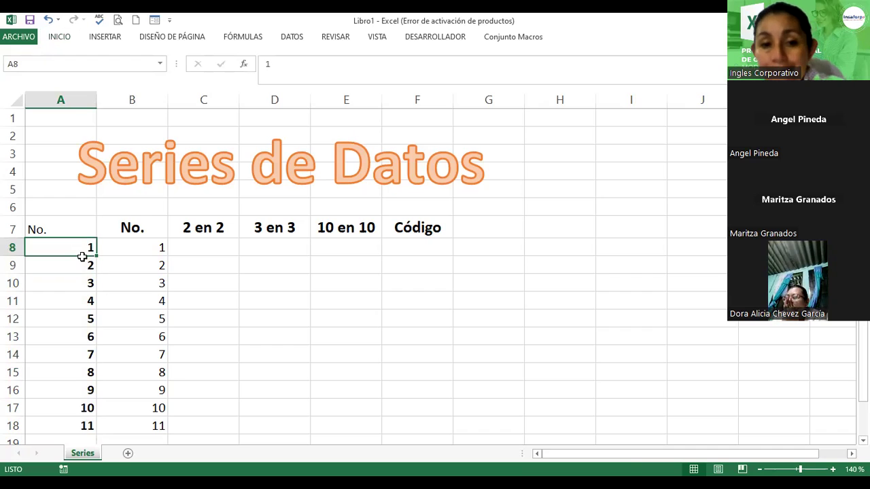
key("shift+Down")
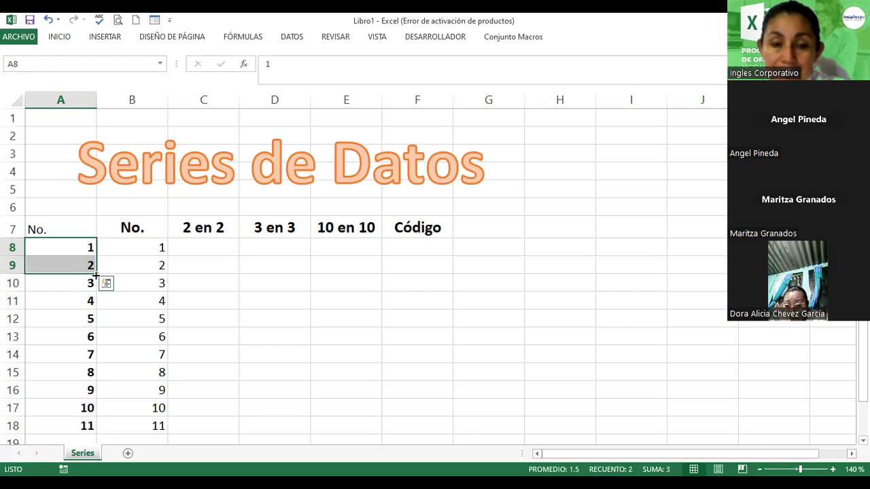
left_click(64, 246)
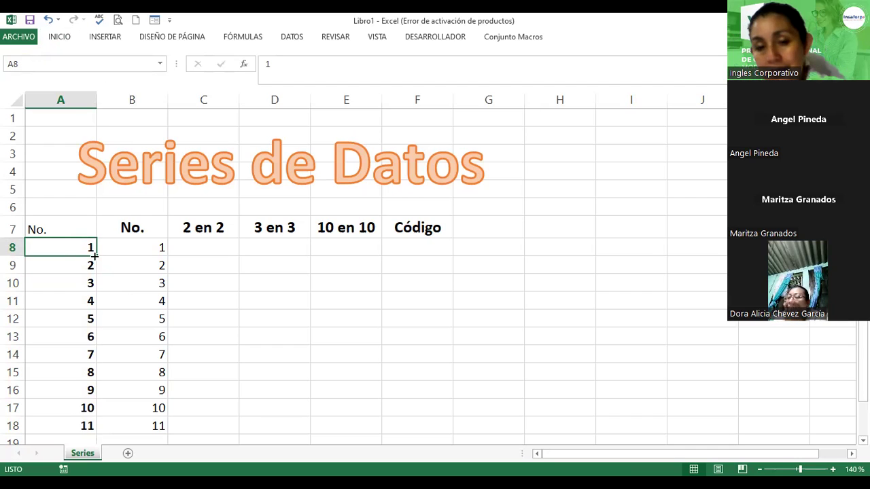
left_click_drag(94, 255, 94, 268)
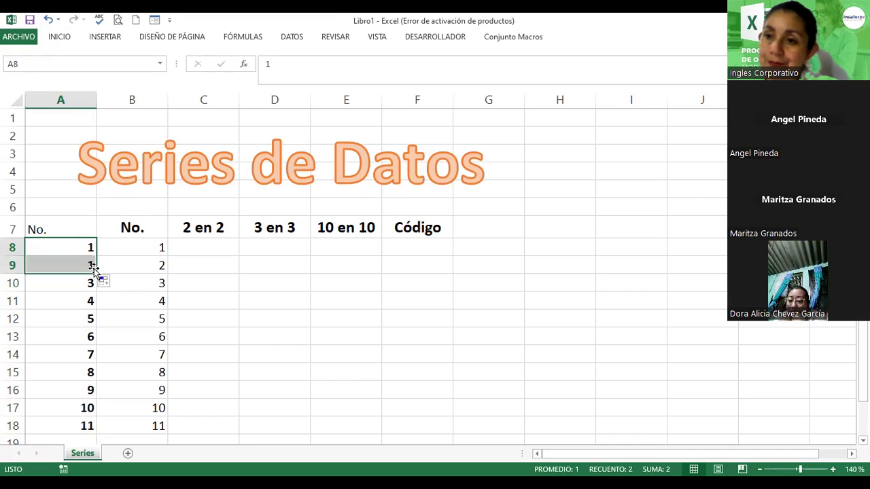
key("ctrl+z")
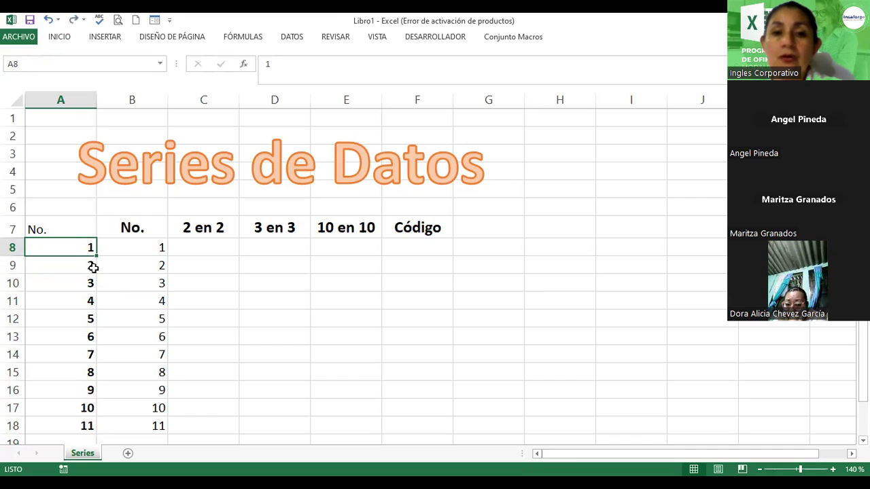
left_click_drag(74, 242, 96, 273)
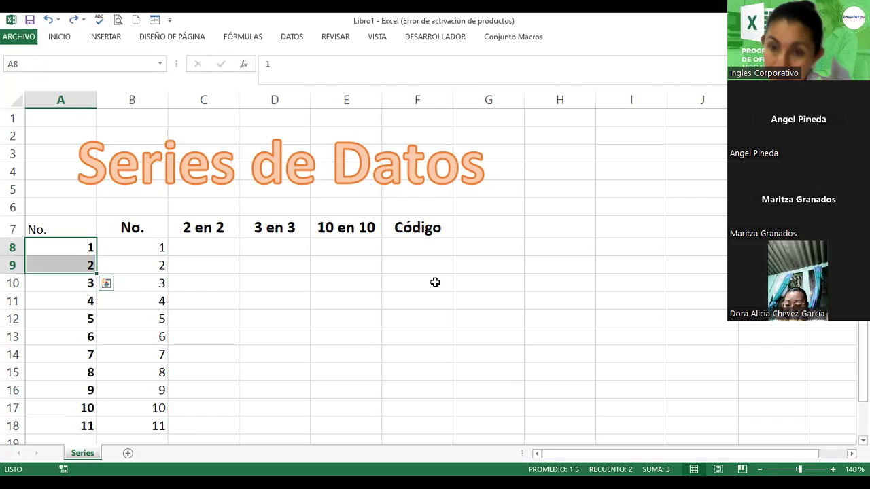
- Add a 'No.' heading in G7 and enter 1 in G8 beneath it
left_click(495, 233)
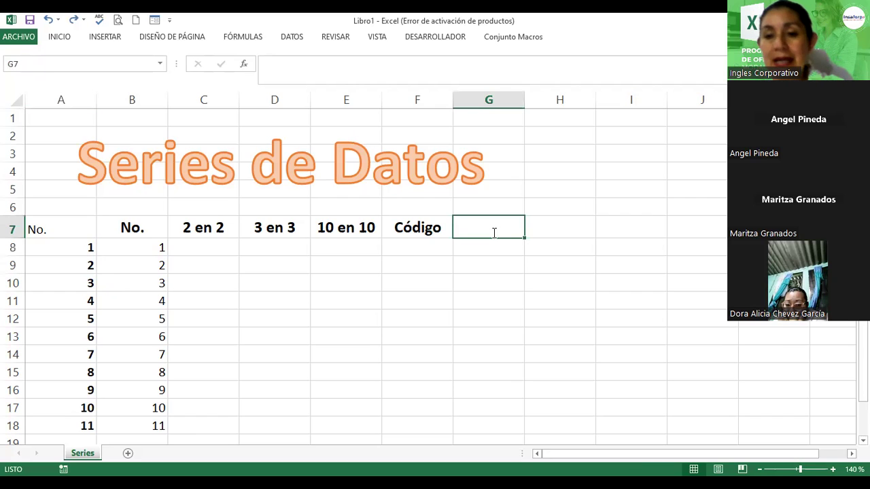
type("No.")
key("Return")
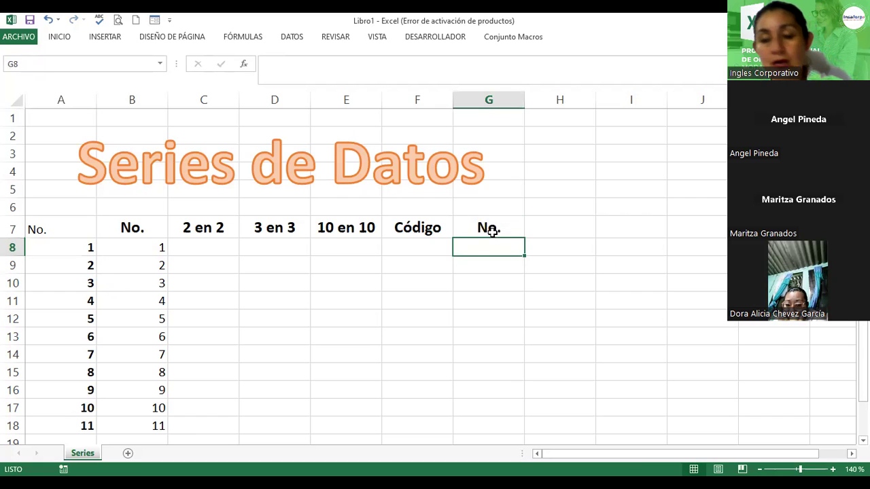
type("1")
key("Return")
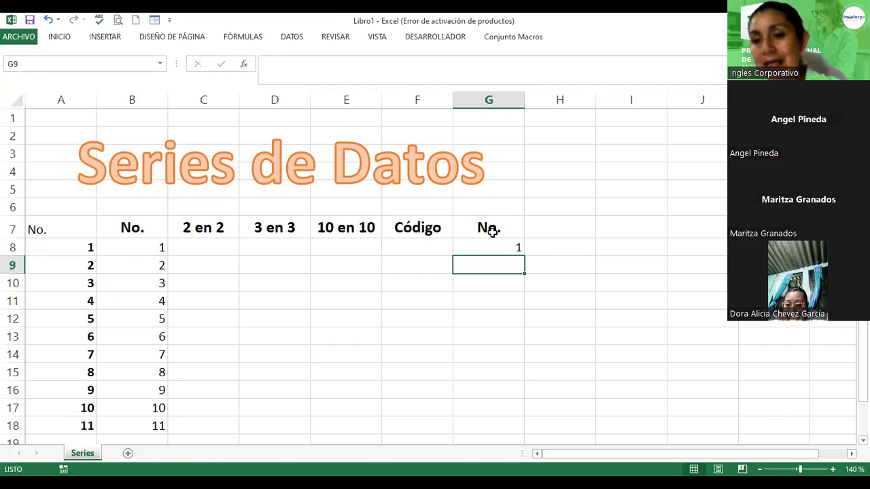
left_click(522, 250)
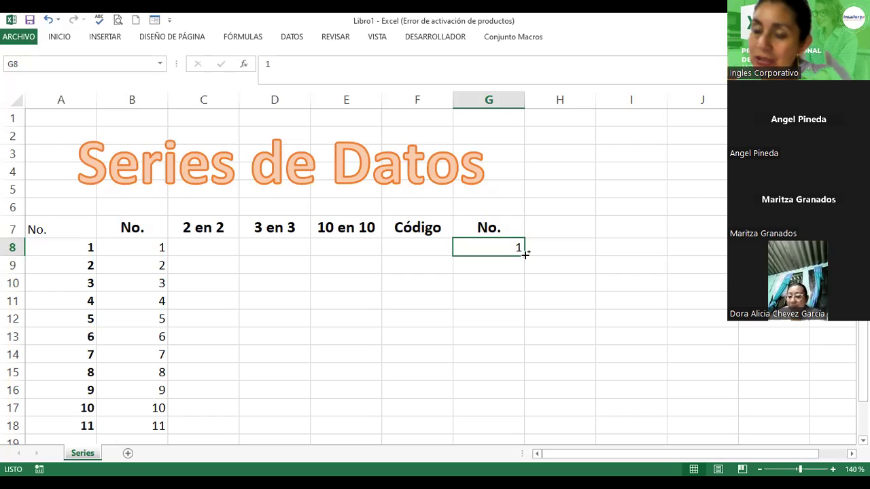
- Fill G8:G18 with the series 1 through 11, redoing the fill after undoing the first attempt
left_click_drag(526, 255, 517, 433)
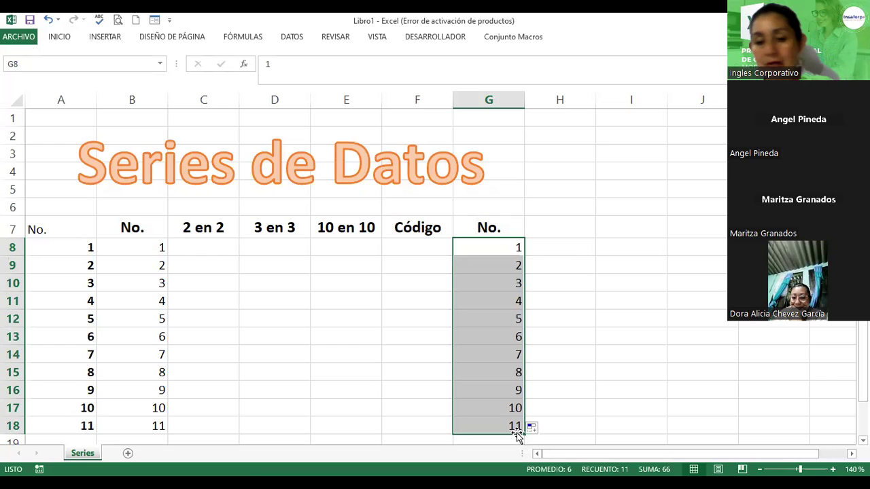
key("ctrl+z")
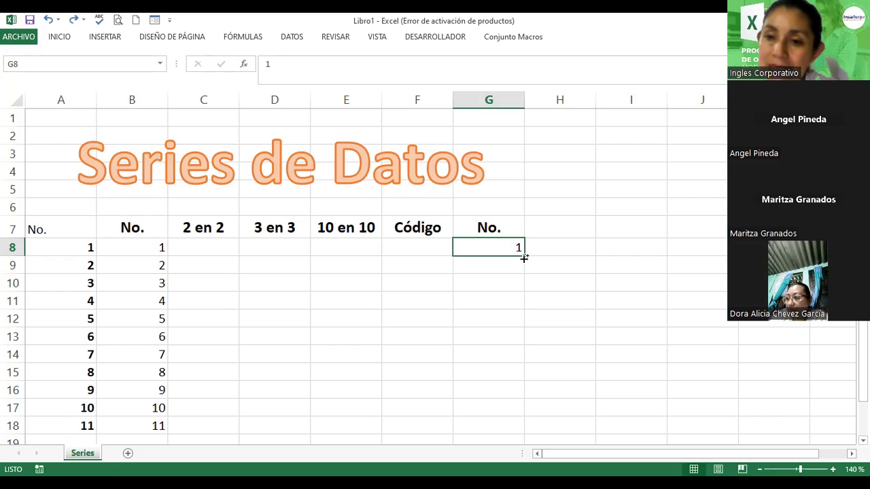
mouse_move(525, 254)
left_mouse_down()
mouse_move(537, 378)
mouse_move(524, 436)
left_mouse_up()
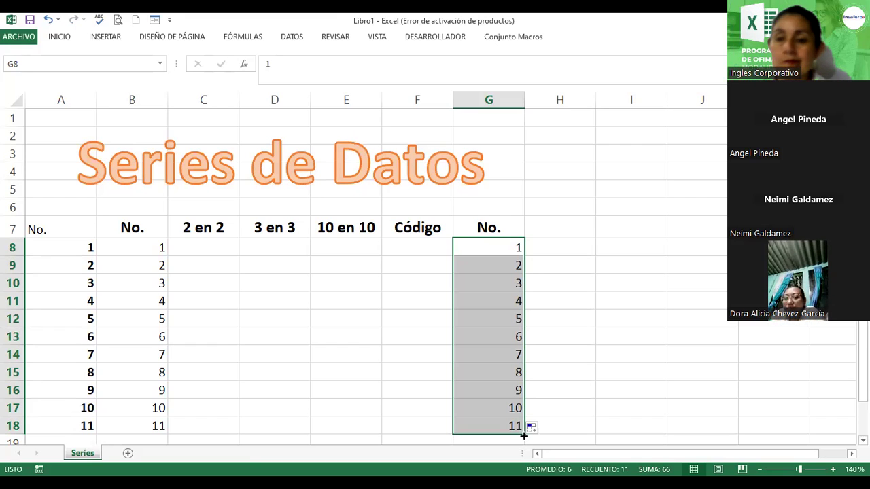
- Enter 'Vendedor 1' in H7 and fill H8:H15 with Vendedor 2 through Vendedor 9
left_click(564, 228)
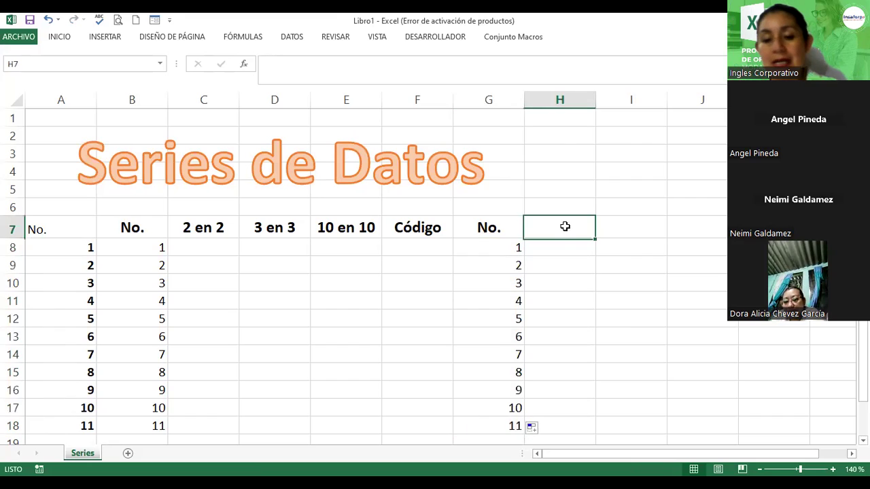
type("Vende")
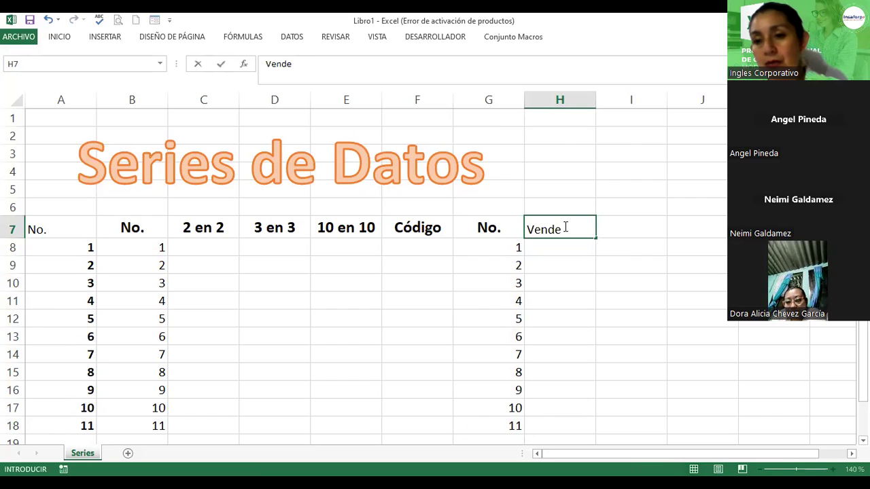
type("dor")
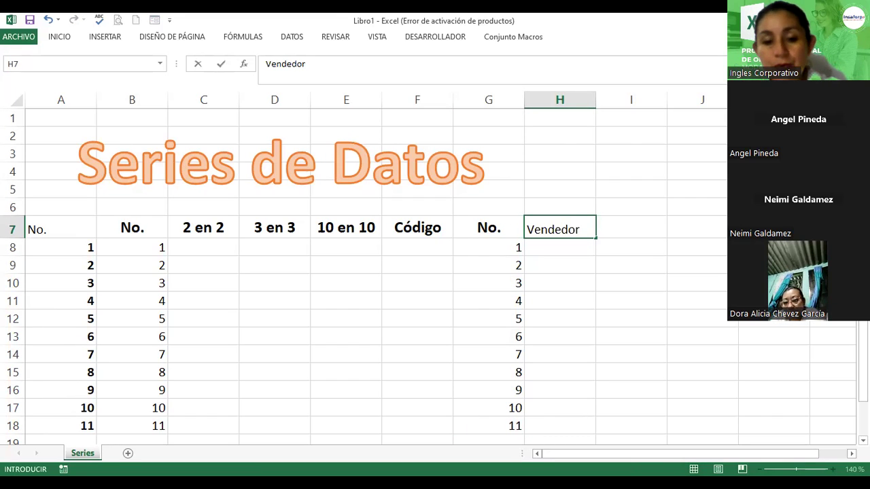
type(" 1")
key("Return")
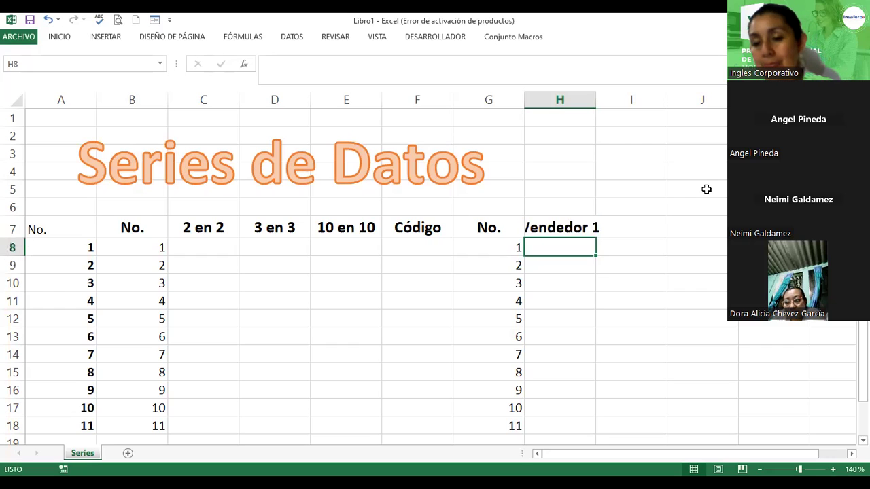
key("Up")
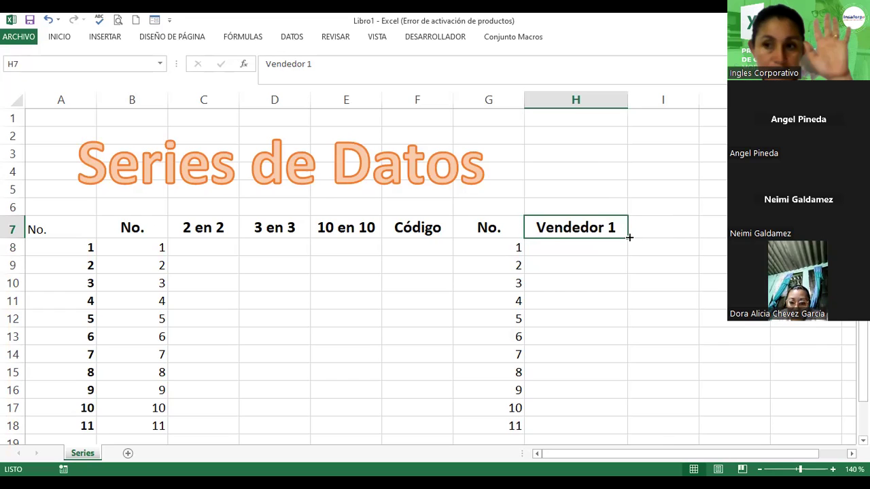
left_click_drag(630, 237, 633, 372)
- Enter 'Vendedor 1' in I7 and autofit column I to its width
left_click(653, 224)
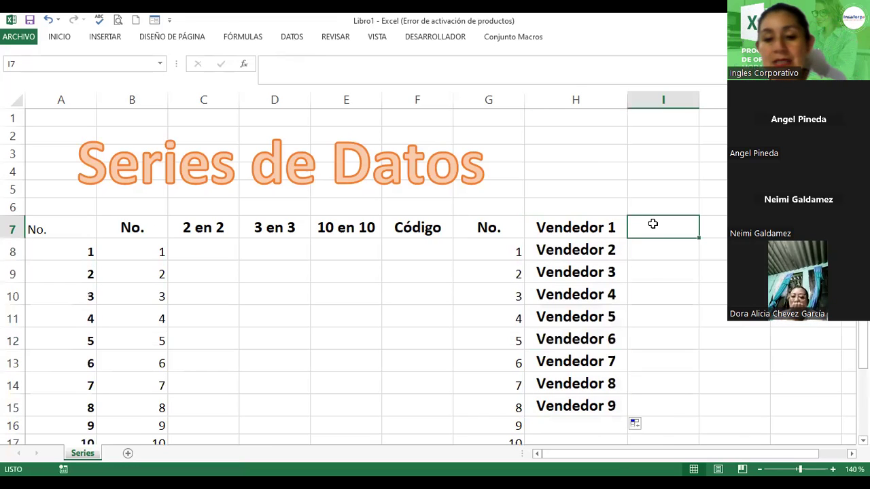
type("Vendedor")
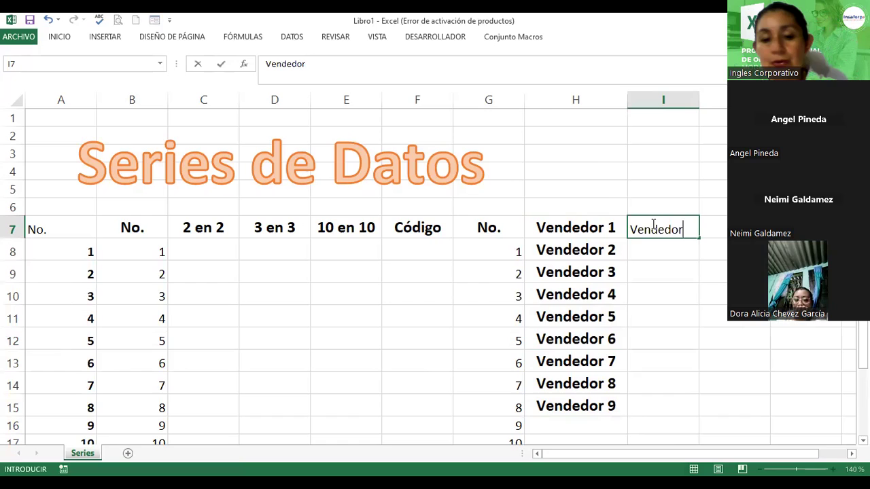
type(" 1")
key("Return")
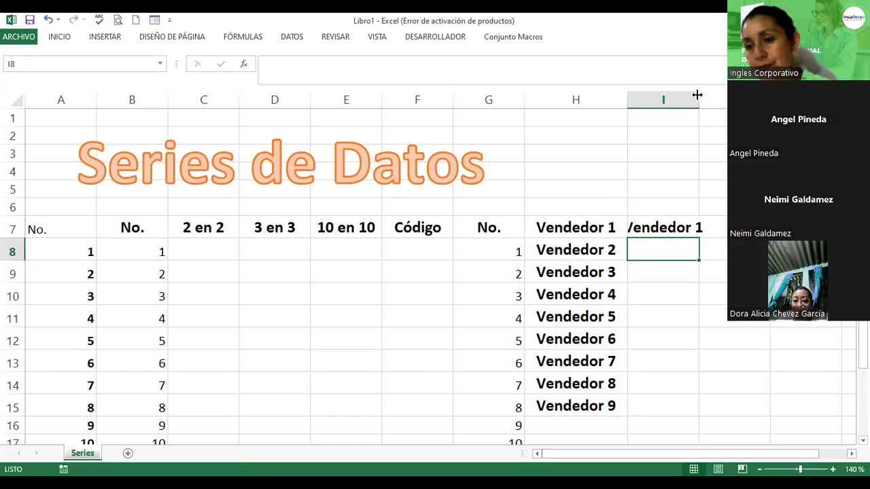
double_click(697, 95)
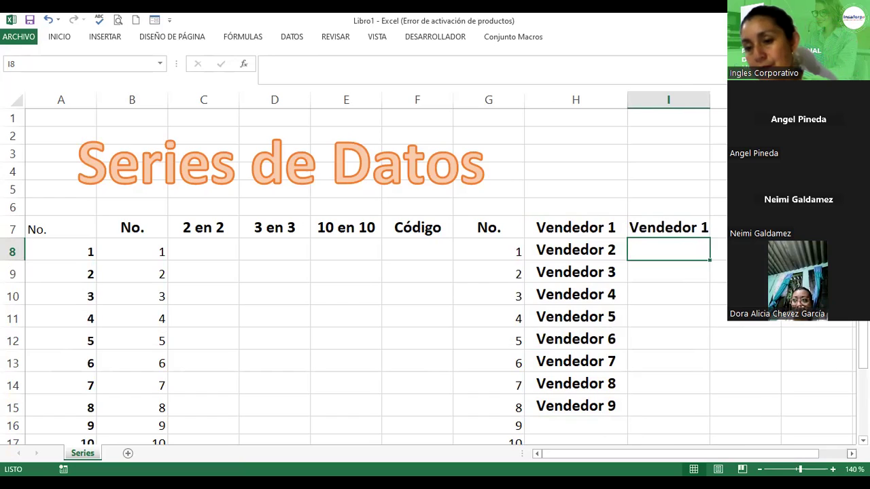
- Copy 'Vendedor 1' unchanged down column I to I15
scroll(625, 165, "right", 2)
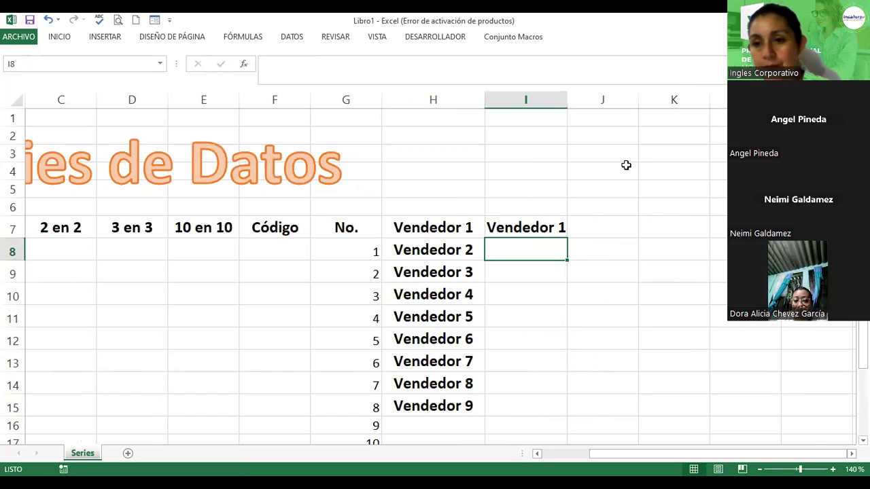
left_click(556, 227)
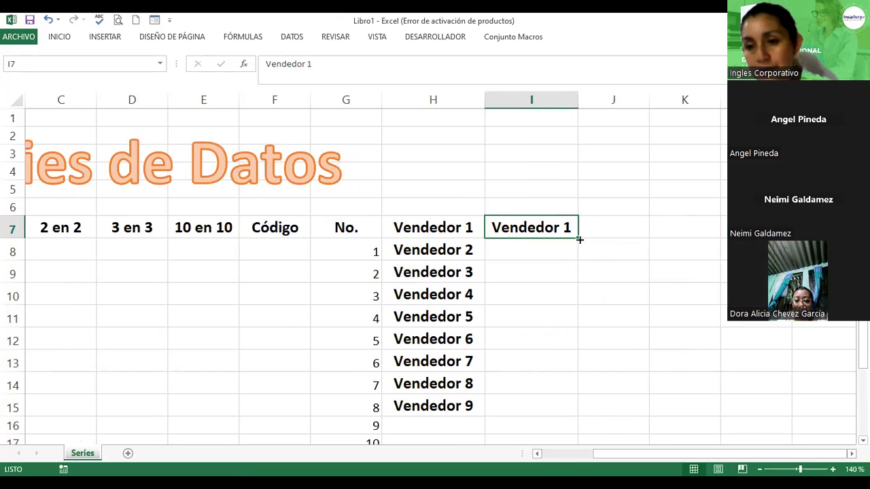
left_click_drag(578, 237, 579, 407)
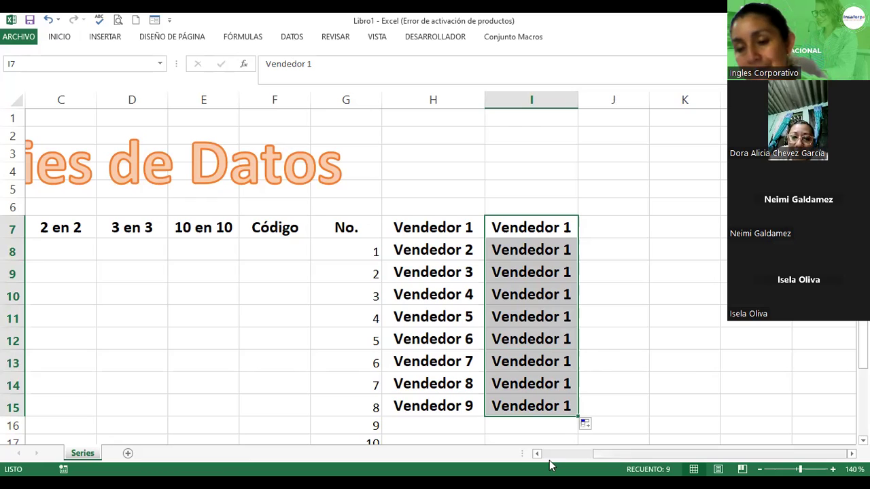
scroll(663, 317, "left", 2)
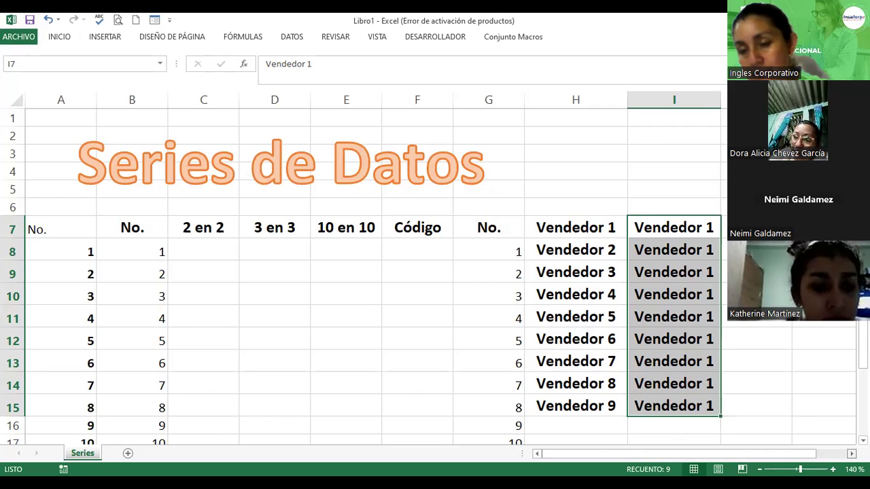
scroll(548, 355, "right", 1)
left_click(554, 240)
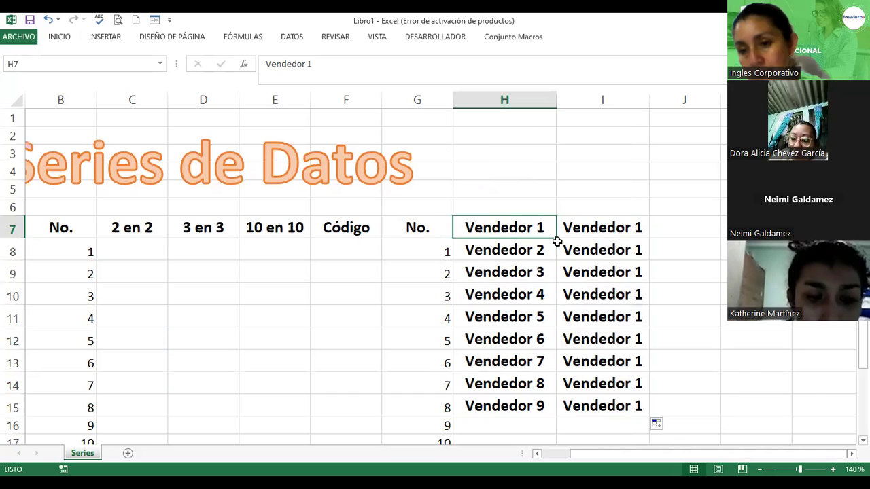
left_click(634, 227)
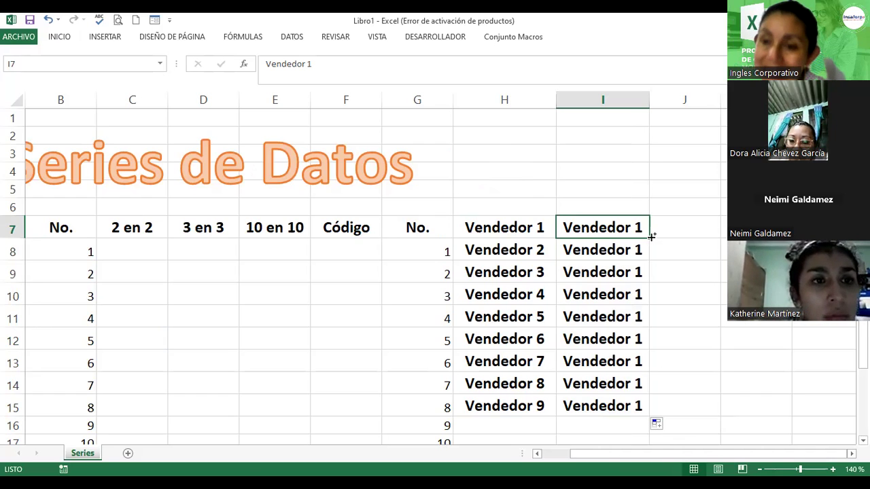
left_click_drag(651, 236, 650, 408)
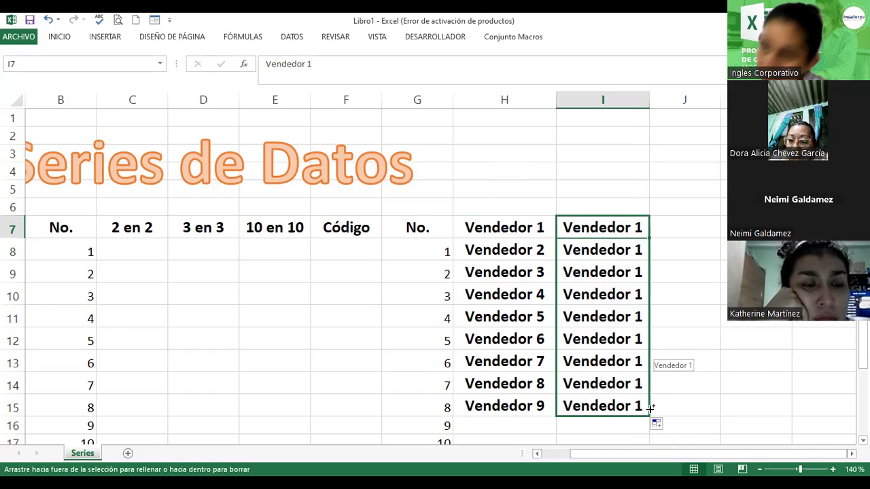
left_click_drag(650, 408, 654, 412)
left_click(518, 223)
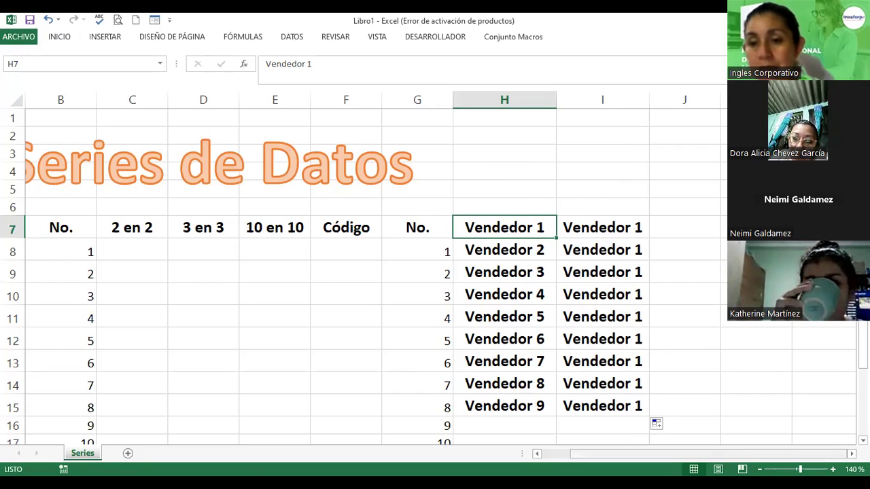
scroll(475, 250, "left", 1)
left_click(474, 253)
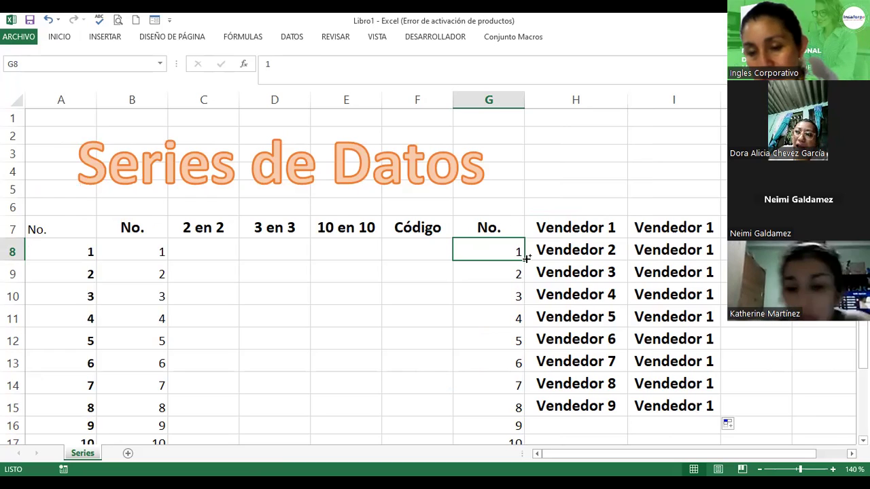
left_click_drag(526, 258, 531, 440)
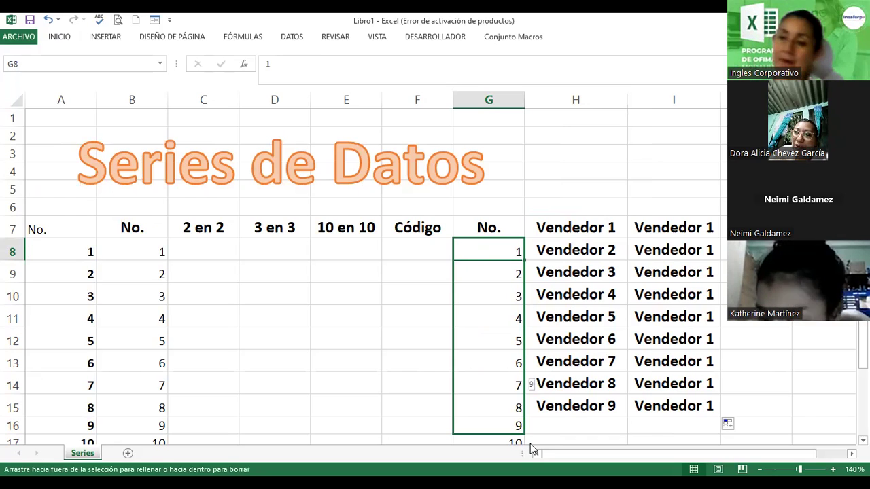
left_click_drag(532, 449, 532, 449)
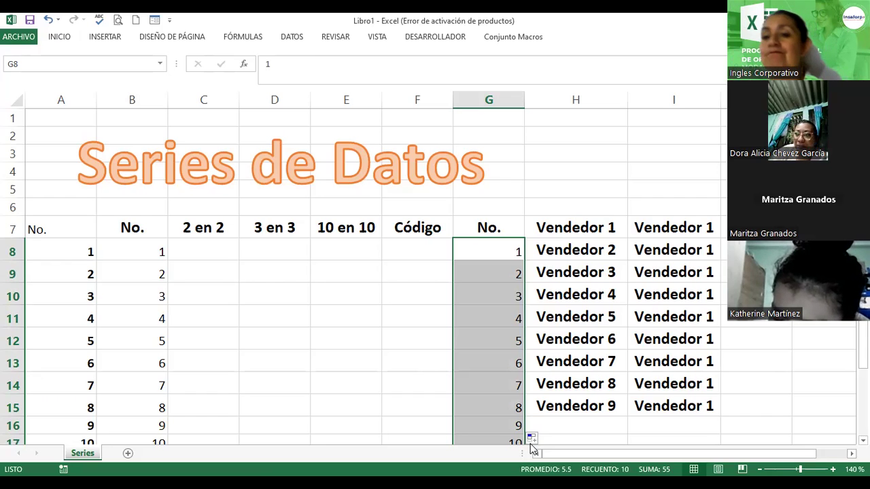
- Fill the 2 en 2 column C8:C15 with 2, 4, … up to 16
left_click(480, 342)
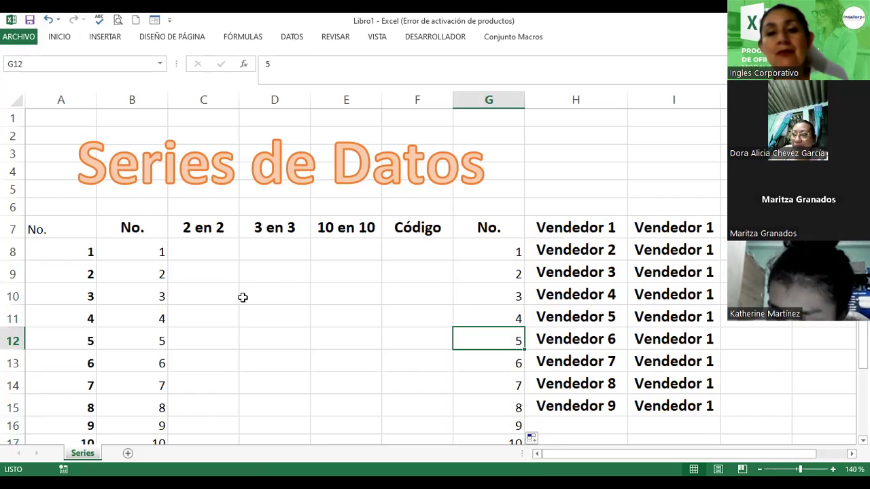
left_click(200, 248)
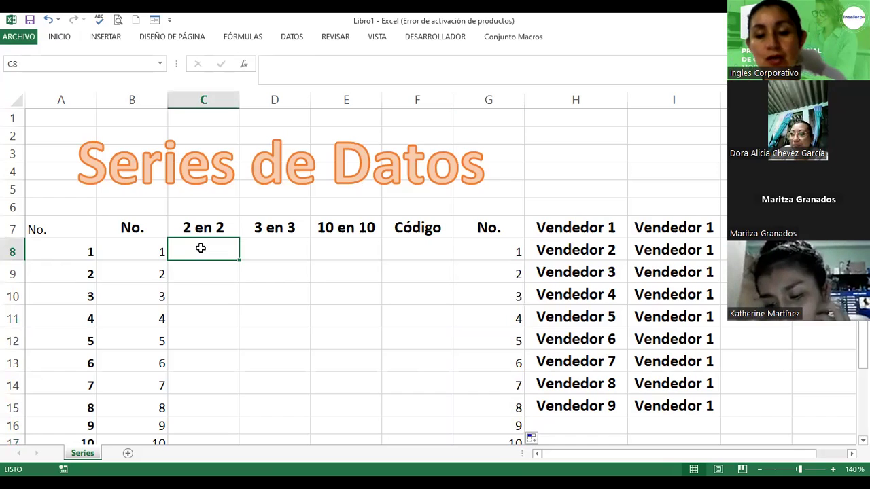
type("2")
key("Return")
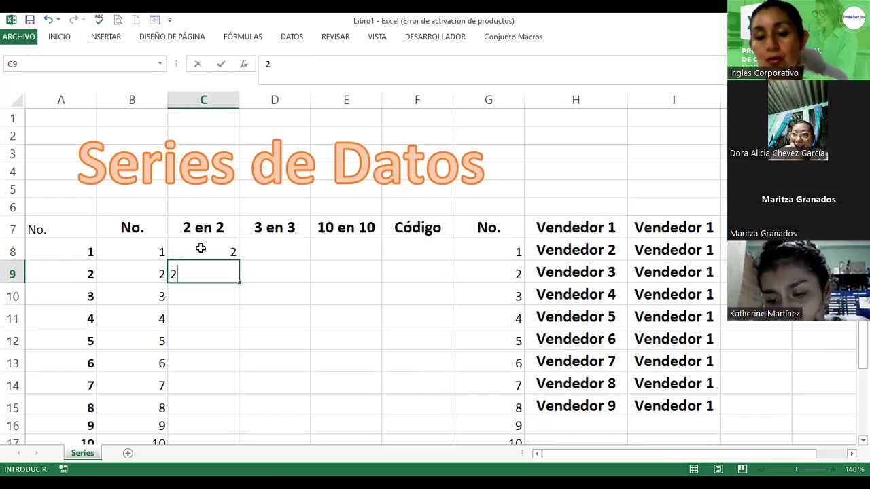
type("4")
key("Return")
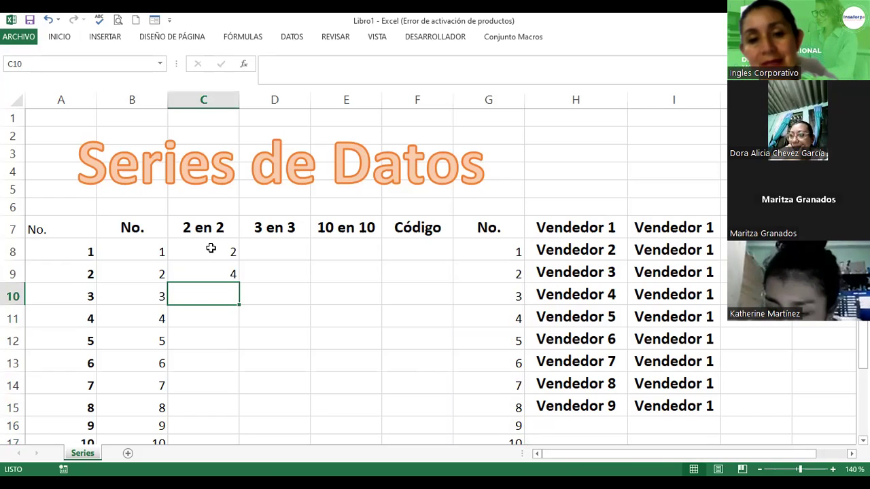
left_click_drag(208, 251, 210, 271)
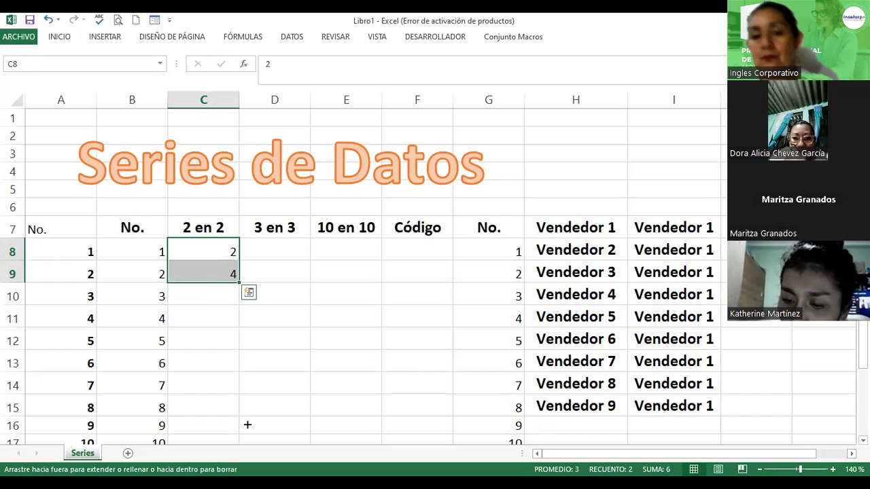
left_click_drag(249, 430, 248, 428)
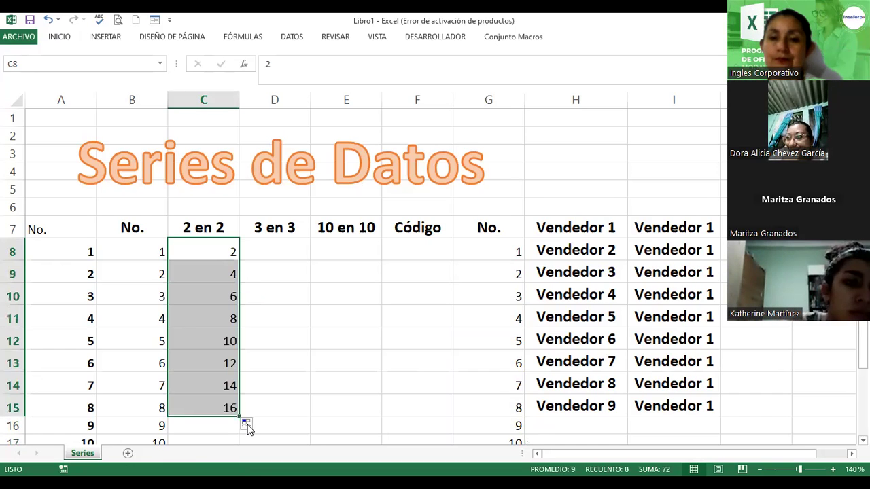
- Fill the 3 en 3 column D8:D15 with 3, 6, … up to 24
left_click(273, 251)
type("3")
key("Return")
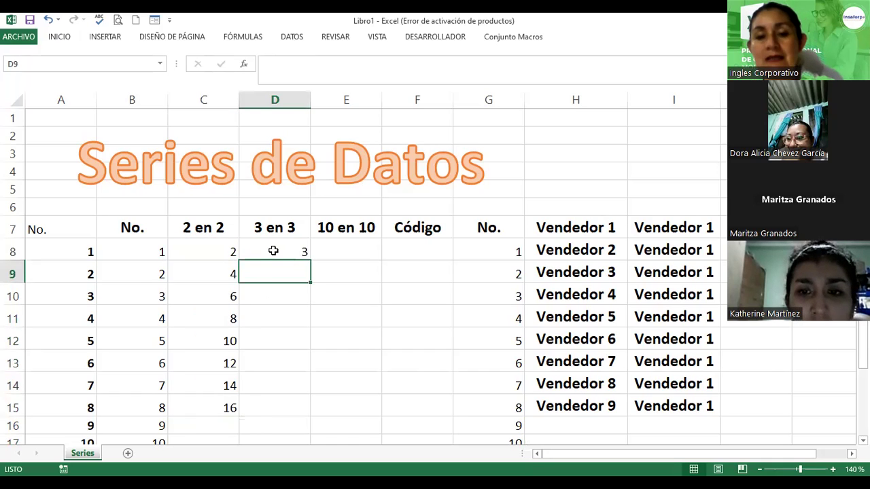
type("3")
key("Return")
left_click(273, 254)
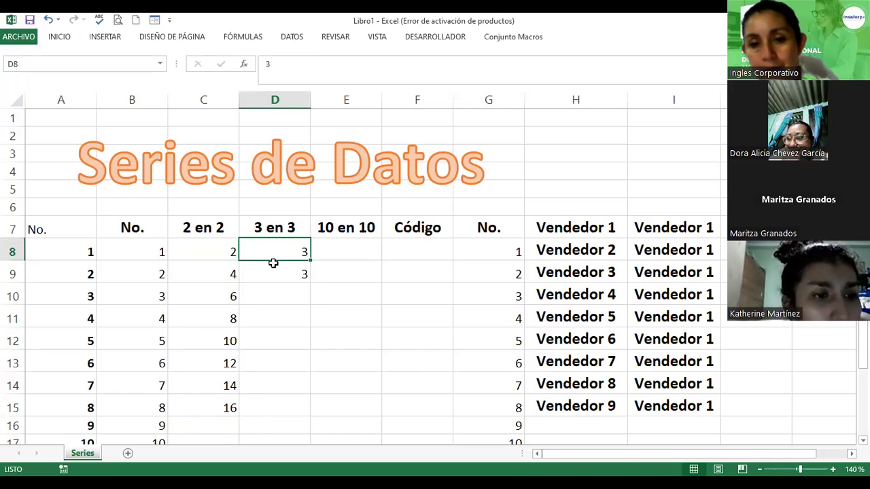
left_click_drag(274, 266, 273, 265)
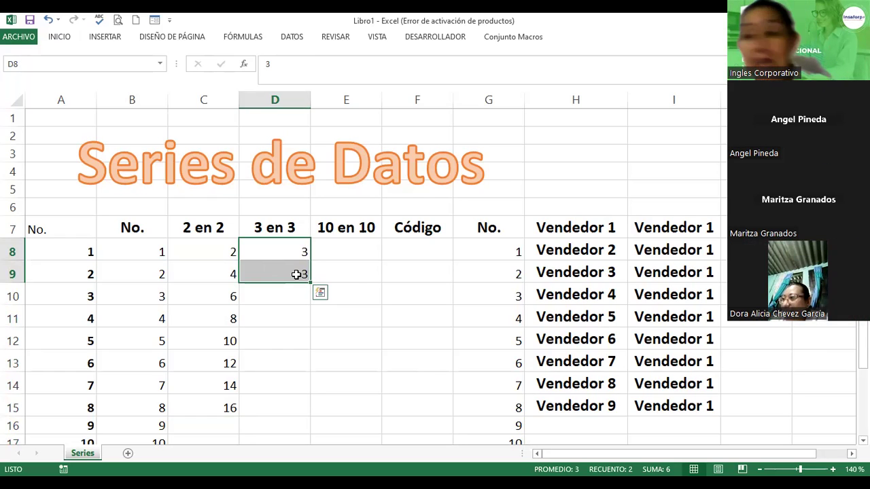
left_click(299, 274)
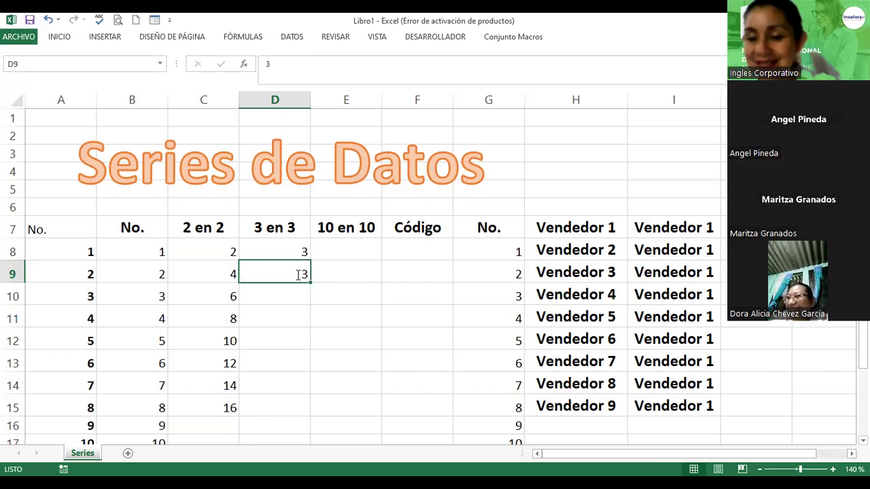
type("6")
key("Return")
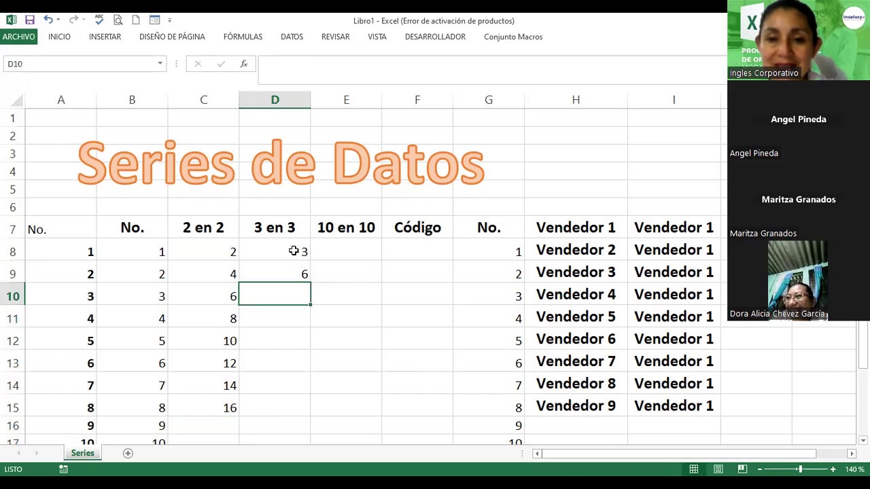
mouse_move(294, 252)
left_mouse_down()
mouse_move(294, 275)
mouse_move(311, 283)
mouse_move(314, 383)
left_mouse_up()
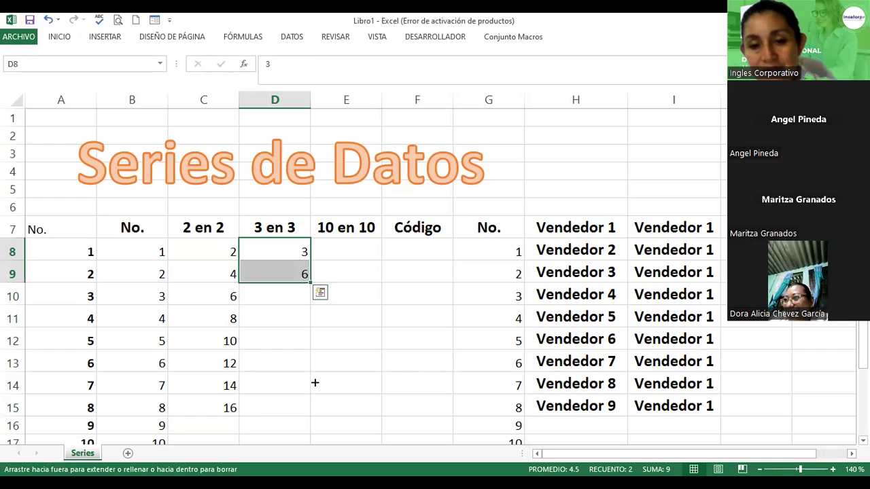
left_click_drag(312, 408, 312, 408)
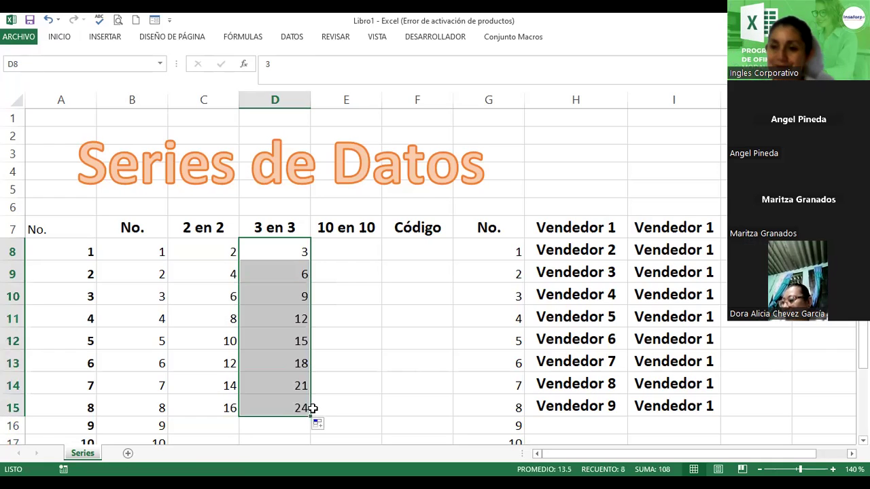
left_click(353, 262)
- Fill the 10 en 10 column E8:E15 with 10, 20, … up to 80
type("10")
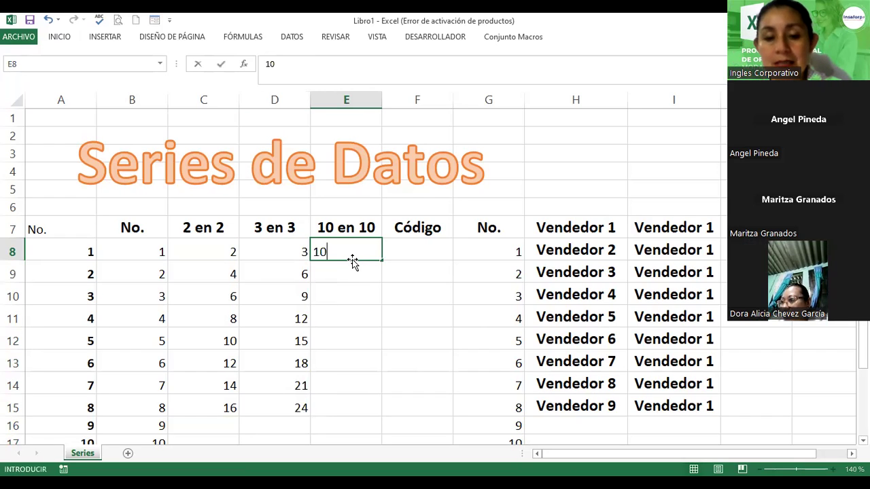
key("Return")
type("20")
key("Return")
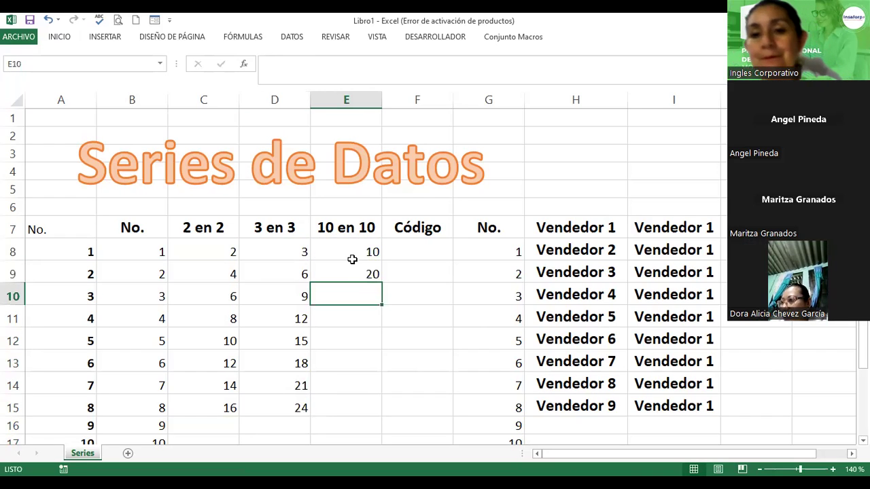
left_click(352, 254)
left_click_drag(376, 275, 390, 384)
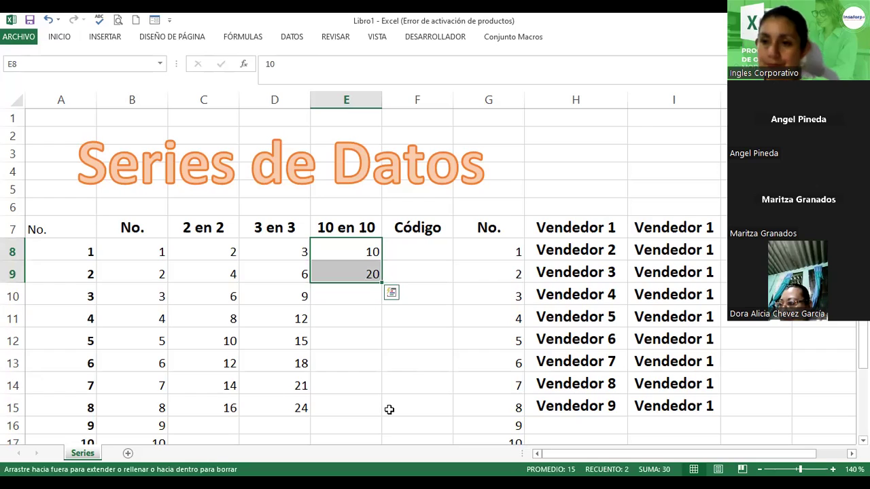
left_click_drag(389, 409, 389, 409)
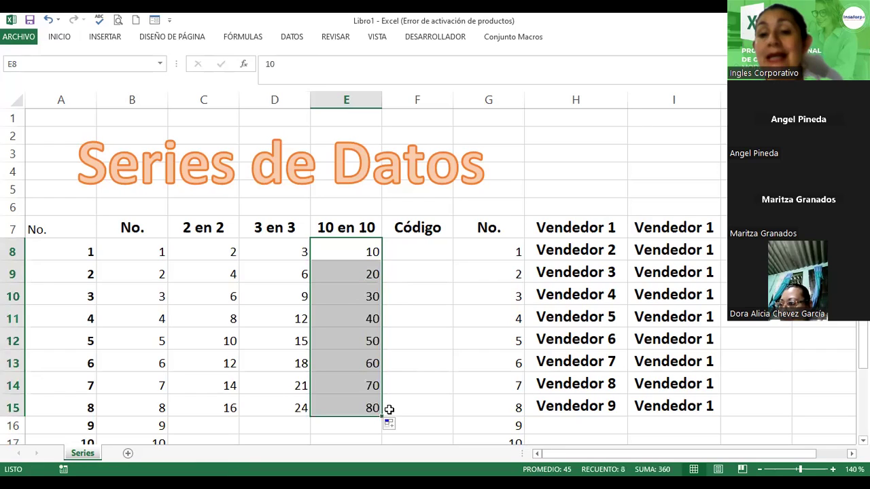
- Fill the Código column F8:F15 with consecutive codes 1020 through 1027
left_click(409, 246)
type("10")
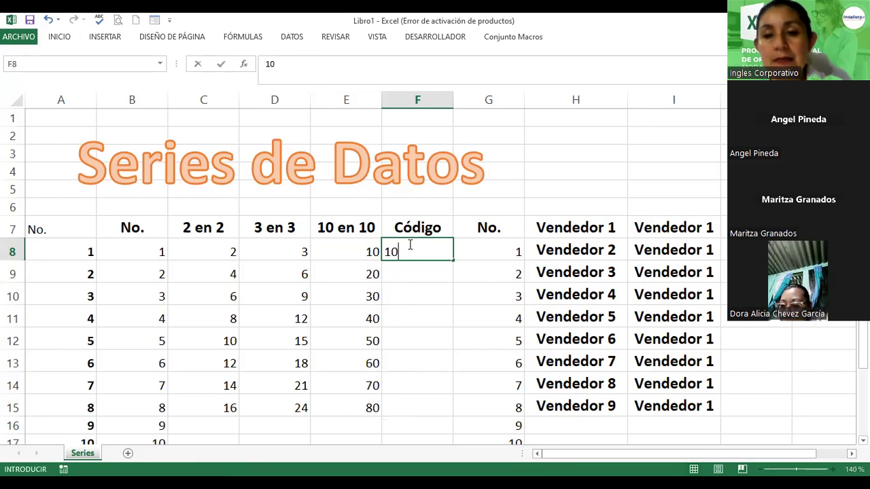
type("20")
key("Return")
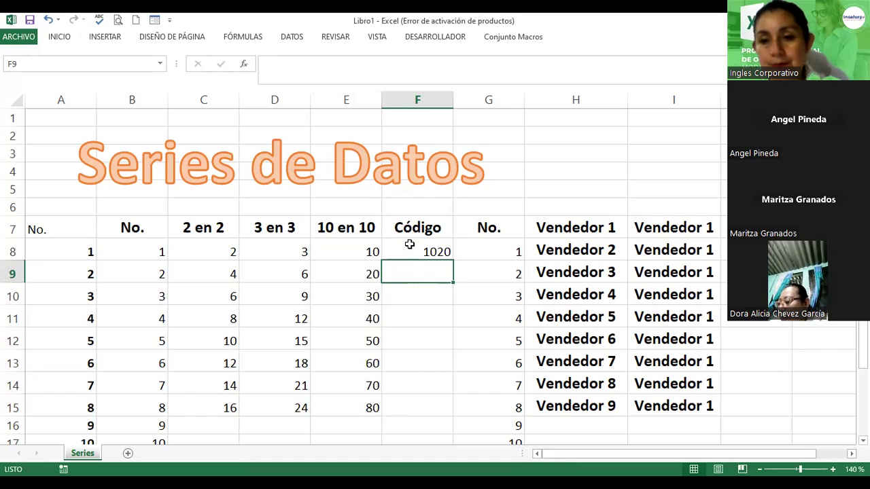
left_click(409, 246)
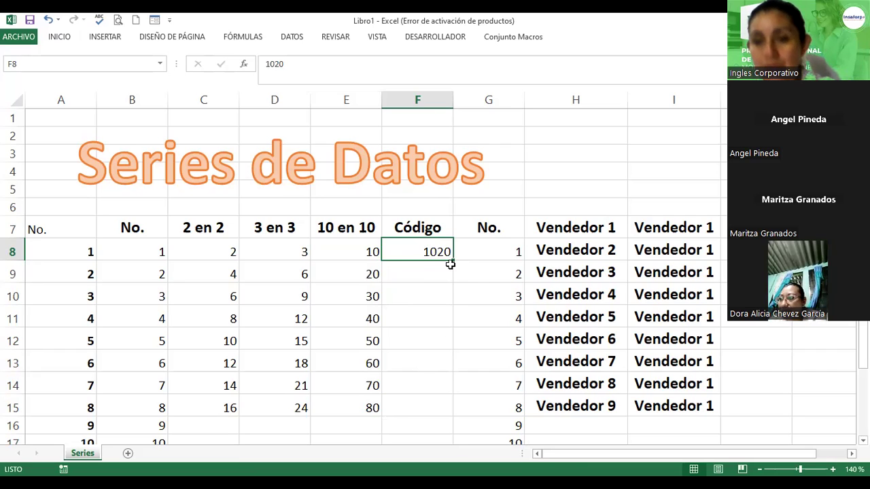
left_click(427, 274)
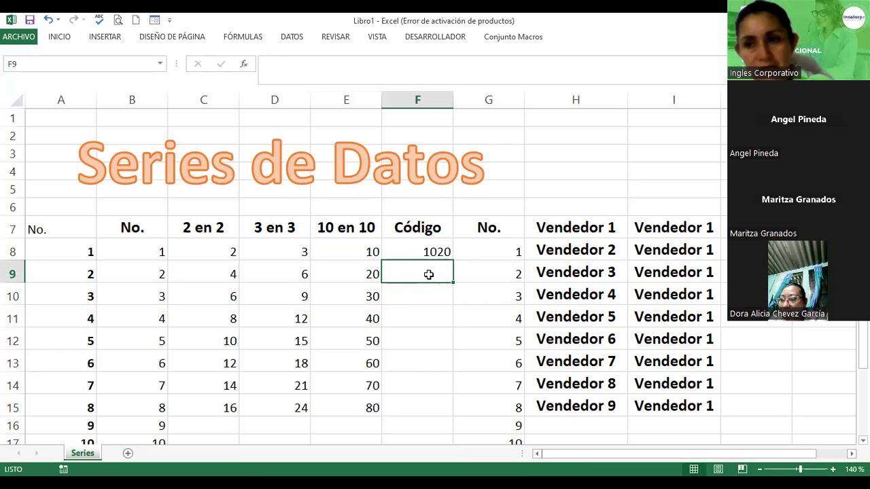
left_click(435, 253)
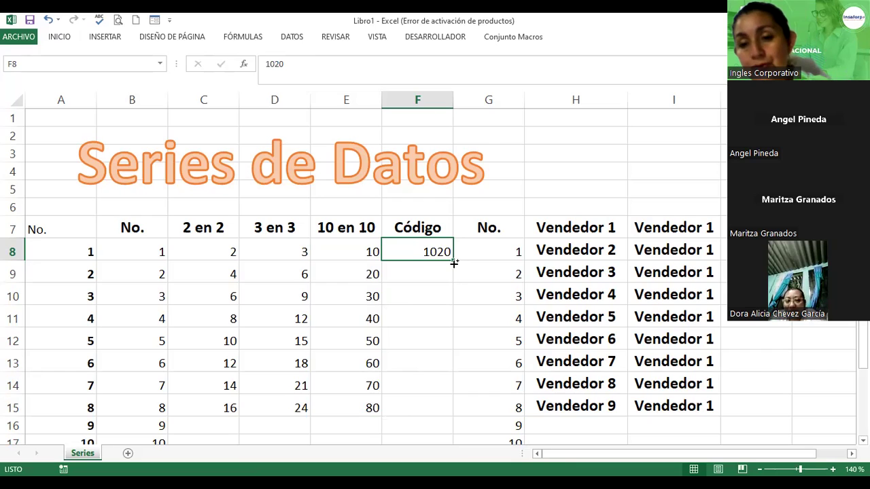
left_click_drag(454, 259, 453, 378)
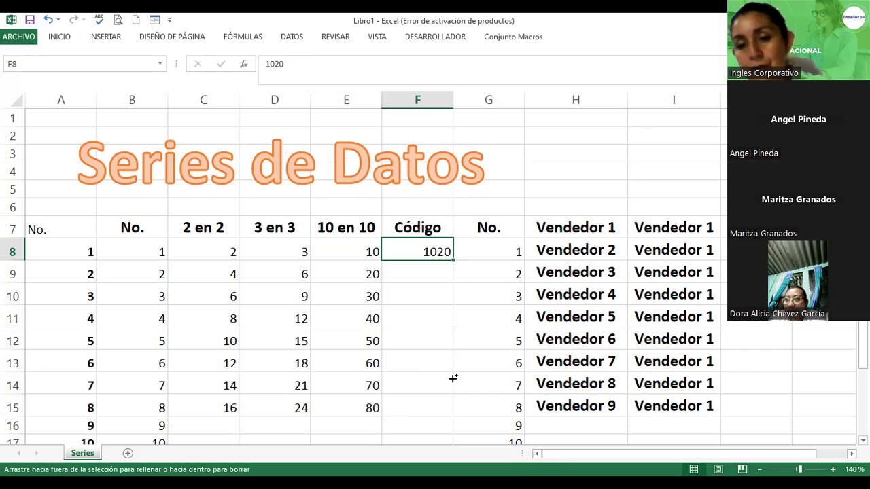
left_click_drag(453, 408, 454, 418)
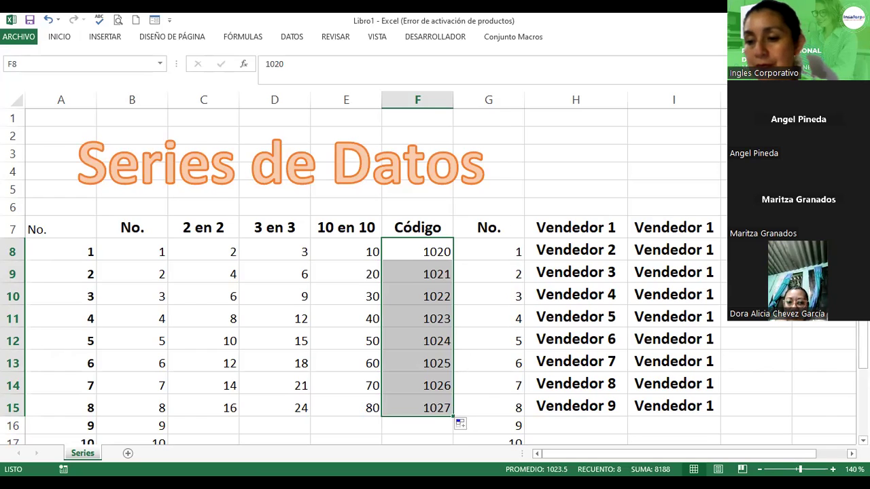
scroll(461, 423, "down", 1)
scroll(442, 397, "down", 1)
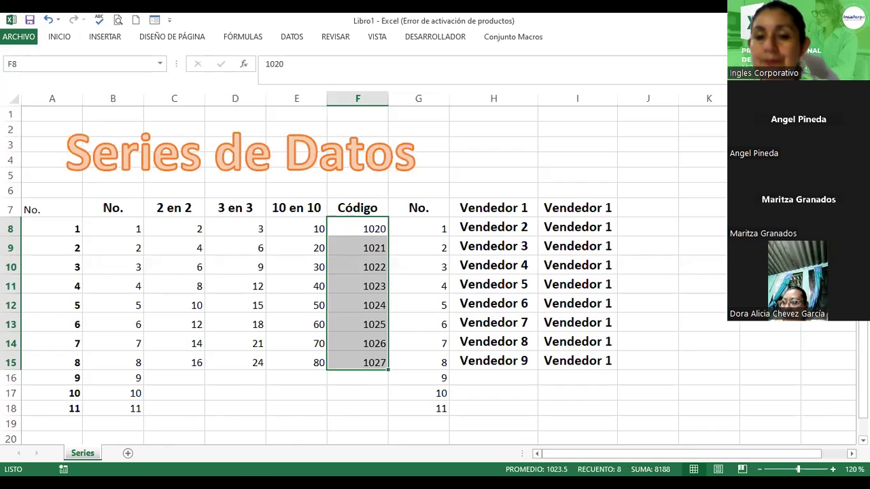
- Widen the Series de Datos WordArt to span columns A–I and apply the green shape style
left_click(332, 161)
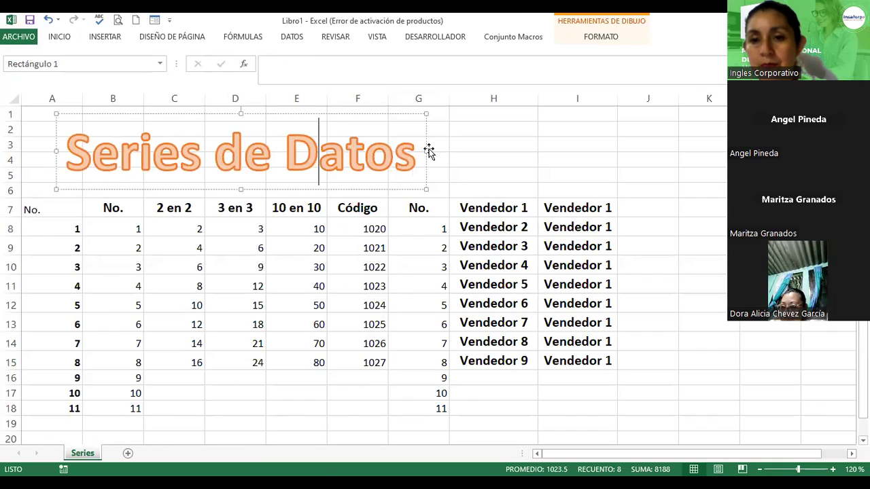
left_click_drag(428, 151, 619, 107)
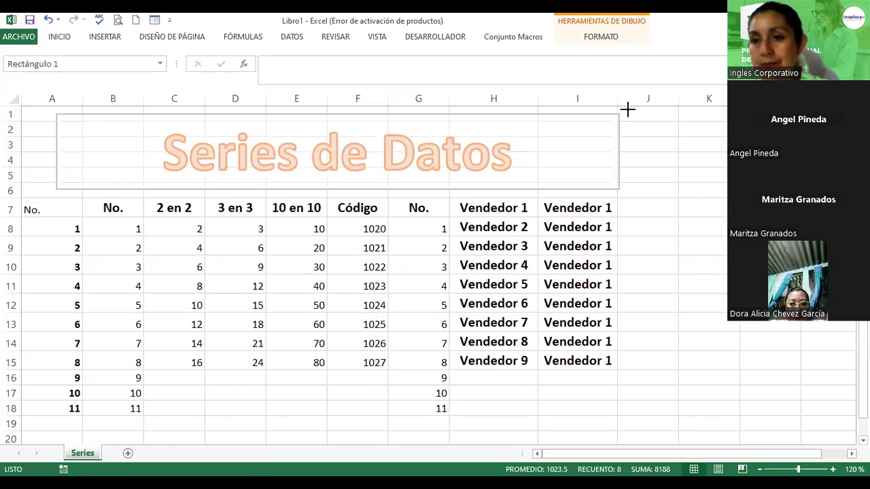
left_click(153, 195)
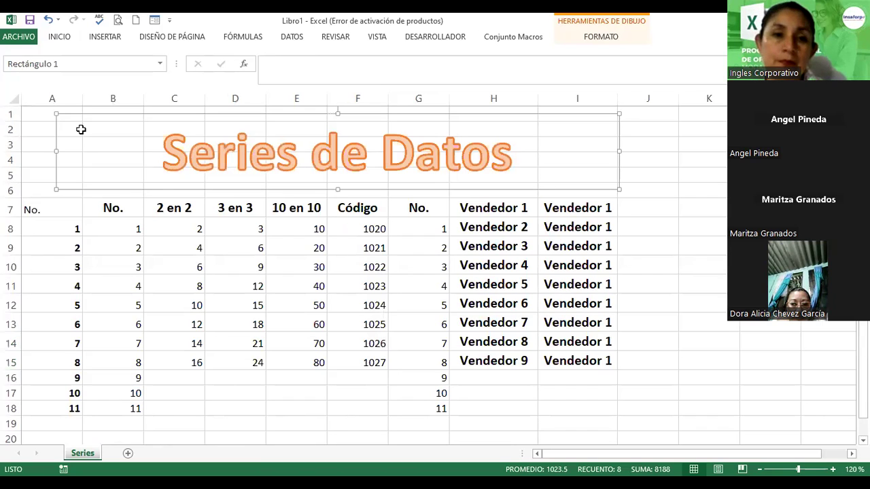
left_click_drag(56, 151, 26, 151)
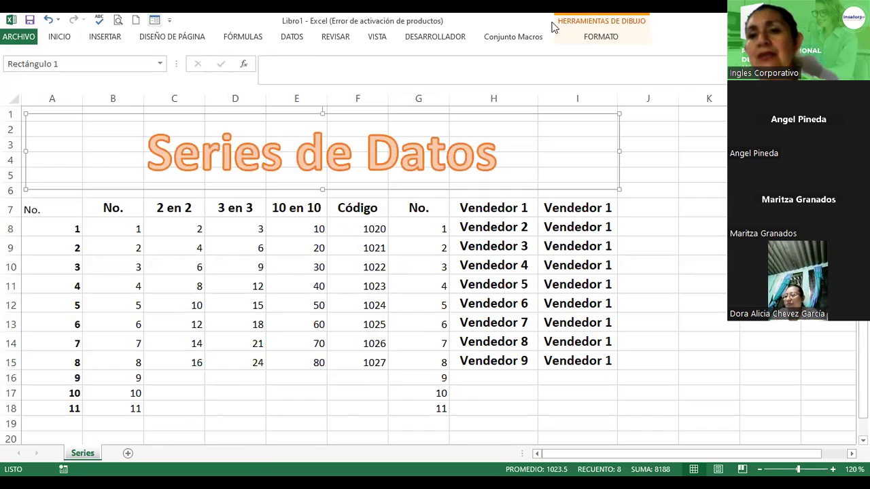
left_click(285, 83)
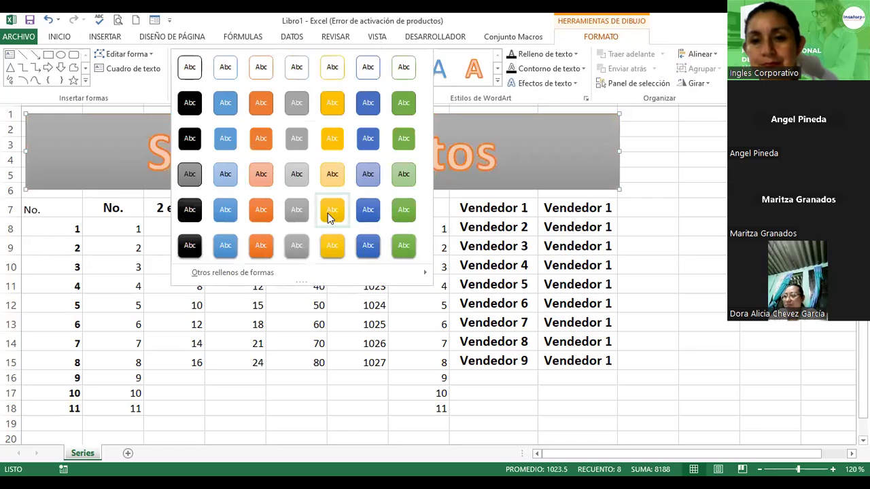
left_click(401, 215)
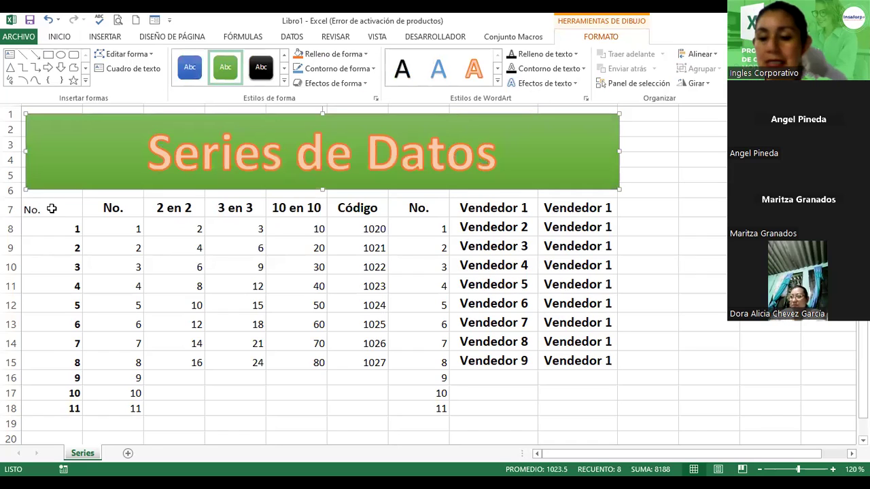
- Select A7:I18 and give it purple top and bottom borders via Format Cells
left_click_drag(52, 208, 493, 209)
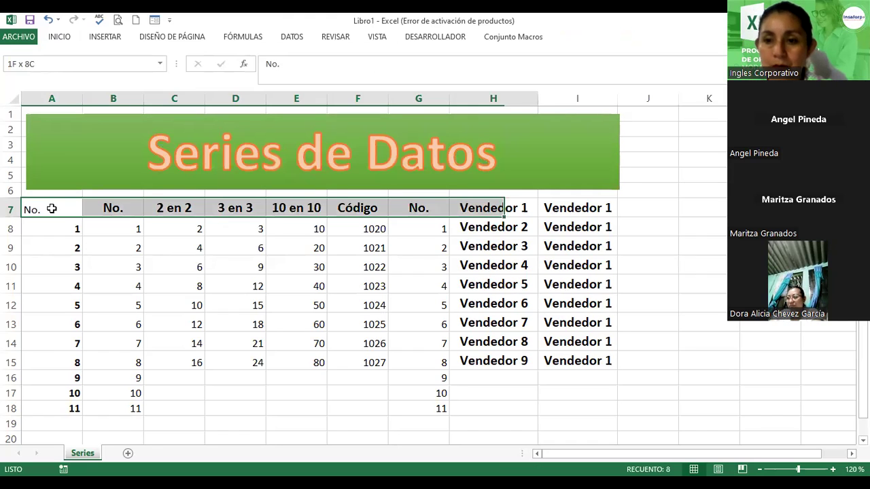
key("shift+Right")
key("shift+Down")
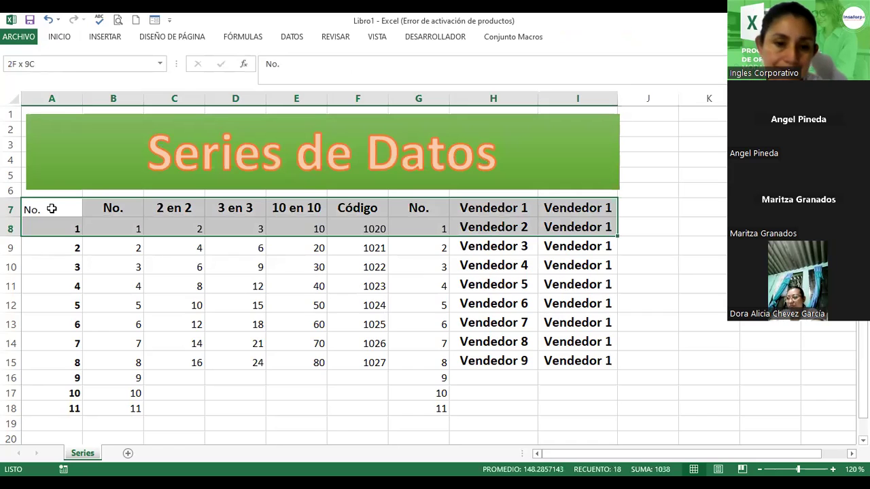
key("ctrl+shift+Down")
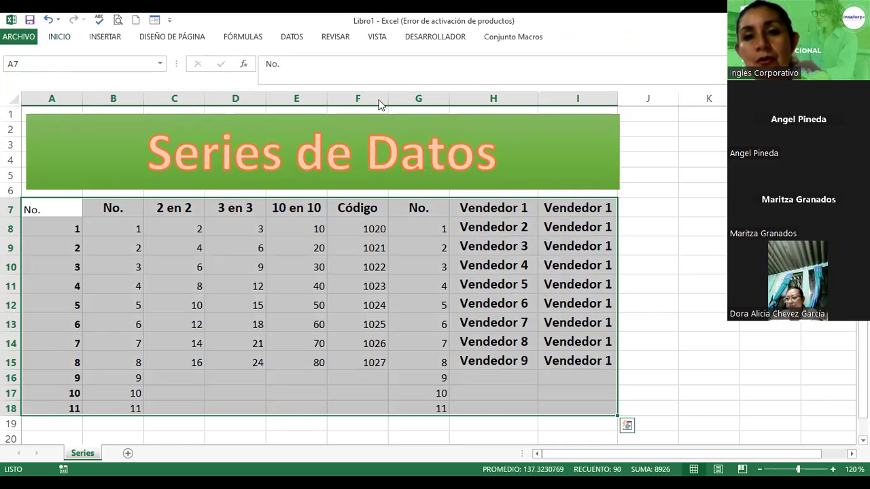
key("ctrl+F1")
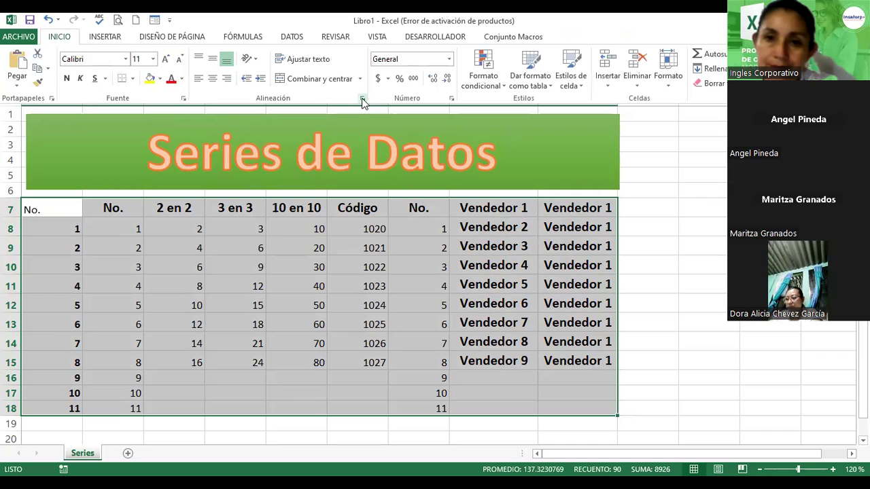
left_click(362, 100)
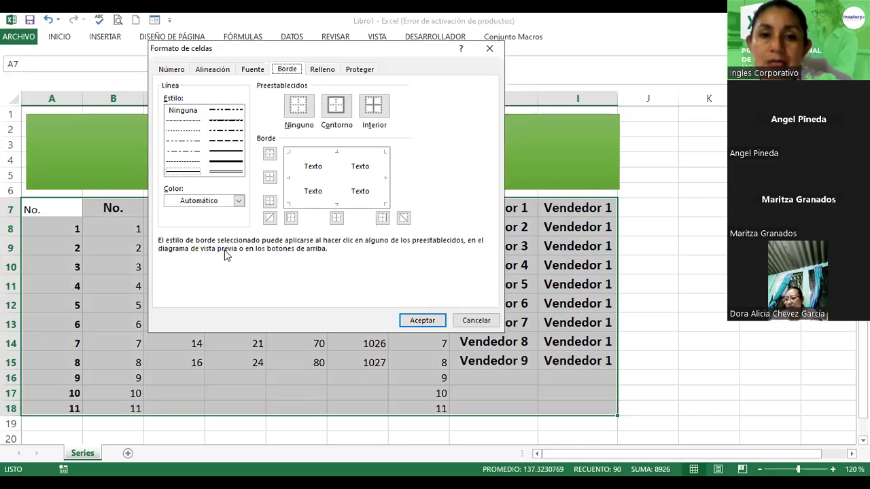
left_click(240, 207)
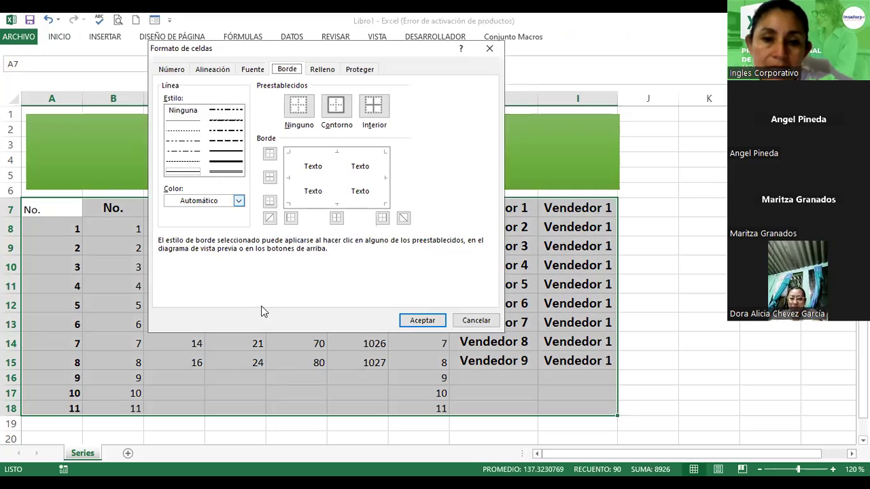
left_click(265, 316)
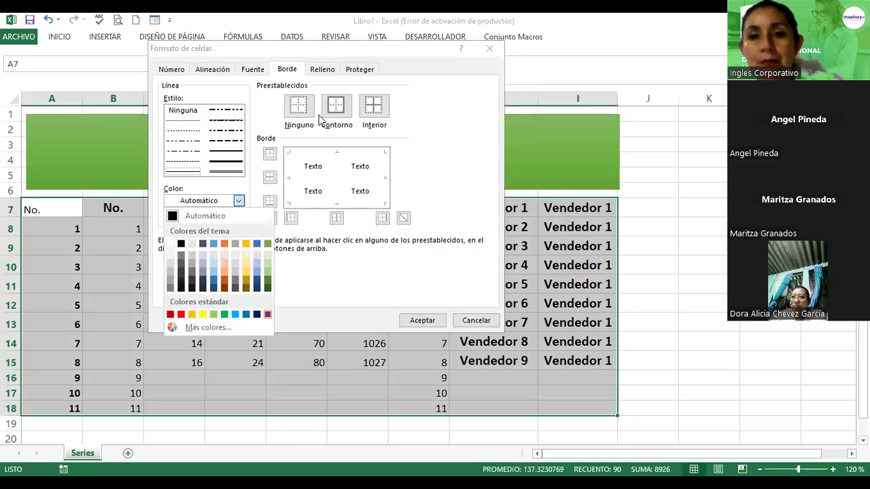
left_click(349, 154)
left_click(333, 204)
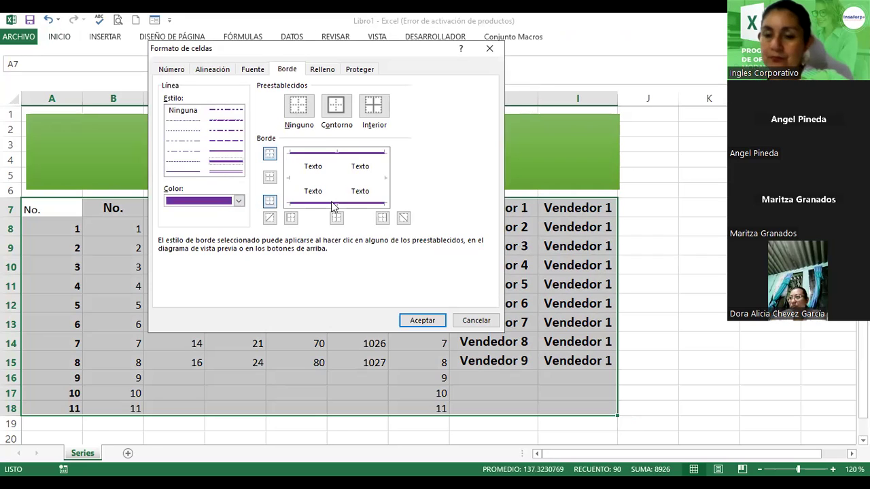
left_click(420, 322)
left_click(605, 307)
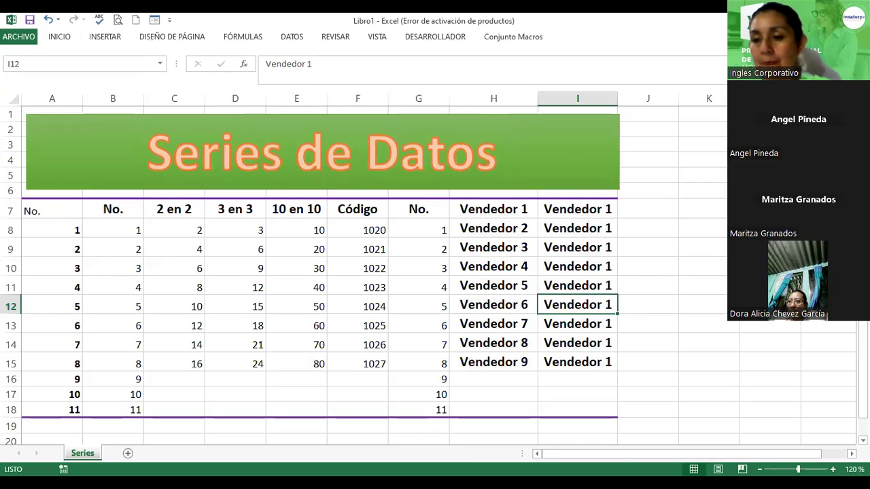
- Extend the 2 en 2 and 3 en 3 series down to row 18
scroll(541, 199, "down", 1)
scroll(542, 199, "down", 1)
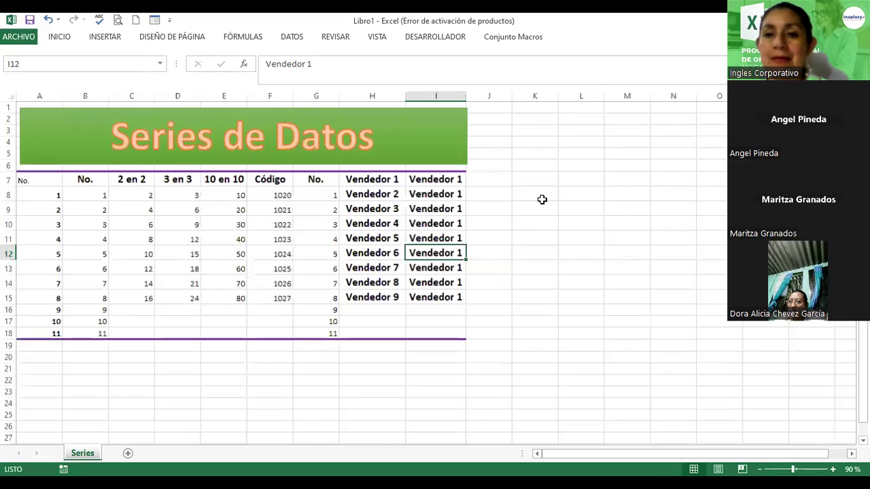
left_click(538, 197)
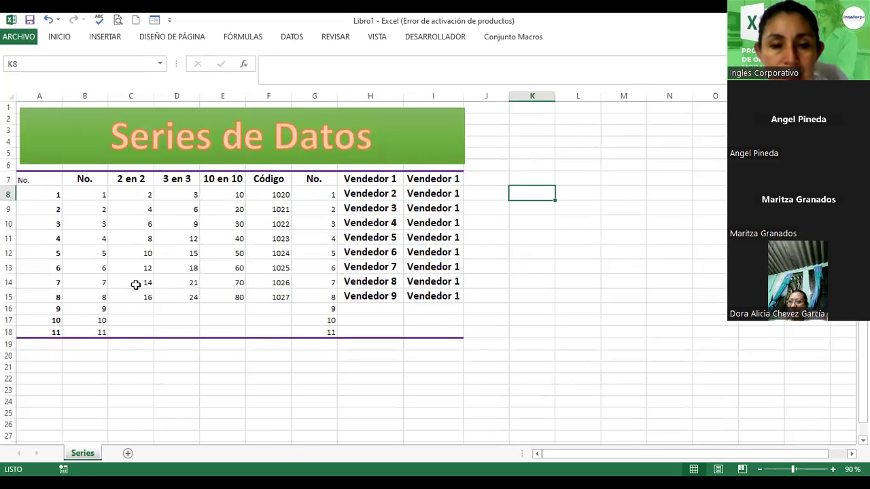
left_click_drag(136, 284, 163, 329)
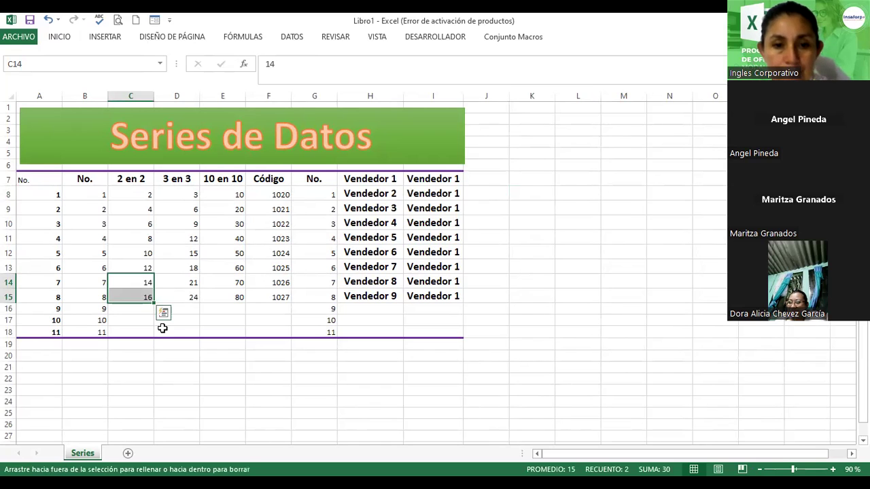
left_click_drag(192, 281, 200, 334)
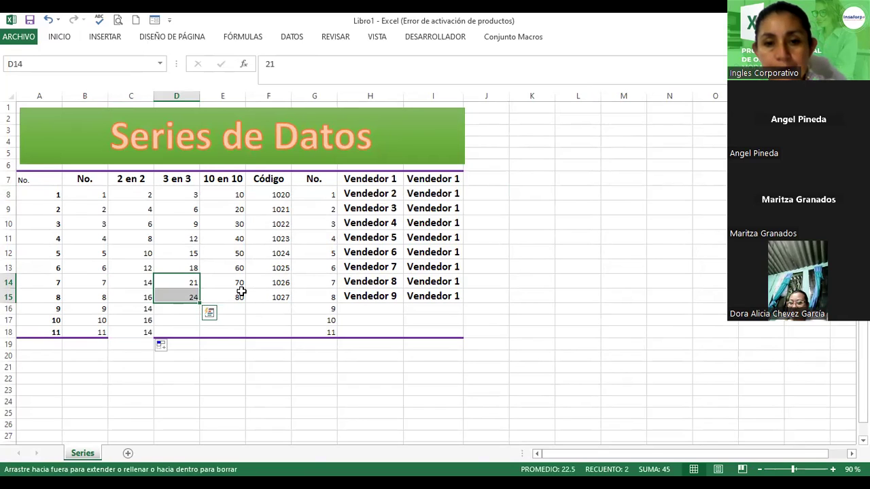
left_click_drag(224, 281, 241, 299)
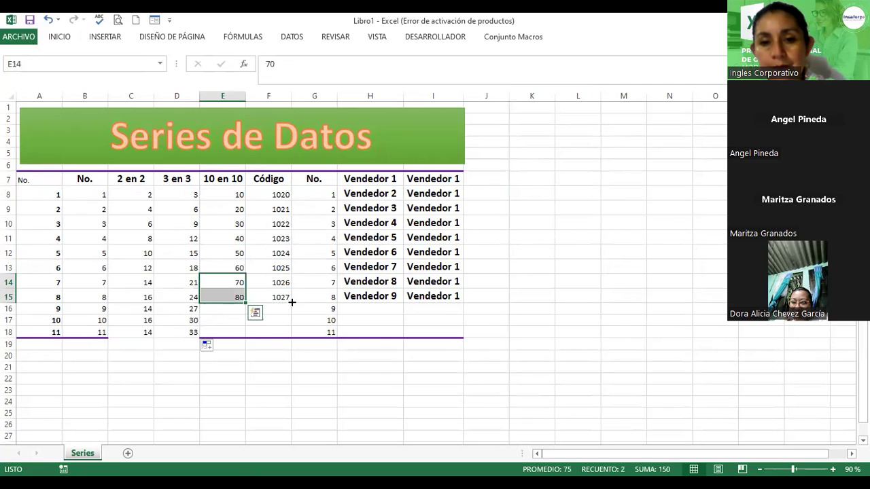
- Extend 10 en 10, Código to 1030, and Vendedor to Vendedor 12, repeating Vendedor 1 beside it
double_click(245, 302)
left_click(279, 297)
left_click_drag(292, 303, 289, 334)
left_click(383, 294)
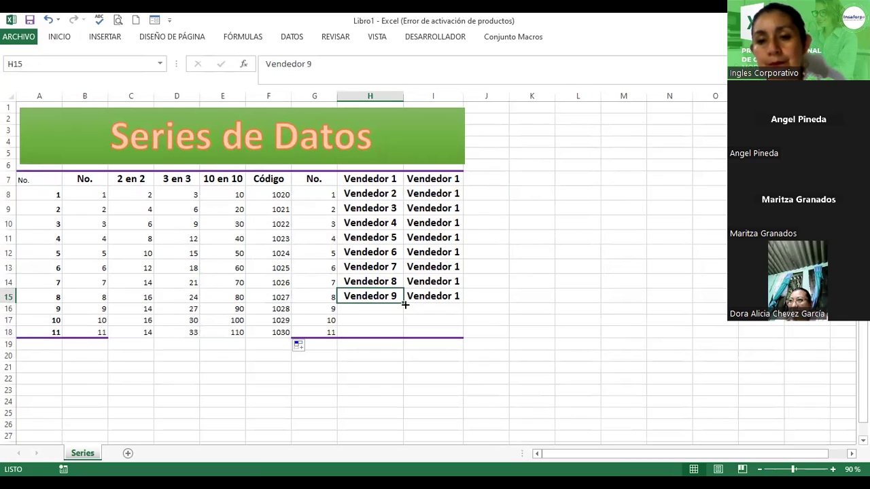
left_click_drag(404, 304, 473, 284)
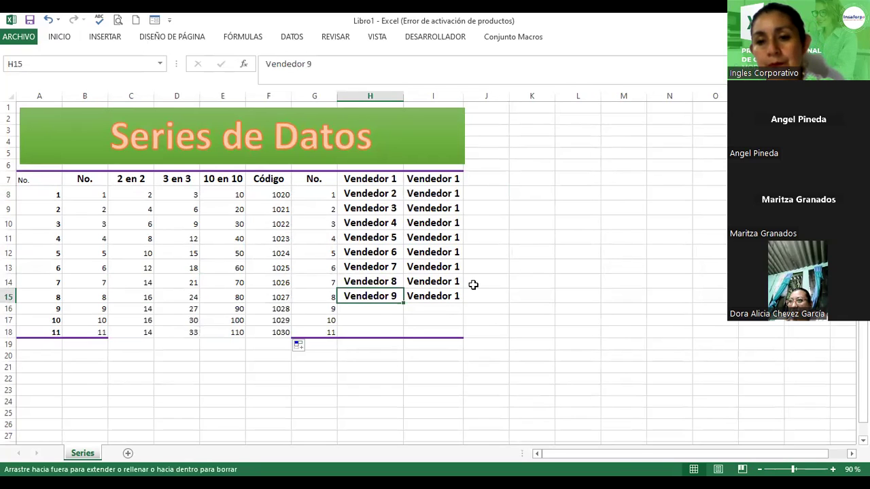
left_click(461, 301)
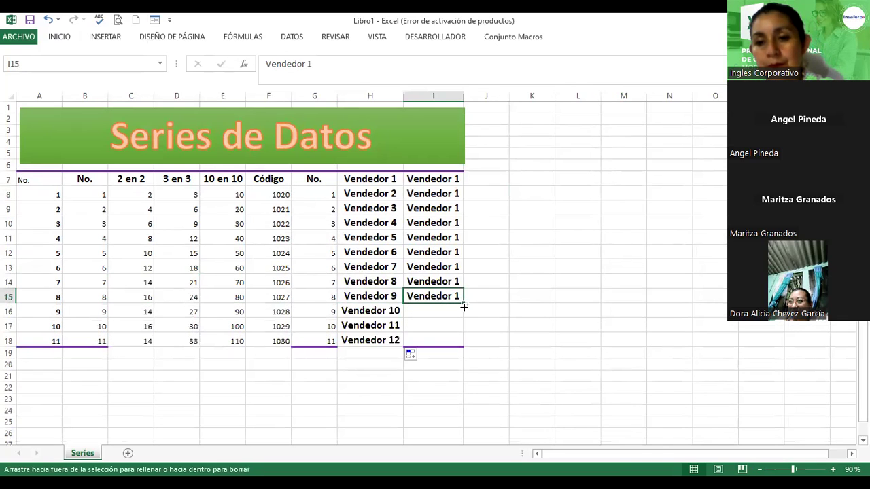
left_click_drag(468, 341, 467, 340)
left_click(519, 297)
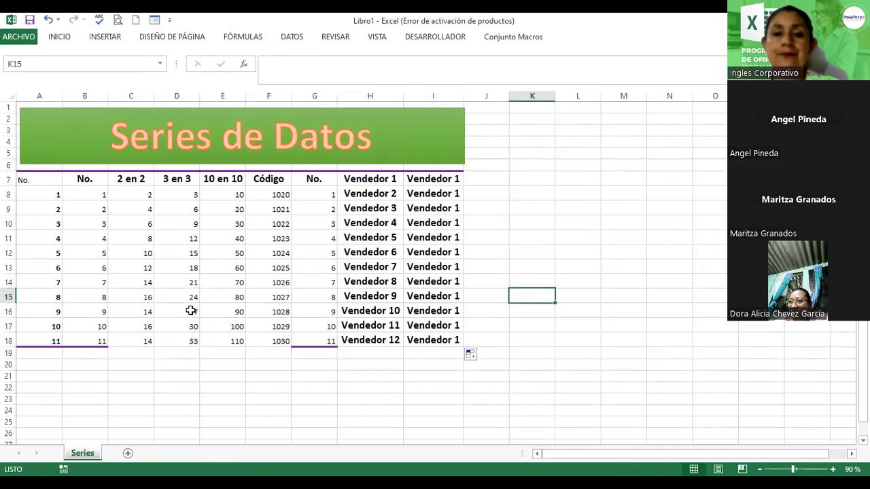
left_click_drag(44, 341, 443, 345)
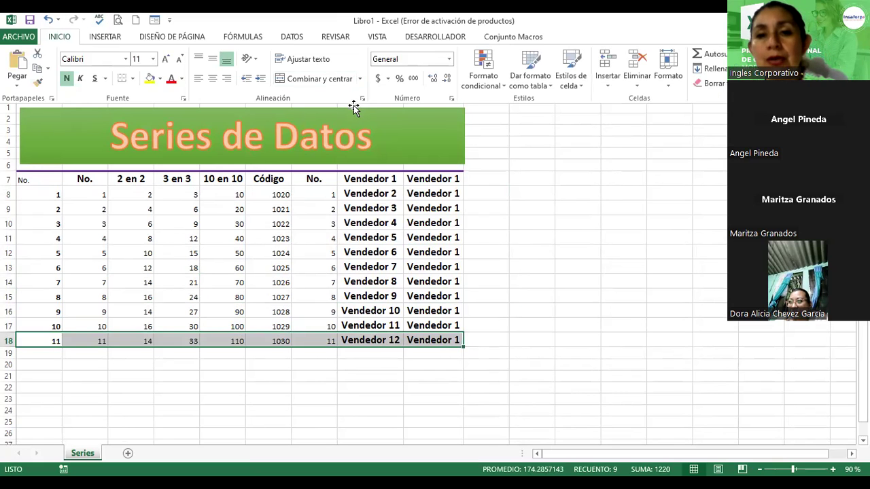
- Apply a thick purple bottom border to A18:I18 through Format Cells > Border
left_click(363, 99)
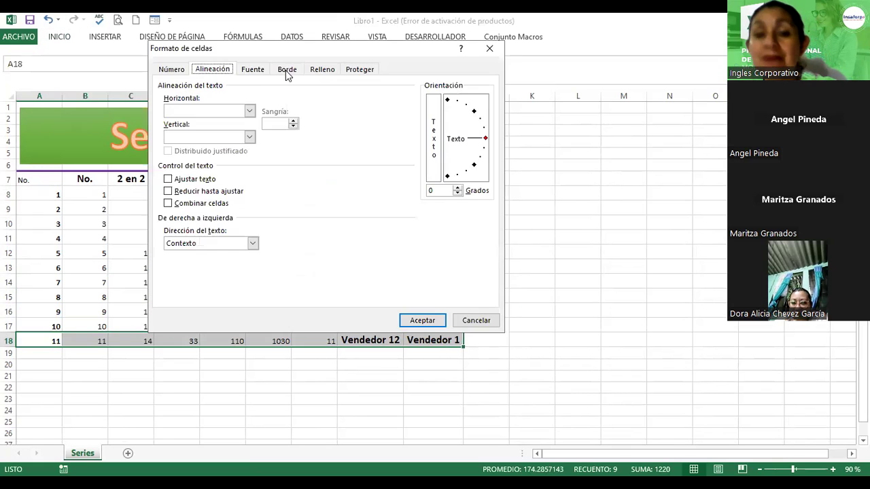
left_click(287, 68)
left_click(316, 203)
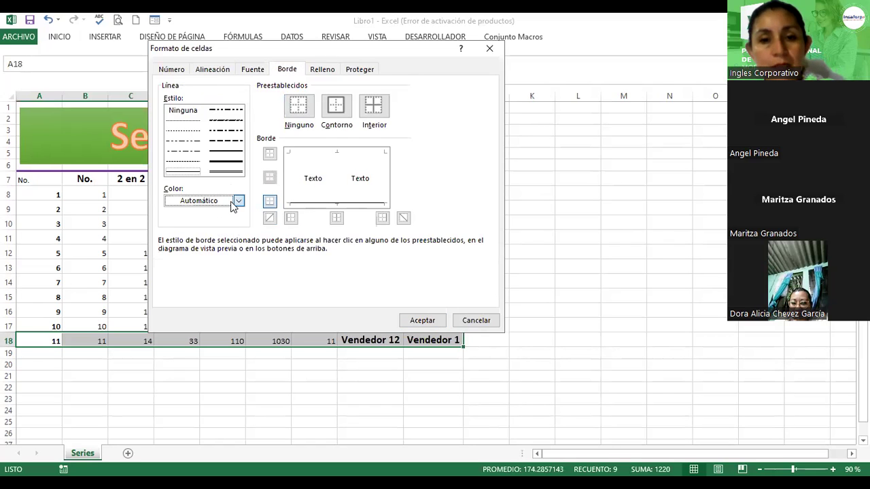
left_click(238, 201)
left_click(268, 314)
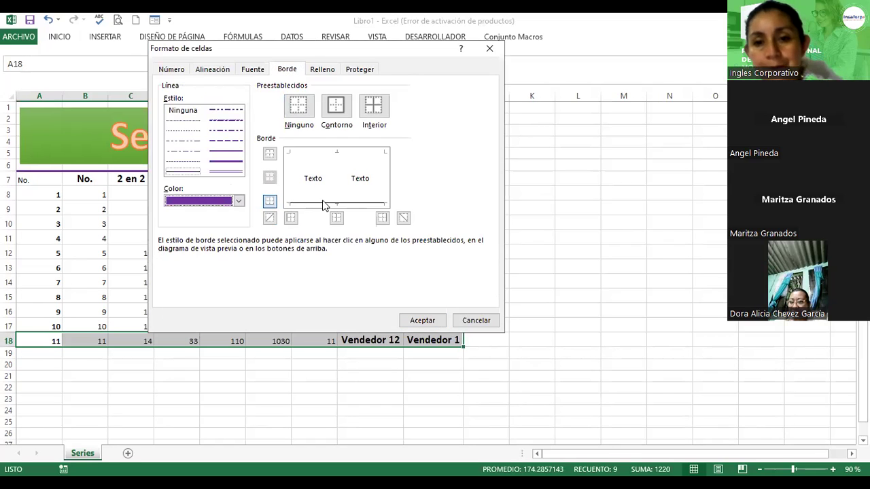
left_click(233, 163)
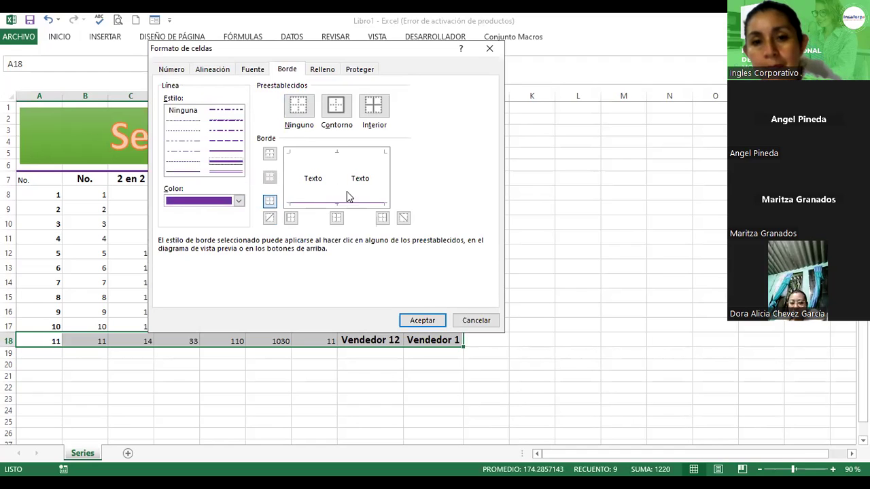
left_click(345, 203)
left_click(436, 324)
left_click(515, 305)
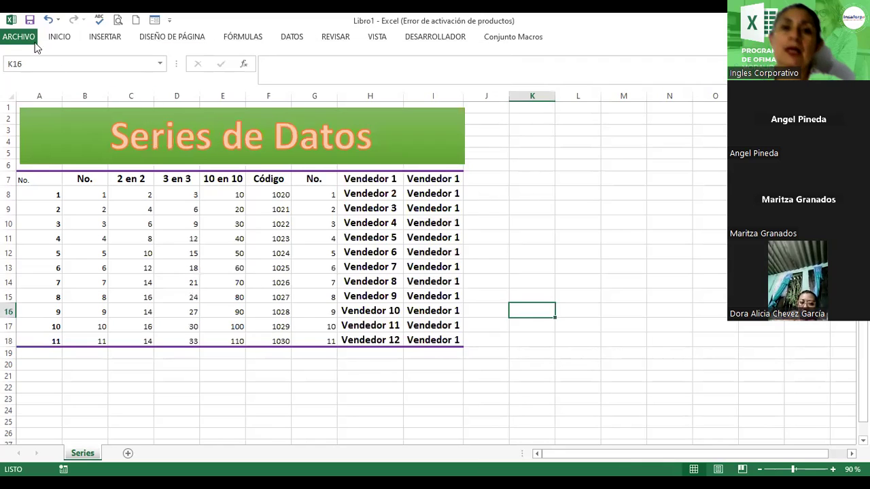
- Draw a curved left block arrow beside the table, from the header row down to the bottom rows
left_click(106, 36)
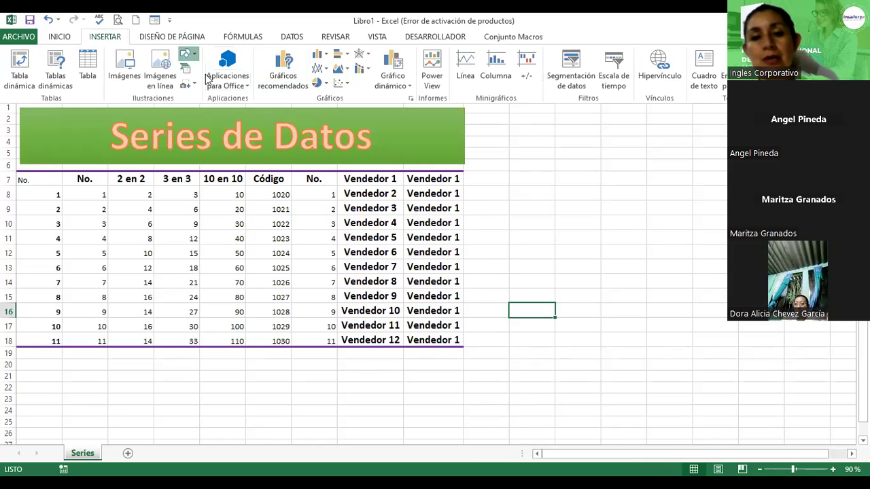
left_click(190, 56)
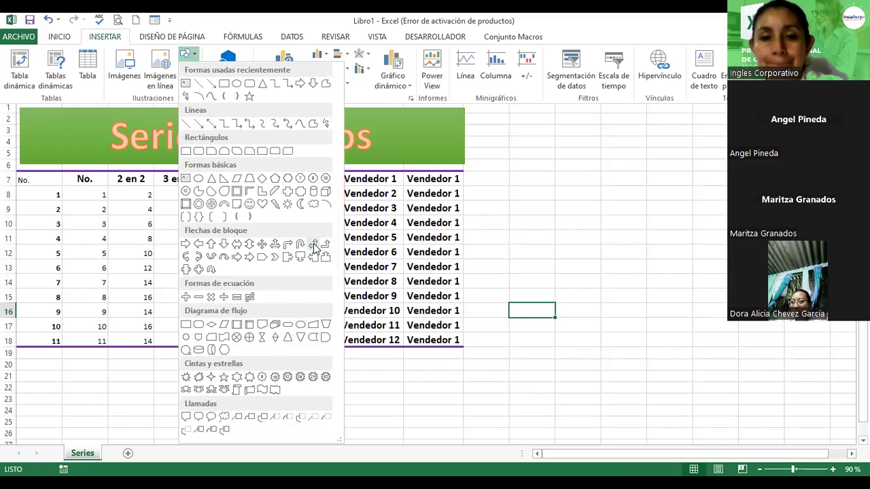
left_click(198, 256)
left_click_drag(498, 154, 577, 331)
left_click_drag(567, 301, 524, 311)
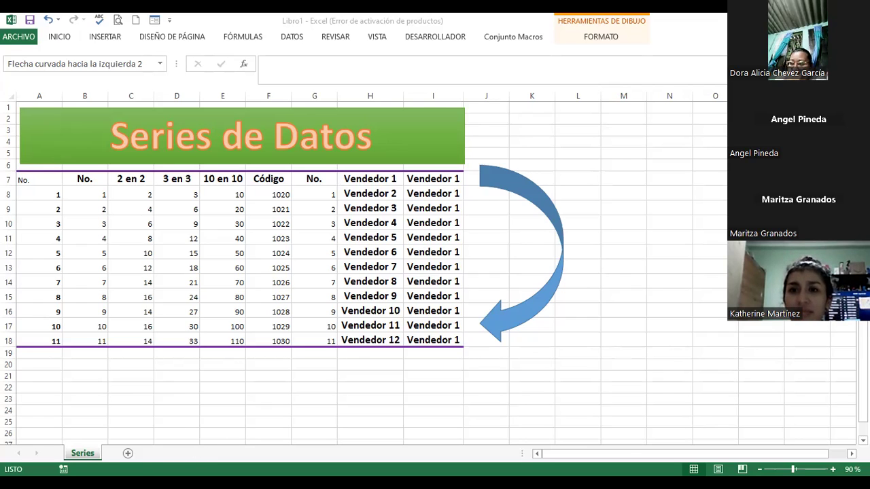
- Add a new empty sheet and zoom in on it
left_click(129, 454)
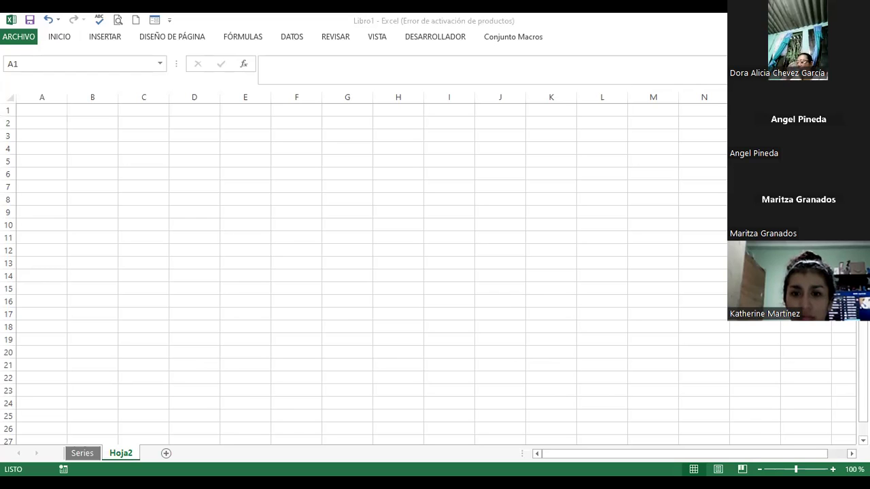
left_click(833, 469)
left_click(833, 469)
left_click(832, 469)
left_click(833, 469)
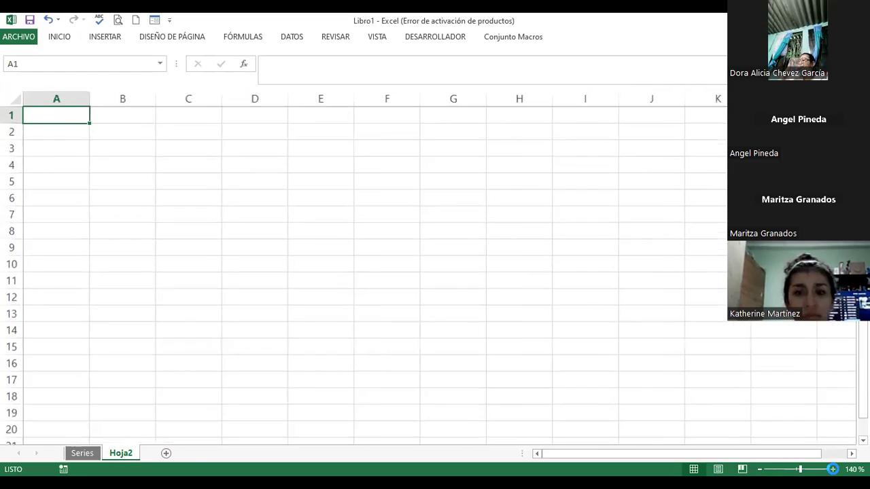
left_click(832, 469)
- Enter 'Datos de Usuario' in A1 and 'Total de Impulsos Trimestrales' in A2
type("Datos")
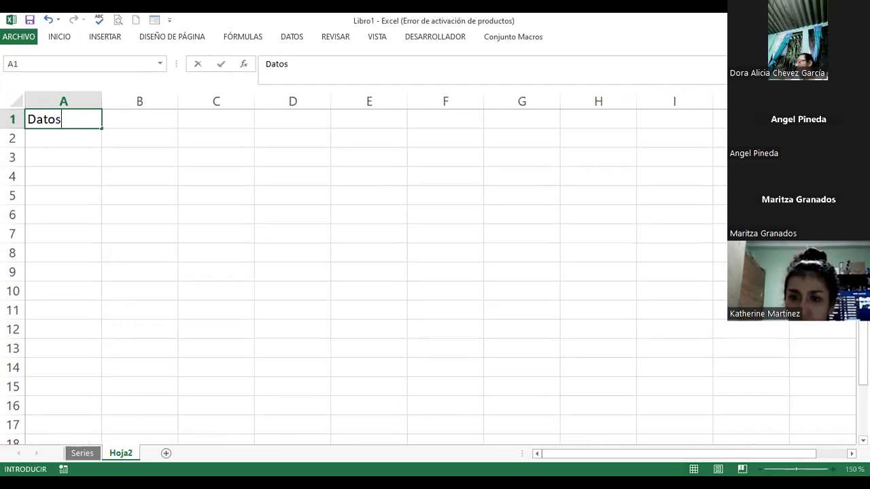
type(" de Usuario")
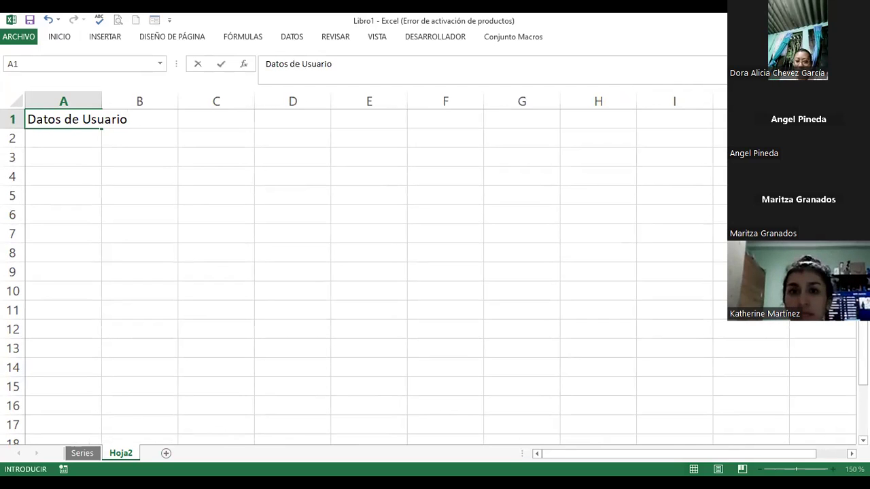
key("Return")
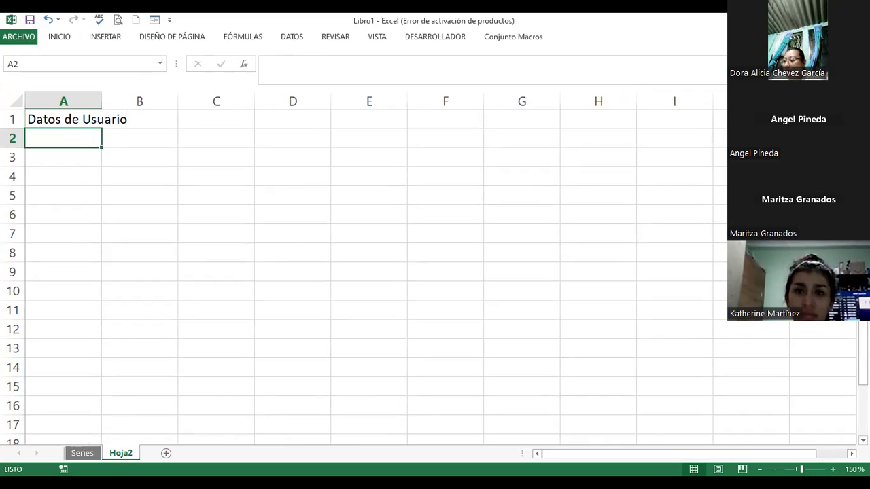
type("Total de Impulsos")
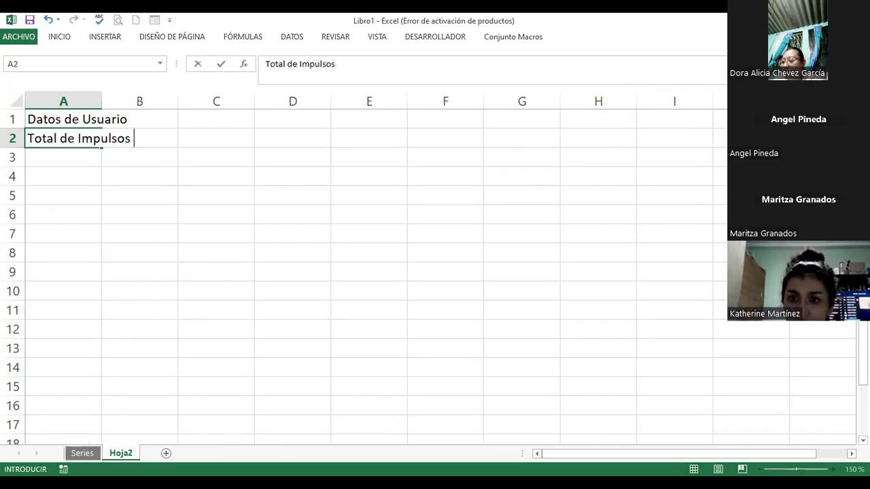
type(" Trimest")
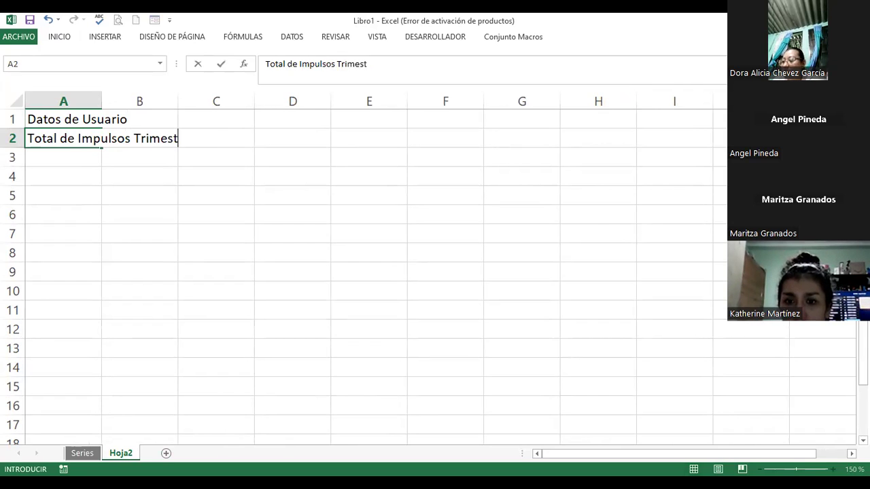
type("rales")
key("Return")
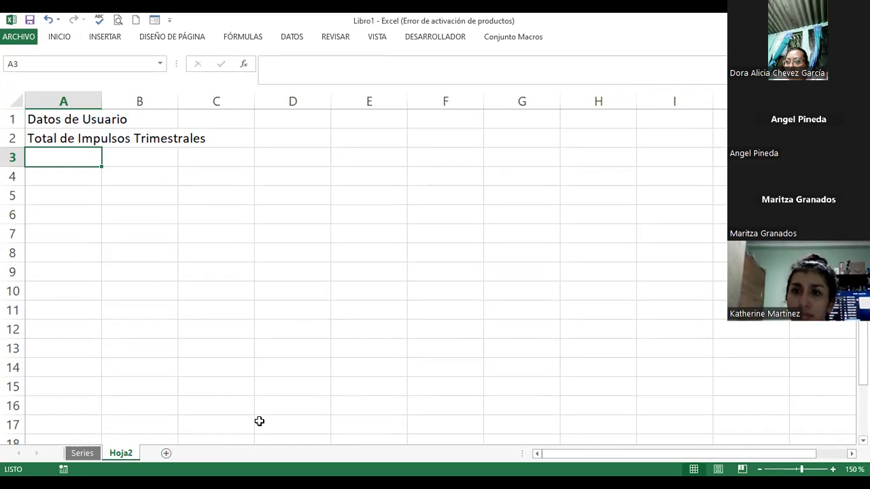
- Enter headers 'Codigo Usuario', 'Celular Usuario' and 'Fecha de Vencimiento' in A7:C7, then check each
left_click(52, 234)
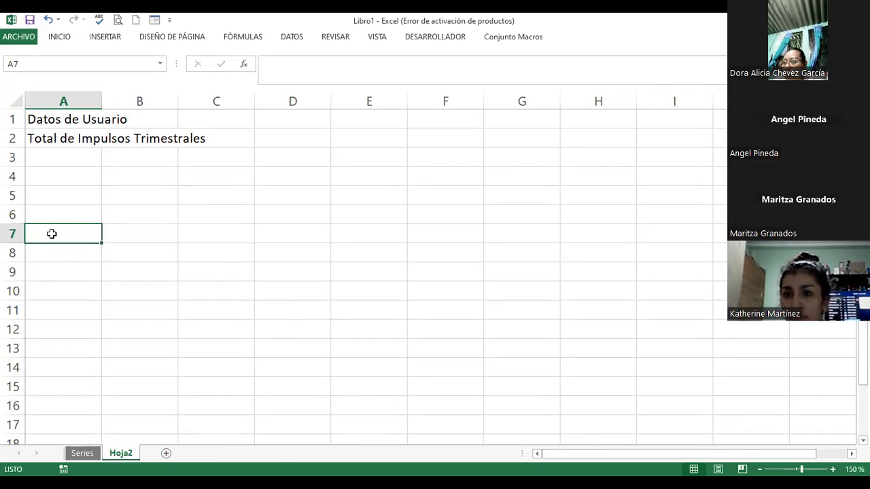
type("Codigo Usuario")
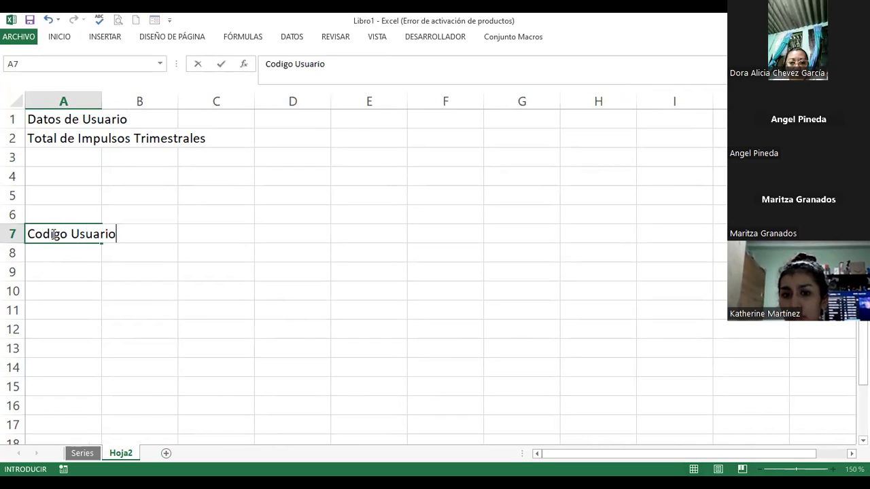
key("Tab")
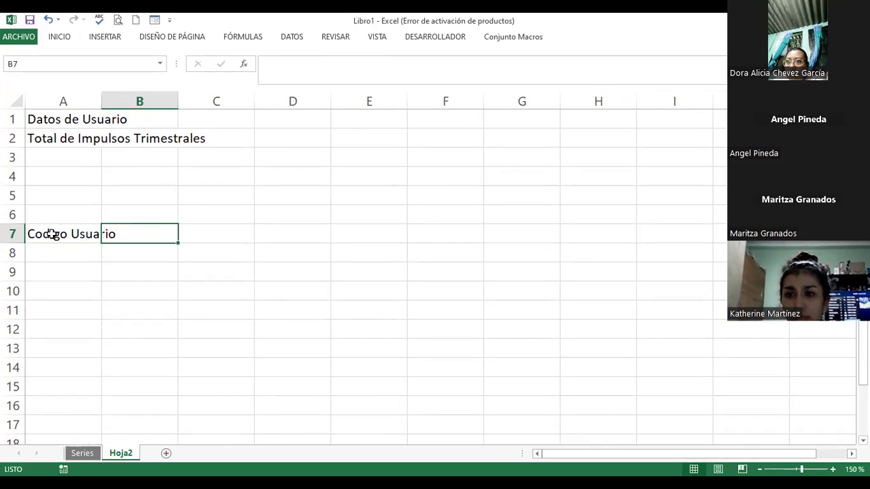
type("Celular Usuario")
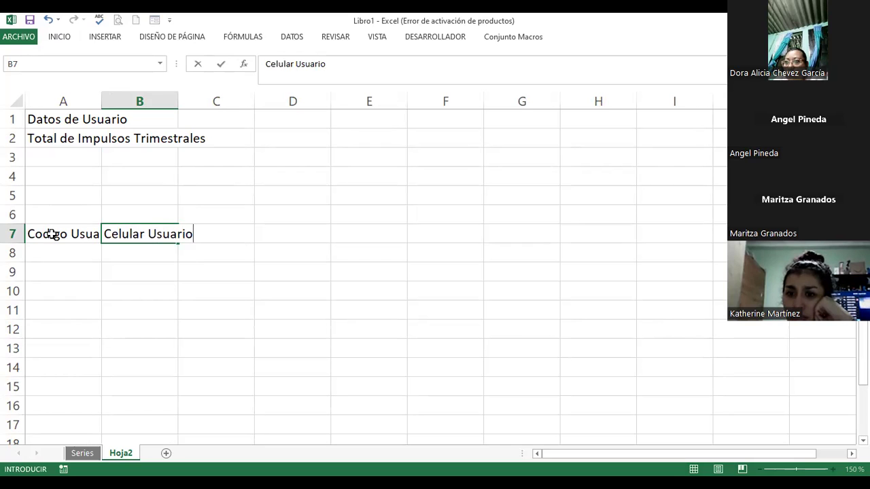
key("Tab")
type("Fecha de Vencimiento")
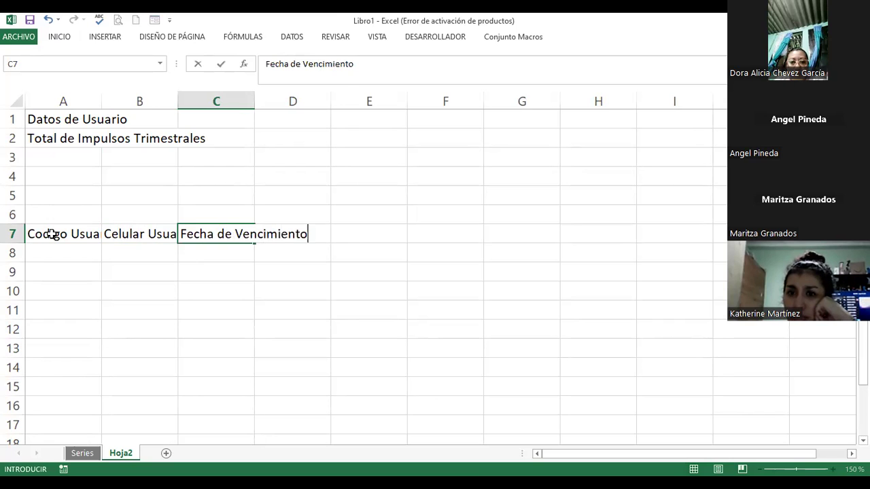
key("Return")
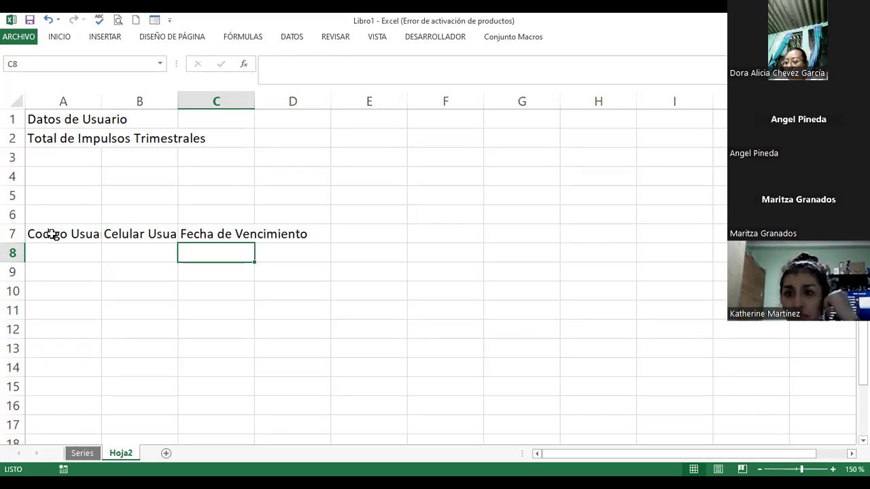
left_click(51, 234)
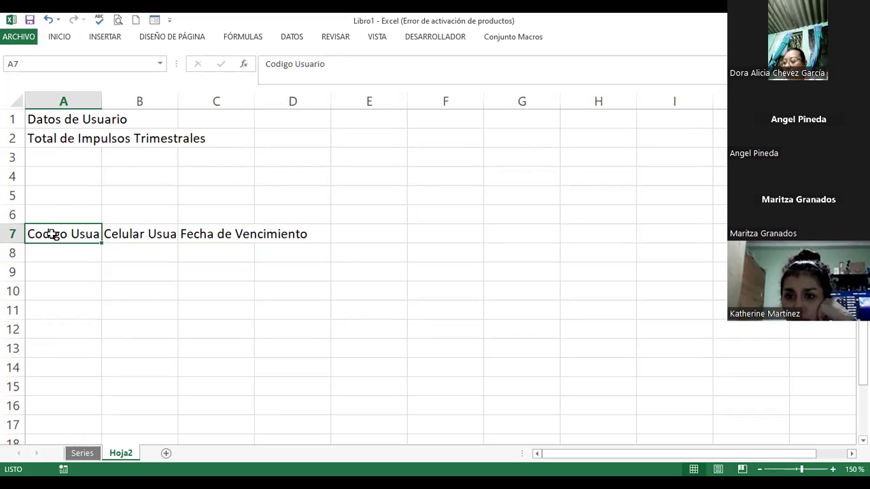
left_click(148, 231)
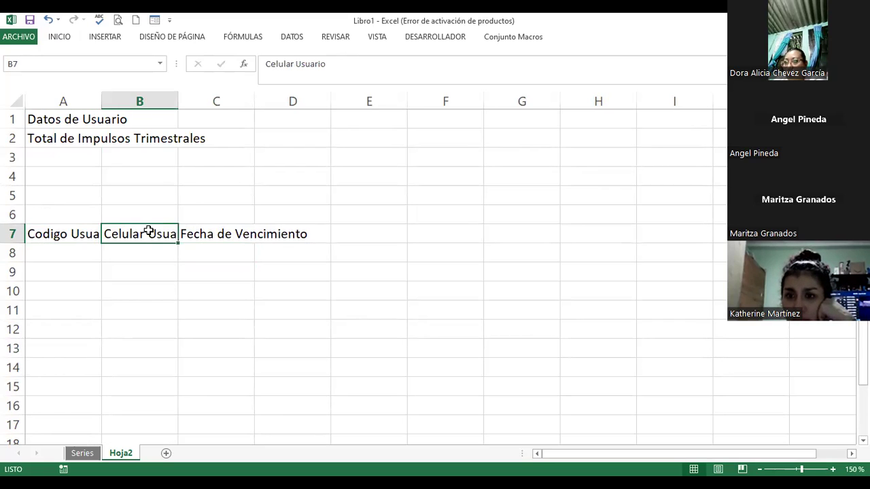
left_click(253, 236)
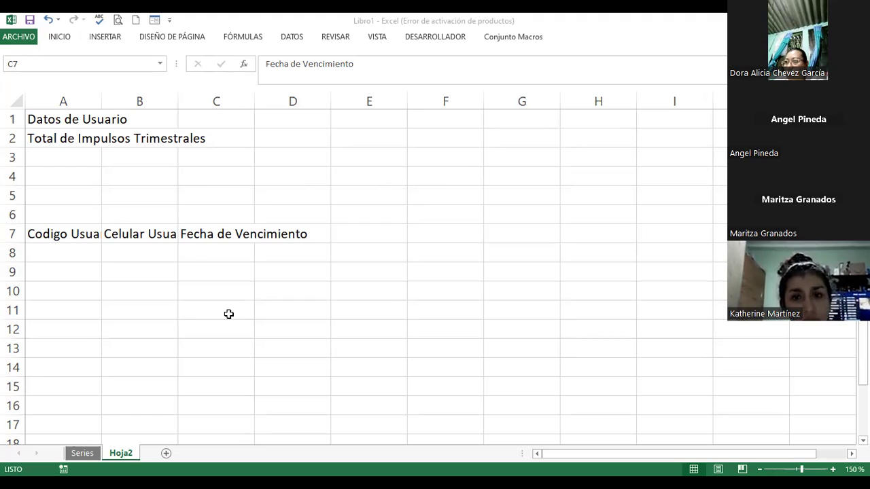
- Enter 'Hora de inicio consumo' in D7 and 'Día de Corte' in E7
left_click(285, 234)
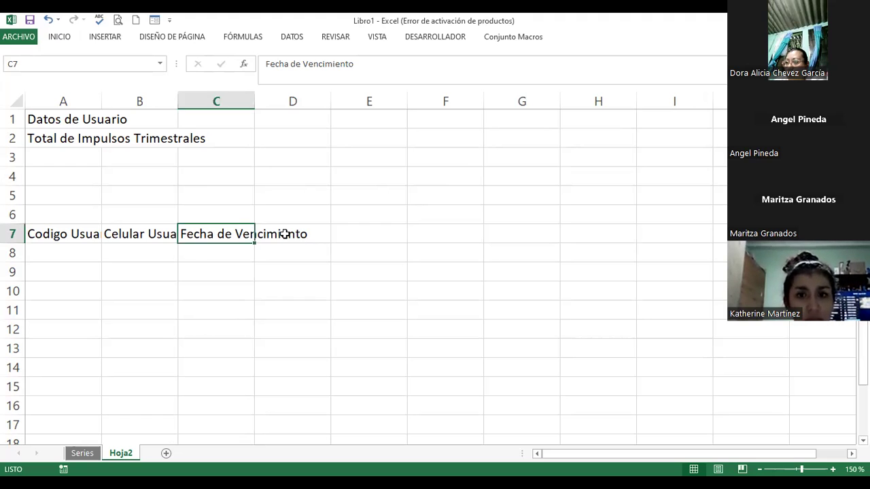
type("Hora de inicio ")
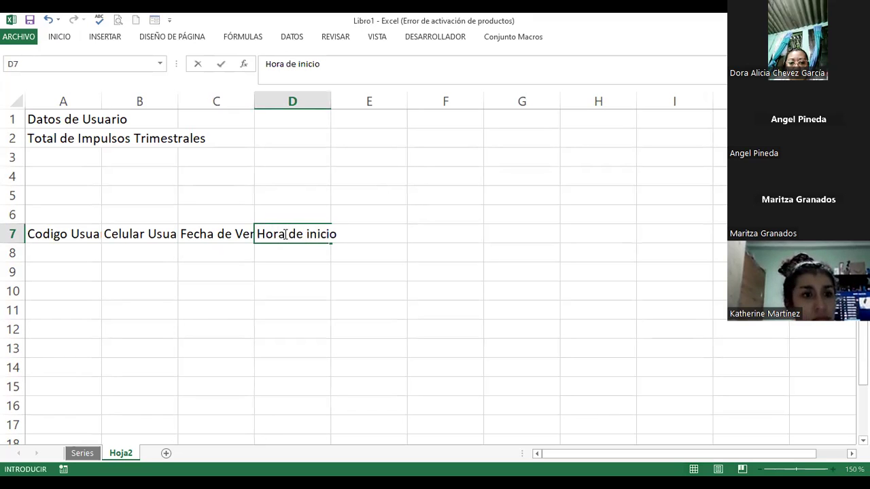
type("consumo")
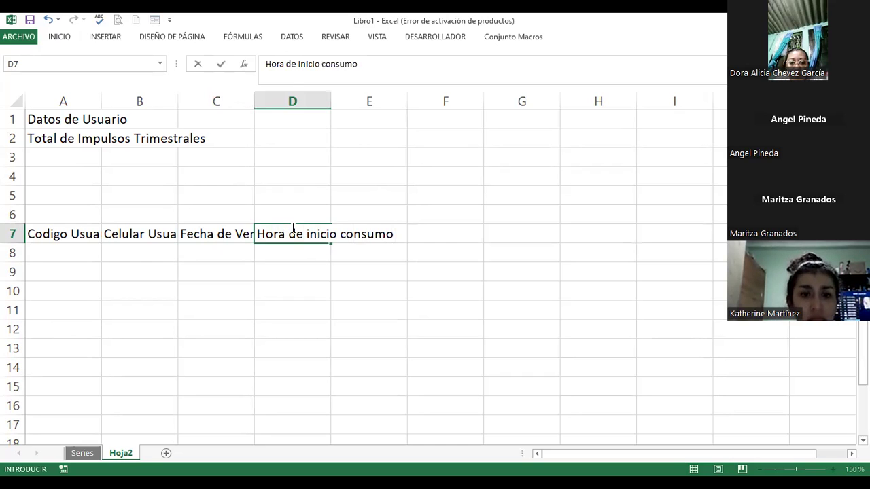
key("Return")
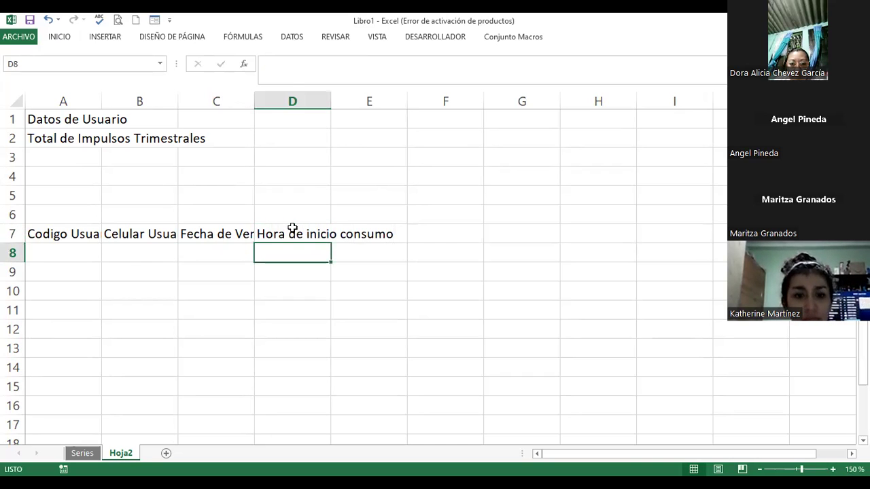
left_click(292, 228)
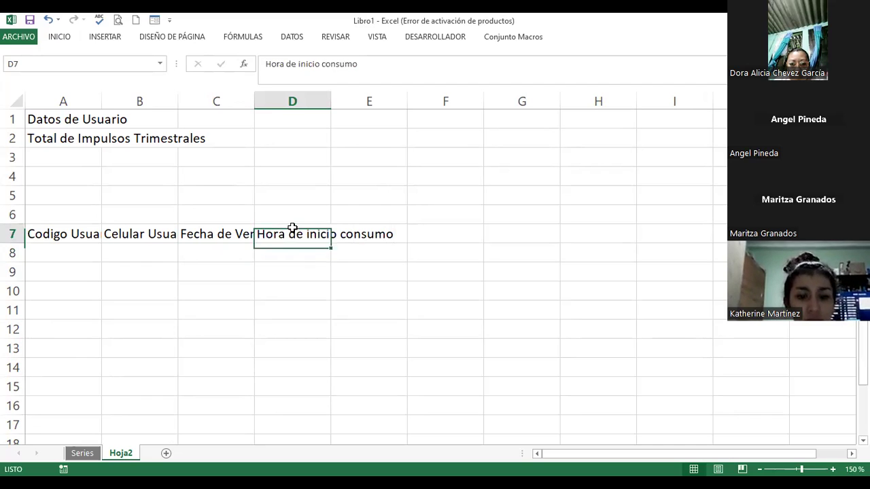
left_click(357, 238)
type("Día de Corte")
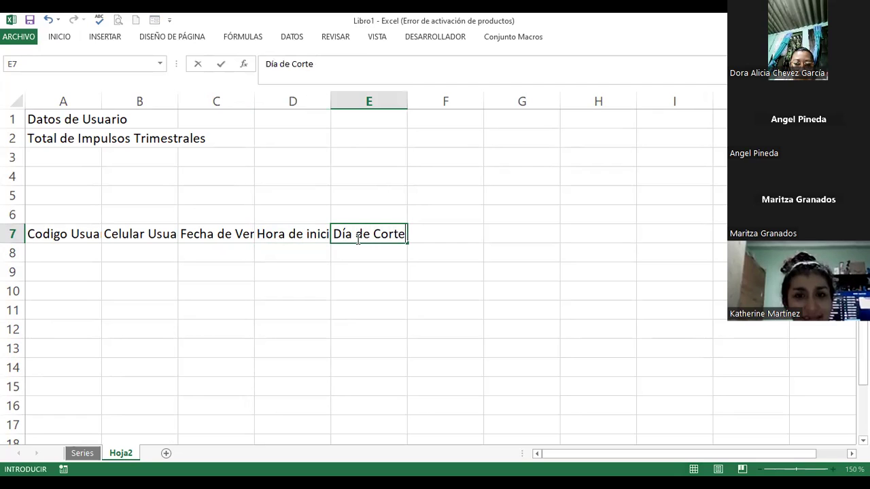
key("Return")
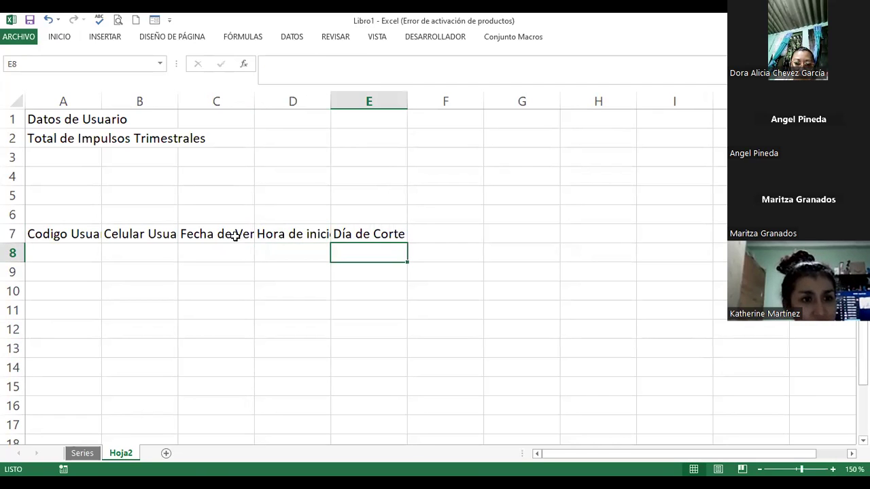
- Review the C7–E7 headers and enter the month 'Enero' in F7
left_click(234, 235)
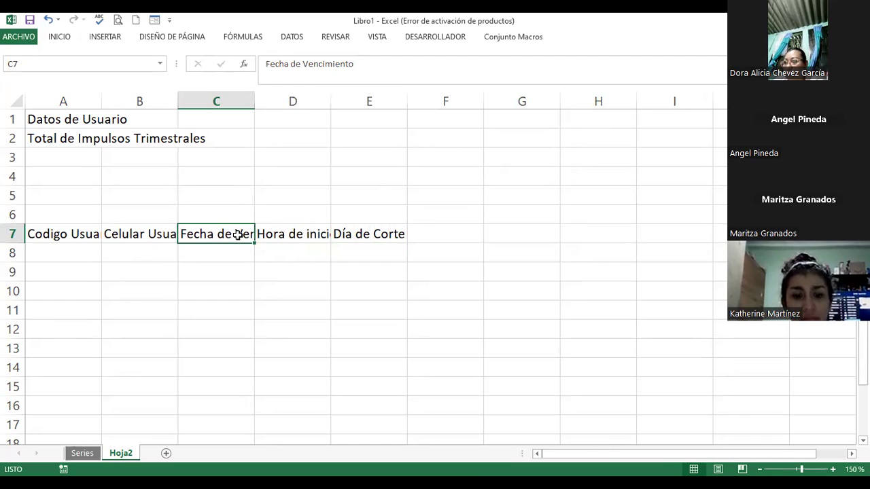
left_click(314, 234)
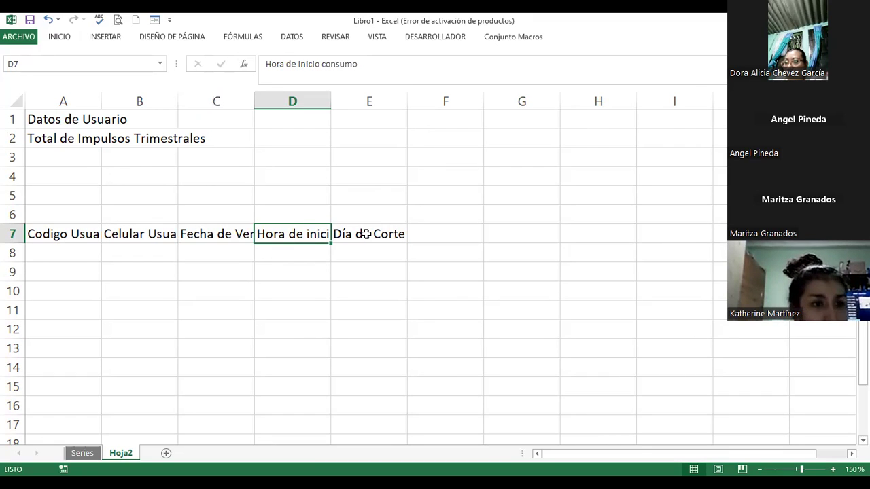
left_click(365, 234)
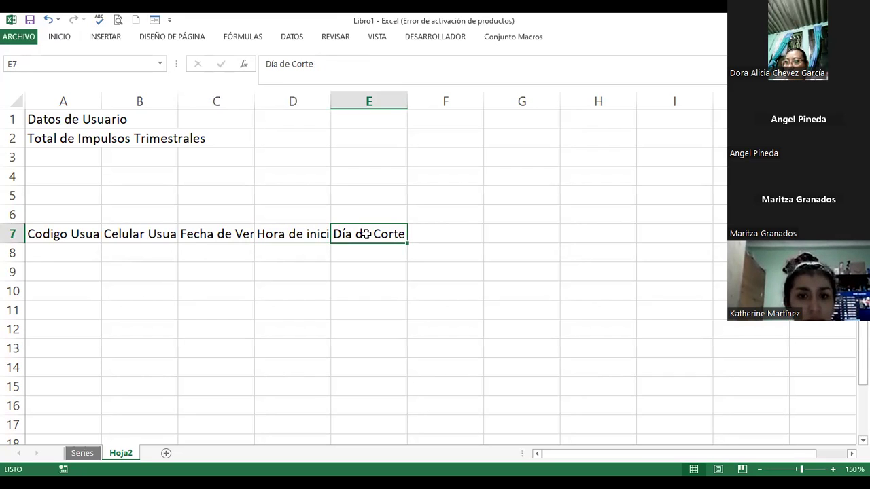
left_click(432, 231)
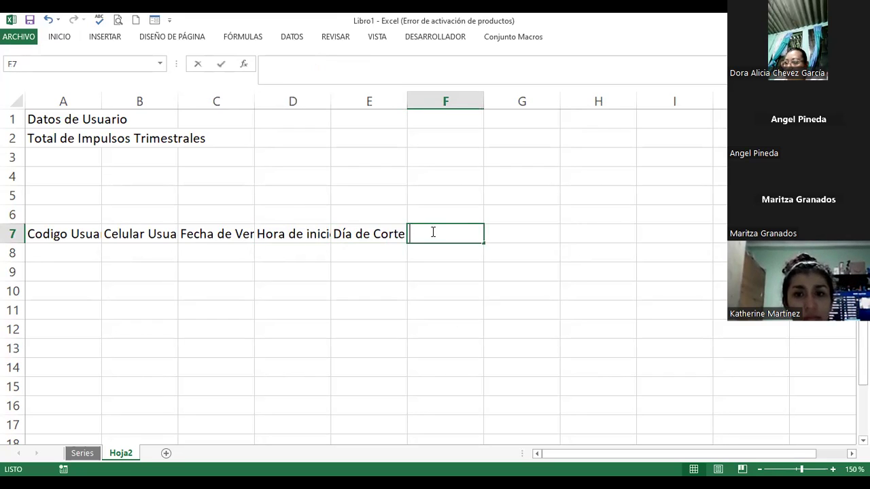
type("Enero")
key("Return")
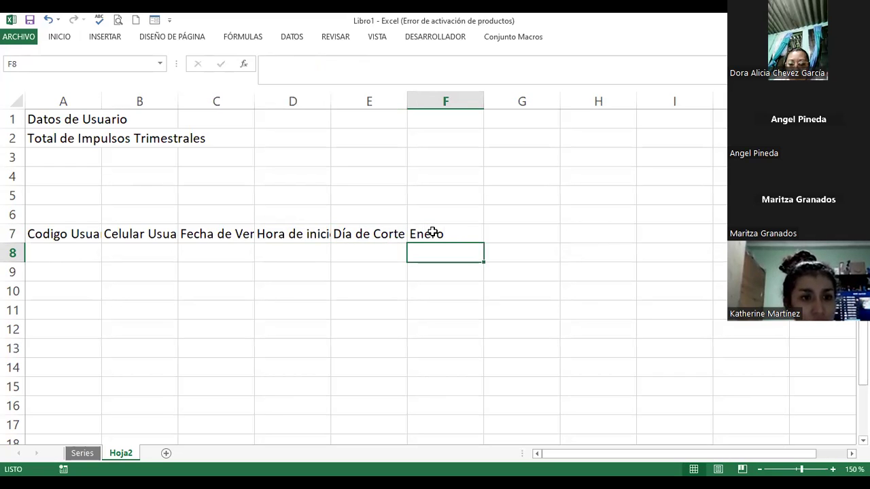
- Extend the month series from Enero to Febrero and Marzo in G7:H7
left_click(453, 234)
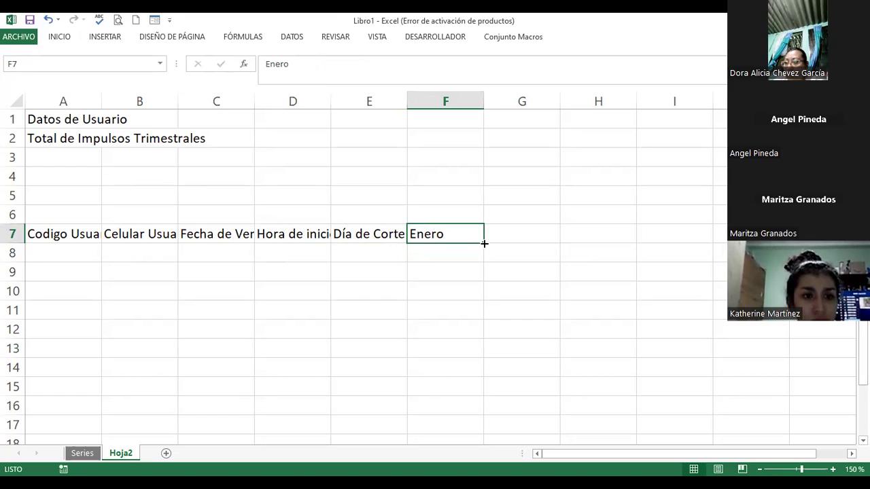
left_click_drag(484, 244, 535, 242)
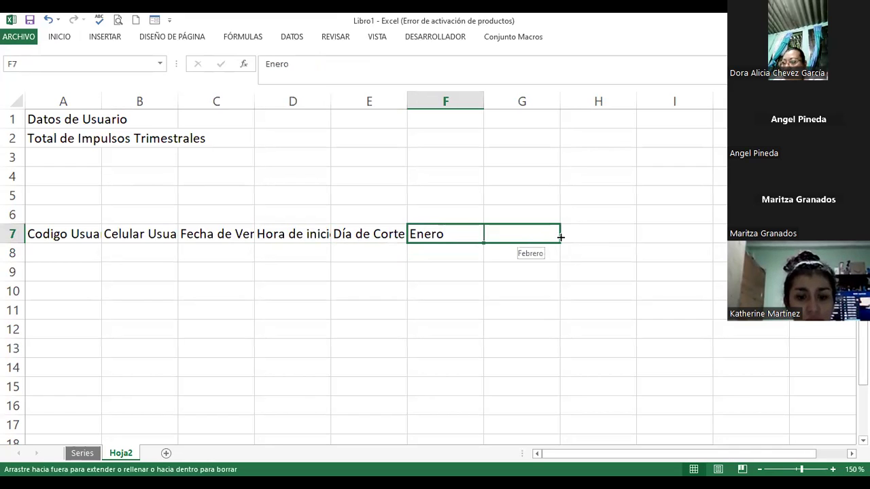
left_click_drag(607, 240, 607, 238)
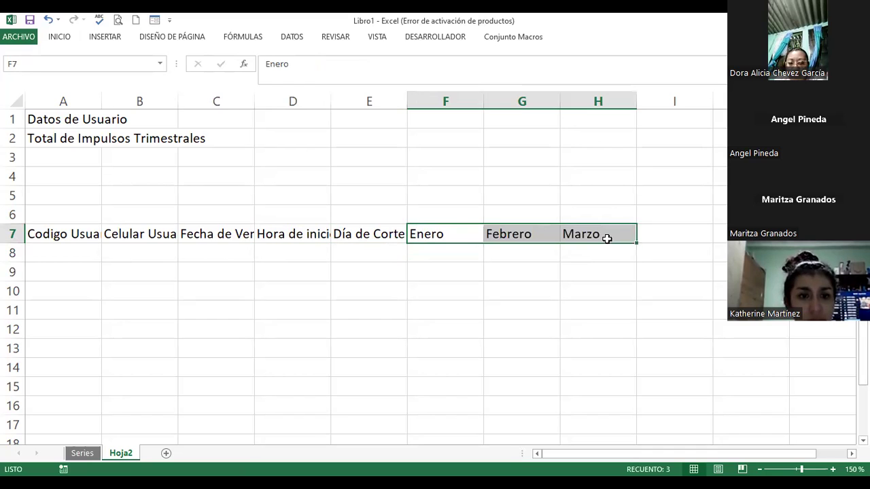
key("ctrl+z")
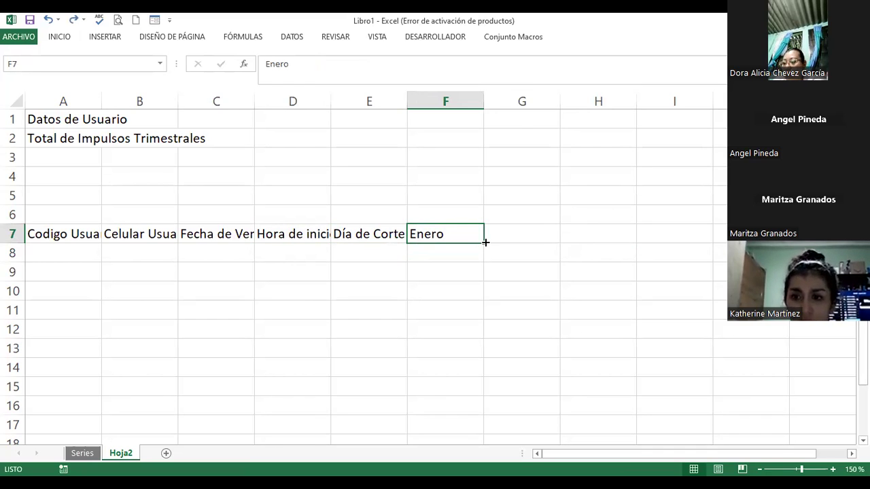
left_click_drag(486, 242, 600, 247)
- Enter 'Impulsos por mes' in F6, correcting the typo, and select F6:H6
left_click(438, 219)
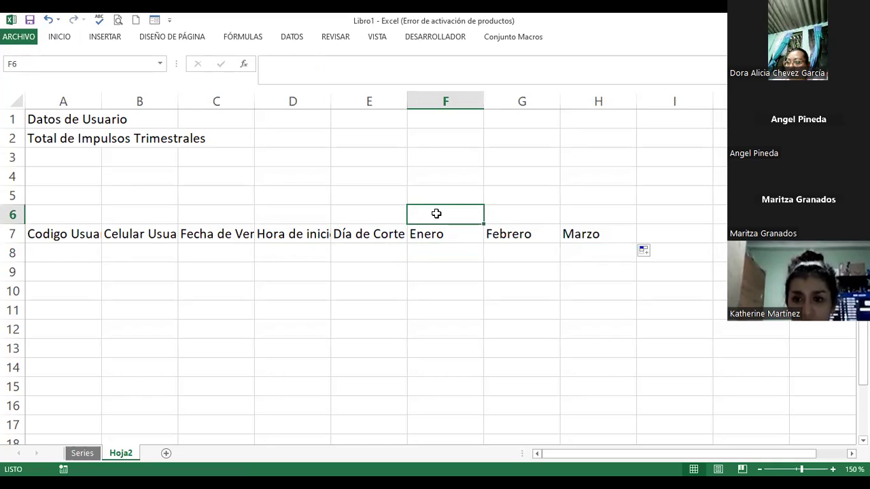
type("Impulsoso por mes")
key("Return")
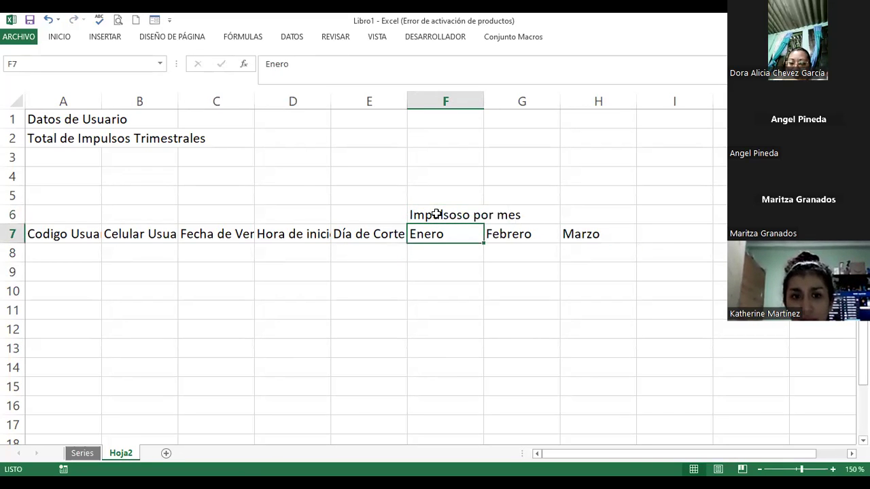
double_click(438, 215)
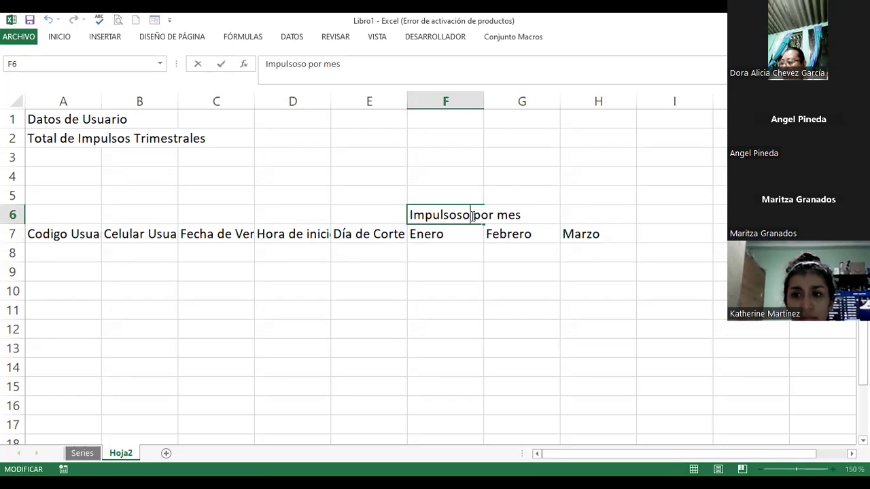
key("BackSpace")
key("Return")
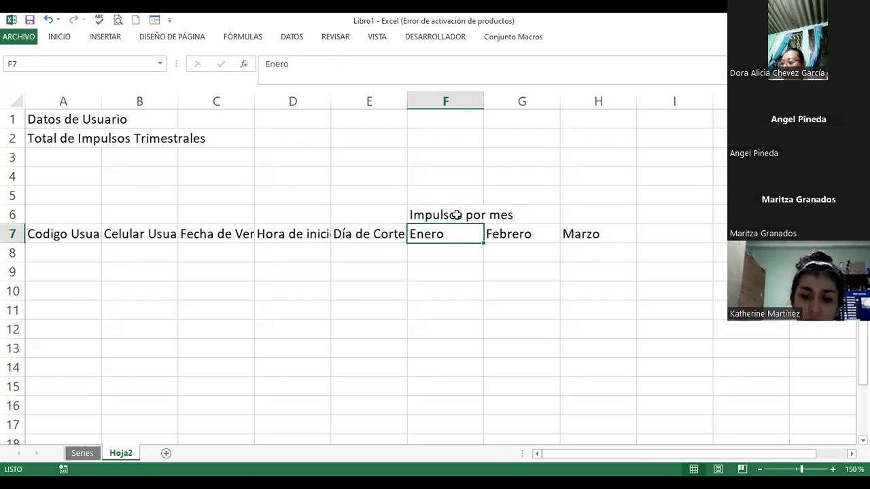
left_click(455, 215)
left_click_drag(435, 217, 589, 214)
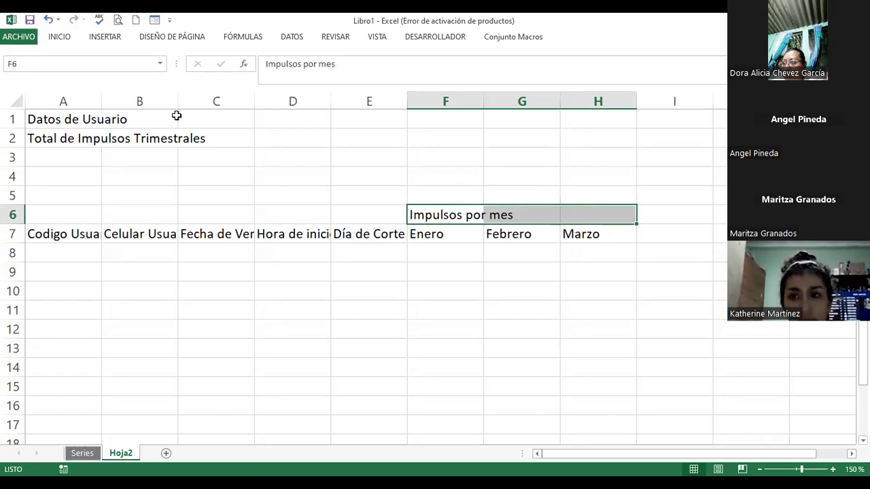
- Merge and centre 'Impulsos por mes' across F6:H6, bold at size 12 with blue fill
left_click(58, 38)
left_click(327, 80)
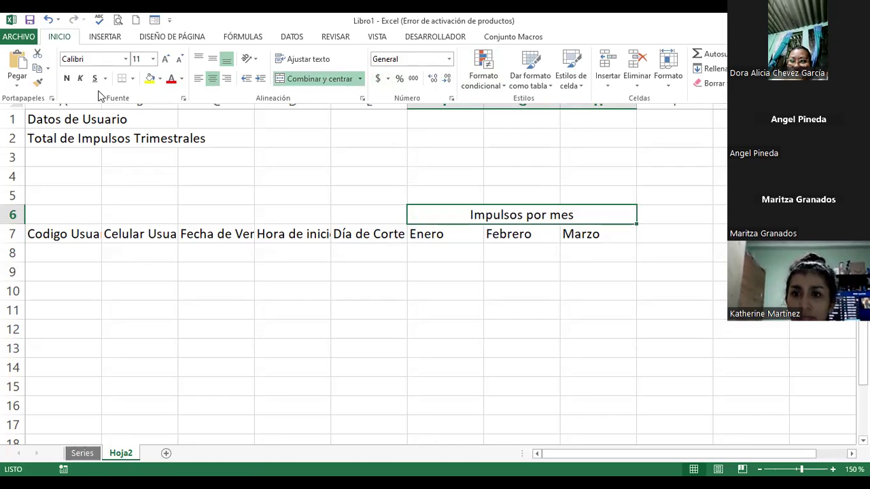
left_click(67, 78)
left_click(167, 61)
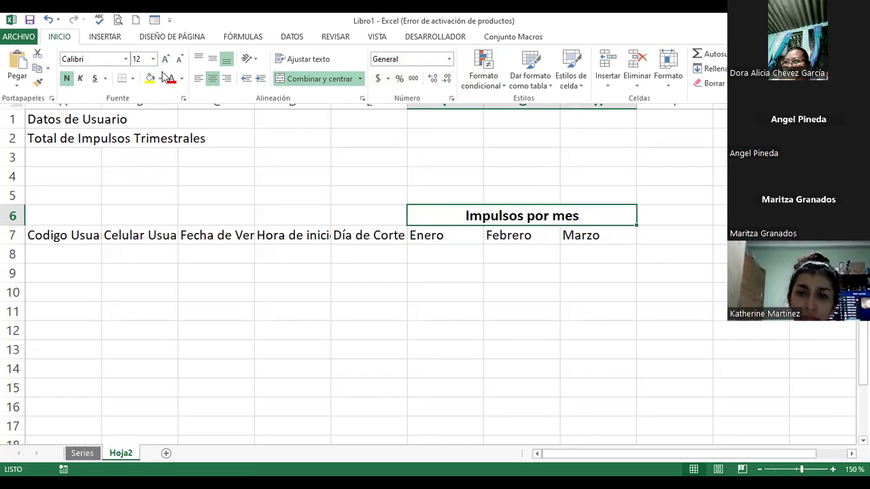
left_click(162, 79)
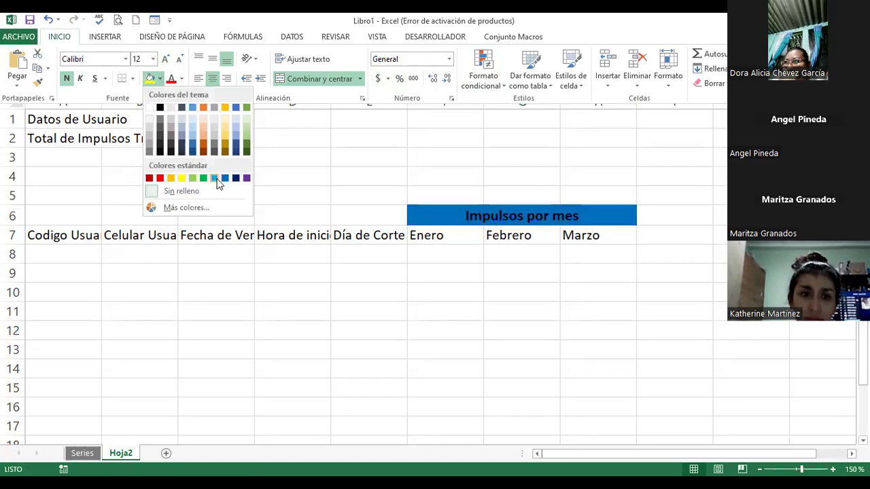
left_click(215, 178)
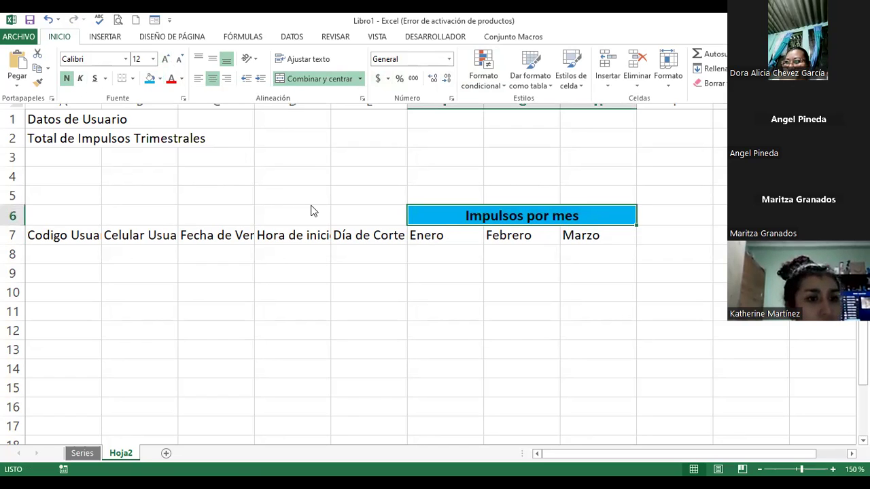
left_click(376, 278)
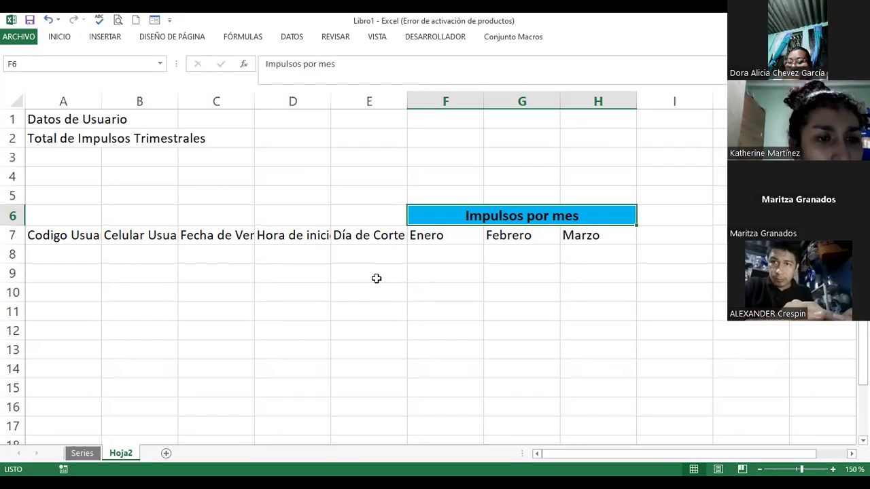
left_click(231, 235)
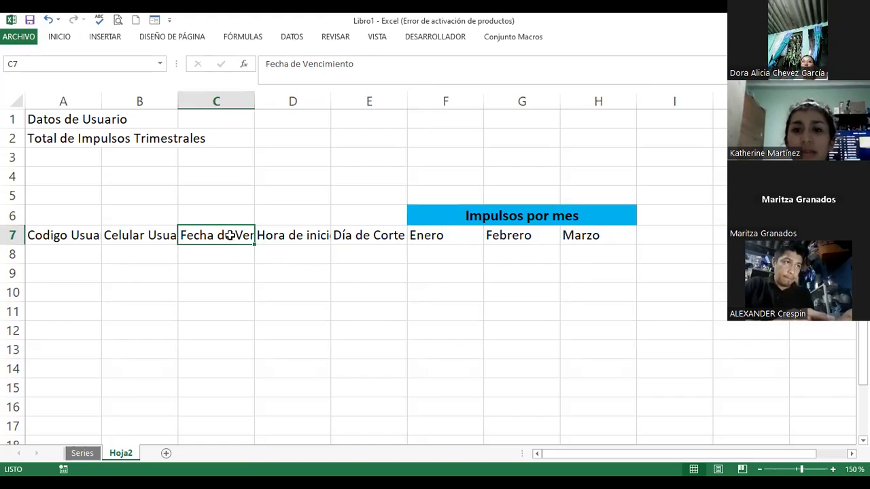
key("Right")
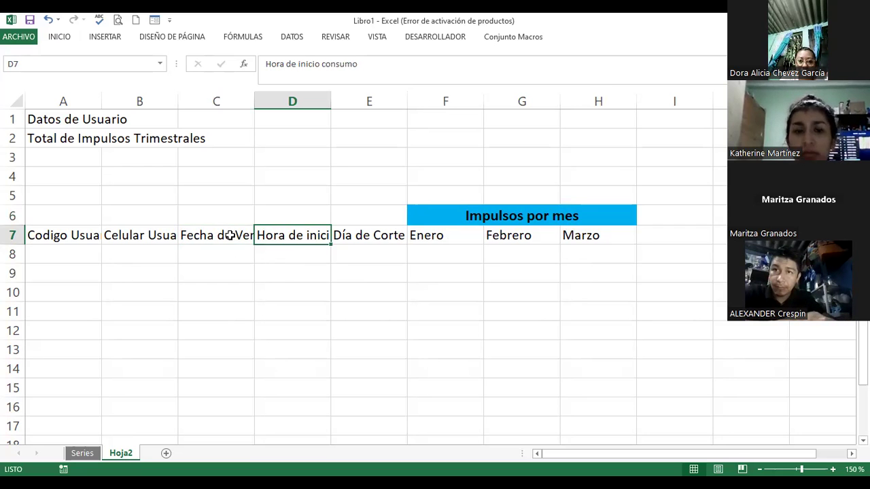
key("Right")
key("Right")
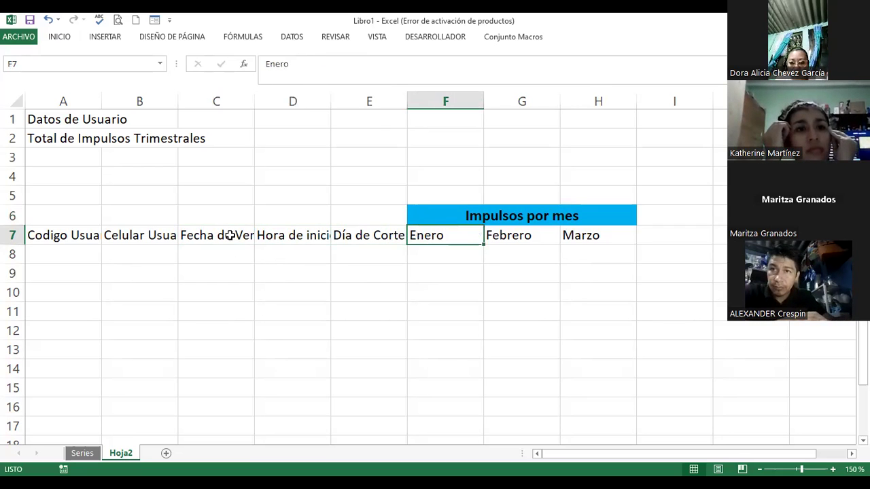
key("Up")
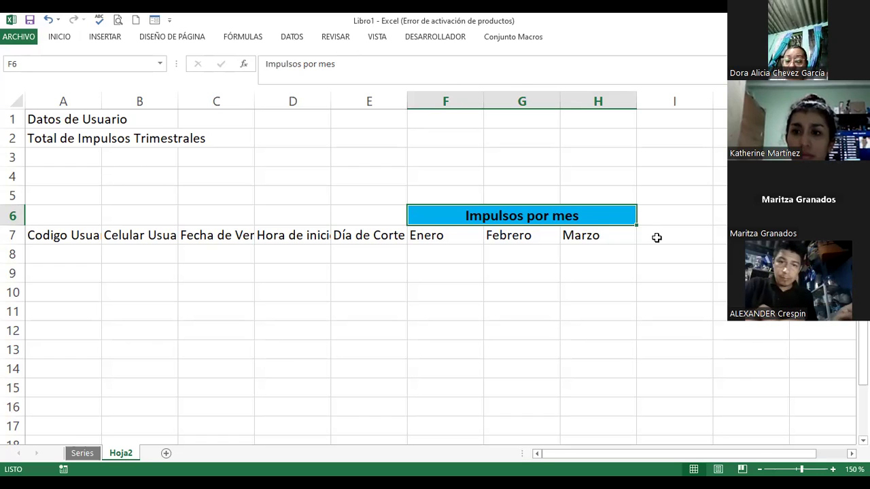
- Enter the header 'Impulsos Trimestrales' in cell I7
left_click(656, 237)
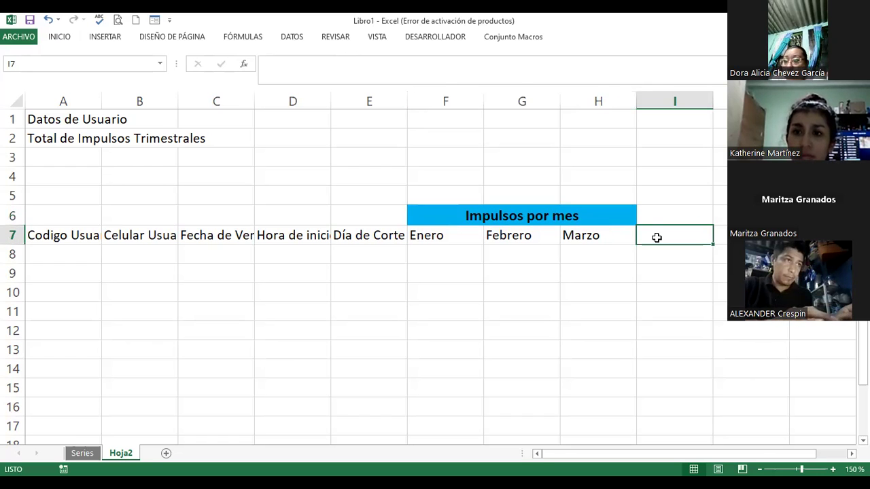
type("Impulsos Trimestrales")
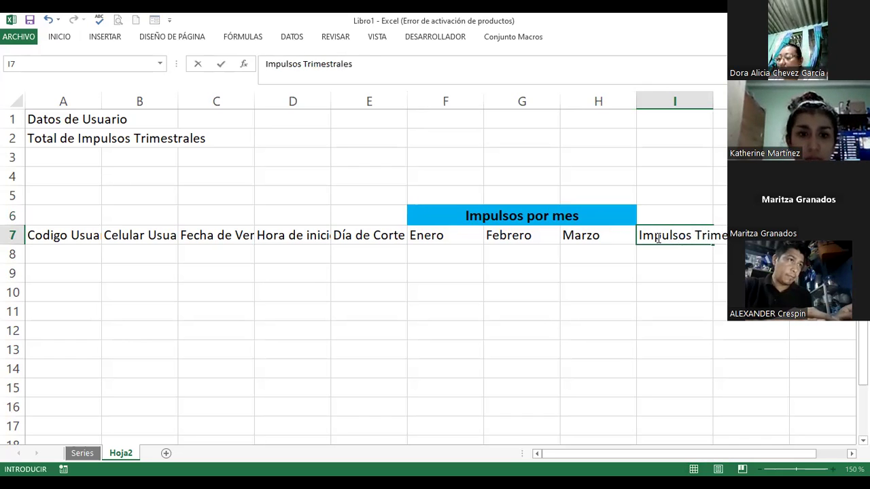
key("Return")
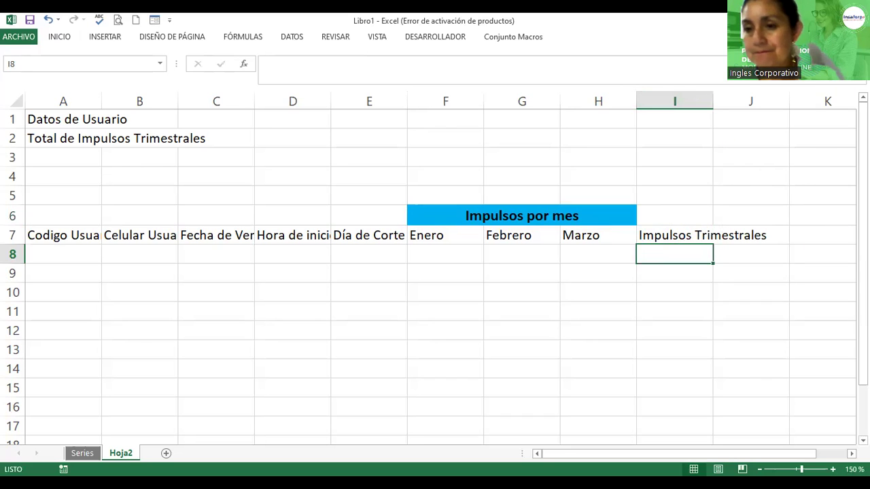
left_click(684, 235)
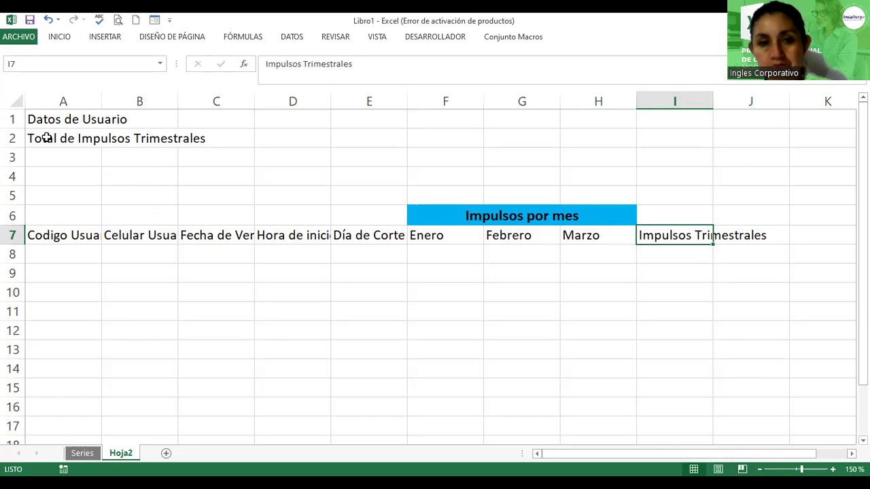
- Merge A2:I4, centre the title horizontally and vertically, and enlarge it to 16 pt
mouse_move(45, 138)
left_mouse_down()
mouse_move(495, 164)
mouse_move(658, 186)
left_mouse_up()
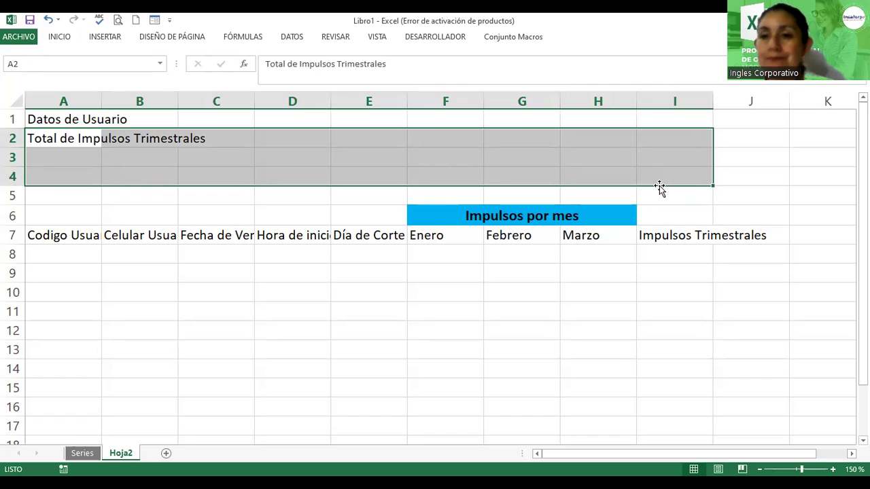
left_click(59, 38)
left_click(301, 79)
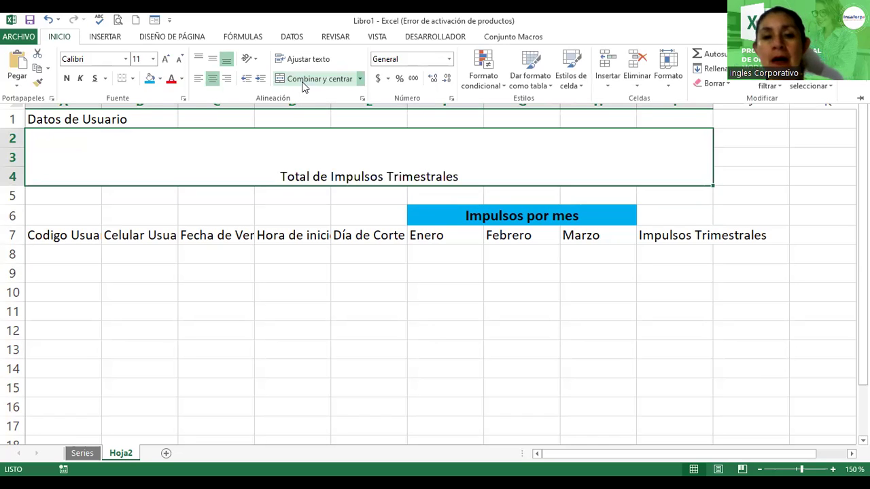
left_click(212, 60)
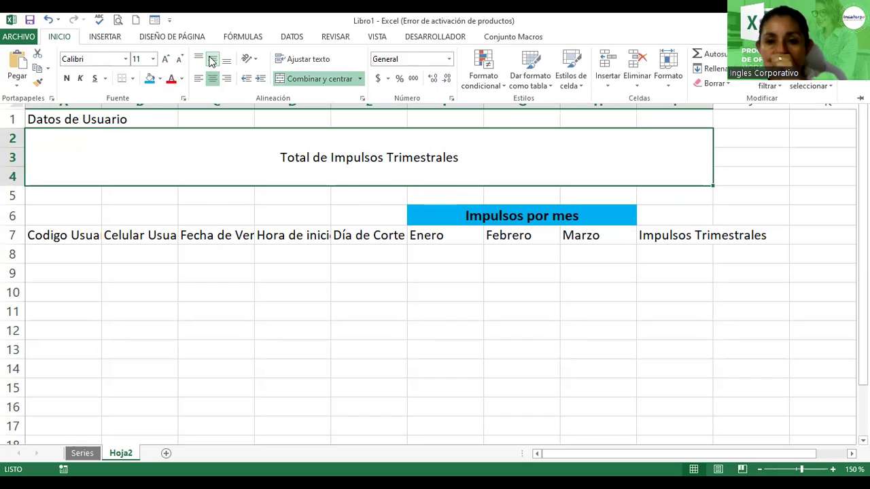
left_click(164, 61)
left_click(165, 60)
left_click(164, 60)
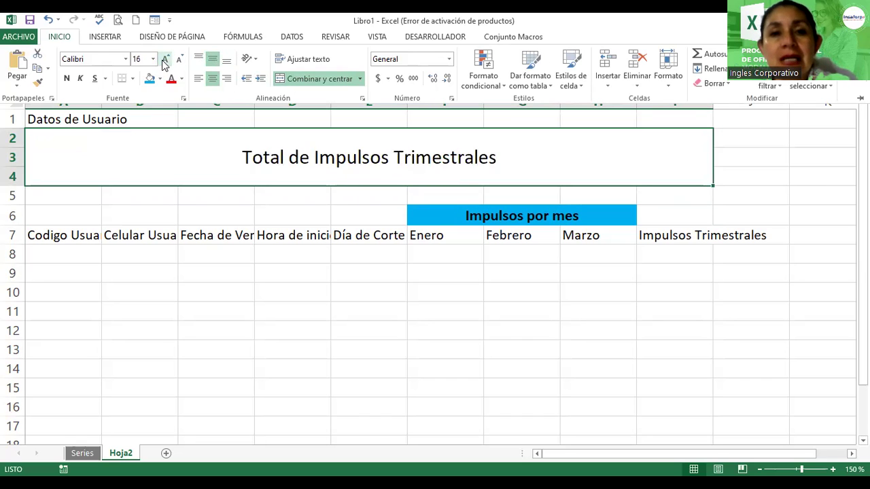
- Merge and centre 'Datos de Usuario' across A1:I1, enlarge it to 22 pt and bold it
left_click(94, 120)
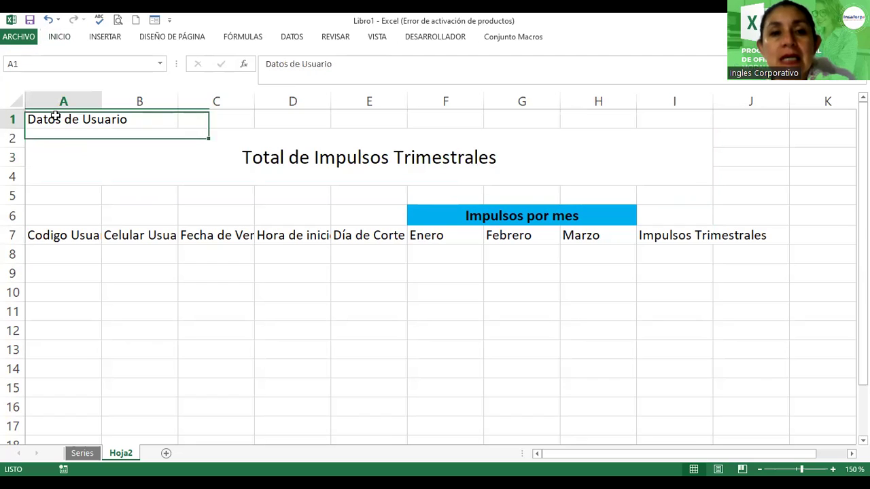
key("shift+Right")
key("shift+Right")
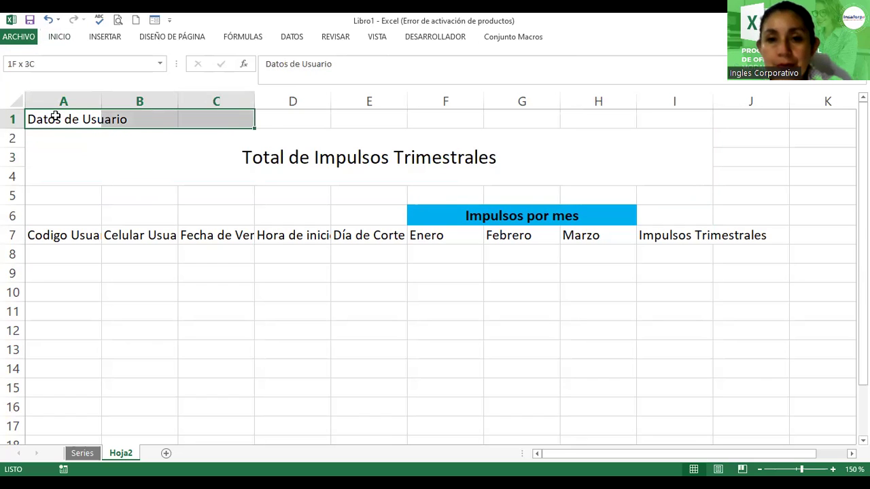
key("shift+Right")
key("shift+Right")
key("shift+Right")
key("shift+Right")
key("shift+Right")
key("shift+Right")
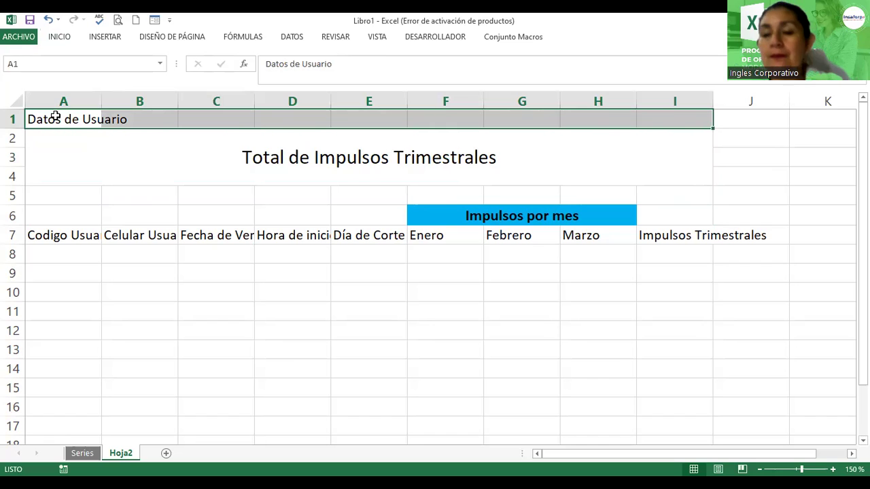
left_click(60, 37)
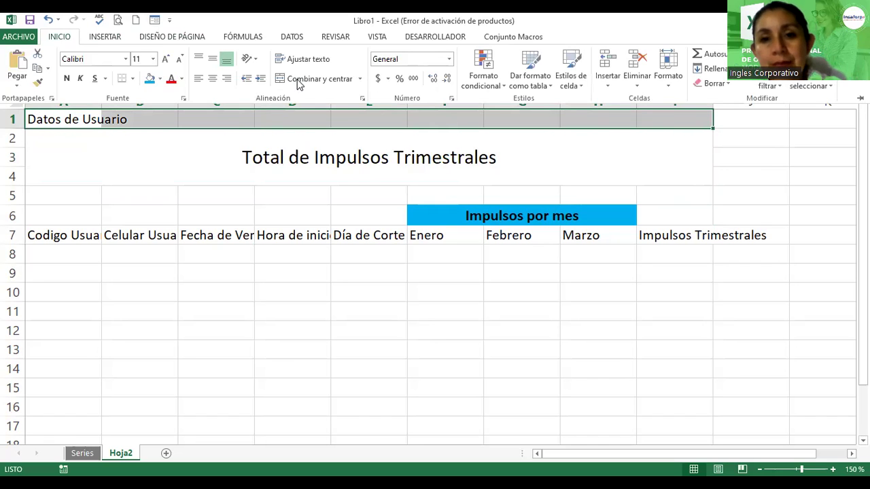
left_click(297, 79)
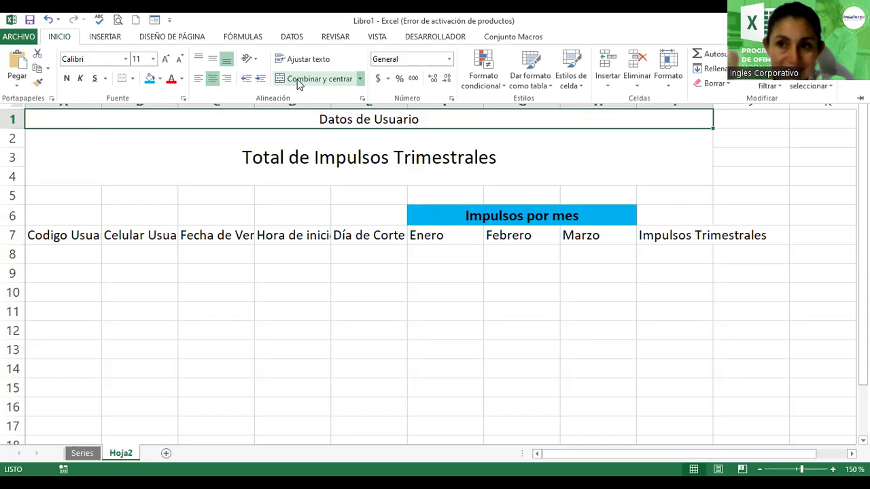
left_click(165, 59)
left_click(166, 59)
left_click(165, 59)
left_click(165, 59)
left_click(165, 59)
left_click(165, 59)
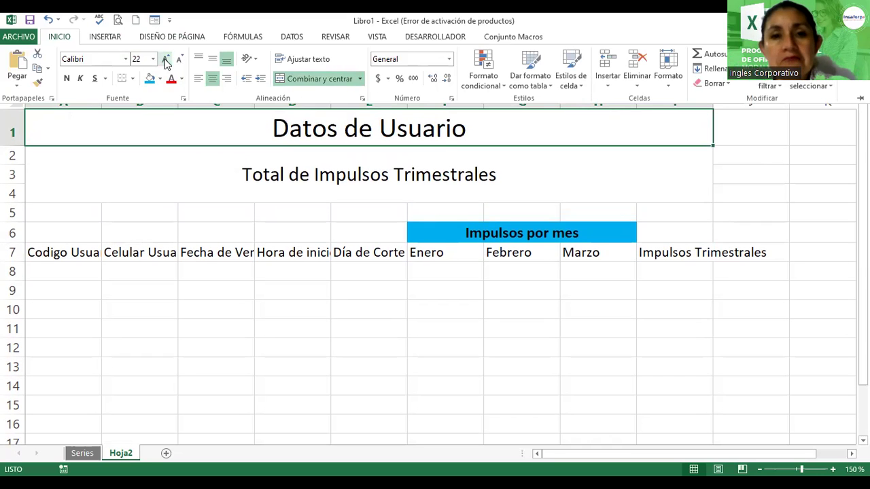
left_click(66, 78)
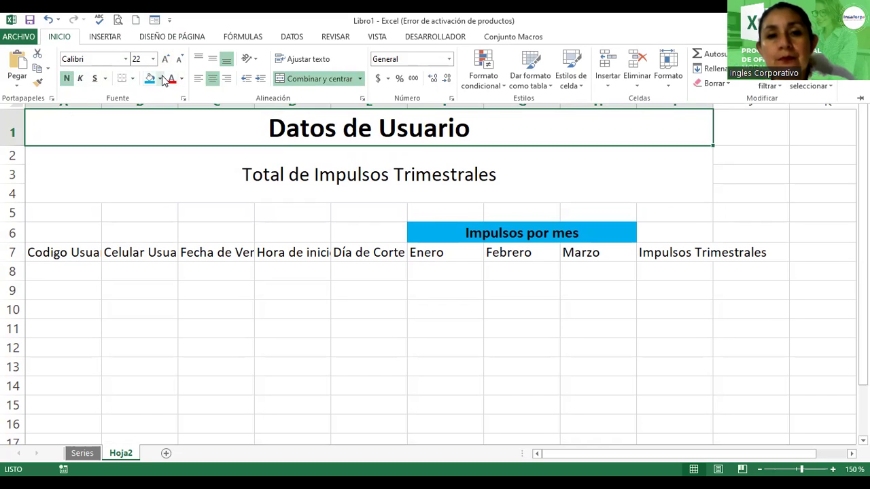
- Fill the Datos de Usuario cell with a from-corner white-to-yellow gradient
left_click(161, 79)
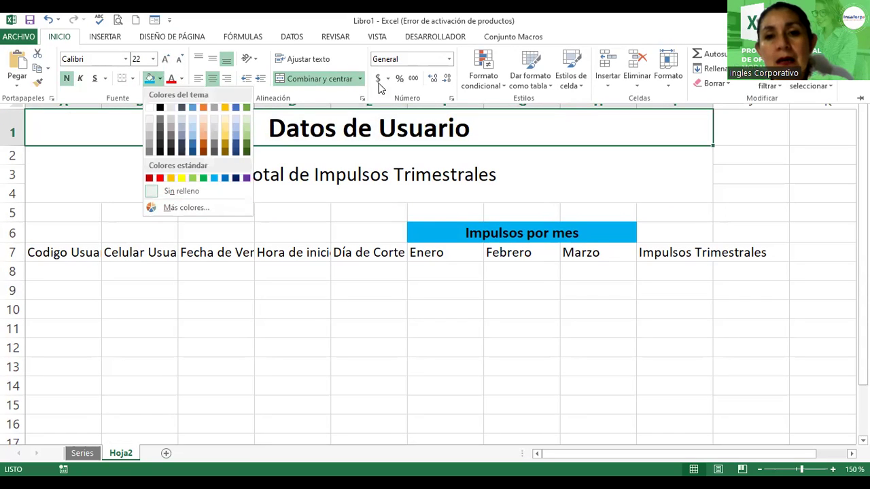
left_click(363, 99)
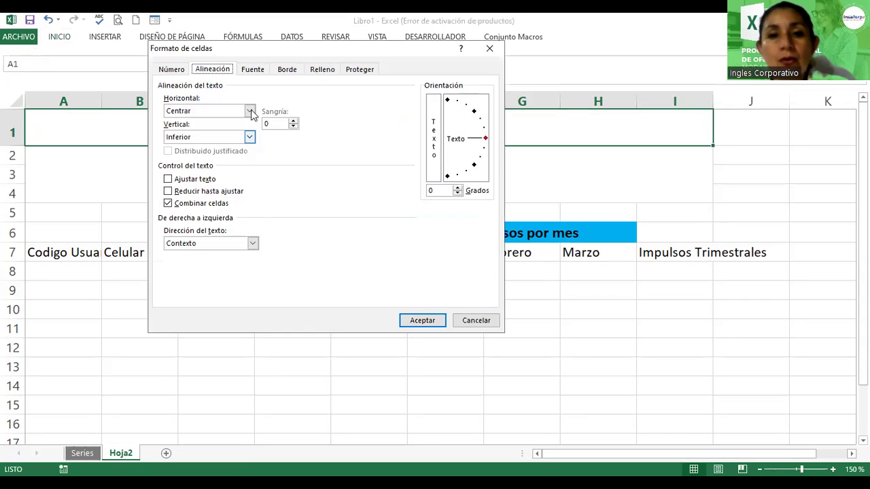
left_click(319, 71)
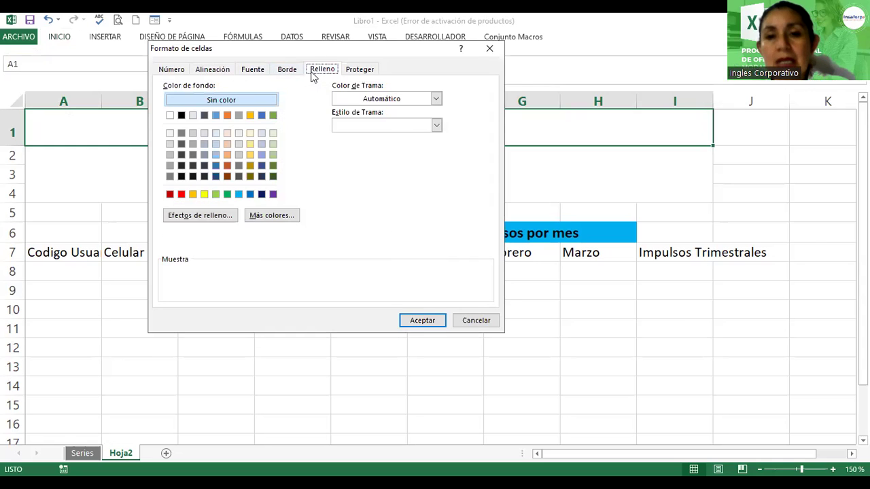
left_click(204, 215)
left_click(212, 261)
left_click(369, 136)
left_click(370, 136)
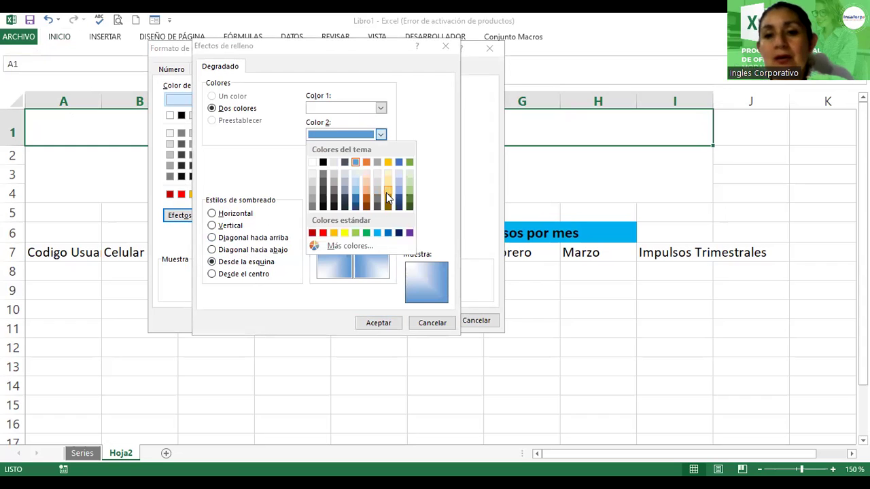
left_click(386, 193)
left_click(392, 324)
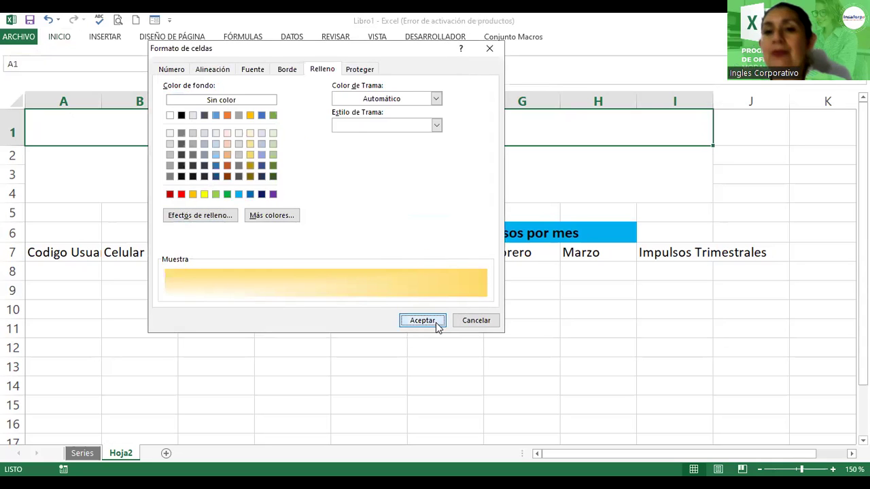
left_click(437, 323)
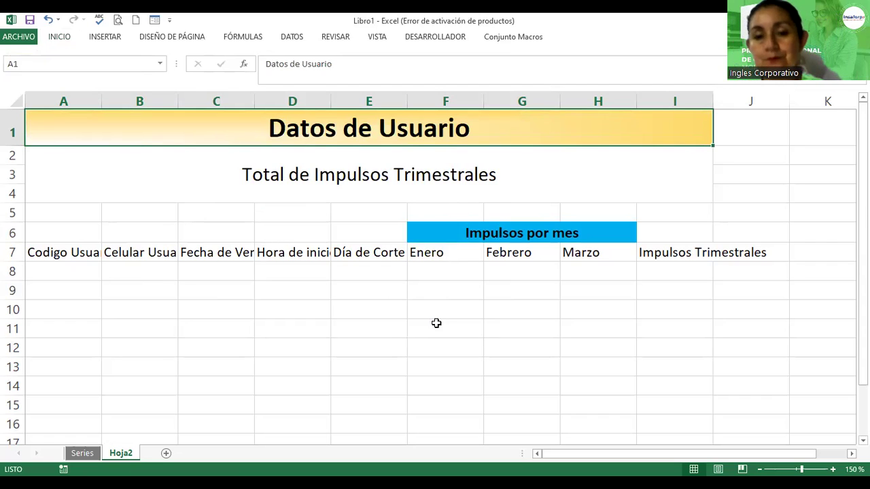
- Give A2:I4 a horizontal gradient fading from light gold at top to white
left_click(403, 170)
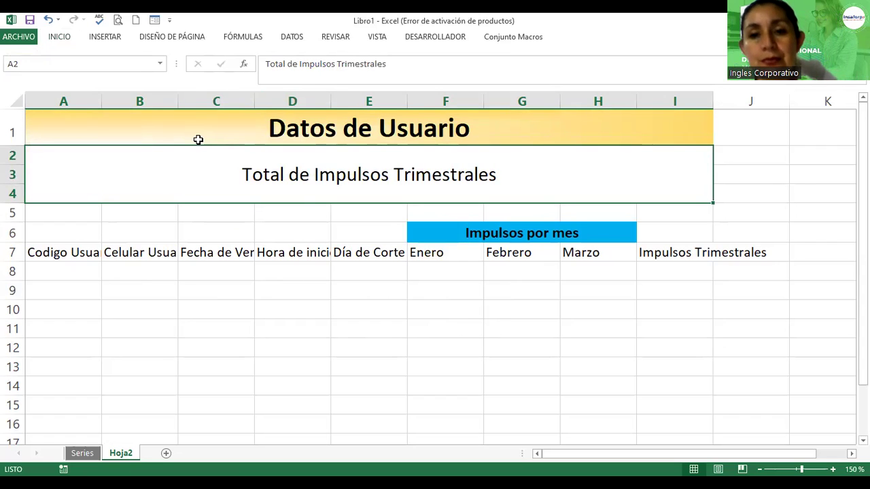
left_click(66, 39)
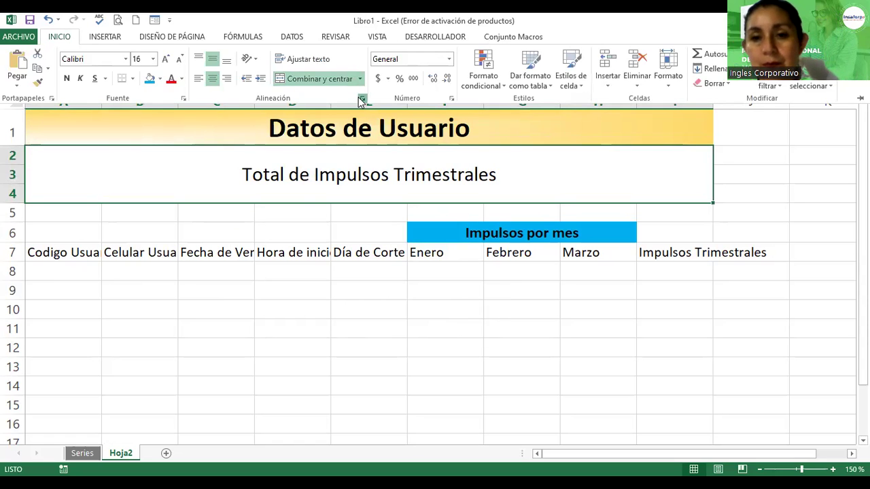
left_click(362, 98)
left_click(322, 68)
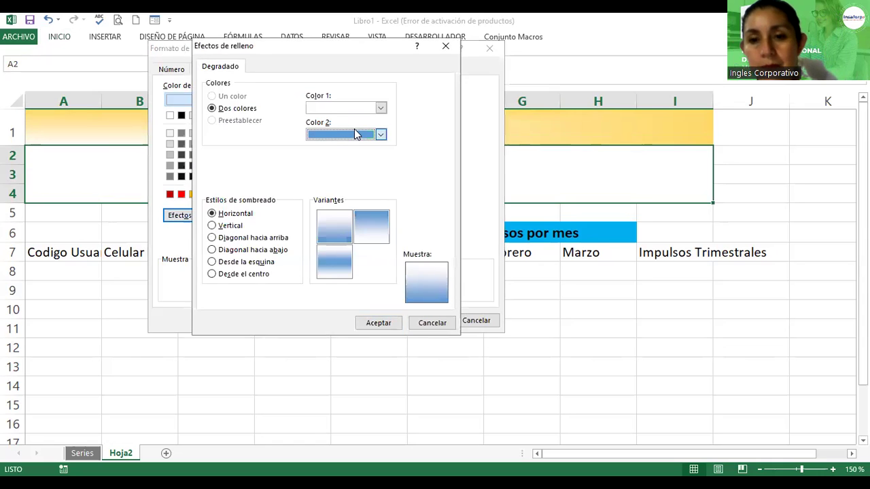
left_click(356, 134)
left_click(388, 189)
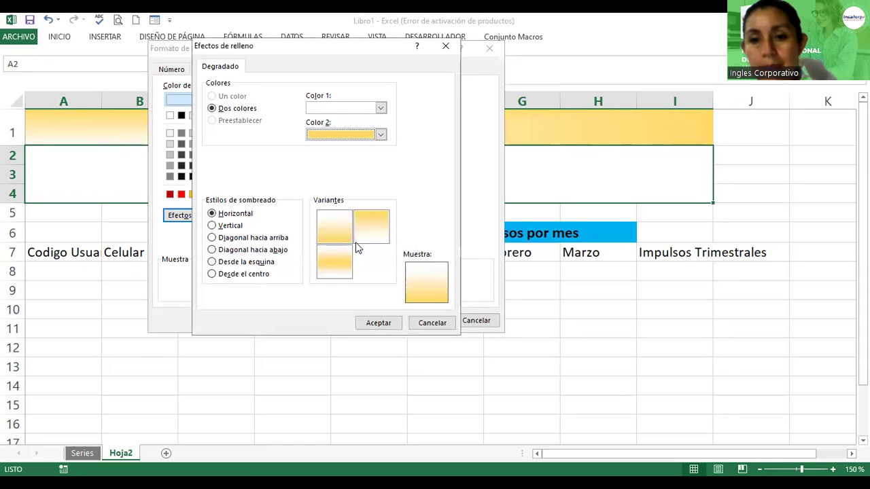
left_click(379, 323)
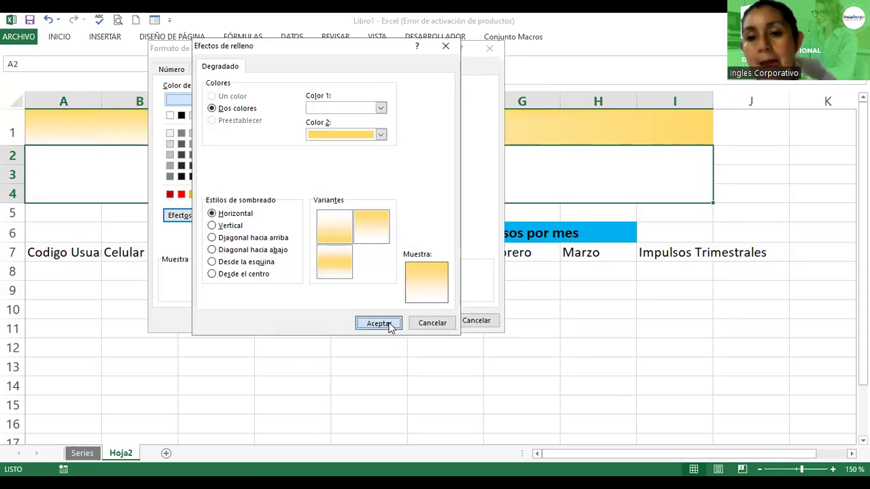
left_click(432, 322)
left_click(290, 225)
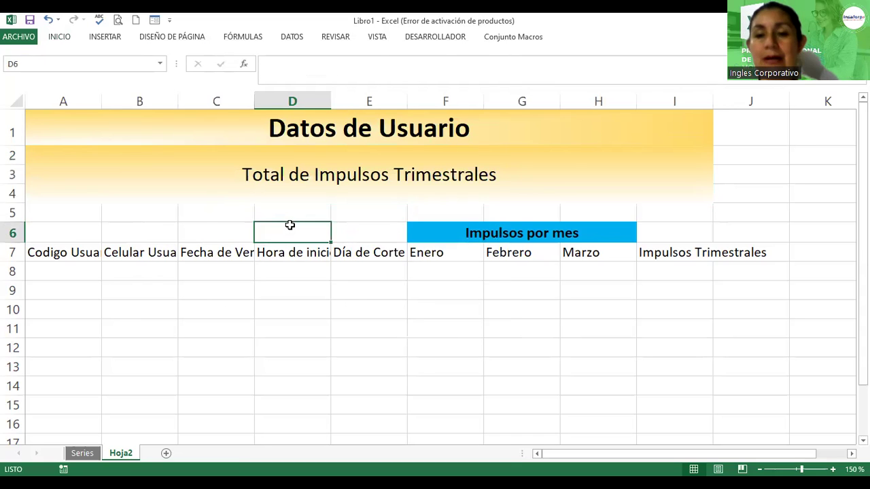
- Set the Total de Impulsos Trimestrales banner (A2:I4) to the Adobe Fan Heiti Std B font
left_click(297, 170)
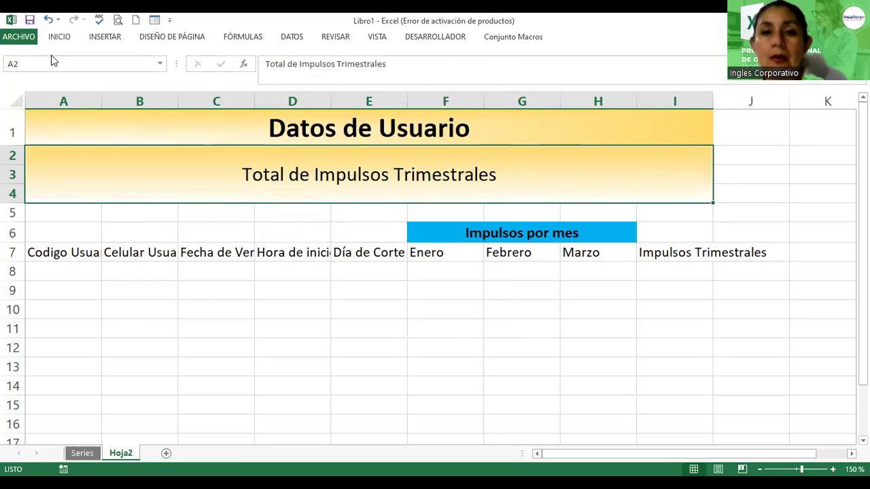
left_click(59, 37)
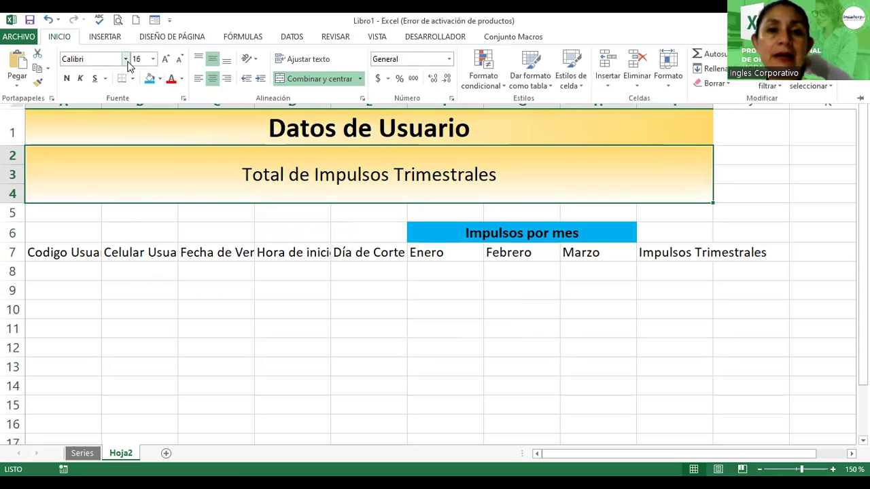
left_click(126, 59)
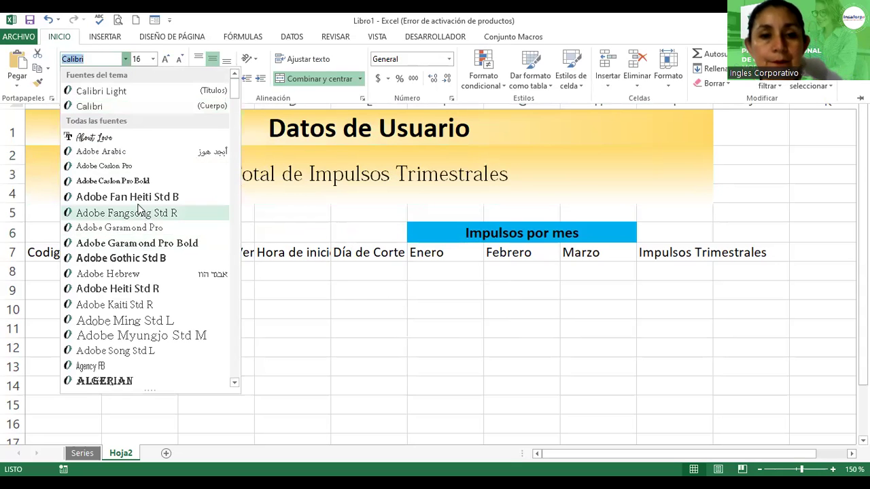
left_click(231, 235)
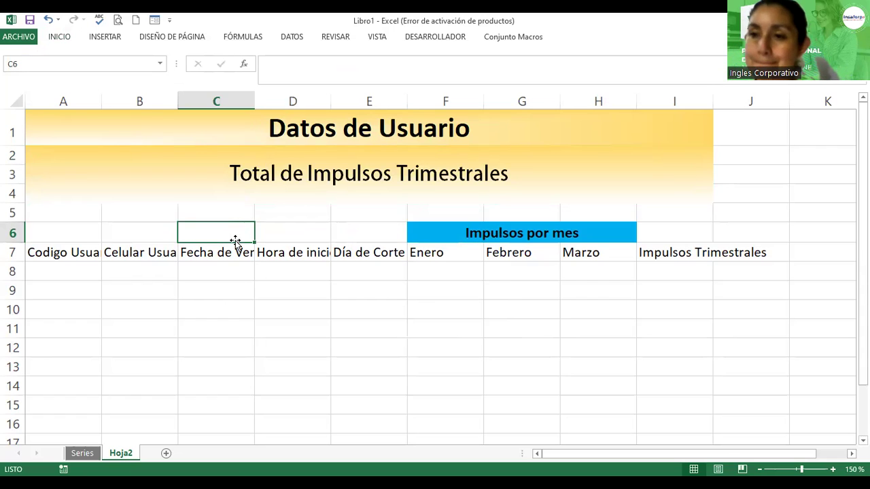
- Re-merge and centre the Datos de Usuario title across A1:J1
left_click(530, 129)
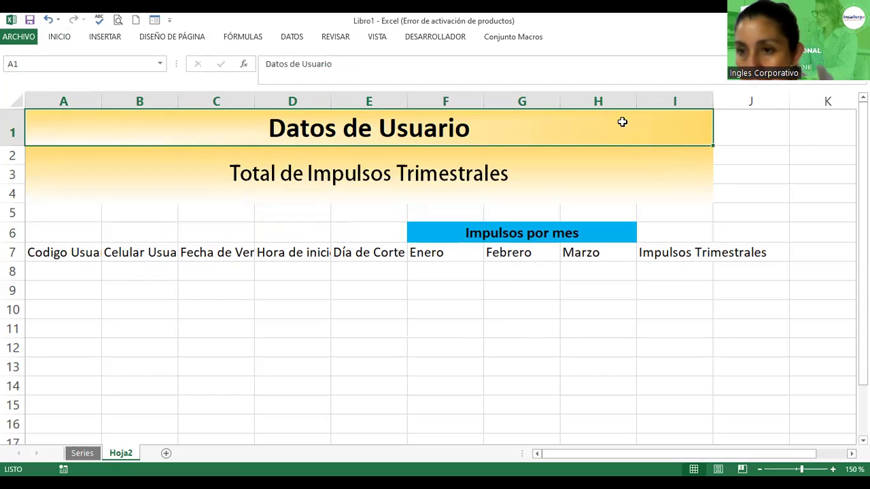
left_click_drag(674, 118, 743, 123)
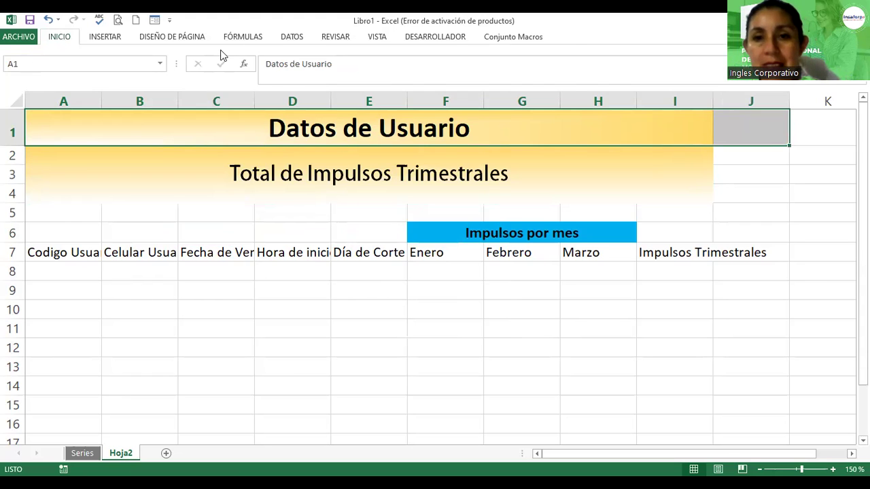
left_click(297, 80)
left_click(297, 80)
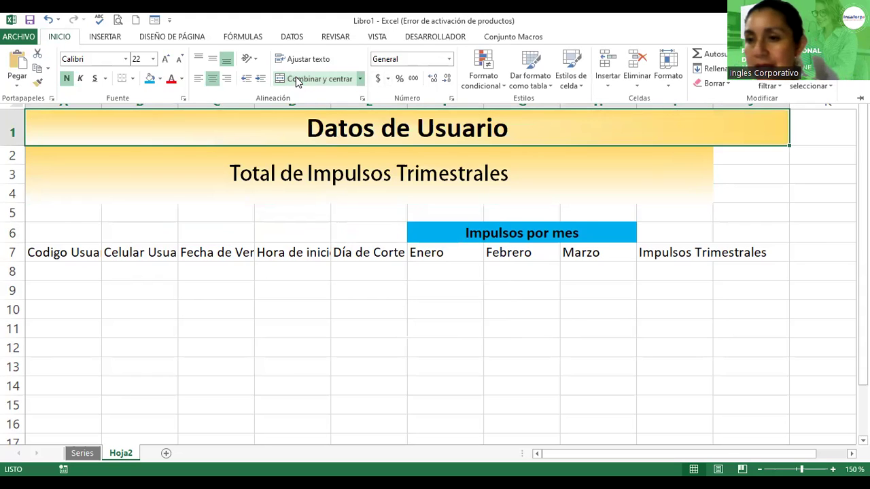
- Re-merge and centre the Total de Impulsos Trimestrales banner across A2:J4
left_click(641, 163)
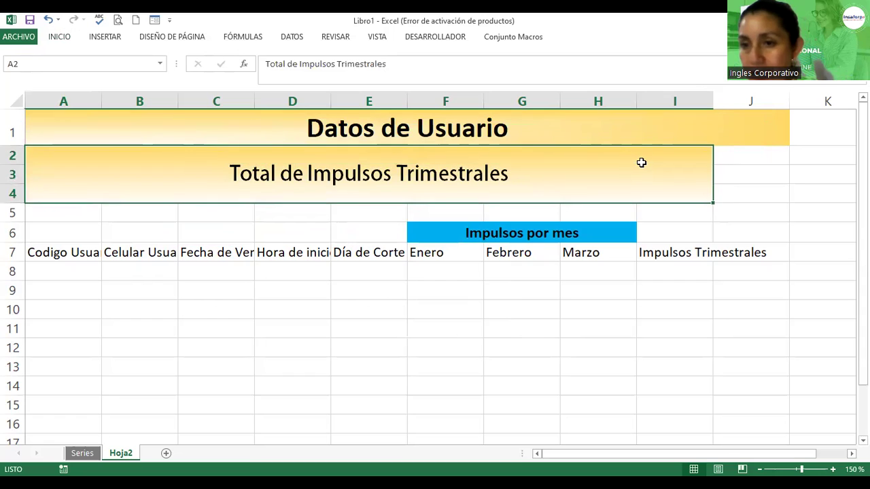
key("shift+Right")
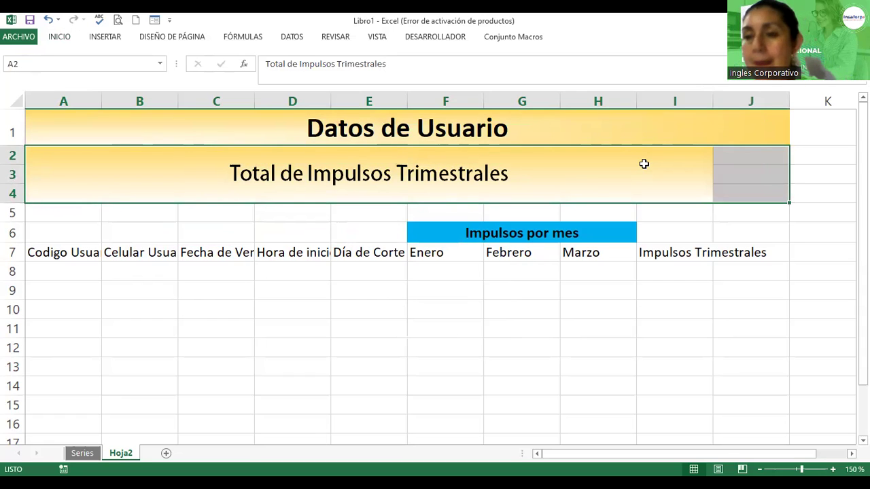
left_click(59, 37)
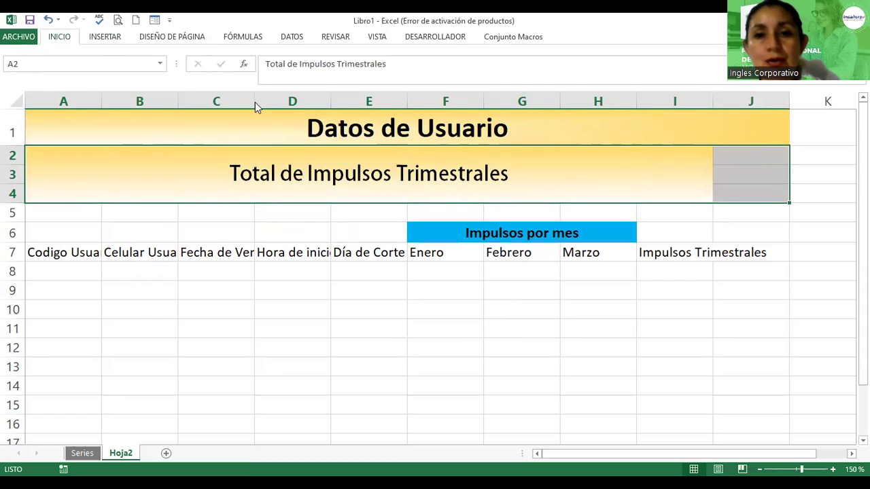
left_click(325, 81)
left_click(325, 82)
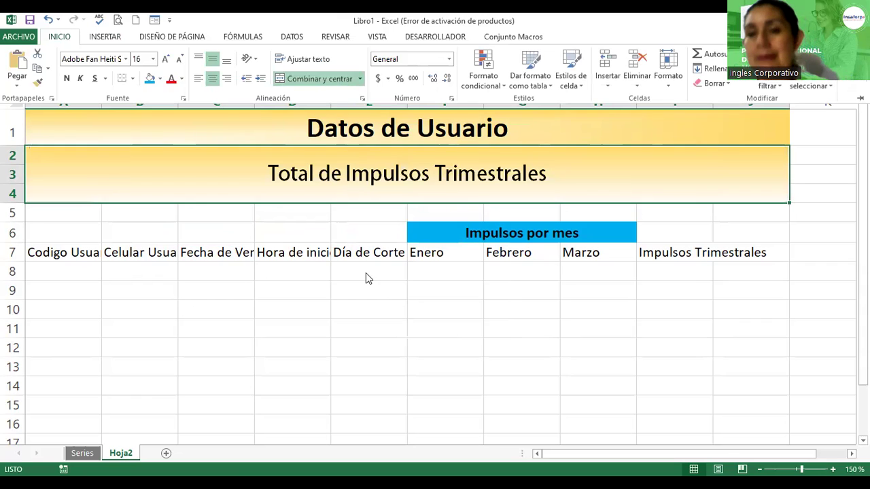
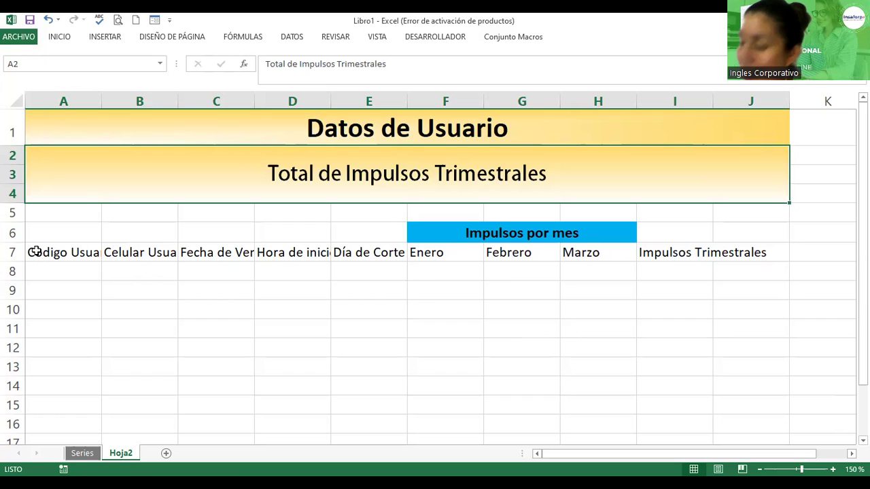
- Tilt headers A7:B7 (Codigo Usuario, Celular Usuario) to Ángulo ascendente and turn on Ajustar texto
left_click(37, 251)
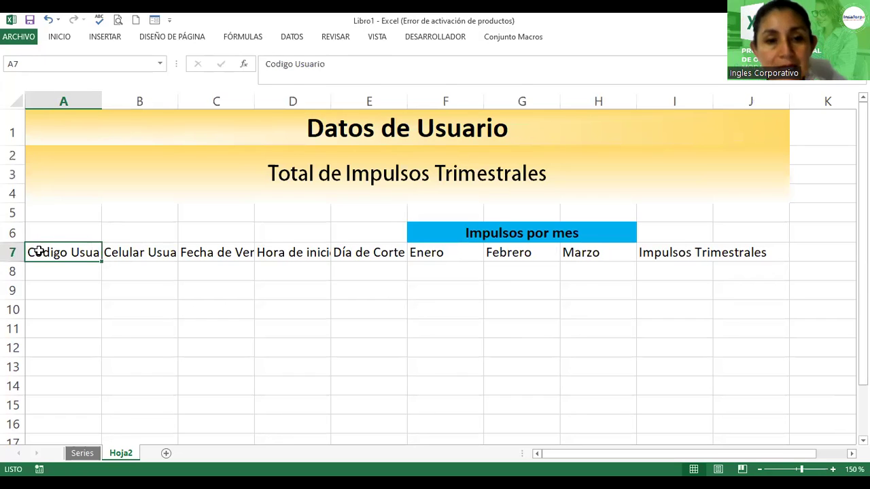
left_click_drag(39, 251, 117, 250)
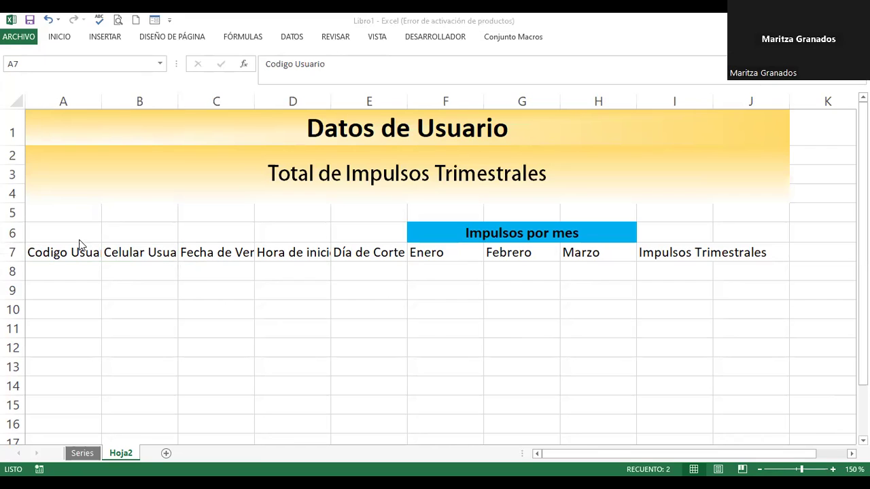
left_click_drag(79, 244, 115, 256)
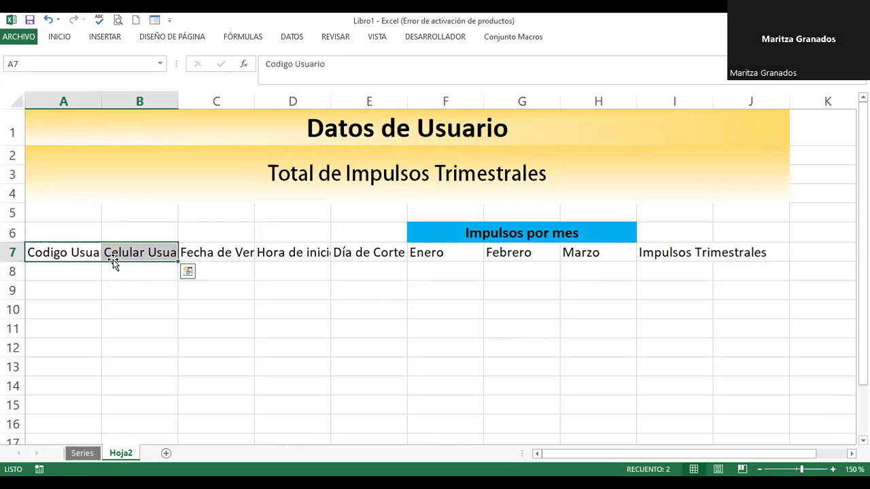
left_click(60, 36)
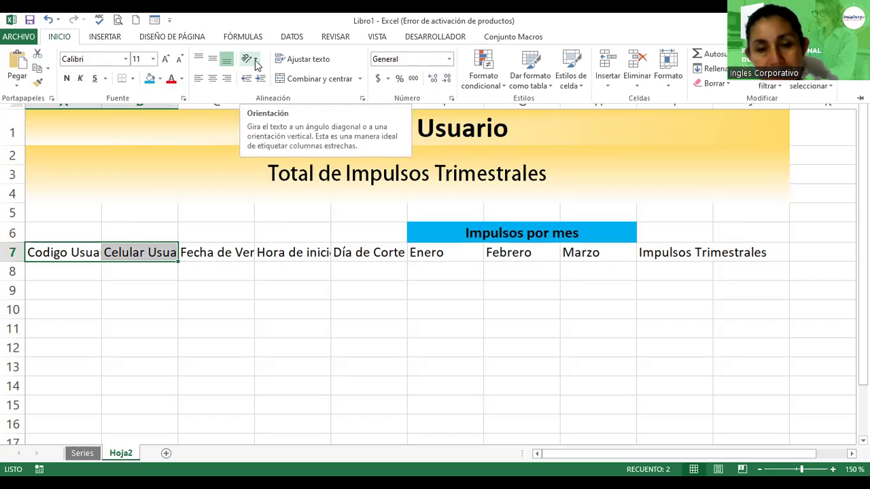
left_click(256, 64)
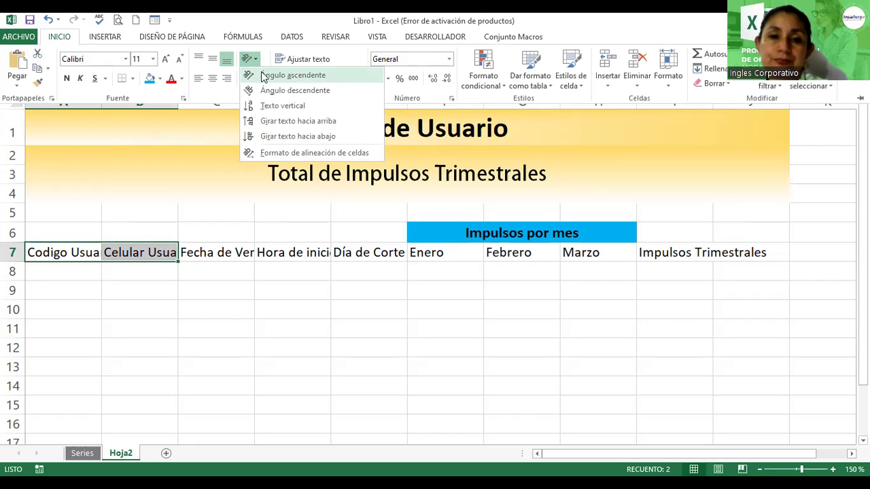
left_click(264, 76)
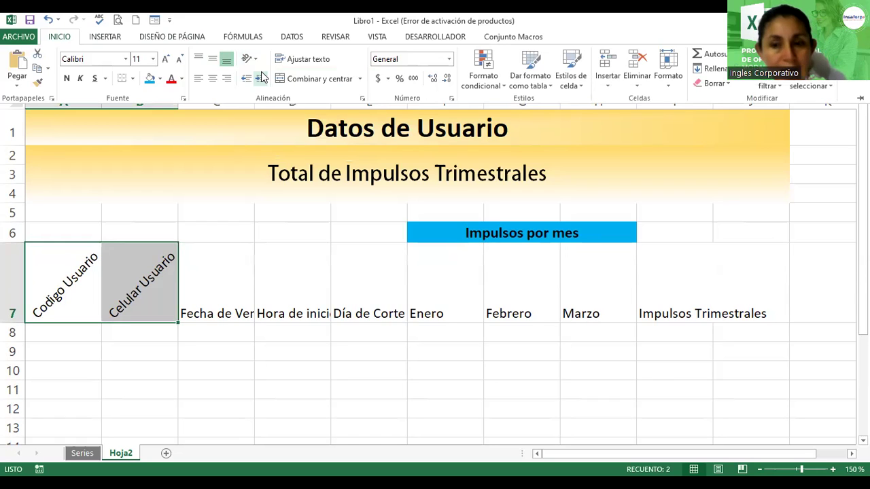
left_click(302, 59)
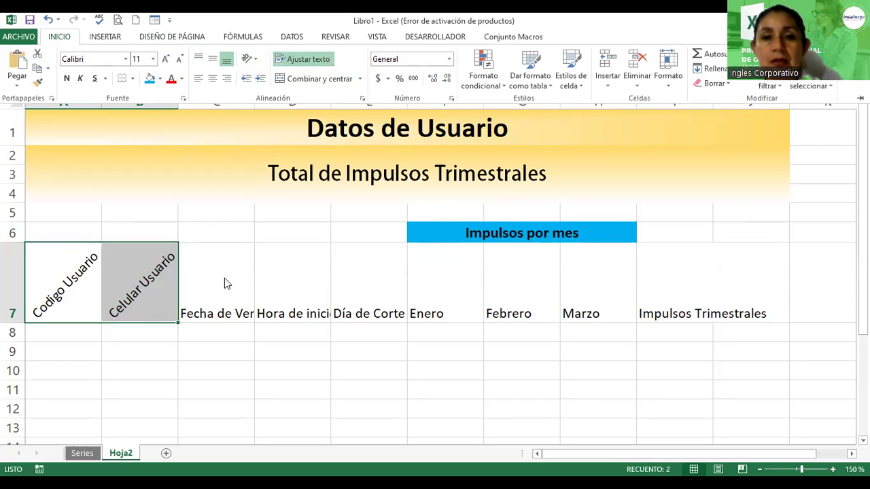
left_click(160, 290)
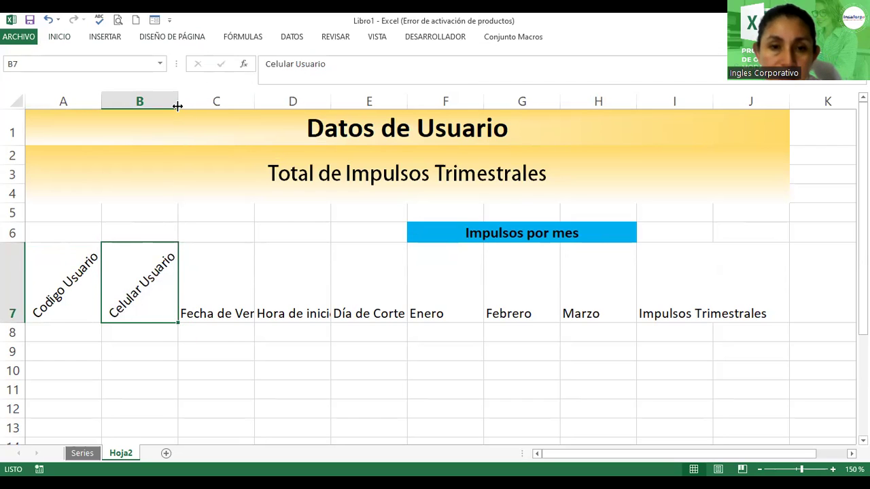
- Narrow column B and shorten row 7 to suit the angled headers
mouse_move(177, 106)
left_mouse_down()
mouse_move(151, 106)
mouse_move(169, 111)
left_mouse_up()
left_click_drag(10, 324, 11, 301)
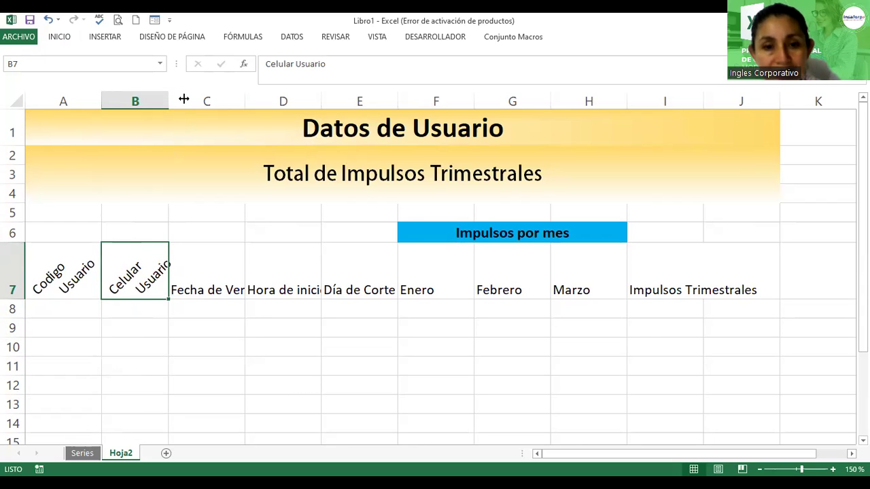
left_click_drag(170, 101, 178, 101)
- Make the A7:B7 headers middle-aligned, bold and italic
left_click(51, 257)
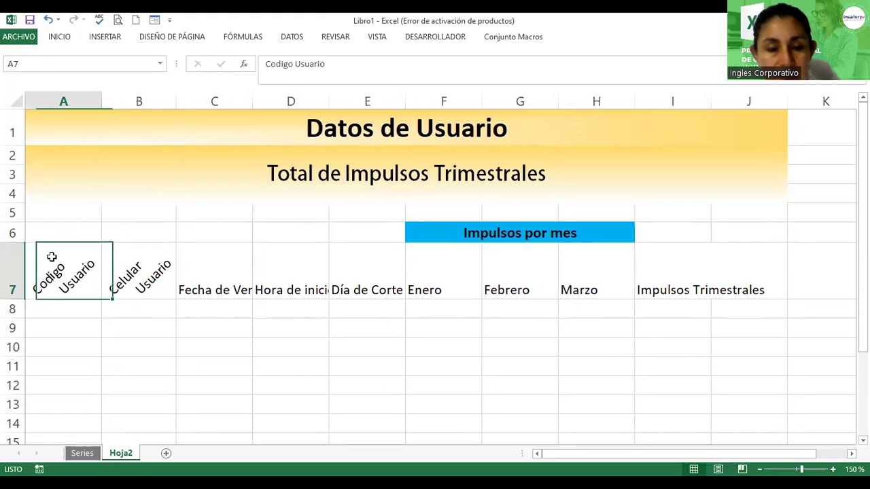
left_click_drag(52, 257, 109, 277)
left_click(60, 39)
left_click(213, 79)
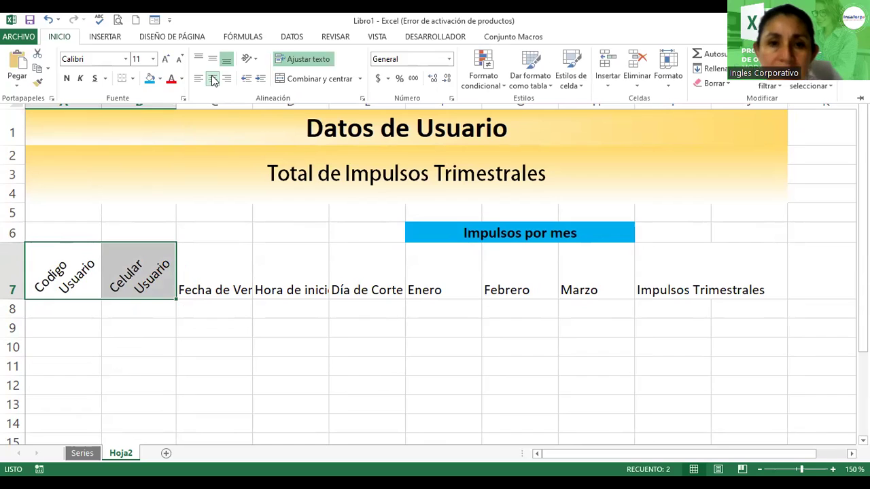
left_click(212, 63)
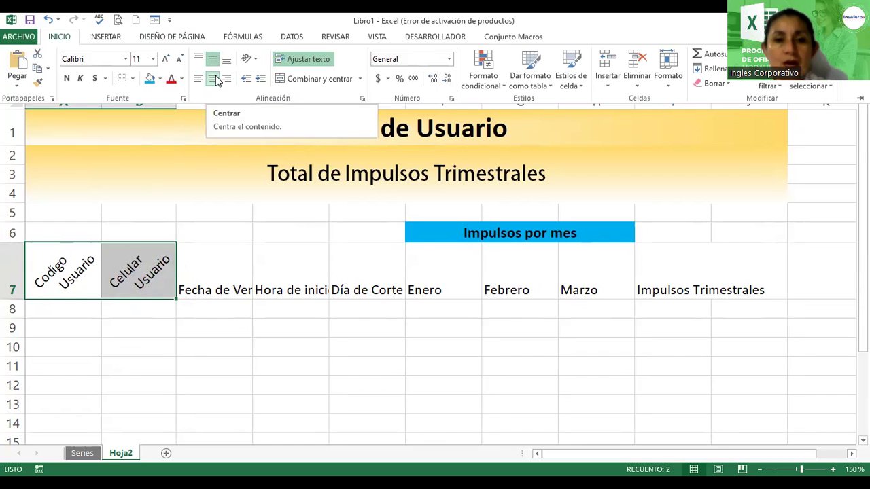
left_click(68, 79)
left_click(80, 80)
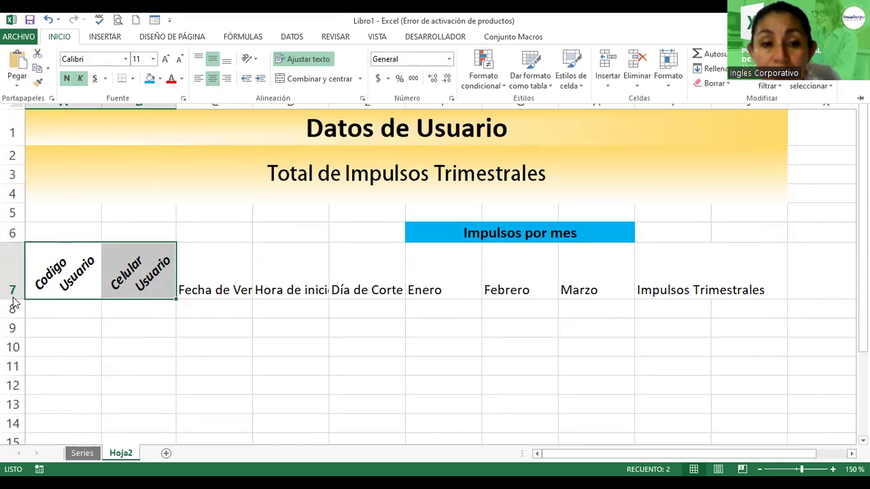
- Trim row 7 to 41.25 points and reselect the two angled headers
left_click(14, 302)
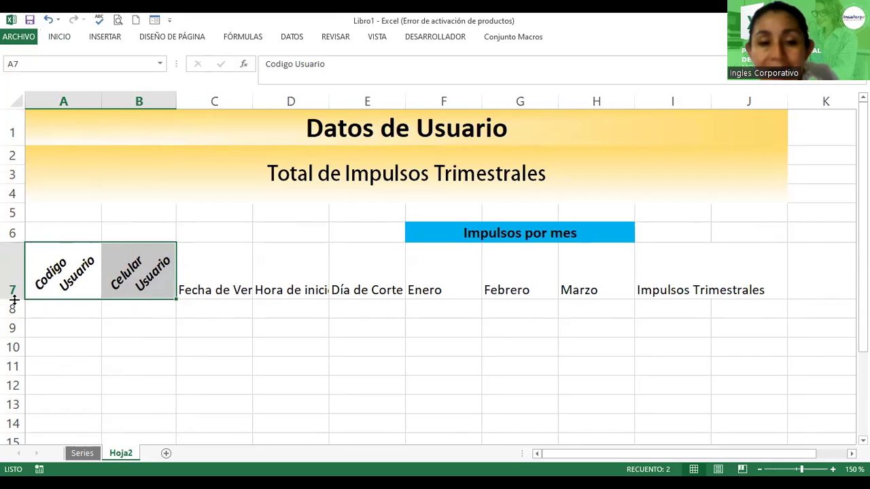
left_click_drag(13, 299, 13, 297)
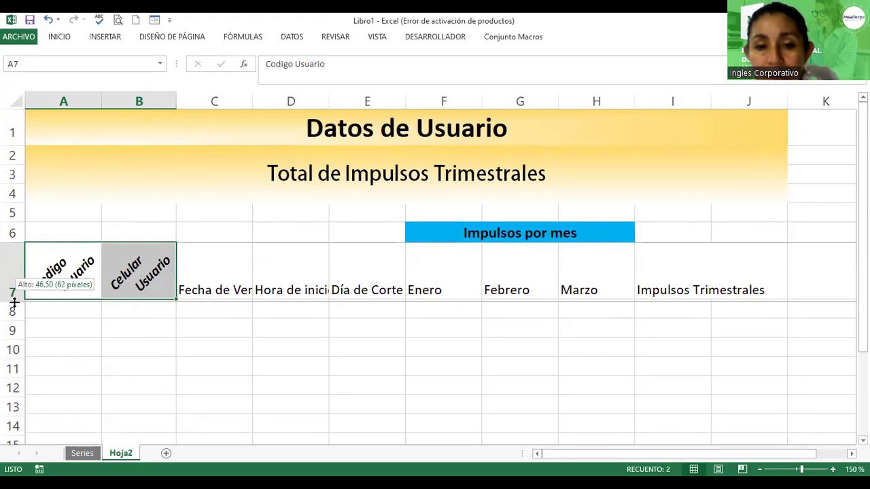
left_click_drag(13, 297, 13, 296)
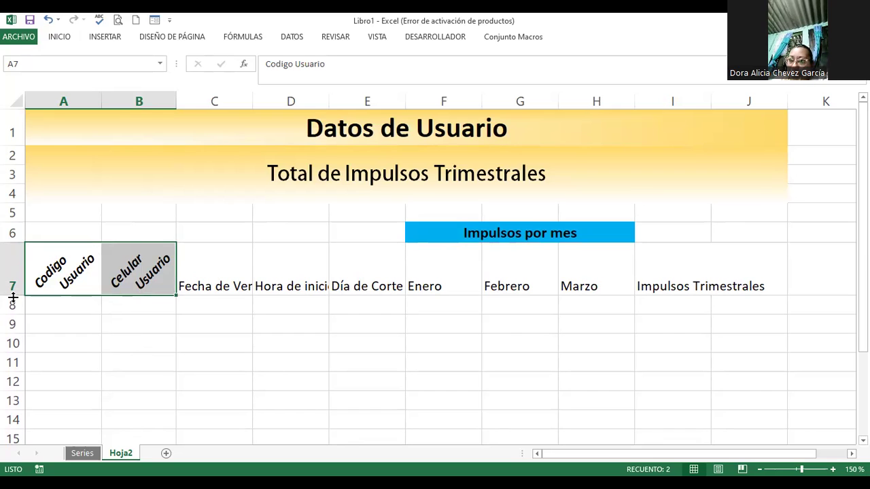
left_click_drag(53, 252, 145, 270)
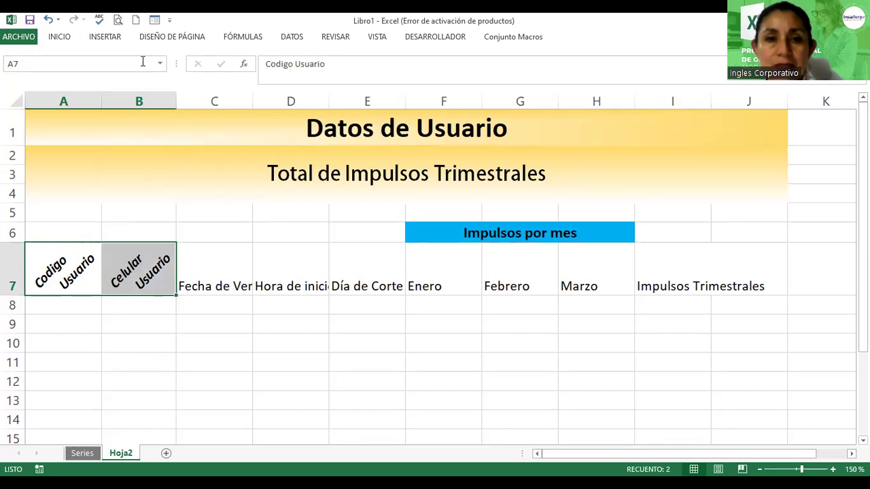
left_click(60, 36)
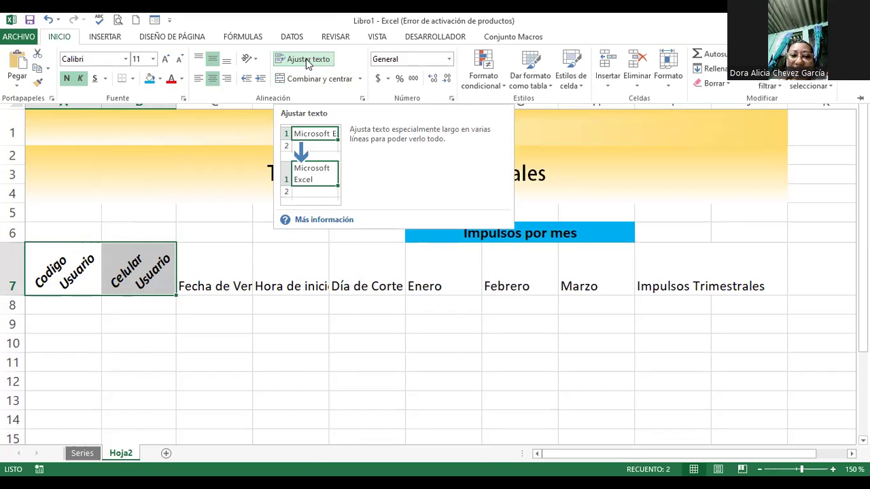
left_click(61, 38)
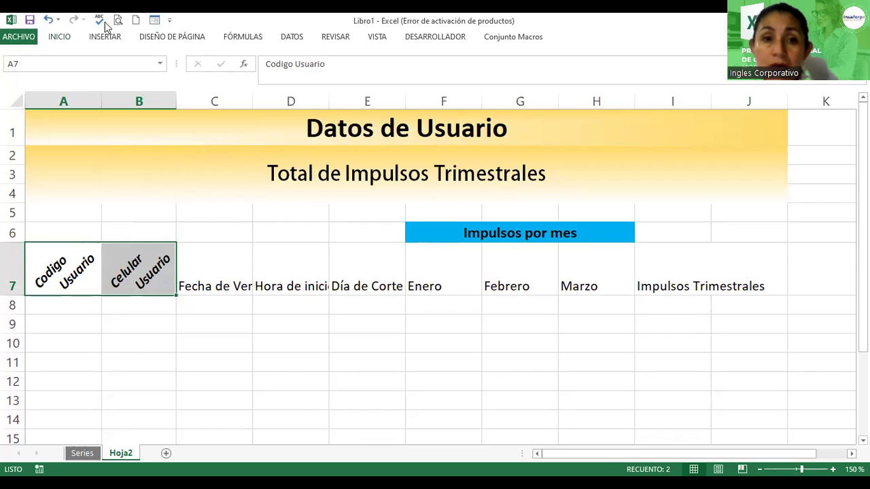
left_click(68, 42)
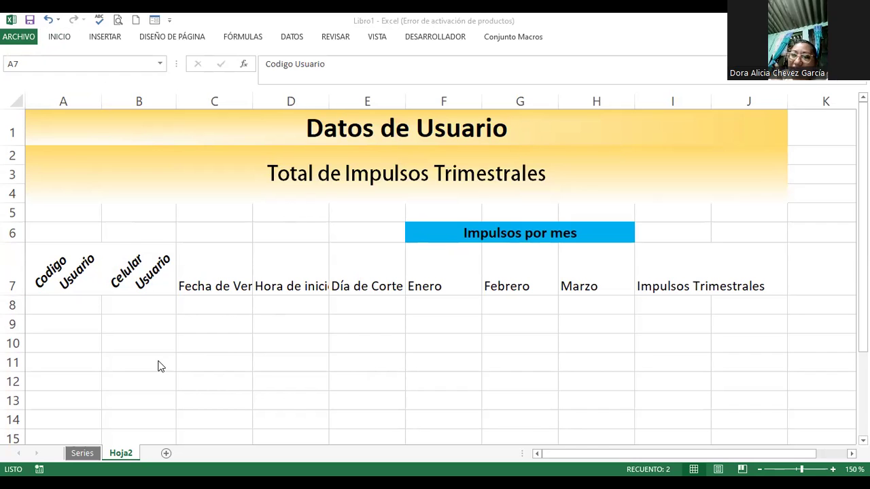
left_click(59, 36)
left_click(59, 36)
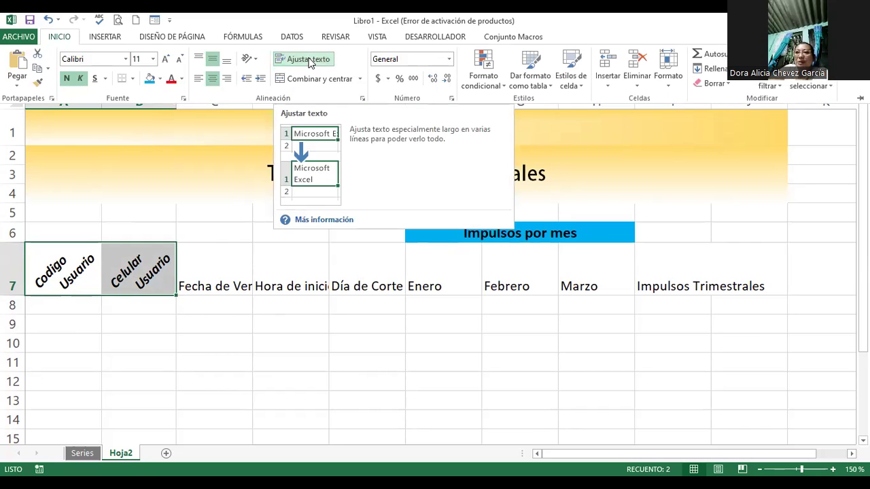
left_click(221, 281)
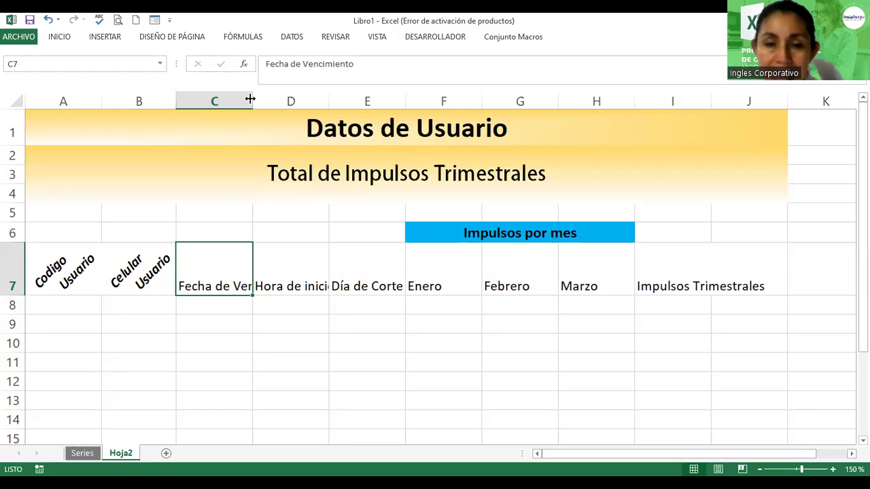
- Widen column C and centre 'Fecha de Vencimiento' horizontally and vertically
left_click_drag(253, 99, 341, 98)
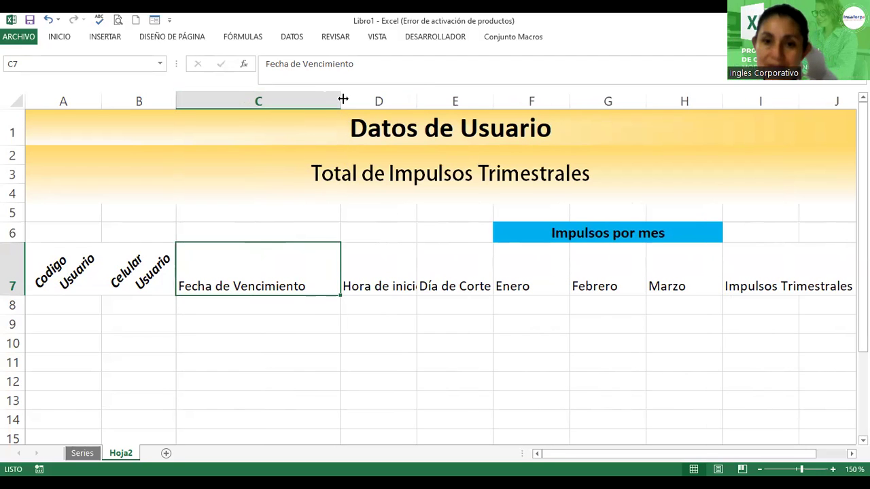
left_click(62, 36)
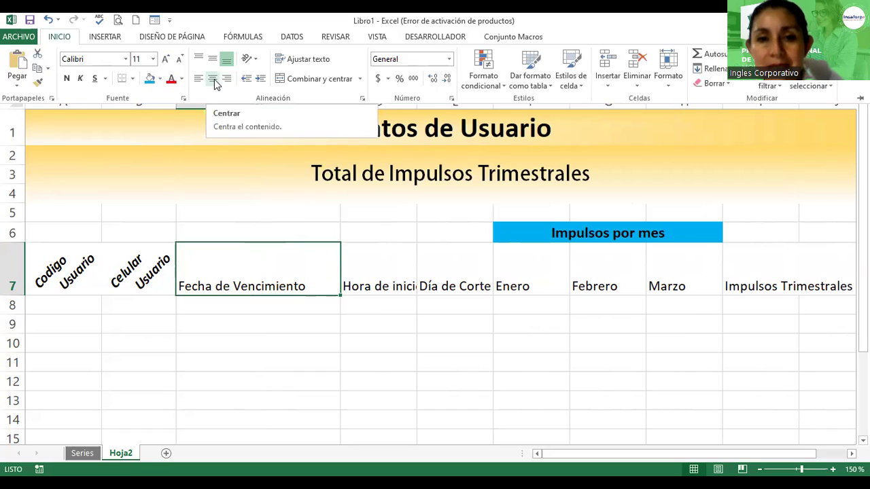
left_click(213, 79)
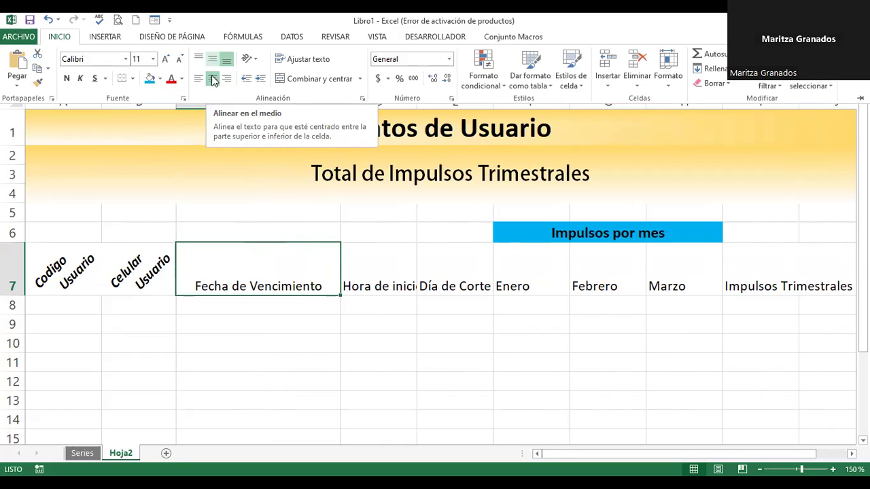
left_click(212, 81)
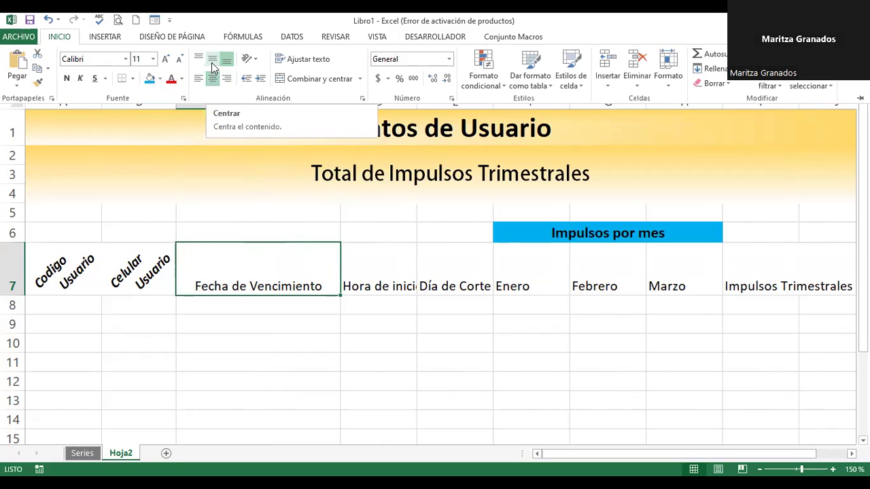
left_click(212, 61)
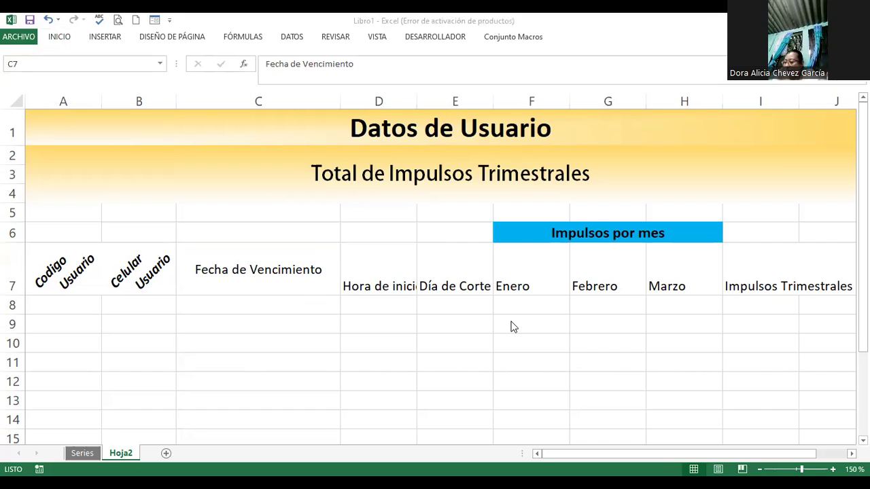
- Make the 'Fecha de Vencimiento' header bold
left_click(316, 284)
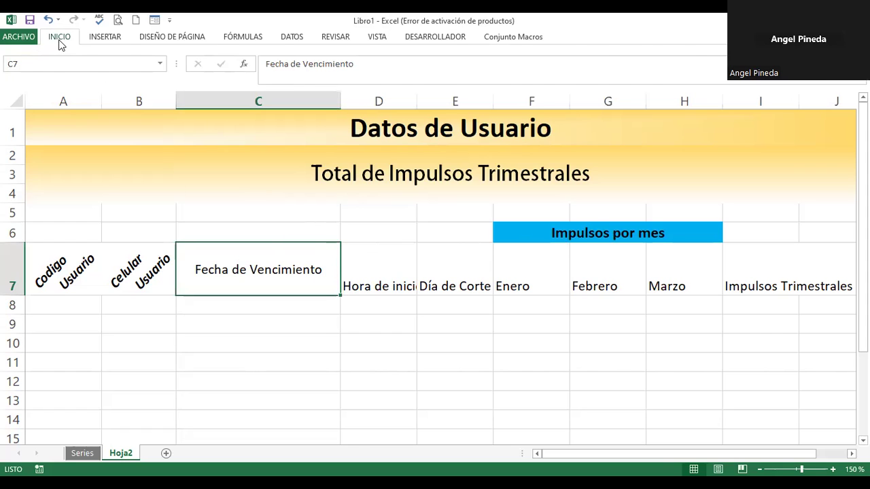
left_click(59, 38)
left_click(66, 78)
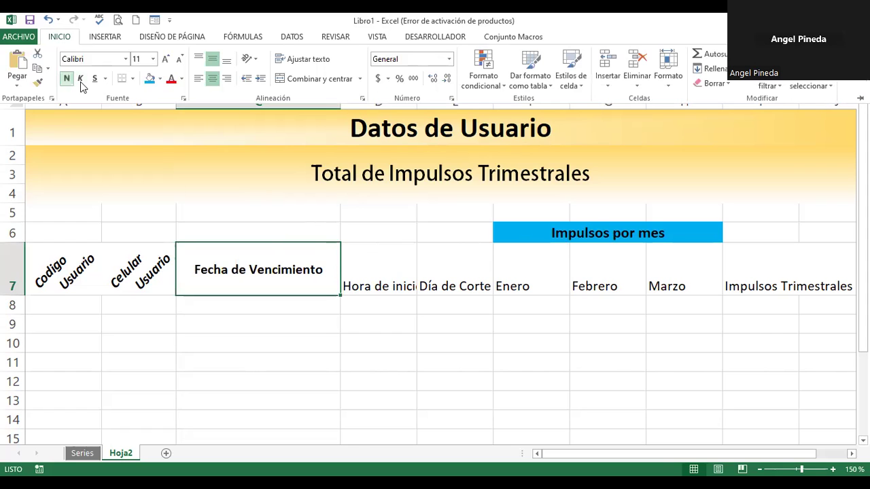
- Wrap and centre the D7:E7 headers, narrowing column E so Día de Corte wraps
left_click(387, 271)
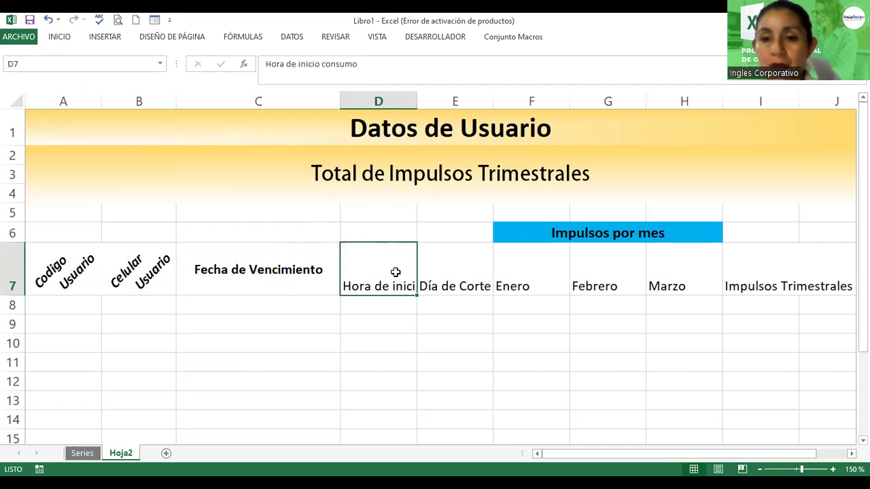
left_click_drag(387, 271, 430, 267)
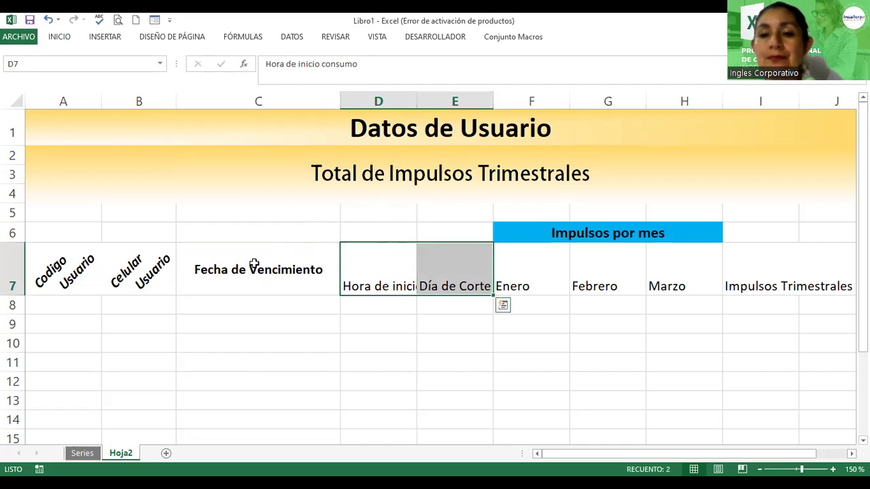
left_click(59, 39)
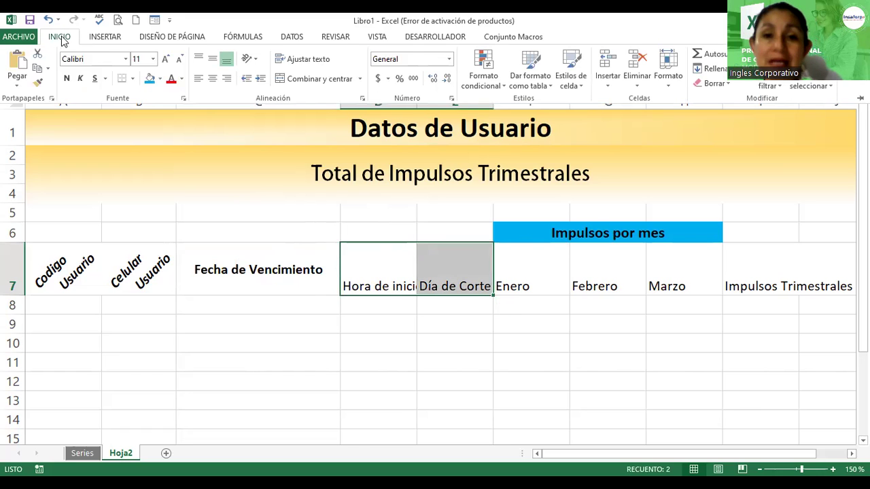
left_click(290, 64)
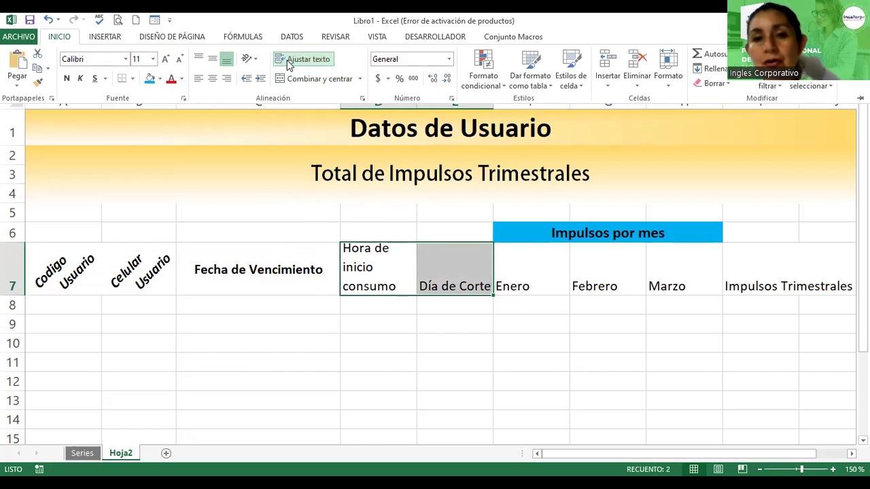
left_click(212, 78)
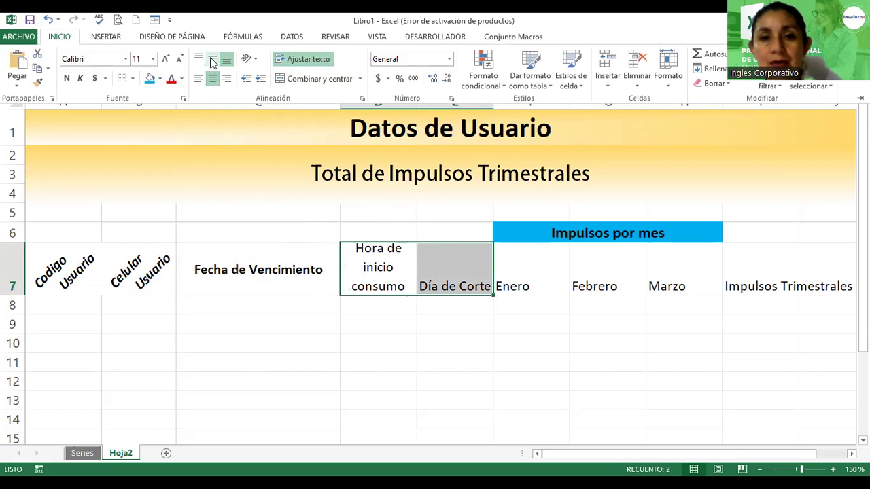
left_click(212, 60)
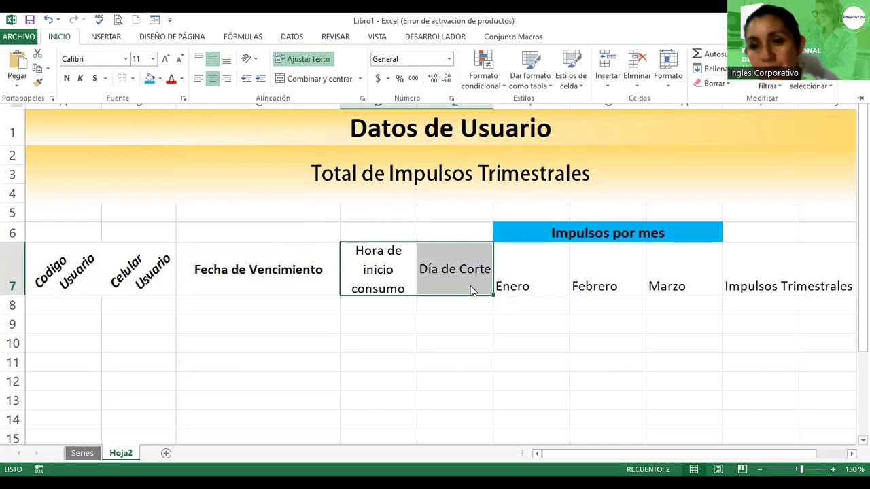
left_click(440, 272)
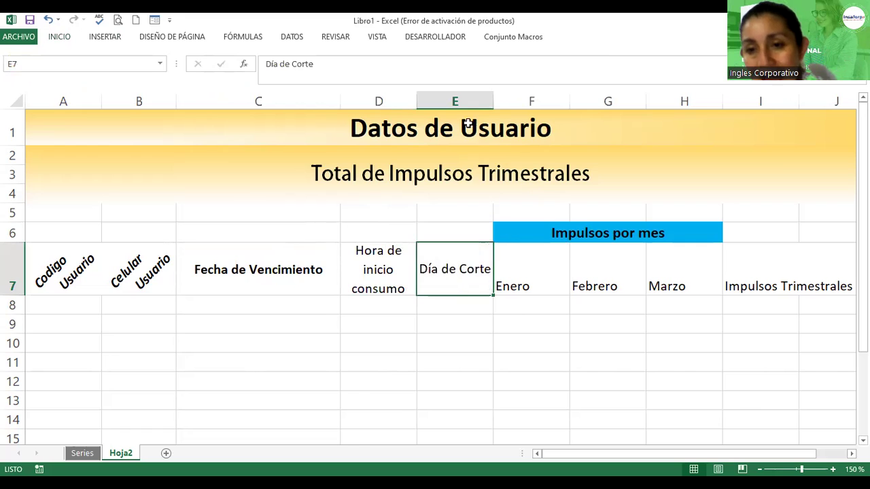
left_click_drag(492, 101, 488, 101)
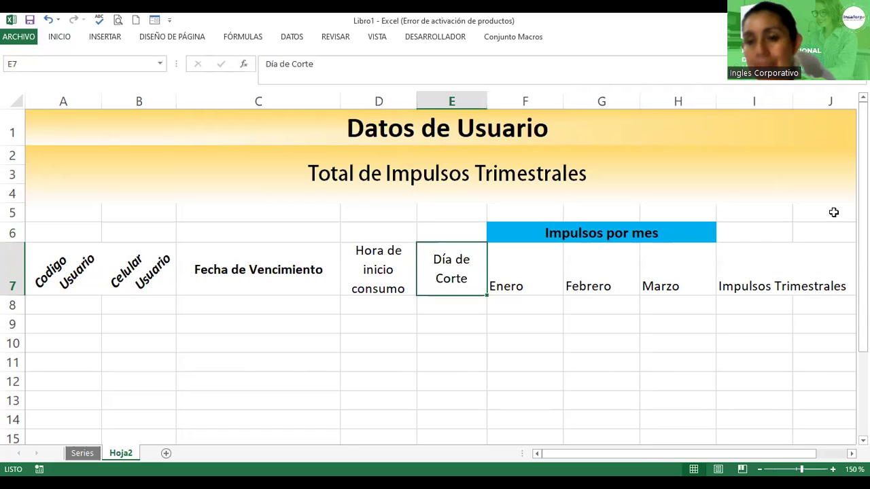
- Colour the Hora de inicio consumo and Día de Corte headers dark blue and bold
left_click(462, 287)
left_click_drag(414, 276, 441, 275)
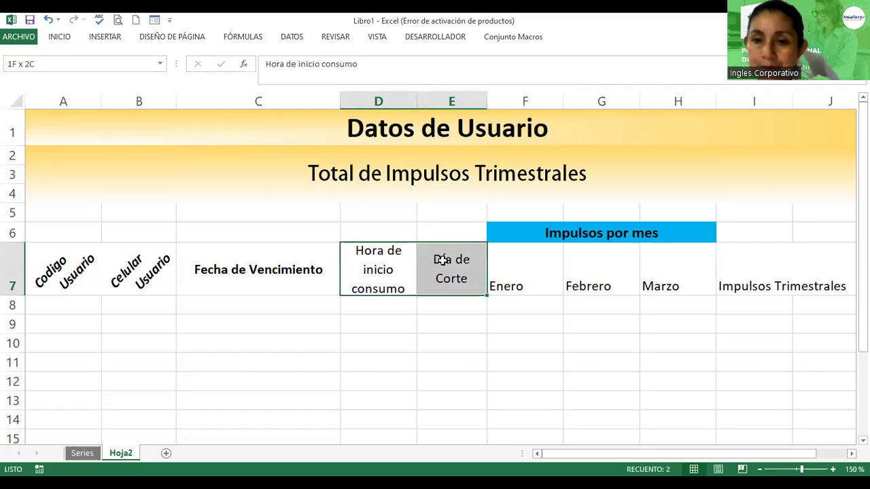
left_click(60, 38)
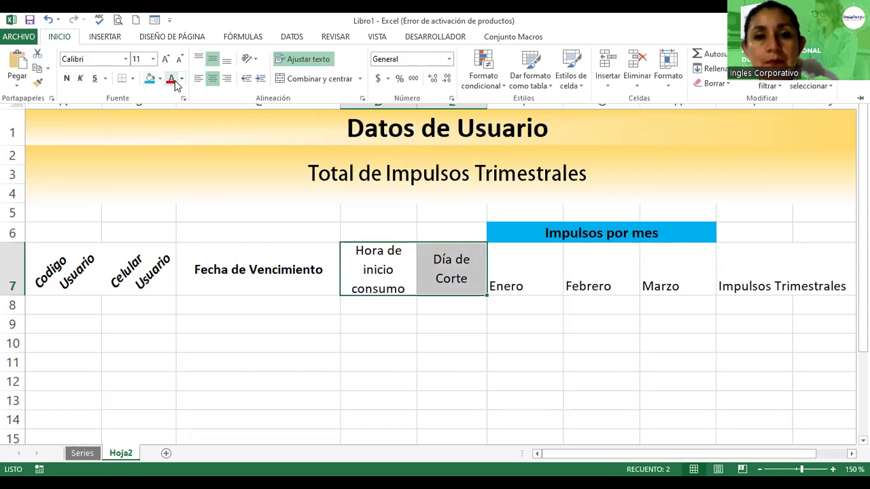
left_click(182, 78)
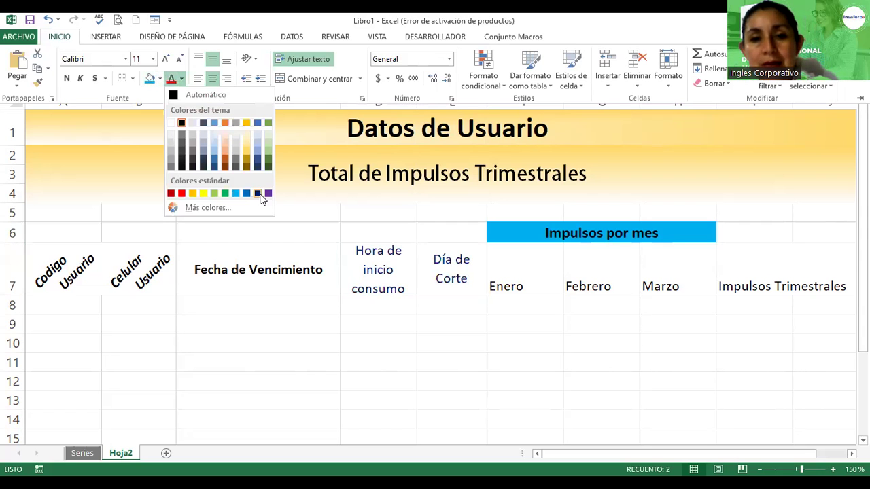
left_click(262, 194)
left_click(66, 80)
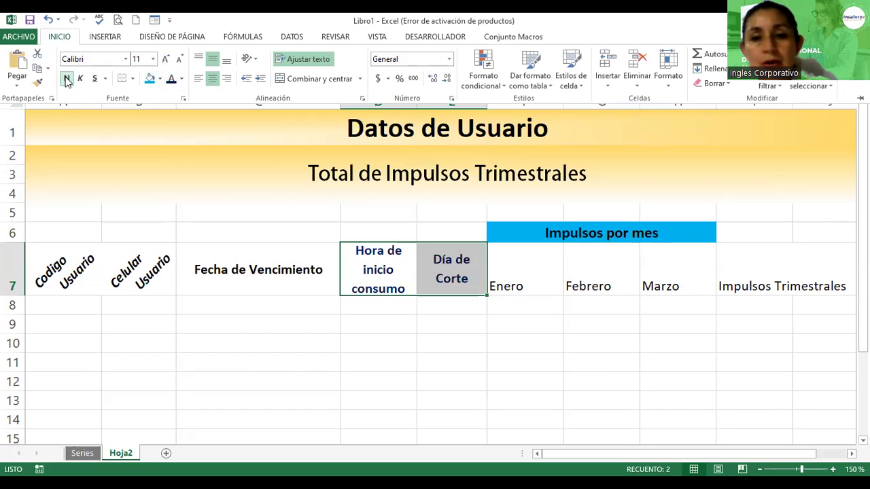
- Centre the Enero, Febrero and Marzo headers in F7:H7
left_click_drag(555, 274, 654, 265)
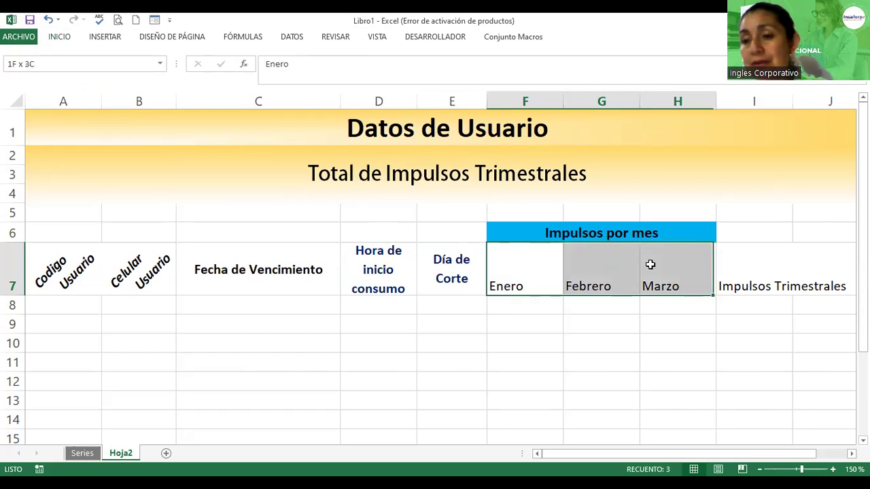
left_click(61, 37)
left_click(214, 79)
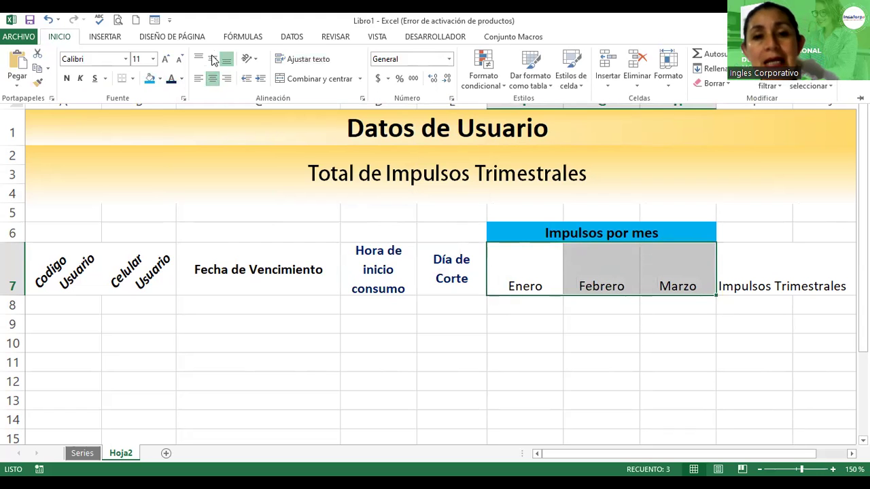
- Make the Enero–Marzo headers middle-aligned, bold and dark red
left_click(212, 59)
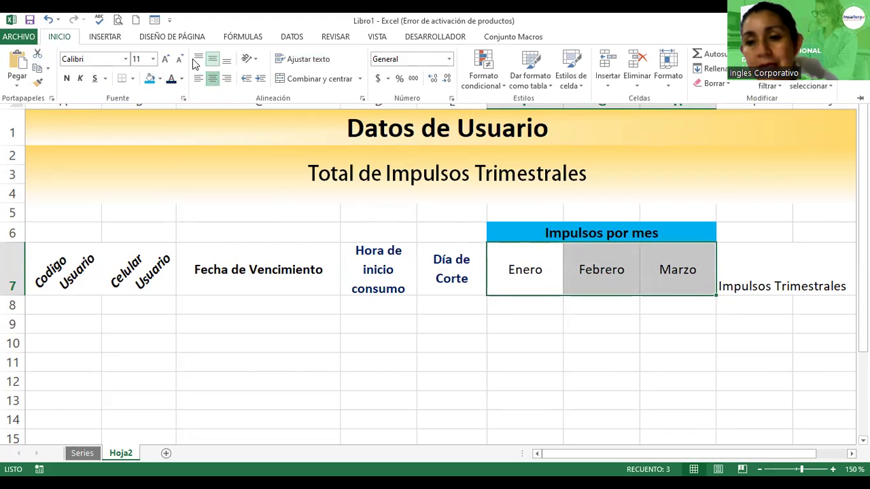
left_click(66, 79)
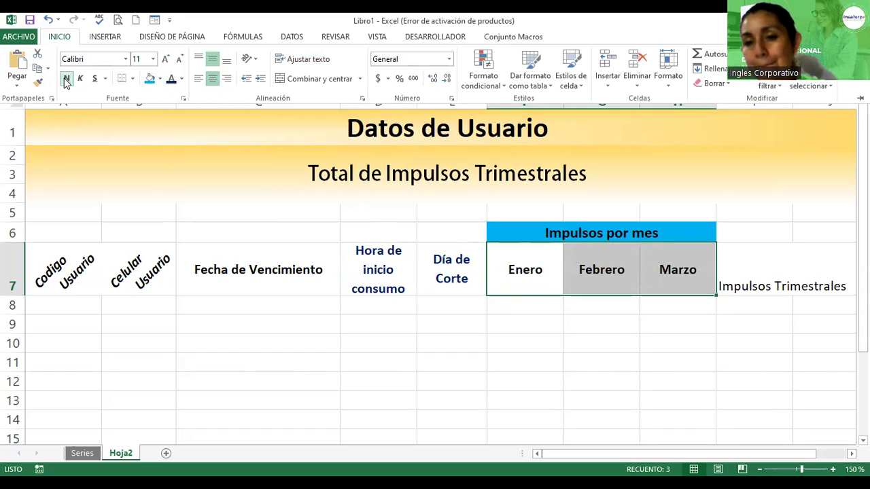
left_click(182, 79)
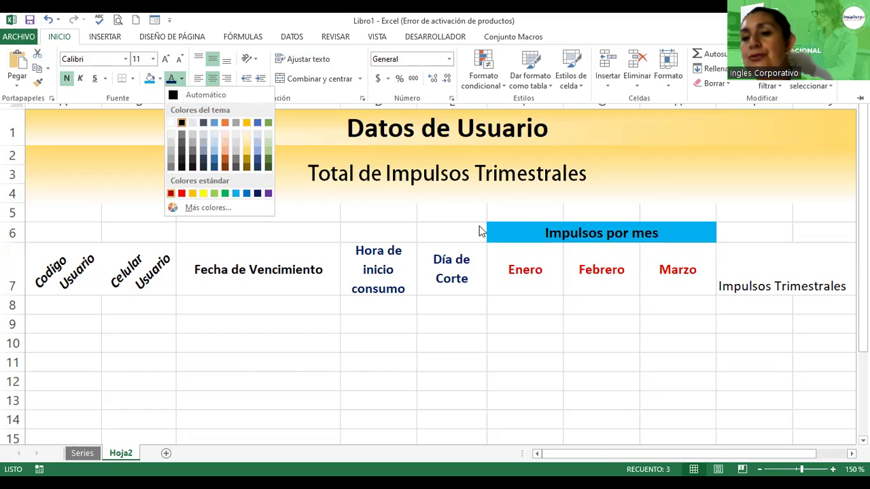
left_click(173, 194)
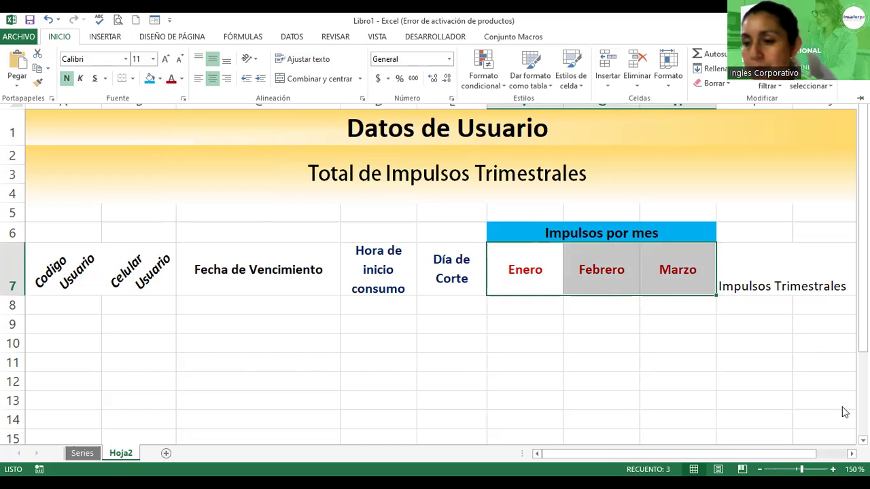
- Wrap 'Impulsos Trimestrales' in I7 onto two lines and narrow column I to fit
left_click(851, 454)
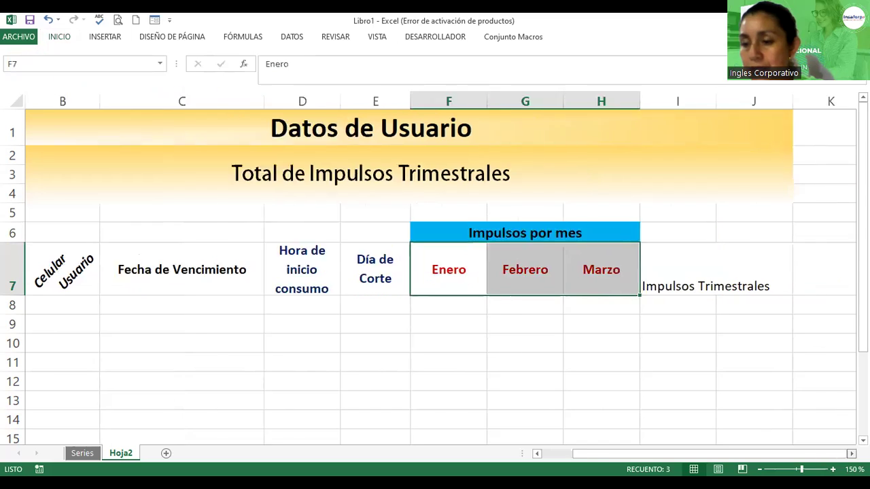
left_click(851, 453)
mouse_move(604, 252)
left_mouse_down()
mouse_move(650, 253)
mouse_move(654, 235)
left_mouse_up()
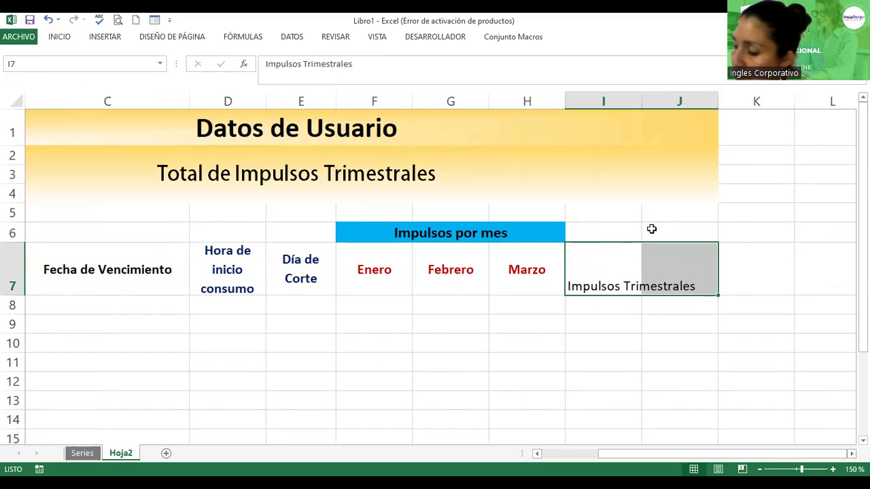
left_click(614, 255)
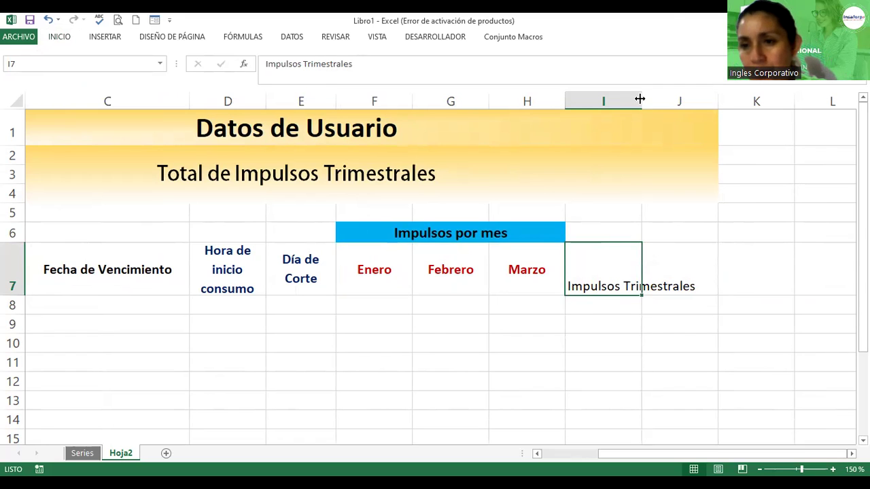
left_click_drag(641, 99, 707, 96)
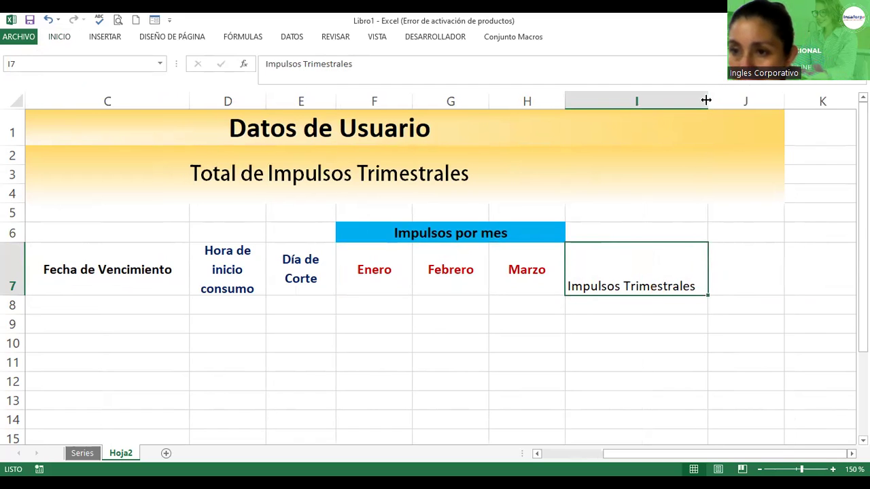
left_click_drag(689, 106, 691, 106)
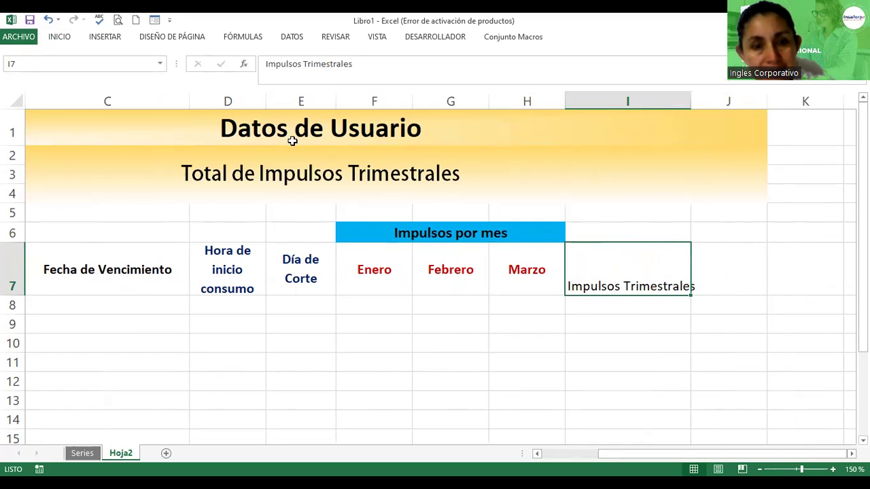
left_click(59, 36)
left_click(304, 59)
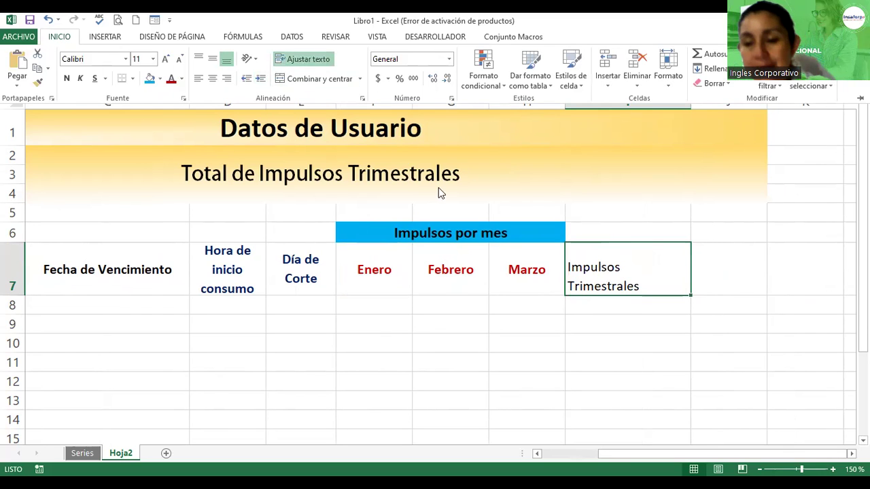
left_click(689, 105)
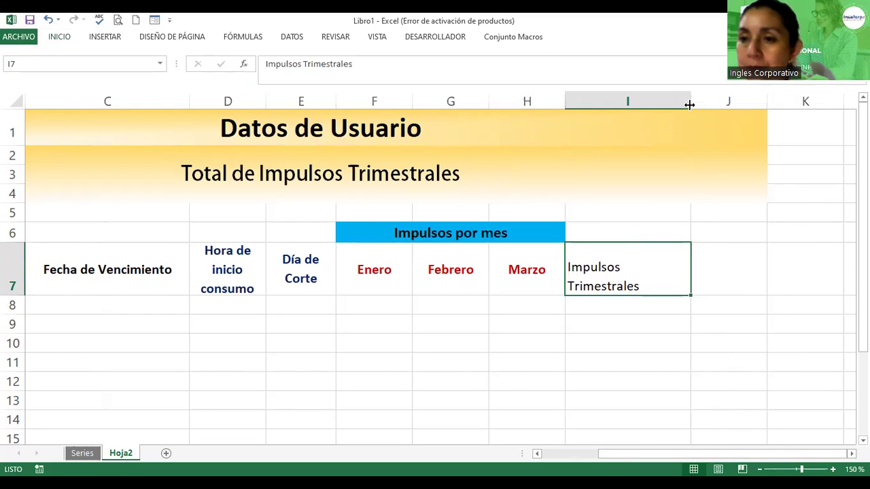
left_click_drag(689, 103, 648, 117)
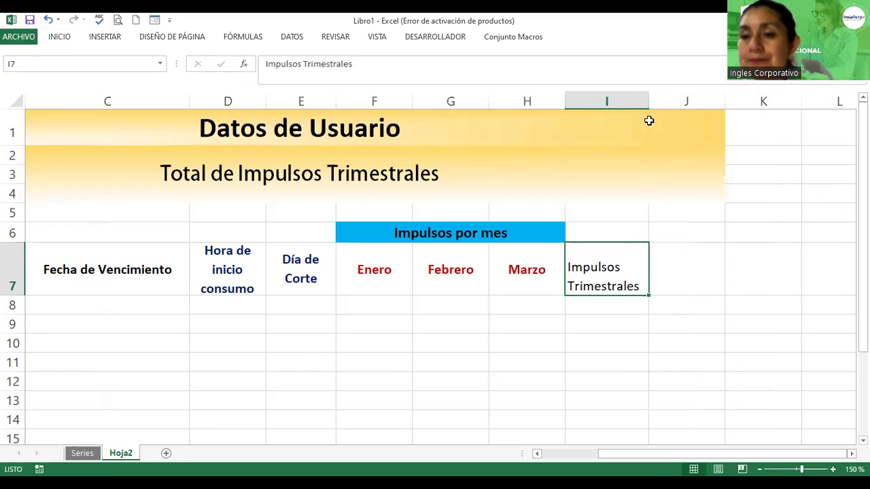
- Centre 'Impulsos Trimestrales' both ways and make it bold
left_click(67, 37)
left_click(212, 79)
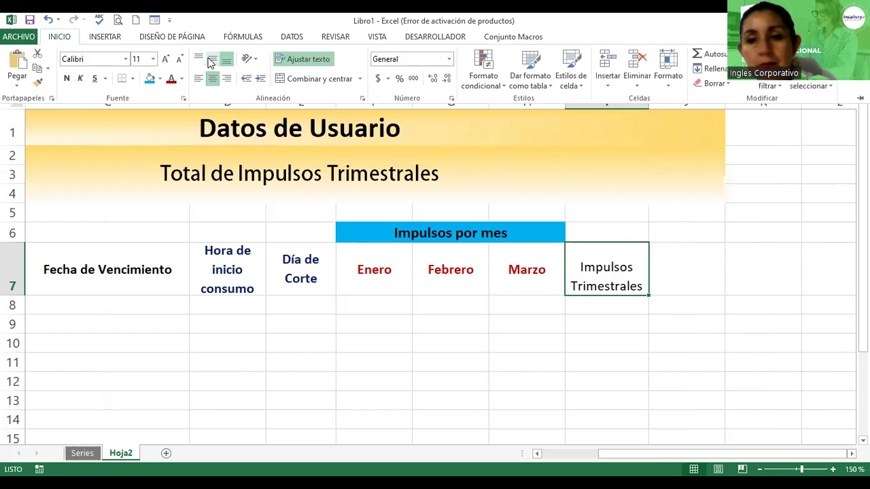
left_click(212, 58)
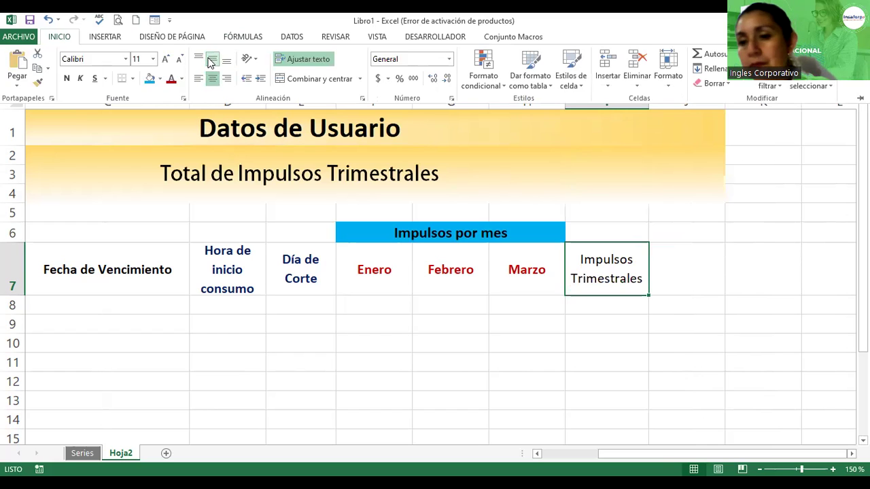
left_click(67, 78)
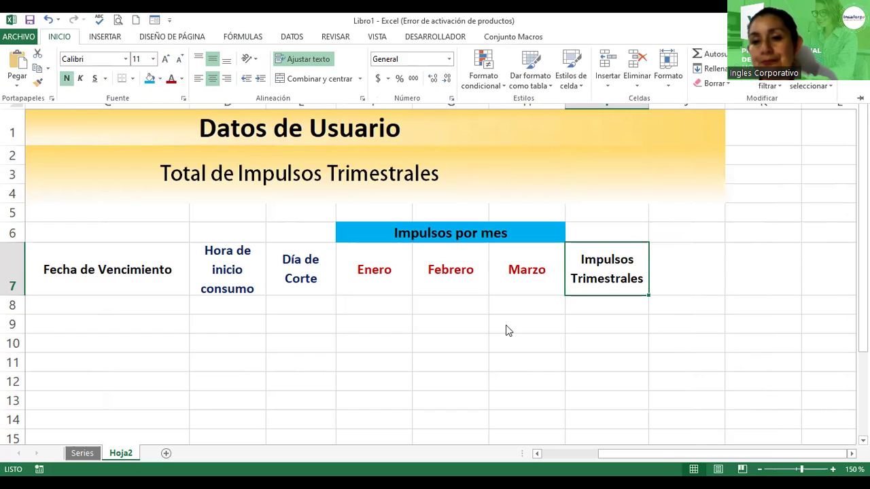
key("ctrl+F1")
scroll(435, 305, "left", 2)
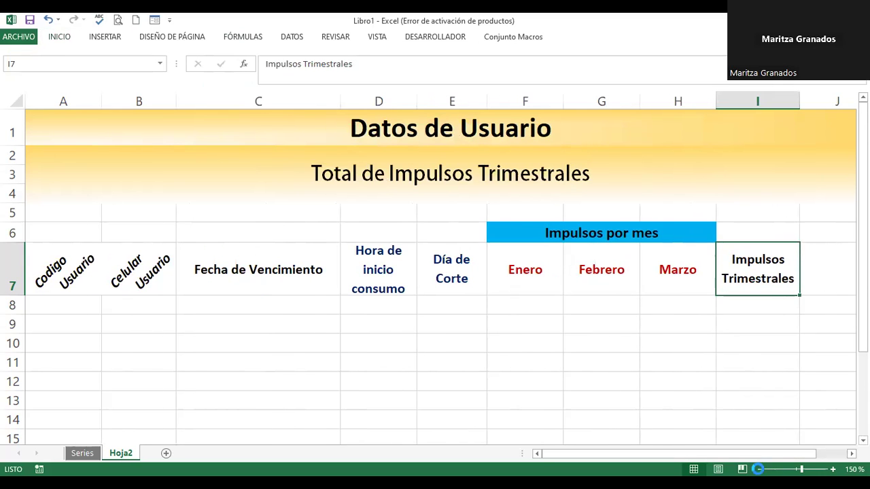
left_click(759, 469)
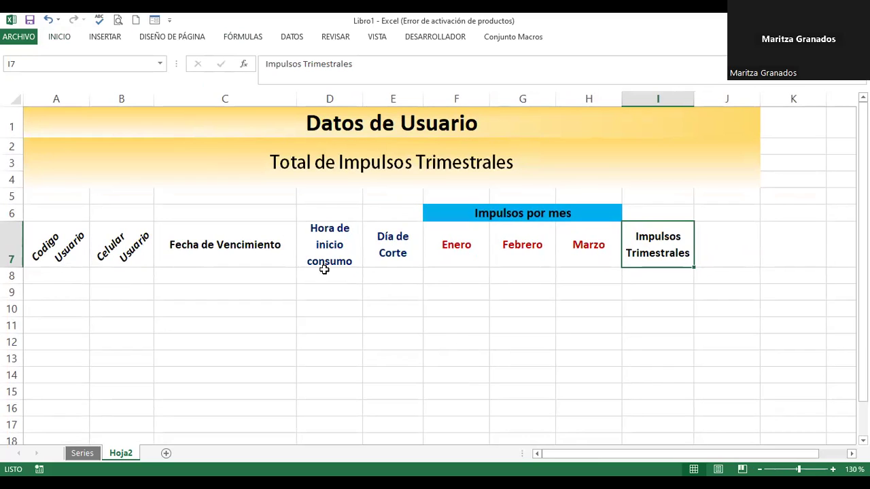
left_click(336, 233)
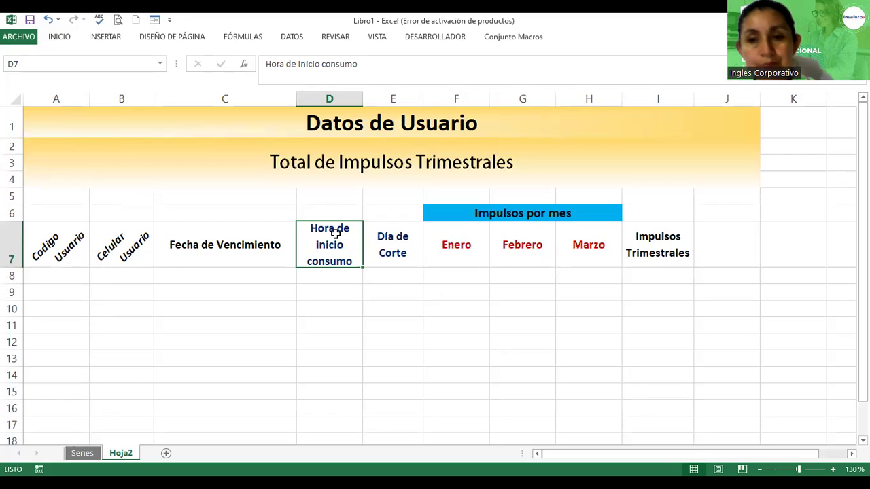
left_click(452, 219)
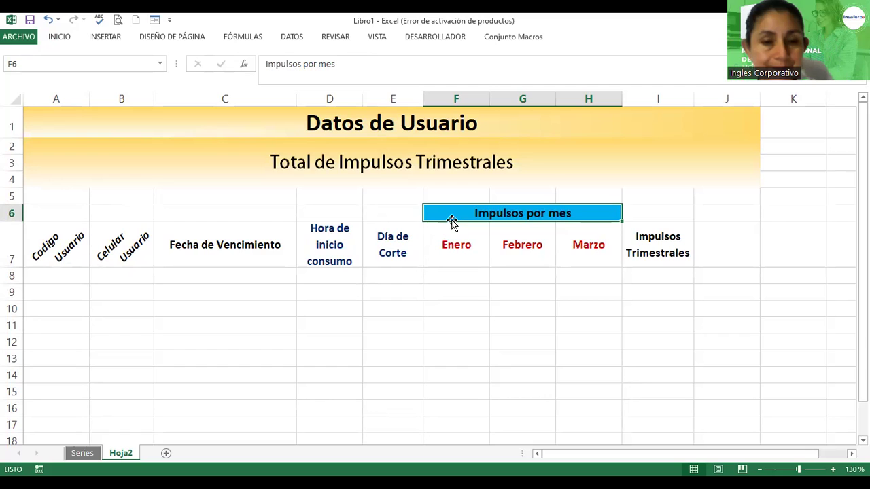
- Enter 001020 in cell A8, which displays as 1020
left_click(39, 274)
type("001020")
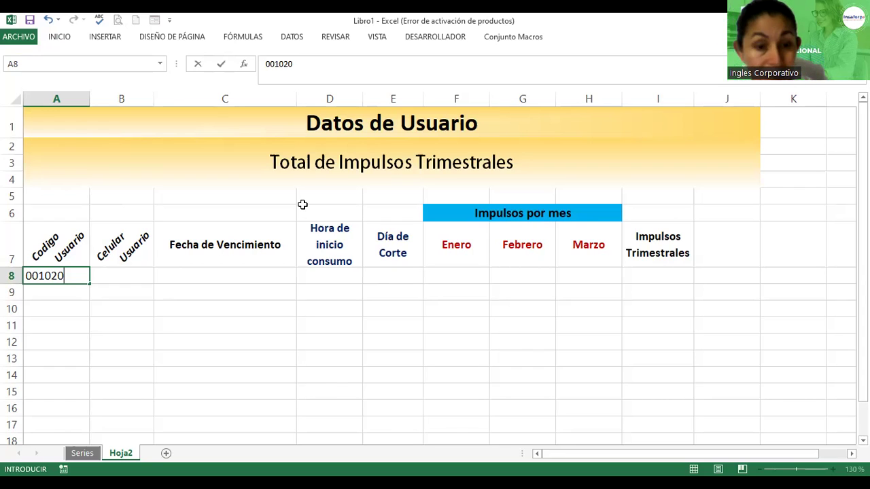
key("Return")
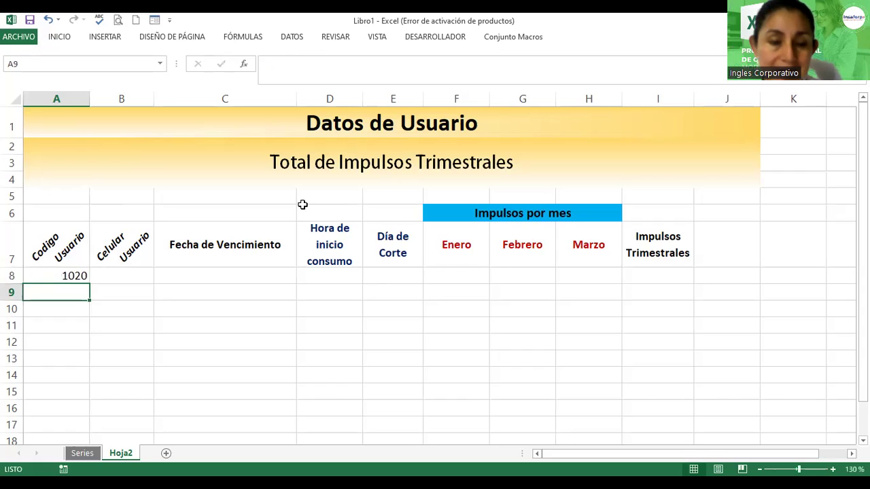
- Set cell A8's number format to Texto
left_click(64, 276)
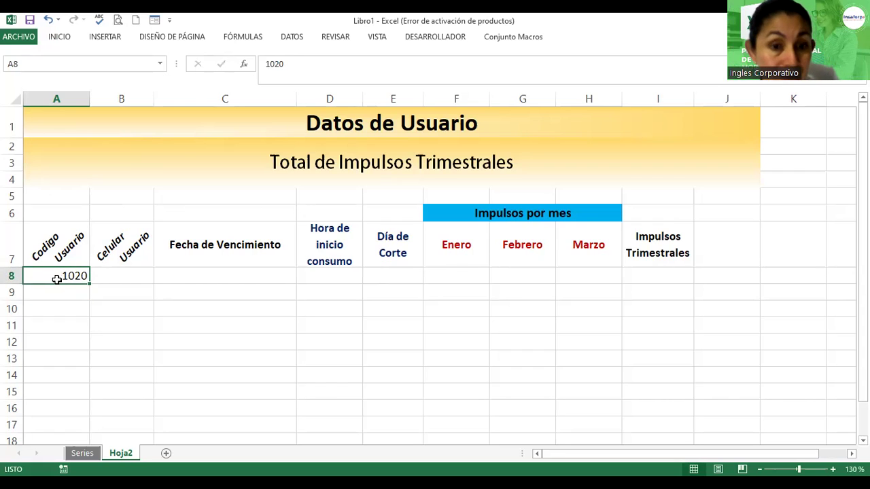
left_click(57, 38)
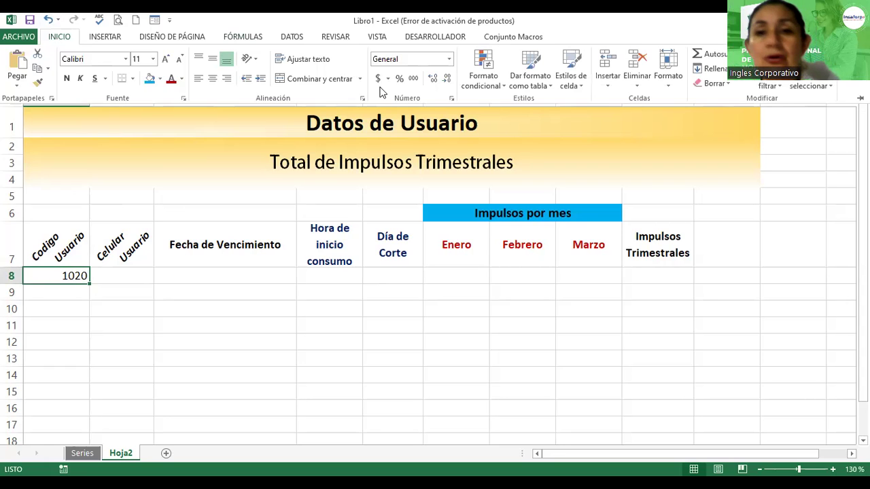
left_click(448, 60)
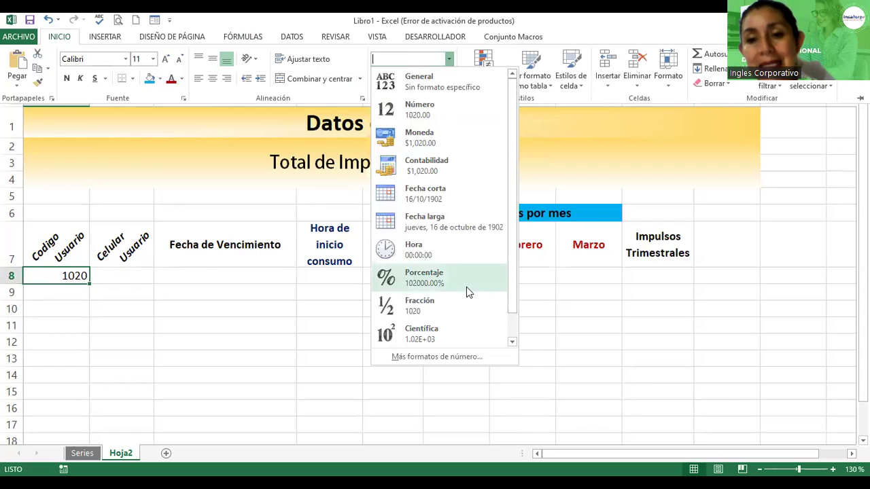
left_click_drag(509, 277, 520, 331)
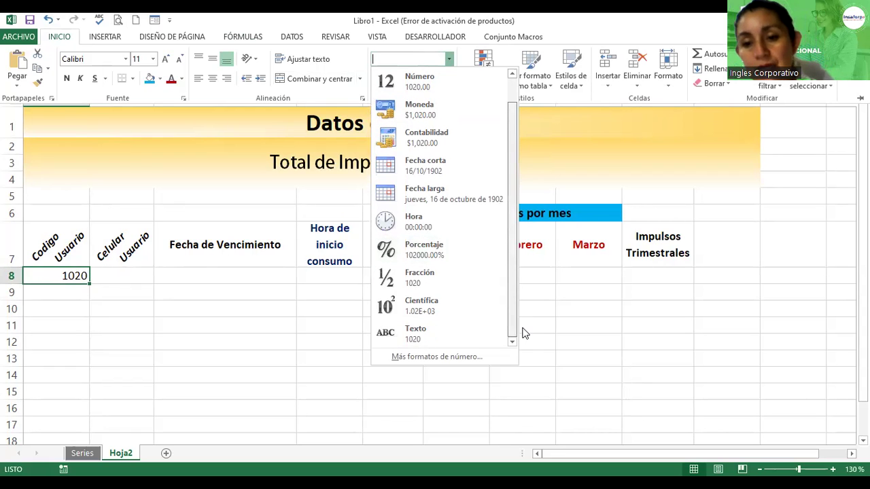
left_click(413, 338)
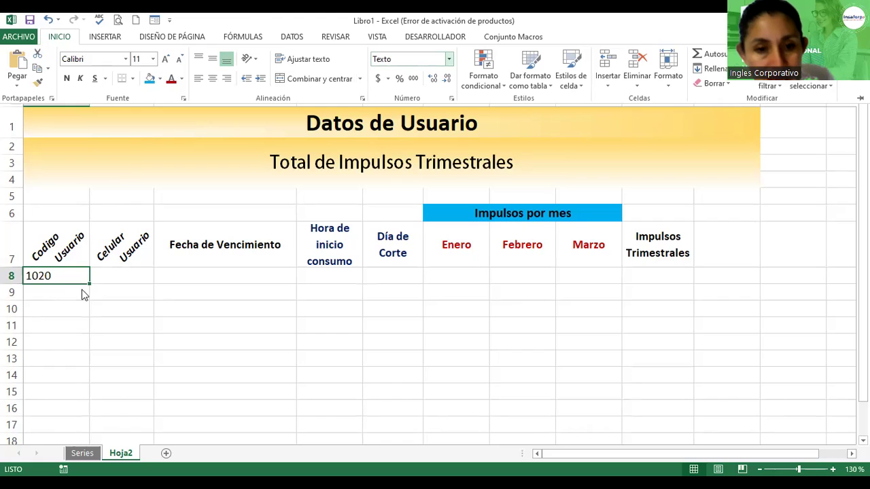
key("ctrl+F1")
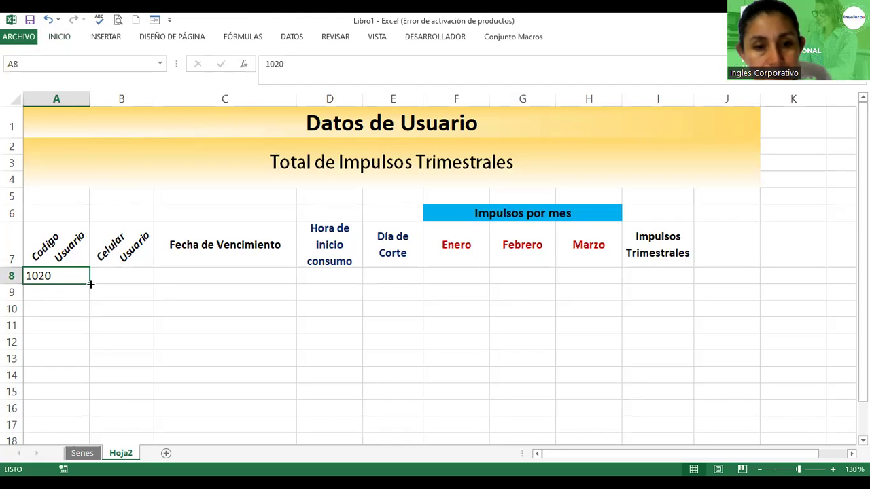
left_click_drag(90, 284, 82, 393)
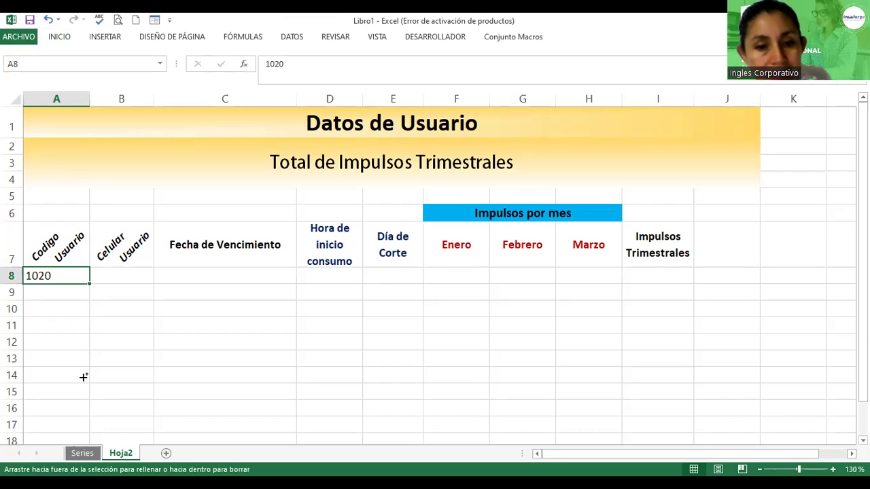
left_click_drag(81, 393, 79, 445)
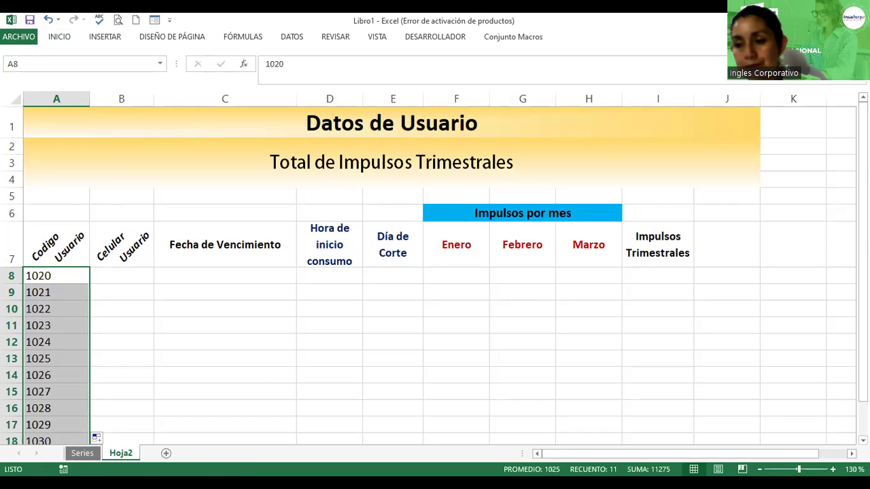
scroll(112, 430, "down", 1)
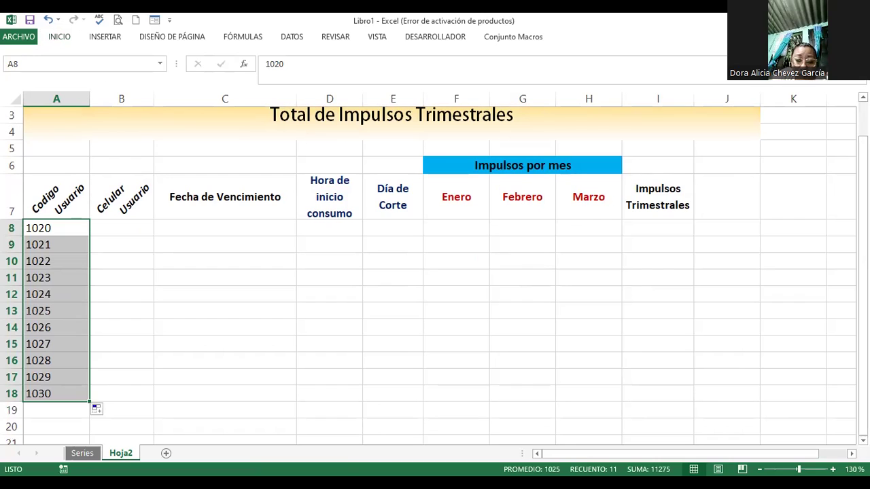
key("ctrl+z")
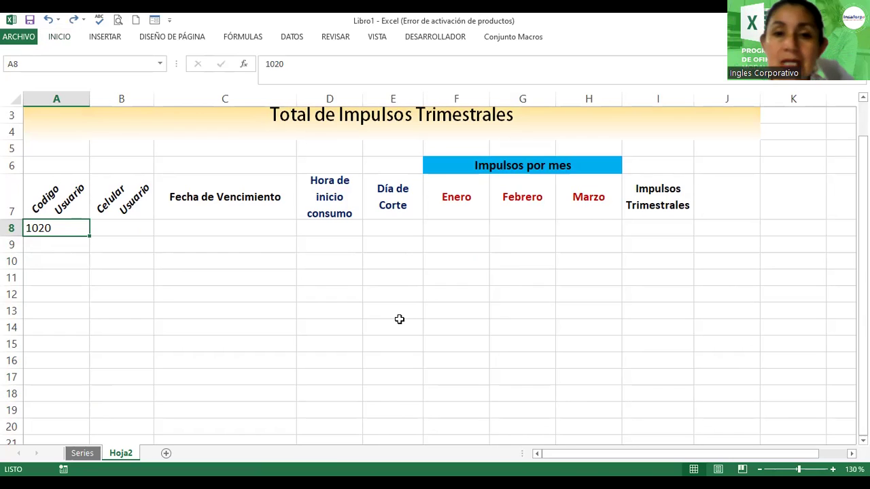
- Re-enter 001020 in the text-formatted cell A8
left_click(59, 36)
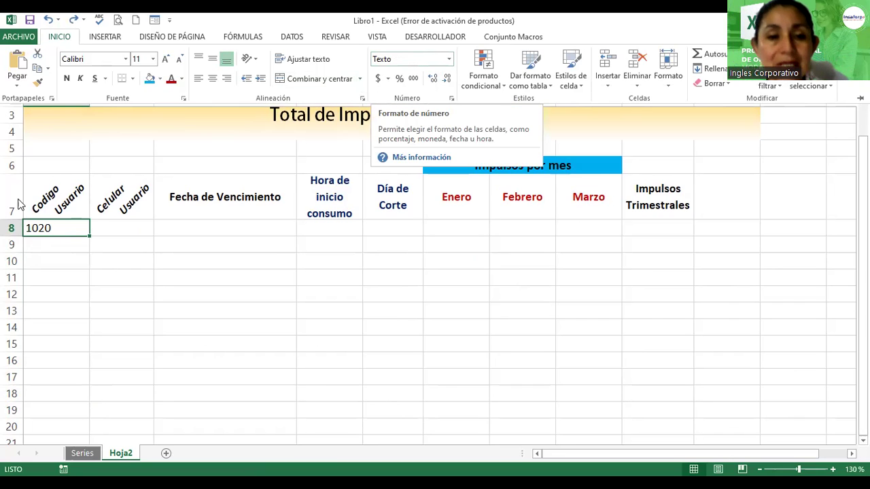
type("001020")
key("Return")
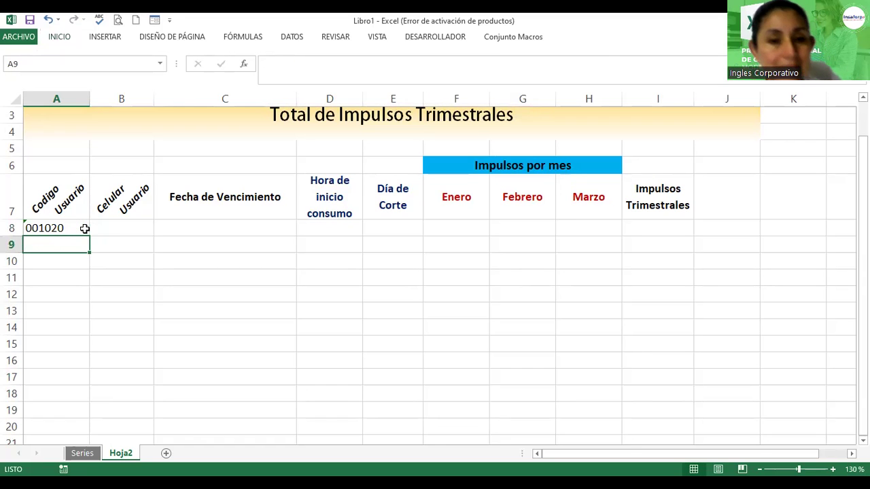
- Fill codes down to 001030 in A18 and centre A8:A18
left_click(83, 228)
left_click_drag(90, 236, 88, 395)
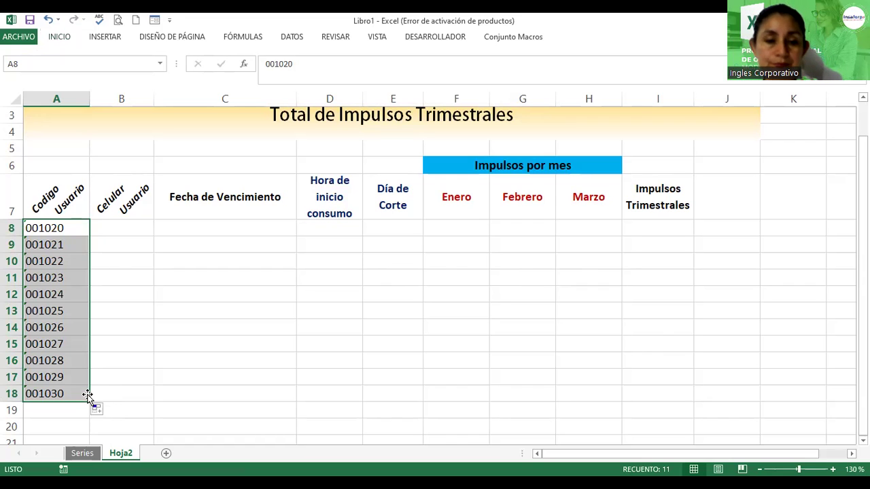
left_click(59, 38)
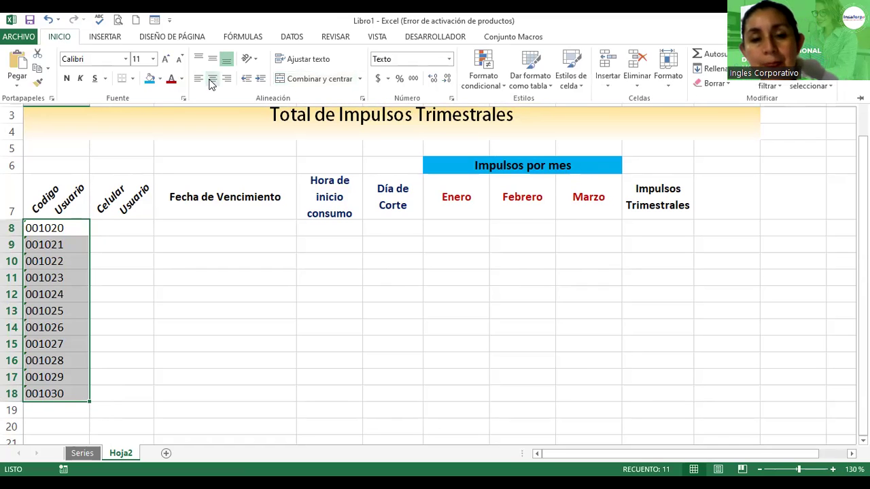
left_click(212, 79)
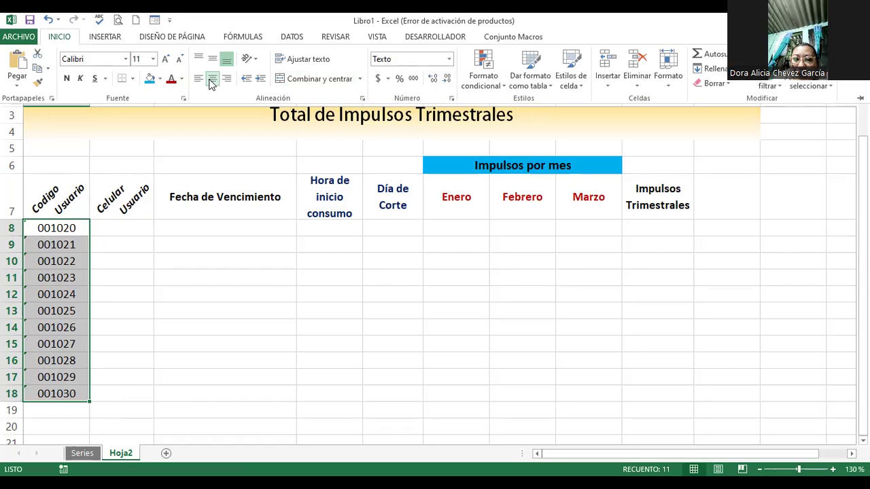
left_click(450, 61)
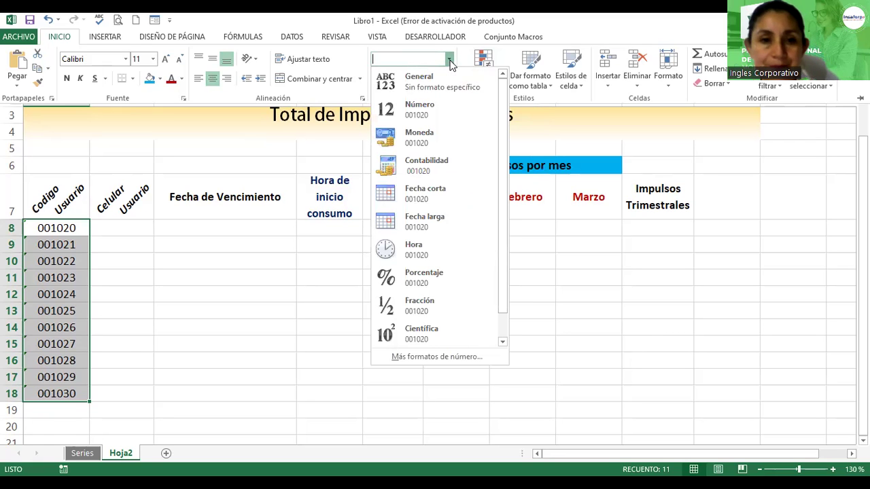
left_click(58, 38)
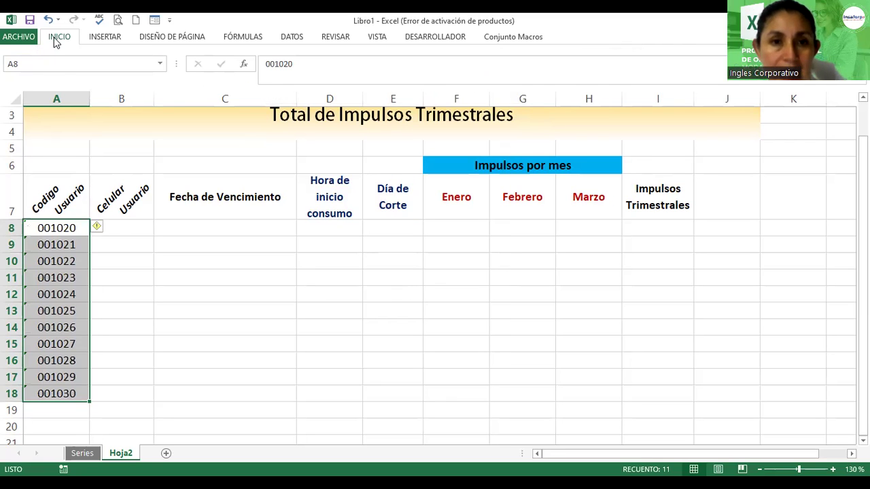
left_click(59, 38)
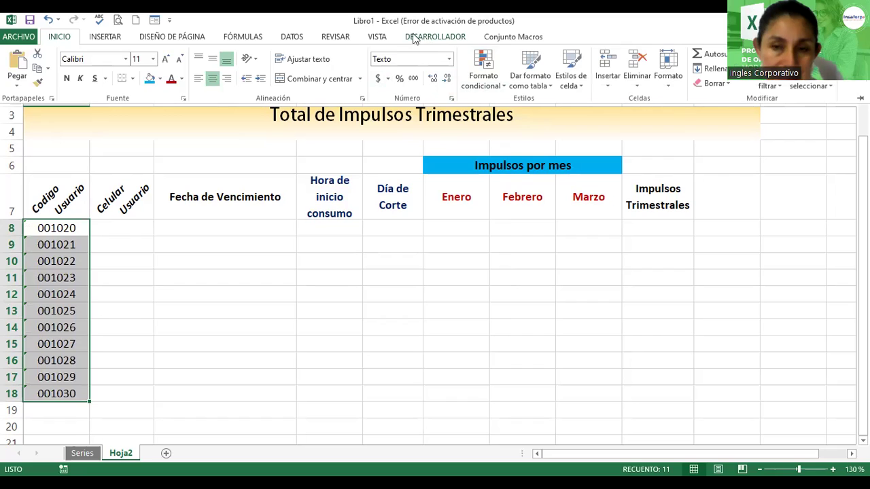
left_click(448, 60)
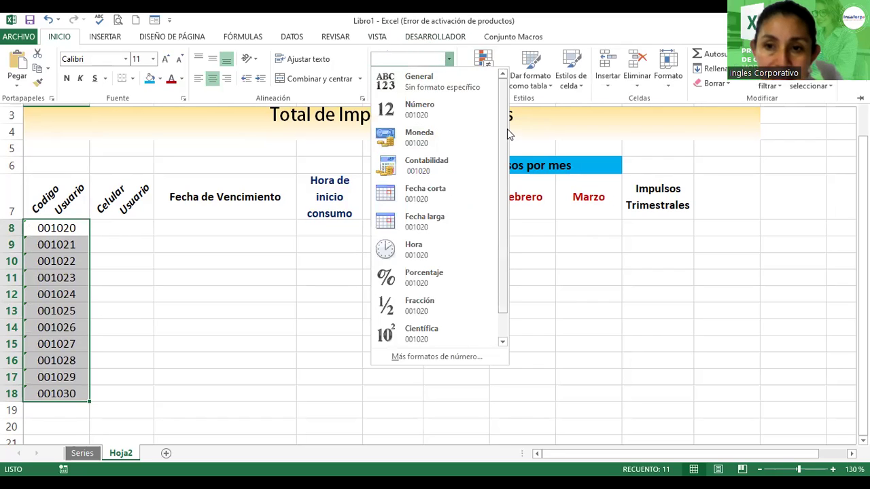
left_click_drag(506, 128, 512, 189)
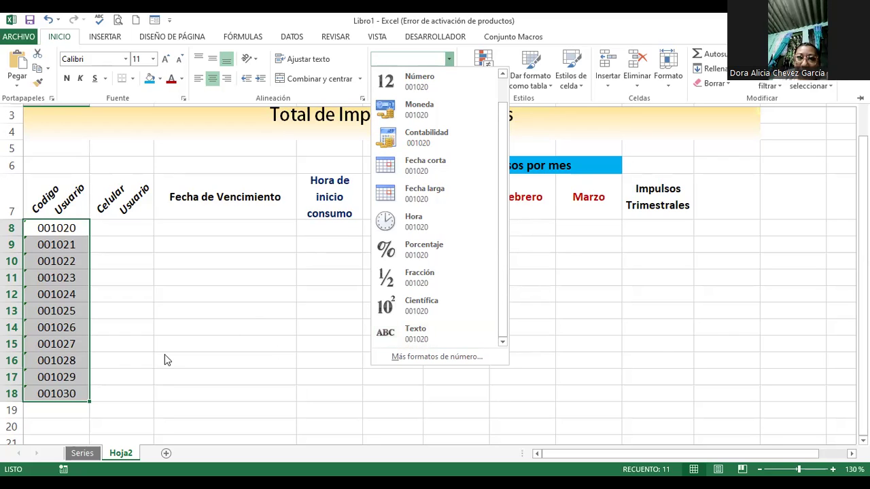
left_click(27, 232)
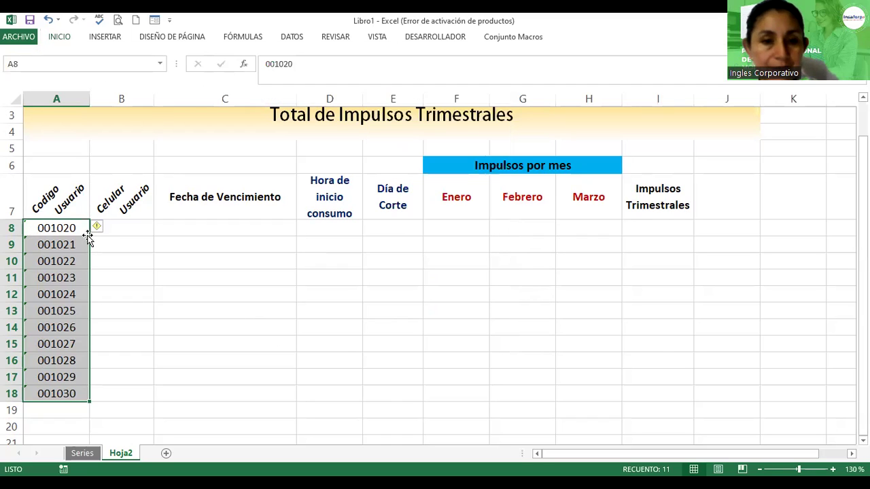
mouse_move(100, 231)
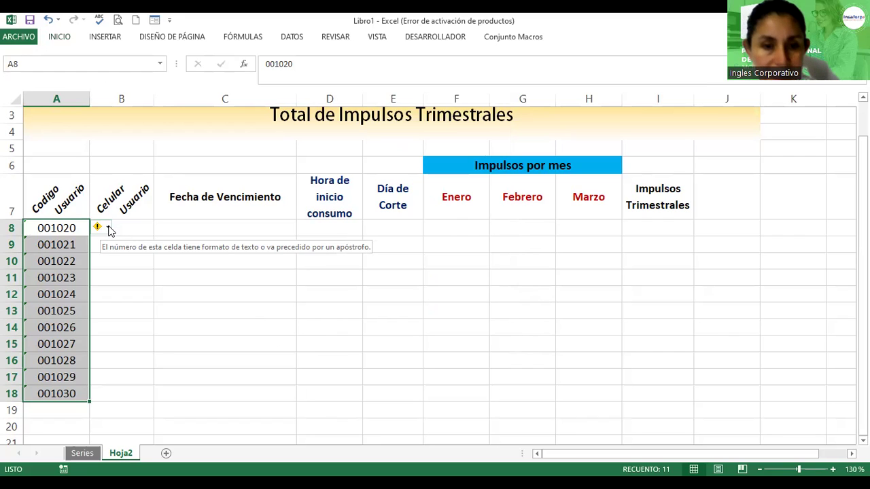
- Choose Omitir error for the A8:A18 codes' warning, then select cell B8
left_click(108, 229)
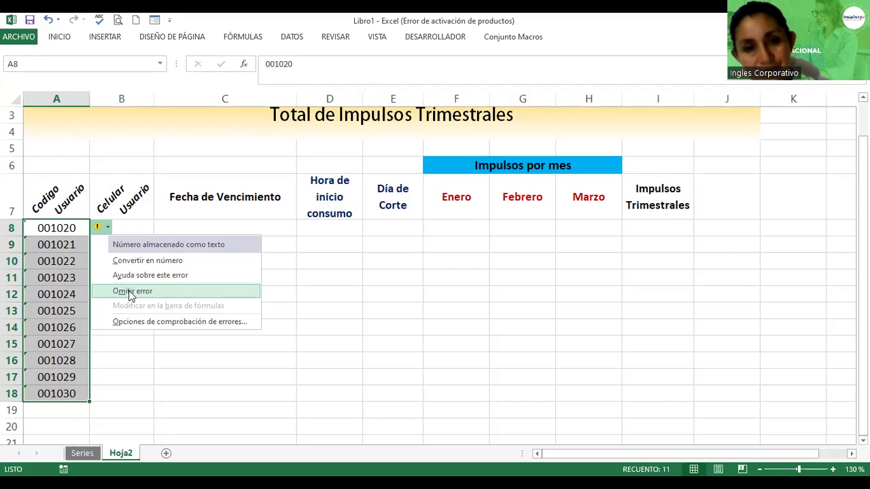
left_click(131, 292)
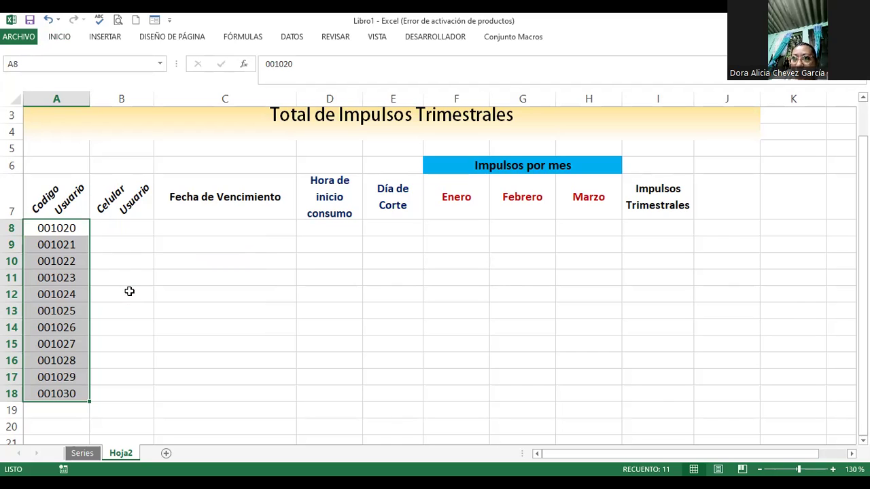
left_click(122, 229)
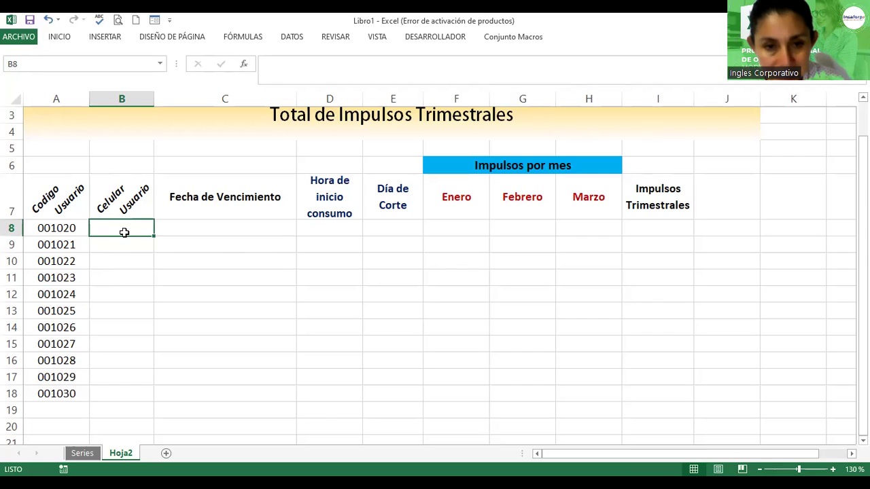
left_click_drag(124, 233, 135, 393)
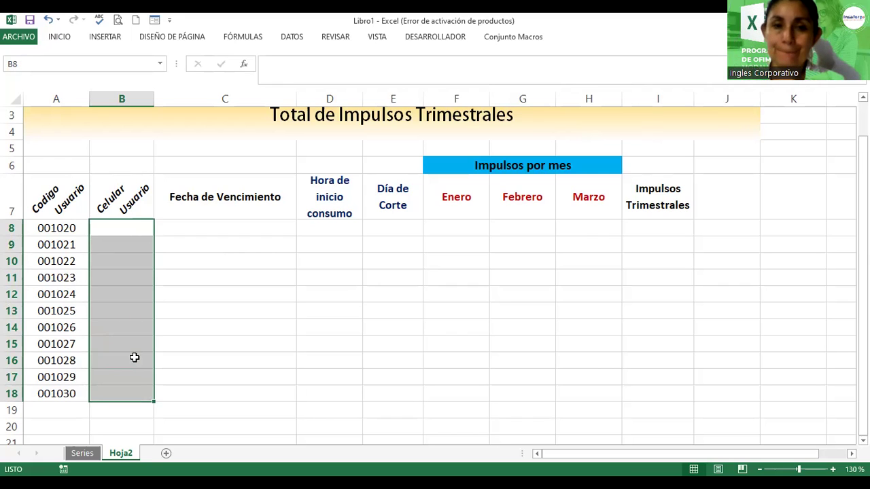
left_click(59, 36)
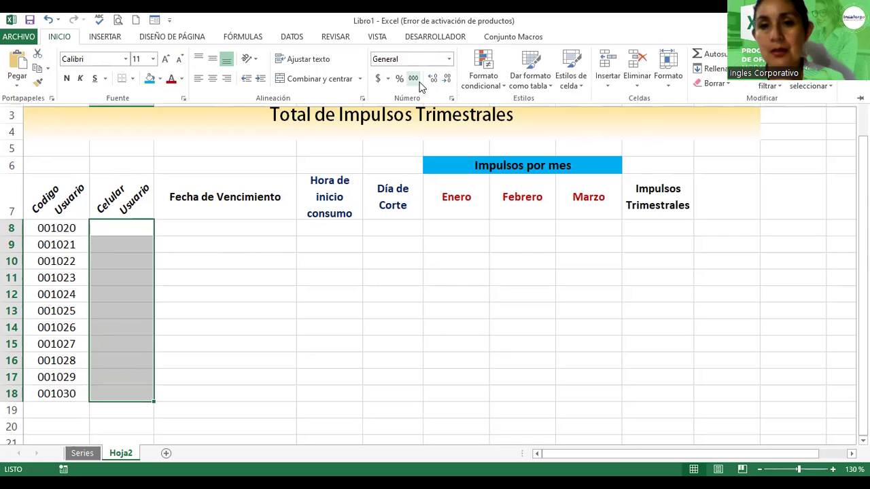
left_click(451, 100)
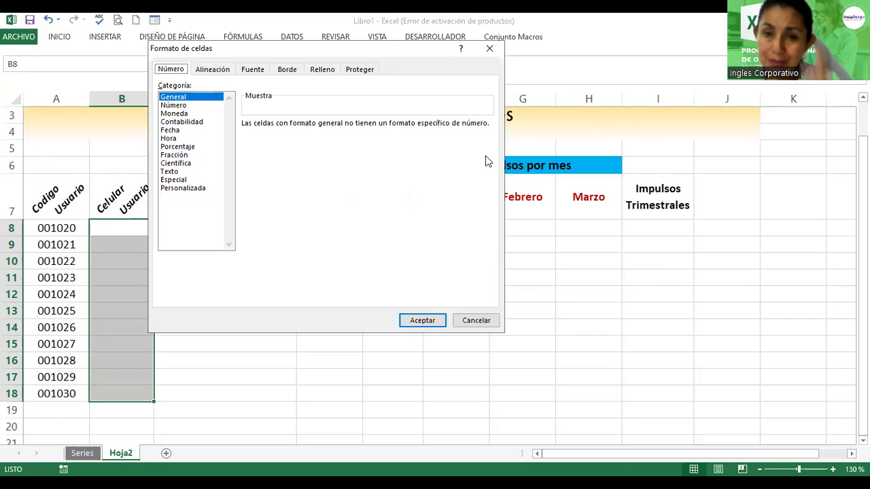
left_click_drag(433, 55, 487, 149)
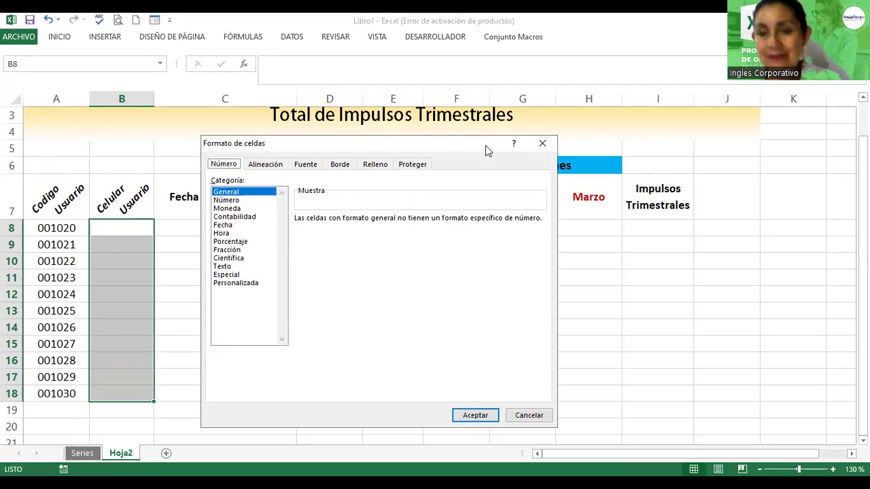
left_click(541, 144)
left_click(70, 40)
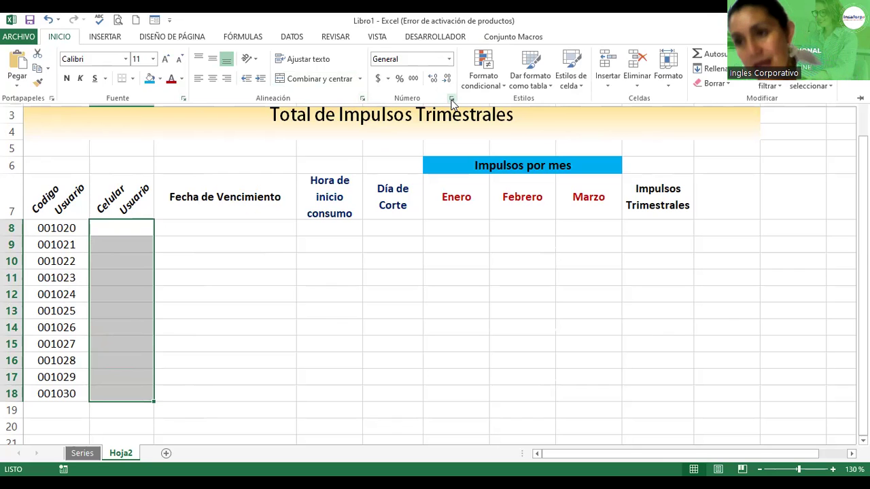
left_click(363, 99)
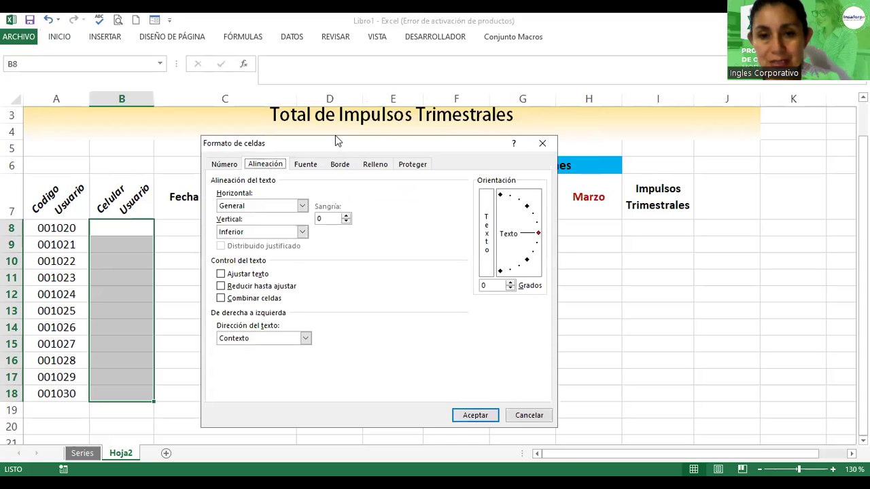
left_click_drag(335, 140, 326, 90)
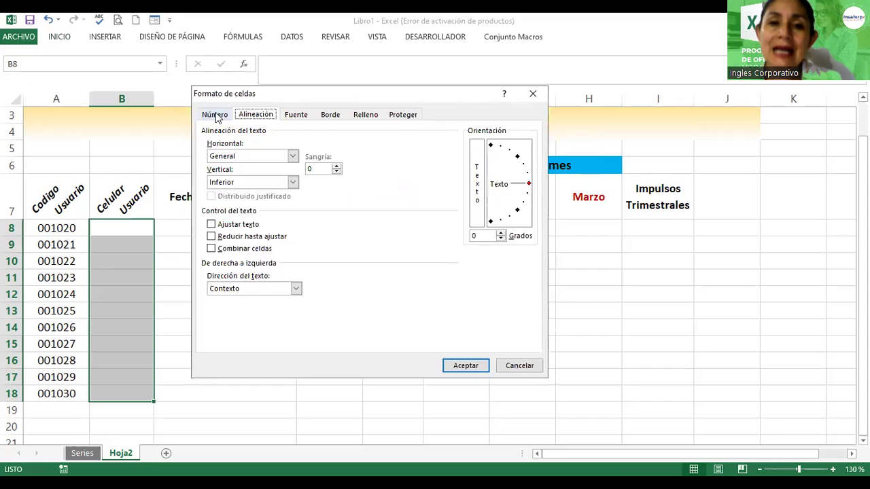
left_click(215, 114)
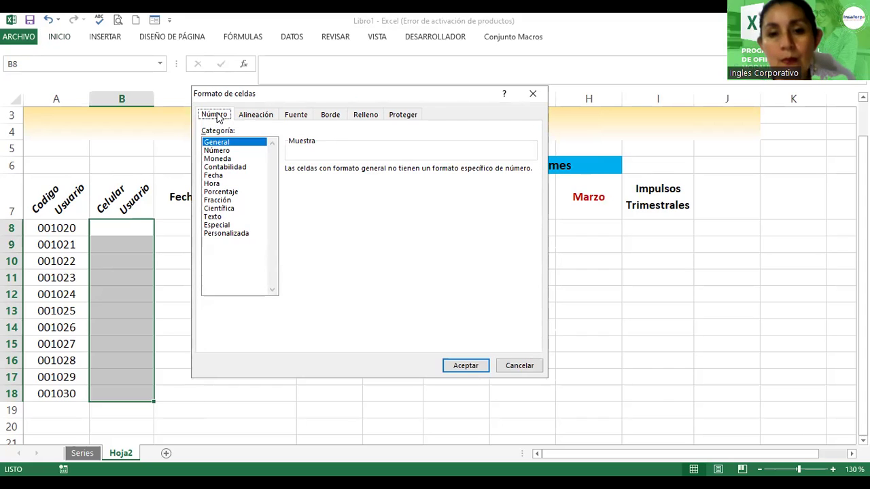
- Replace General with the Personalizada code (###)-####-#### and apply it to B8:B18
left_click(230, 234)
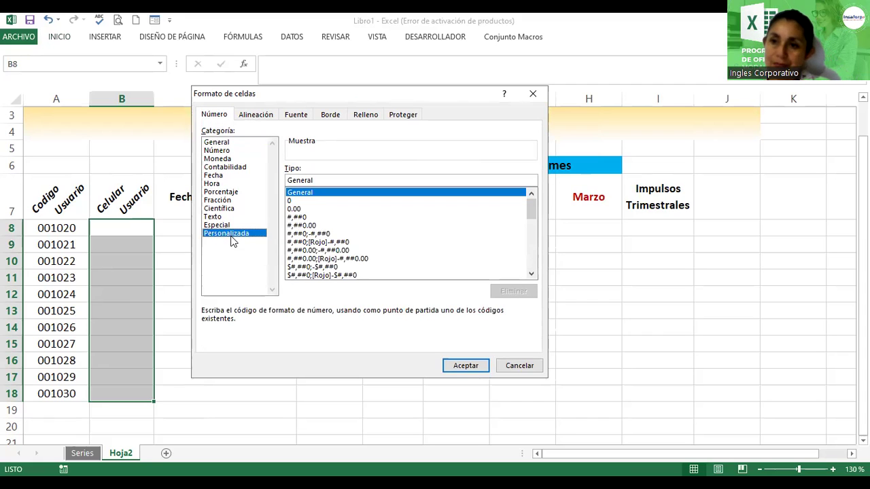
double_click(304, 180)
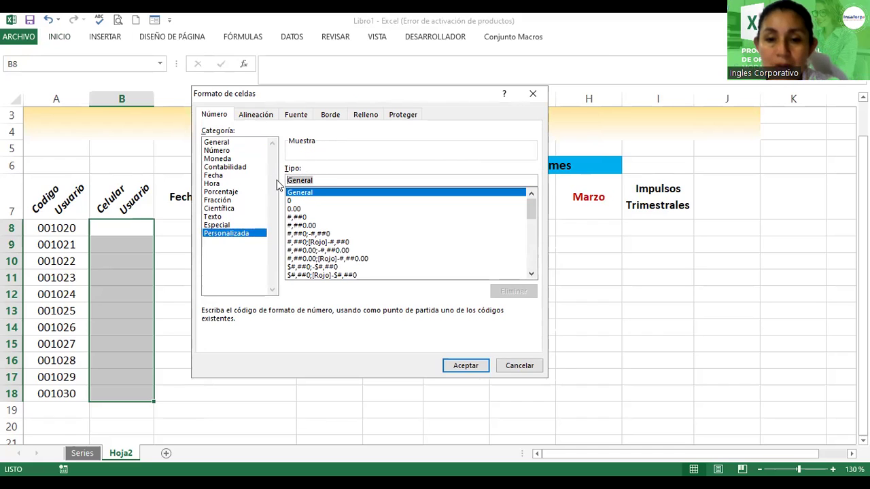
type("0")
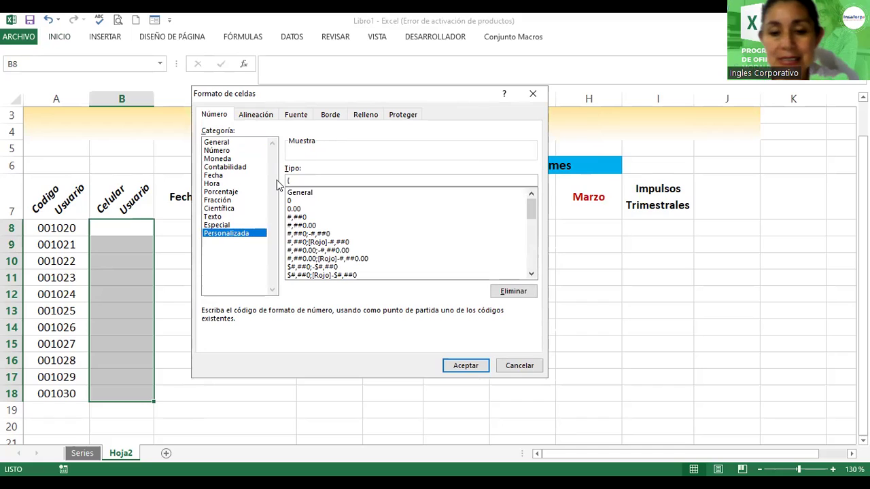
type("#")
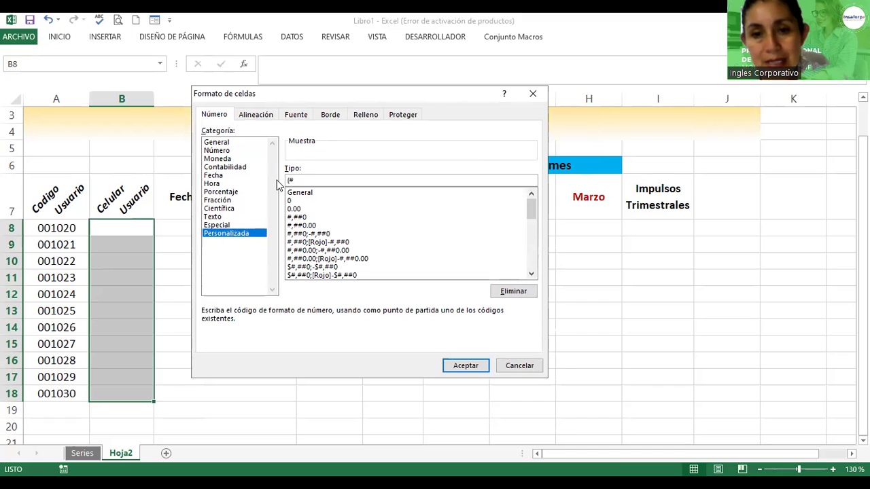
type("##")
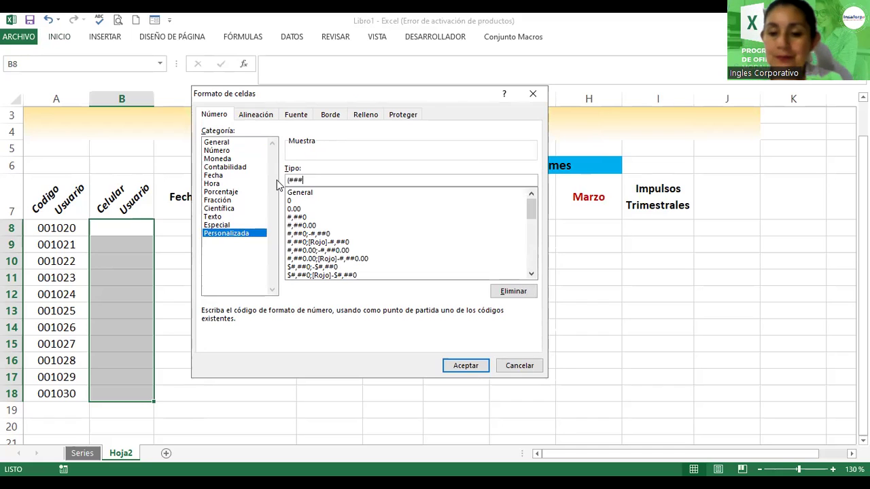
type(")-")
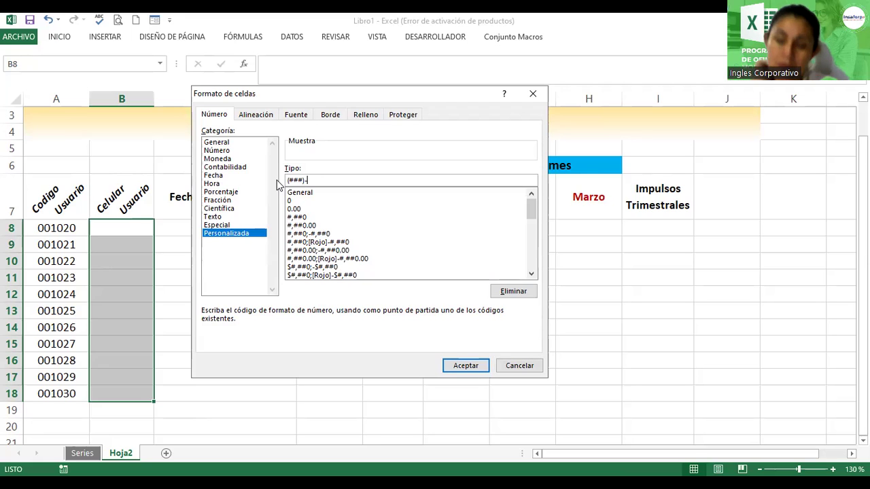
type("(")
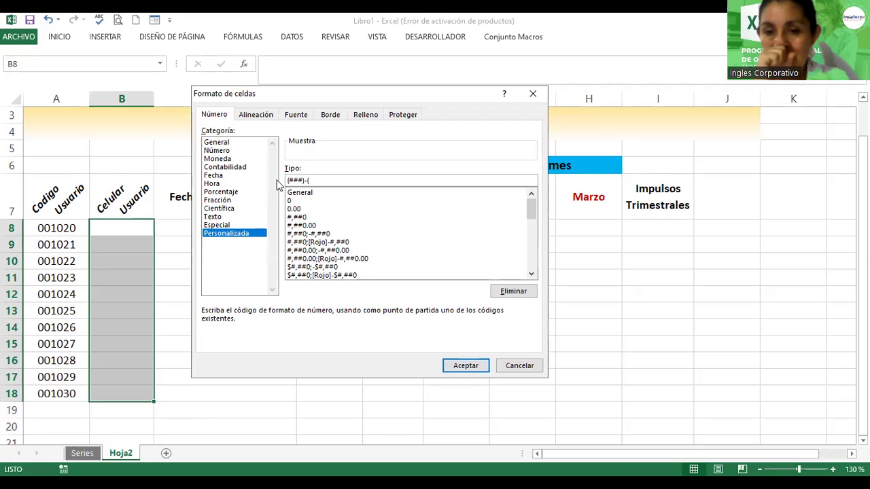
key("BackSpace")
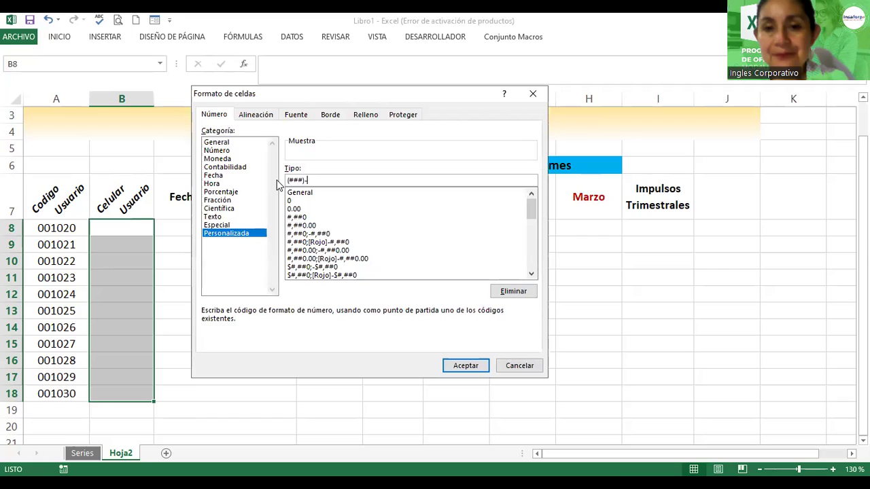
type("####-")
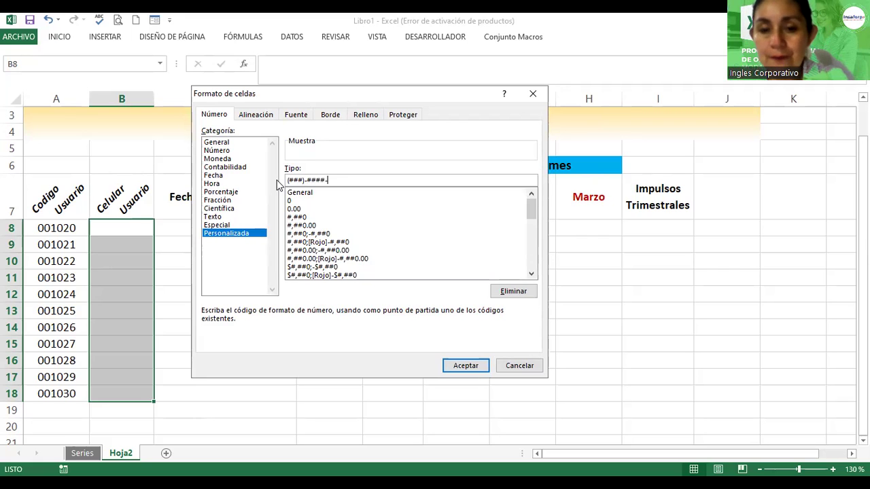
type("####")
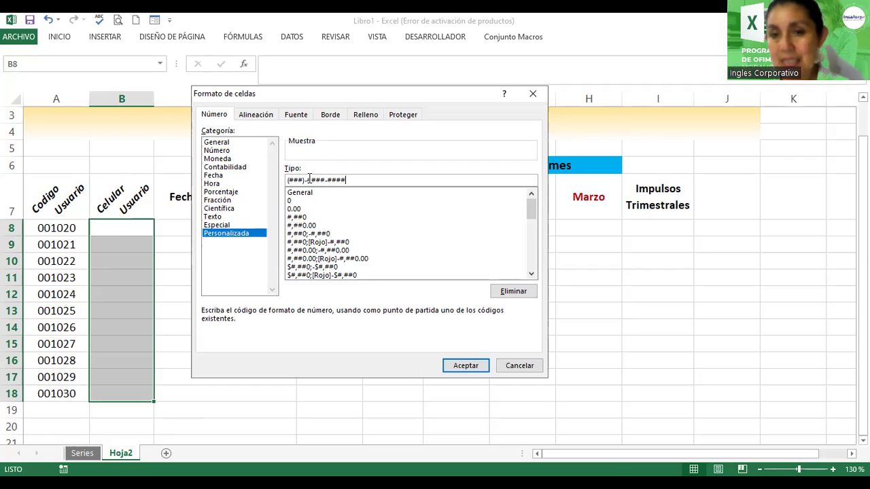
left_click_drag(307, 179, 324, 181)
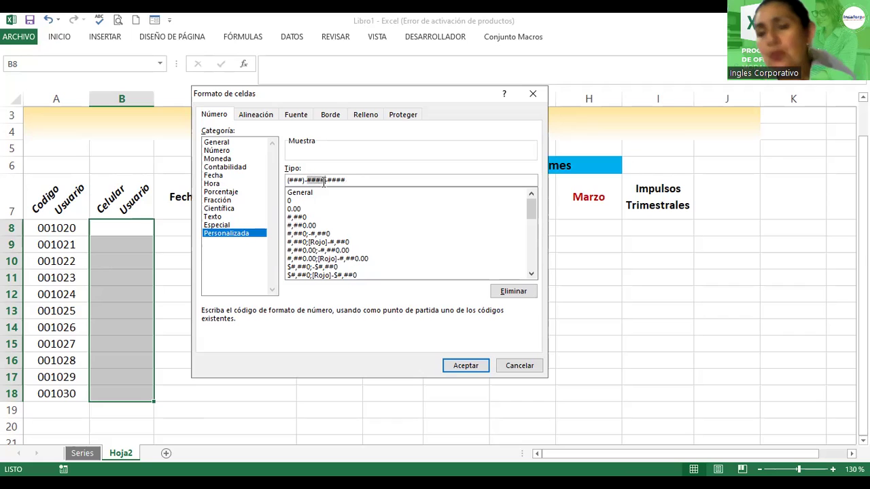
left_click(355, 177)
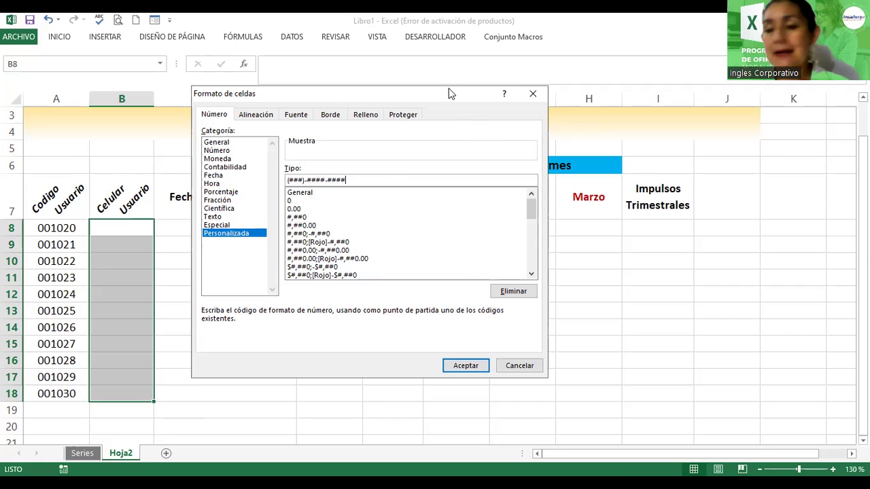
left_click_drag(448, 93, 483, 20)
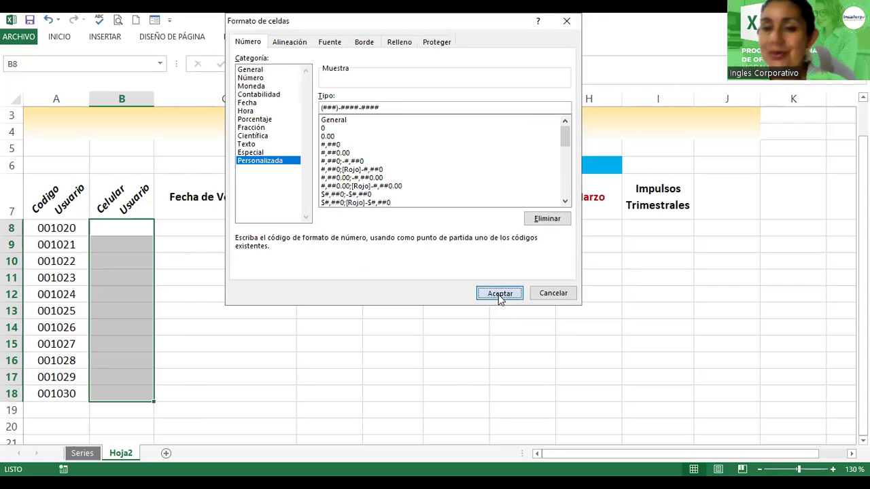
left_click(499, 293)
- Enter the first user's 11-digit cell phone number in cell B8
left_click(102, 231)
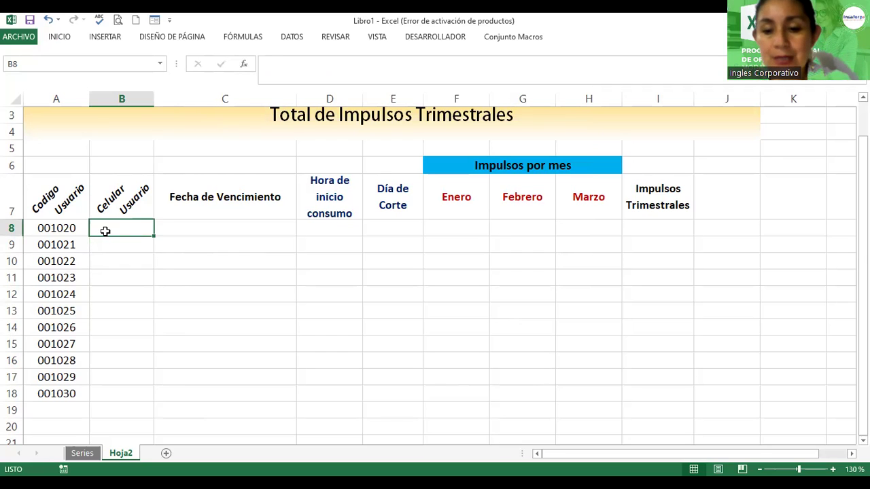
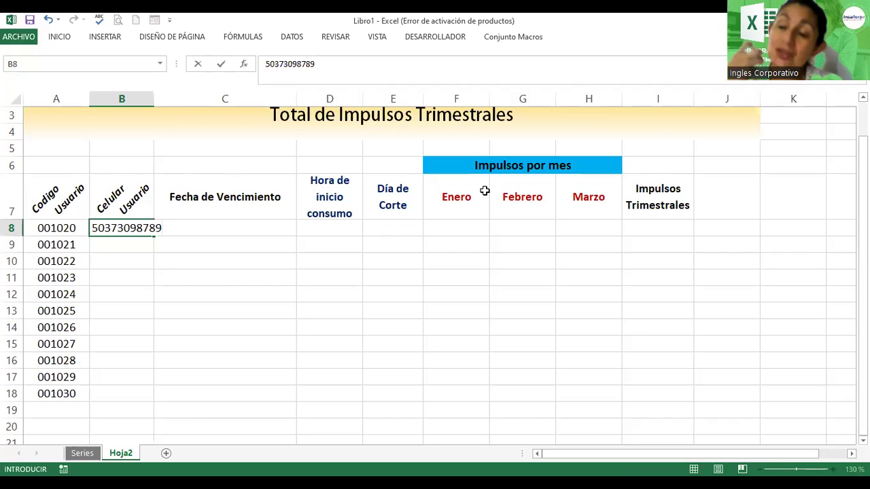
key("Return")
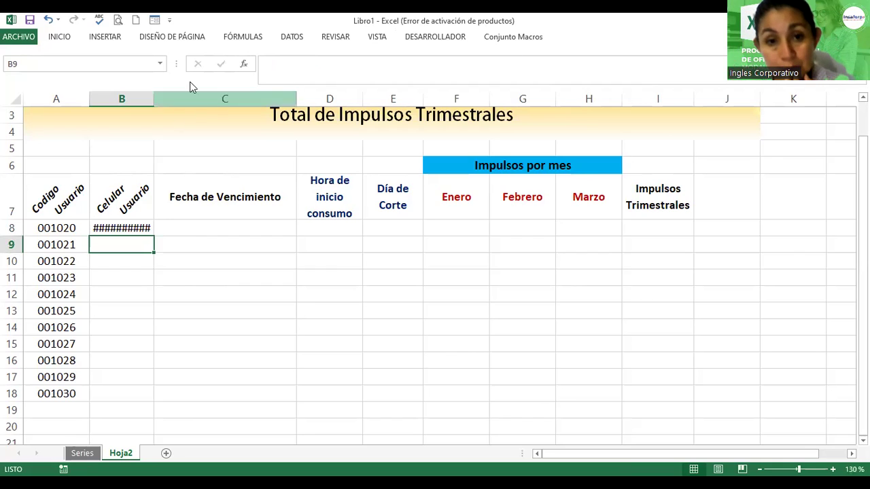
- Widen column B to show B8's formatted phone, then enter the second user's phone number in B9
left_click_drag(151, 98, 160, 94)
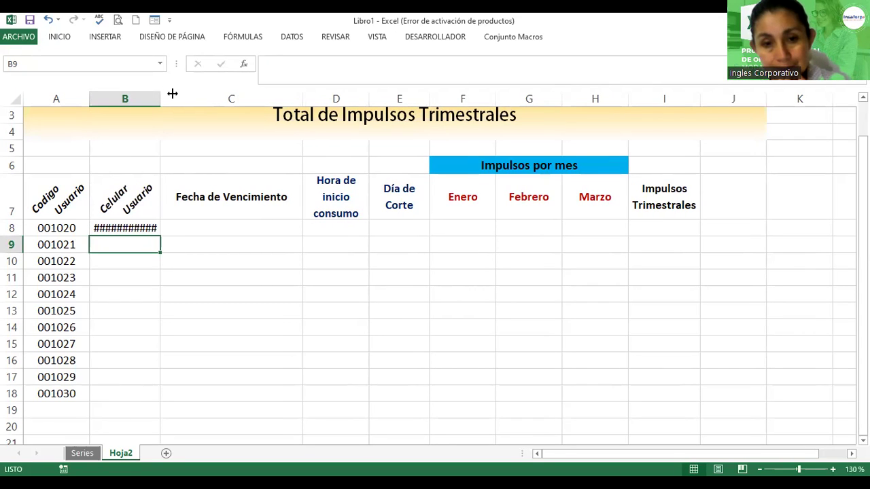
left_click_drag(173, 93, 182, 92)
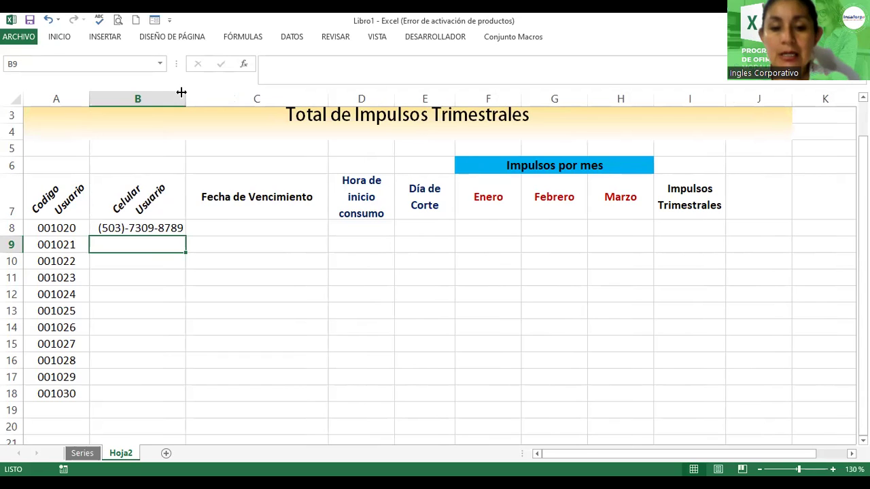
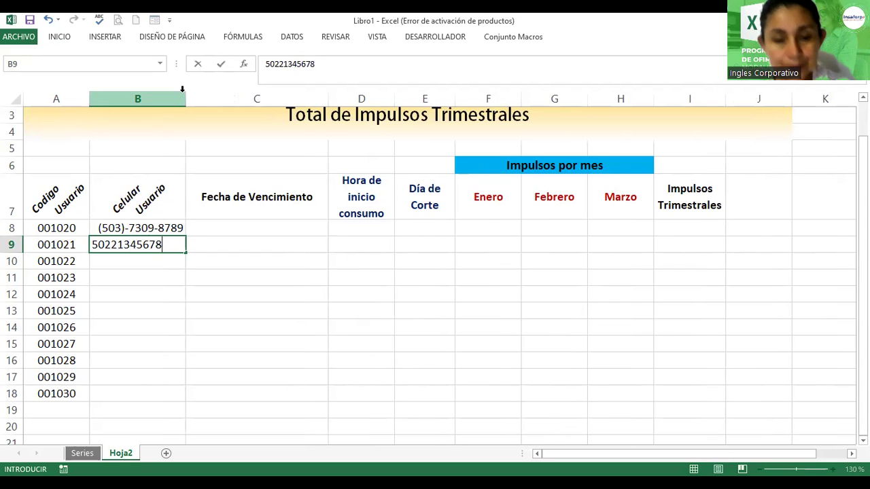
key("Return")
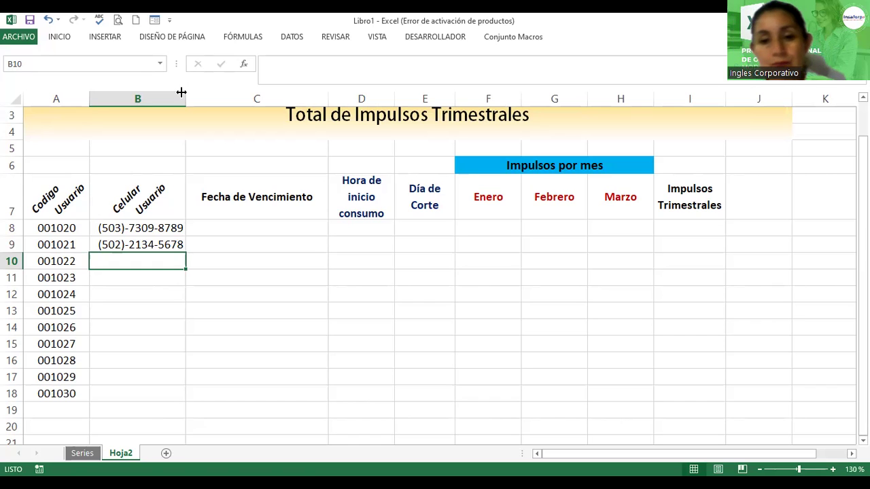
- Change the phone cells' custom format from (###)-####-#### to (###)####-####
left_click_drag(129, 227, 139, 391)
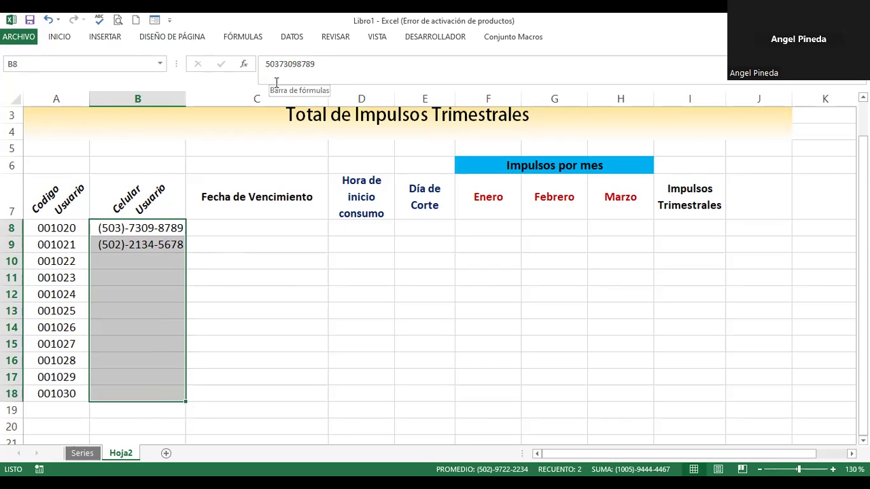
left_click(71, 39)
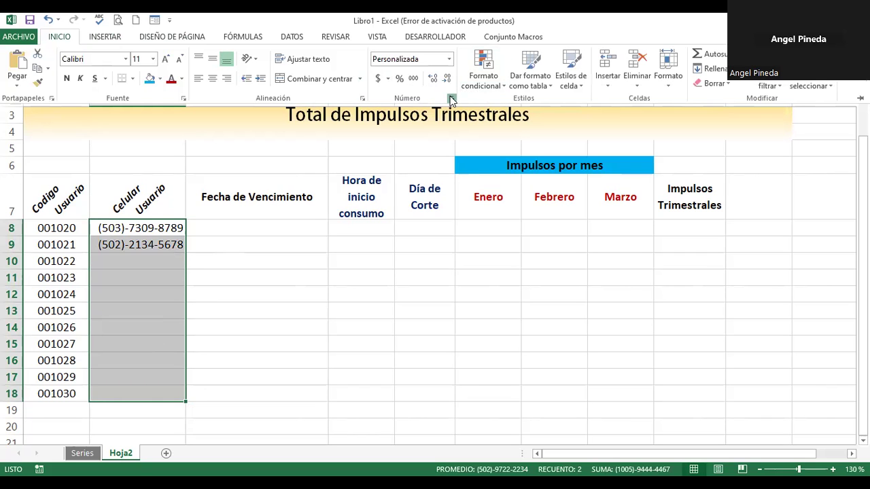
left_click(452, 100)
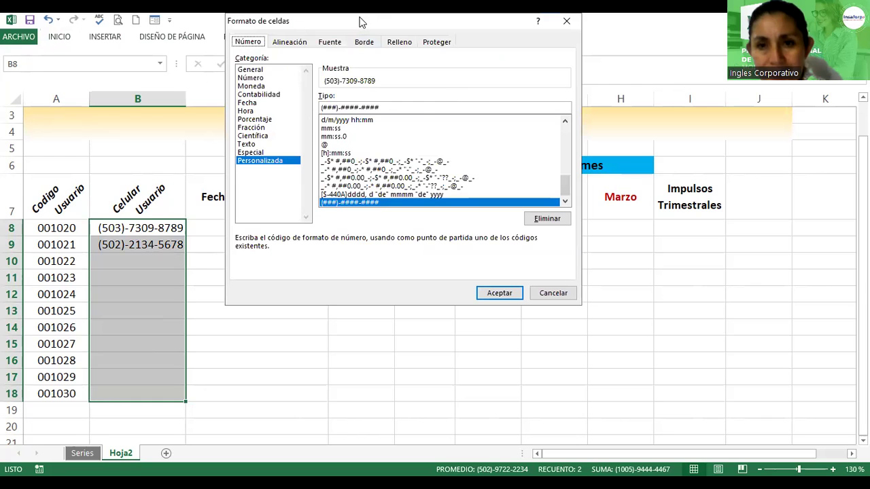
left_click_drag(358, 24, 354, 176)
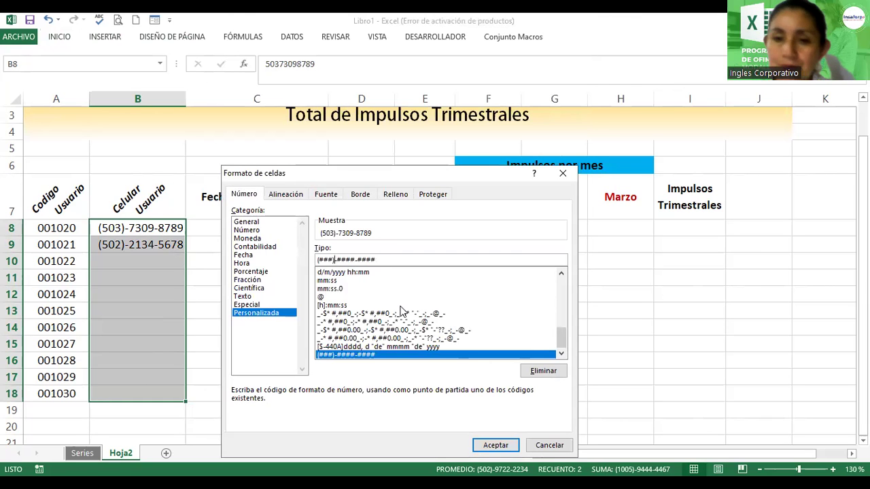
key("Delete")
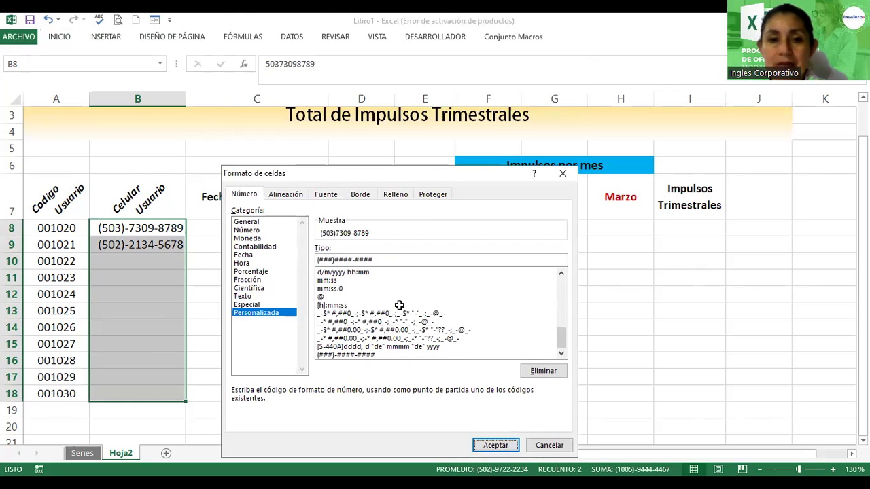
key("Return")
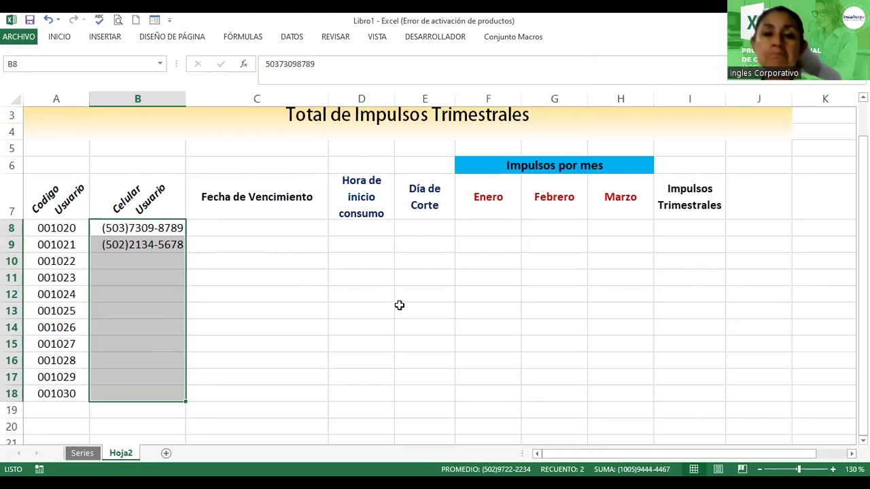
- Type the third user's phone number into B10
left_click(147, 264)
type("20")
key("BackSpace")
key("BackSpace")
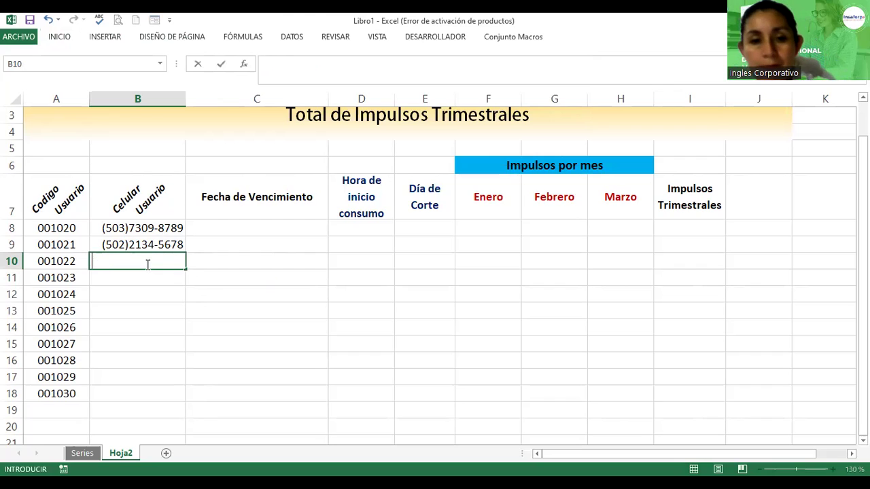
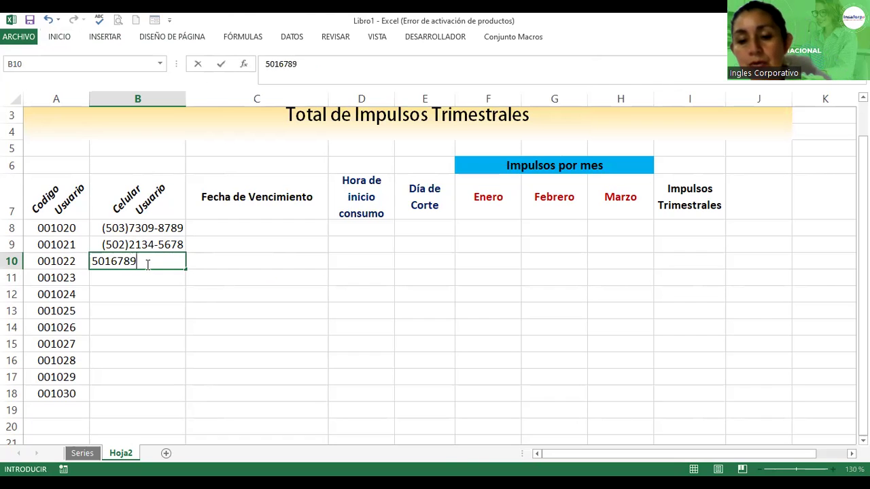
- Commit the third phone number in B10 so it displays as (###)####-####
key("ctrl+Return")
key("Return")
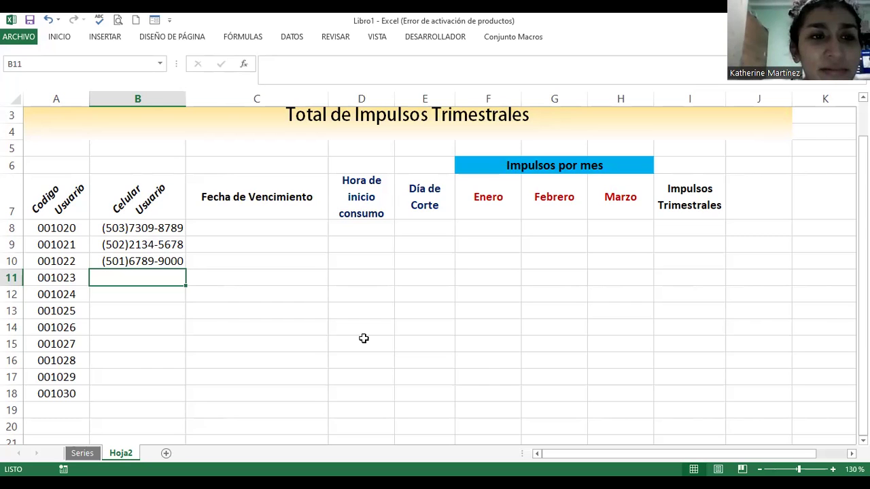
- Enter 30/08/2023 as the first due date in C8
left_click(244, 230)
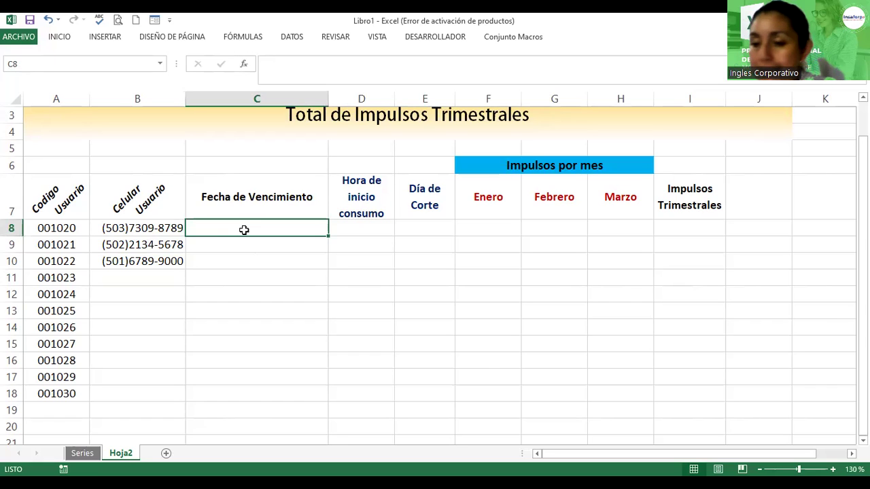
type("30/08/")
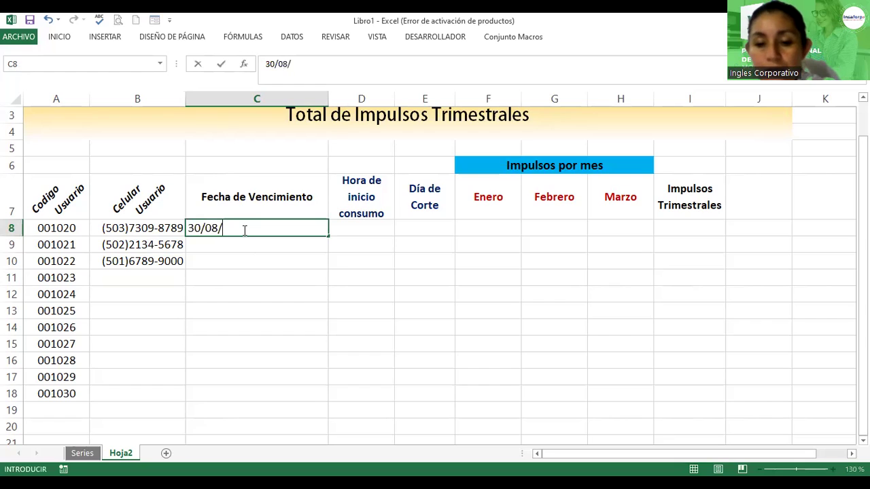
type("2023")
key("Return")
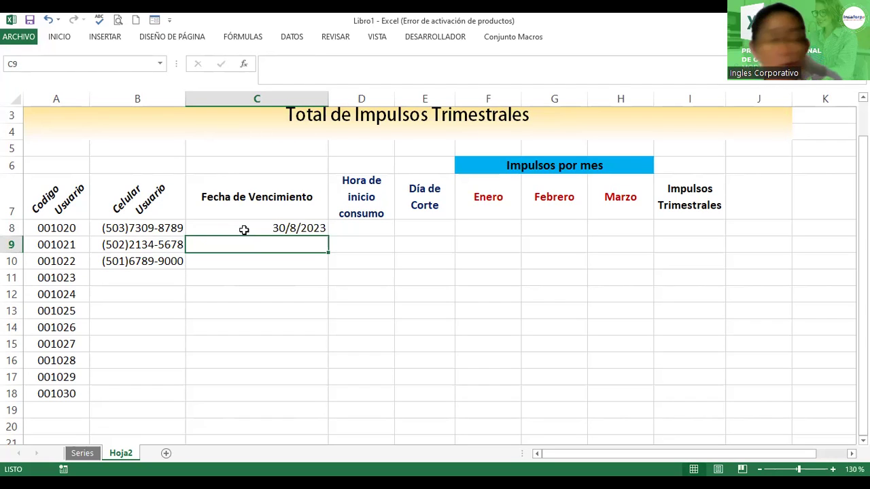
type("2")
key("BackSpace")
type("31")
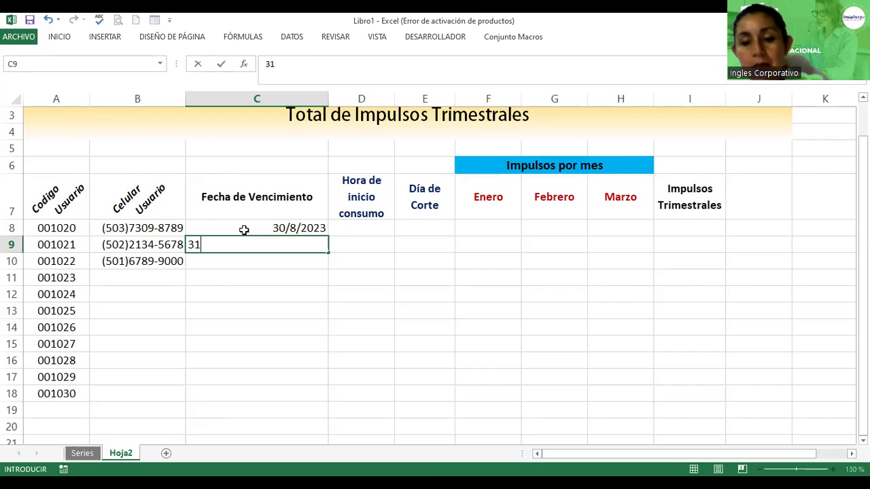
key("BackSpace")
key("BackSpace")
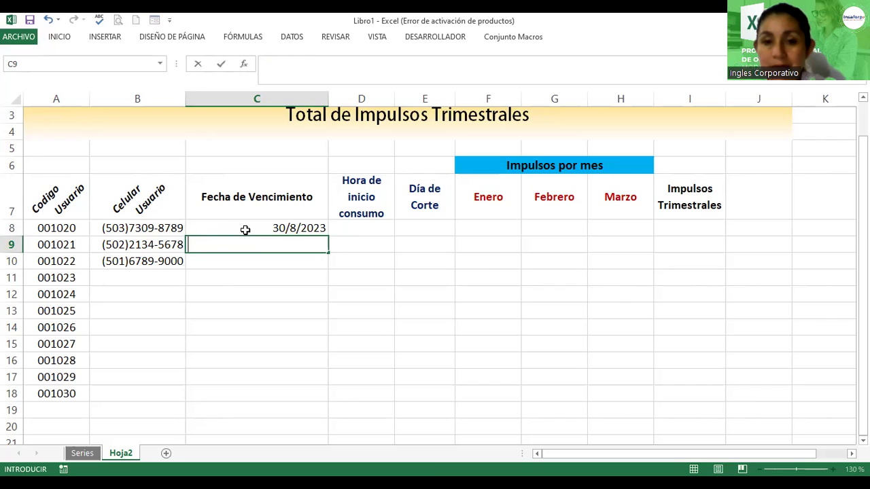
- Fill daily dates from C8 down to C18, ending at 9/9/2023
left_click(244, 230)
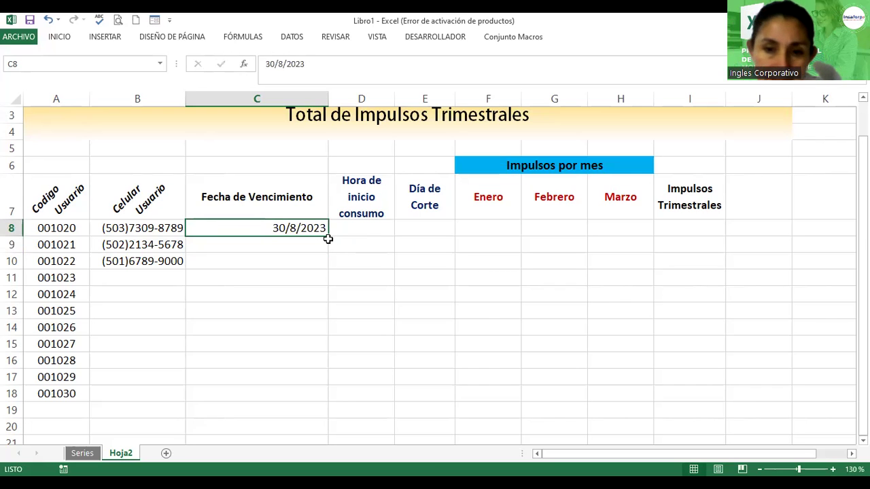
left_click_drag(329, 237, 329, 272)
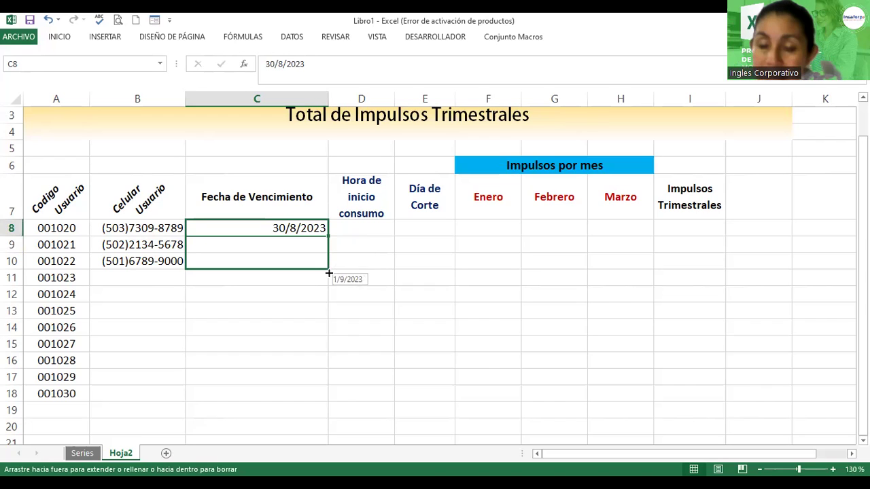
left_click_drag(329, 273, 337, 357)
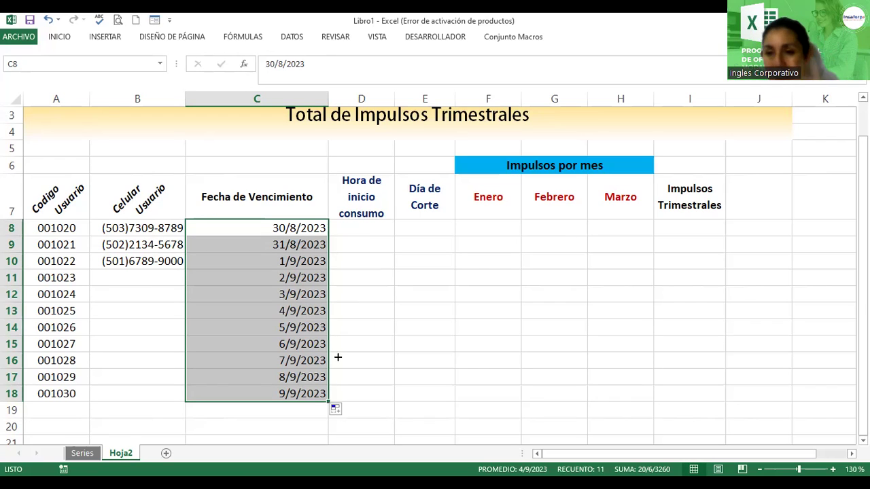
- Apply the Fecha larga long date format to the due dates
left_click(60, 38)
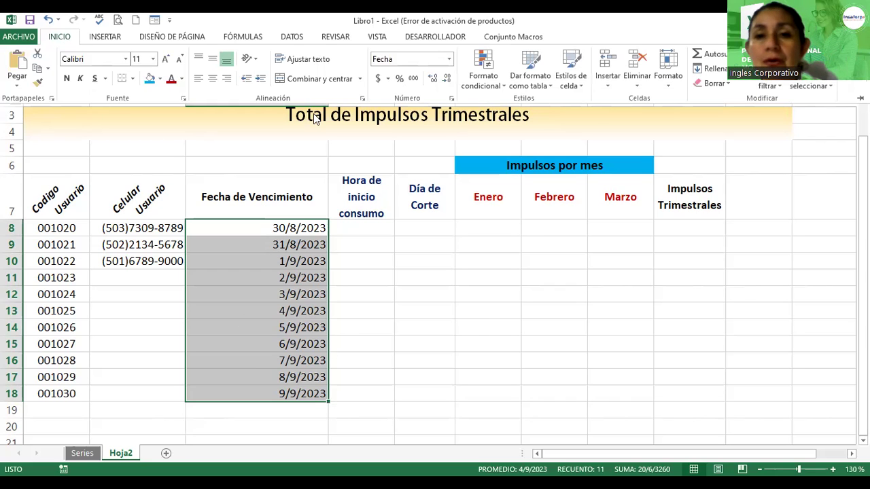
left_click(449, 60)
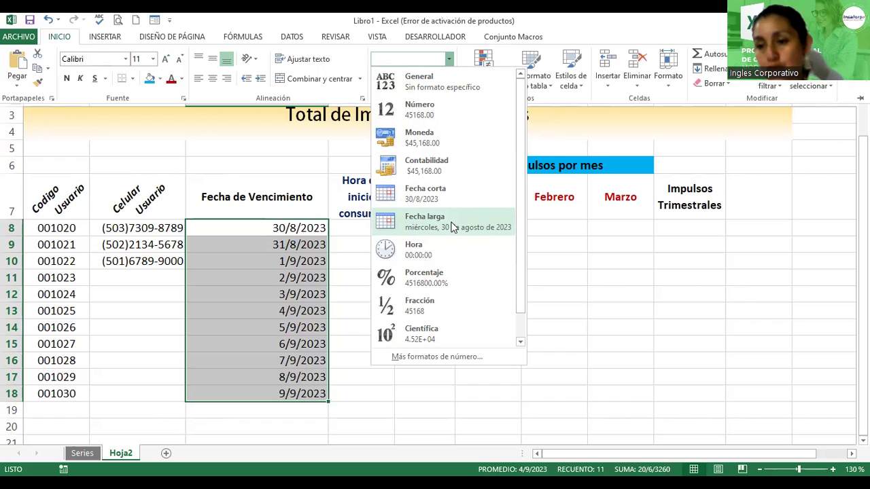
left_click(427, 223)
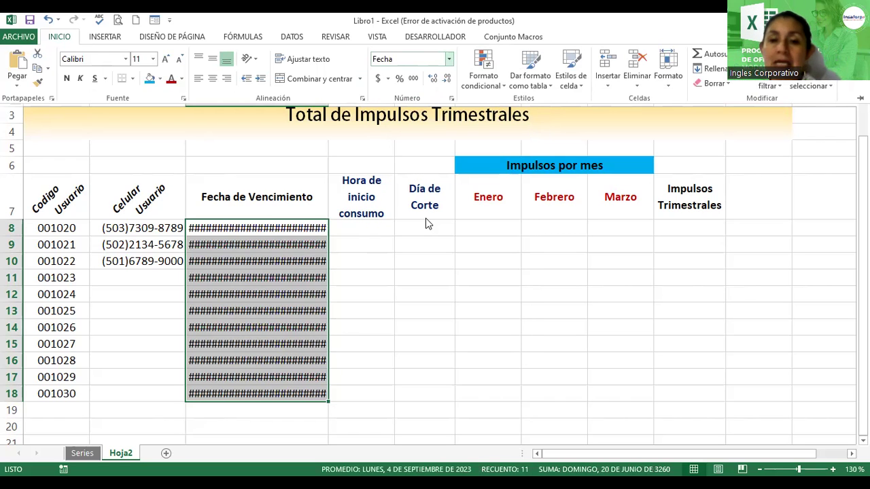
- Widen column C to fit long dates like 'miércoles, 30 de agosto de 2023'
left_click(318, 122)
left_click_drag(328, 99, 374, 101)
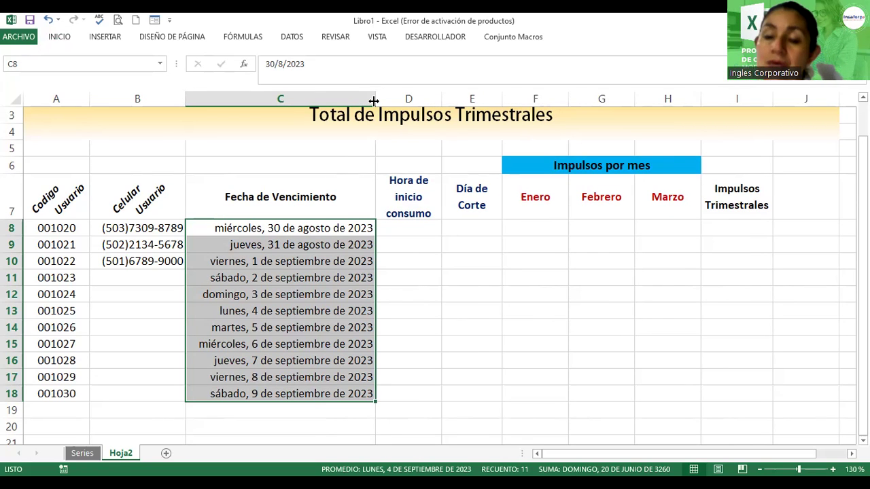
left_click(758, 469)
left_click(758, 469)
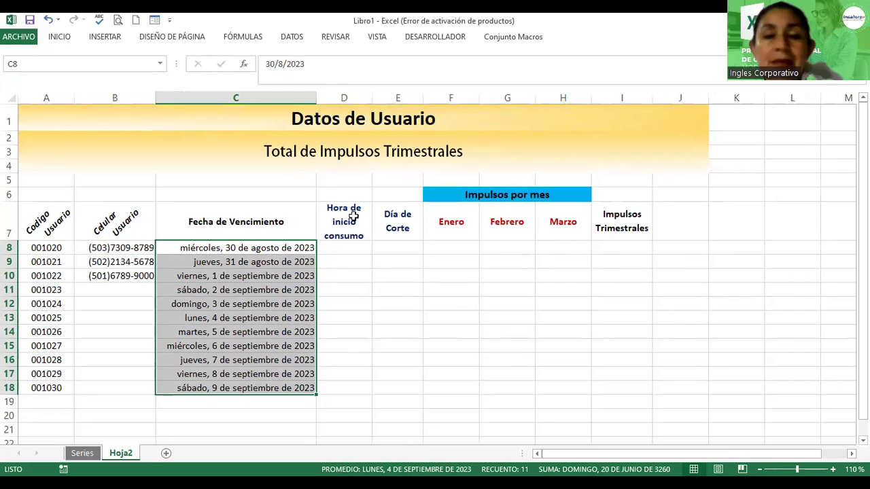
- Pin the Inicio ribbon open and browse the Number Format list
left_click(60, 37)
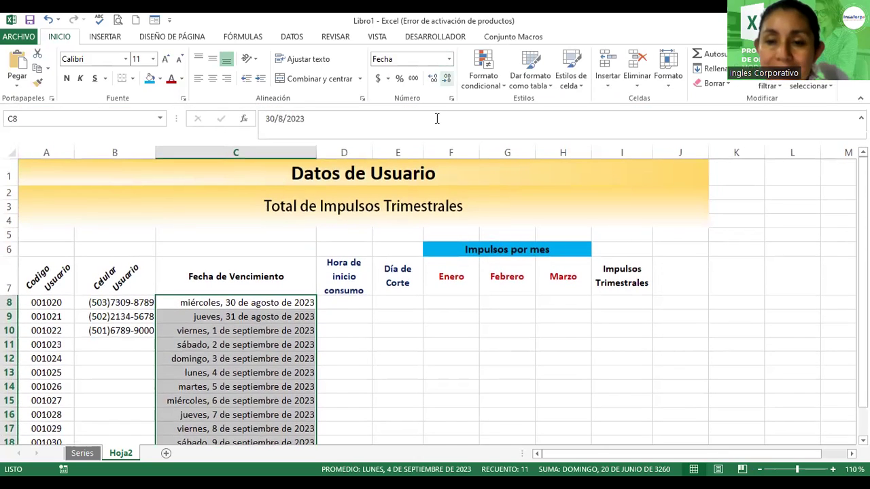
left_click(449, 60)
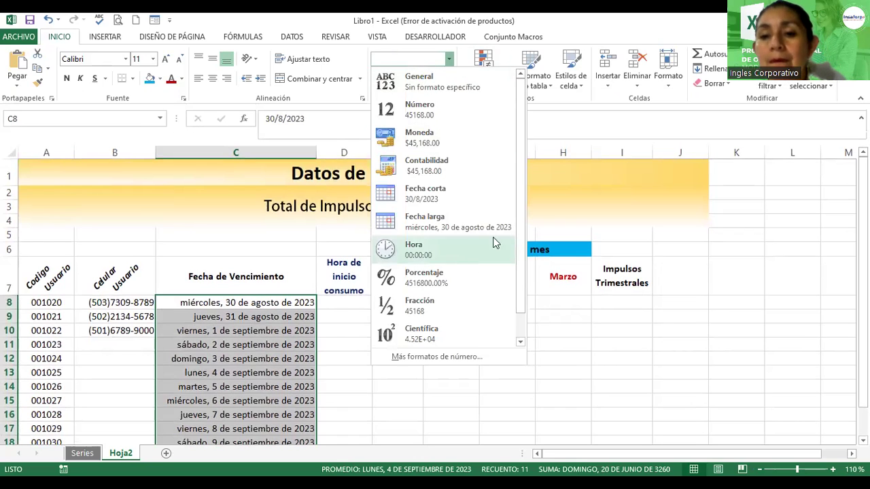
scroll(518, 210, "down", 1)
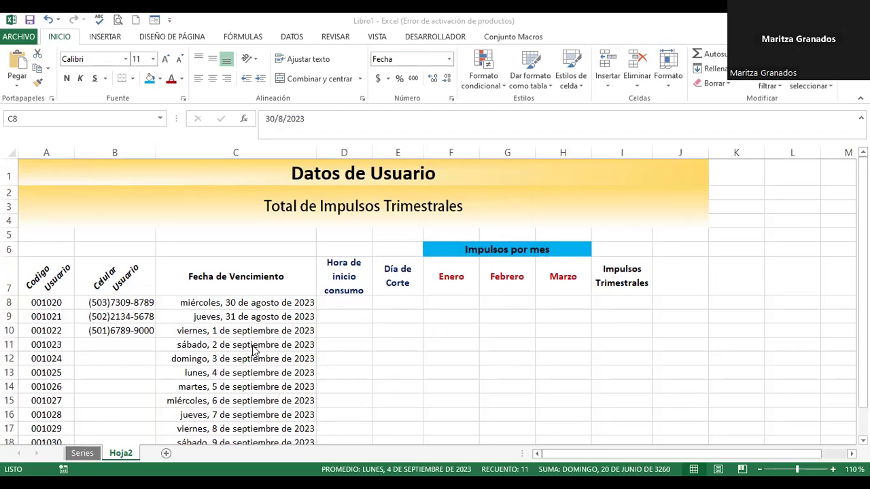
- Enter 10:30 as the first start time in D8
left_click(363, 301)
type("10:")
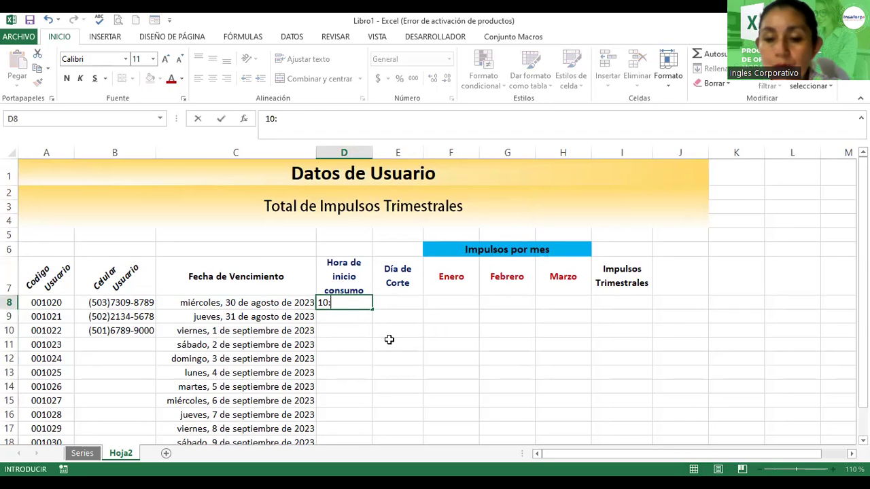
type("30")
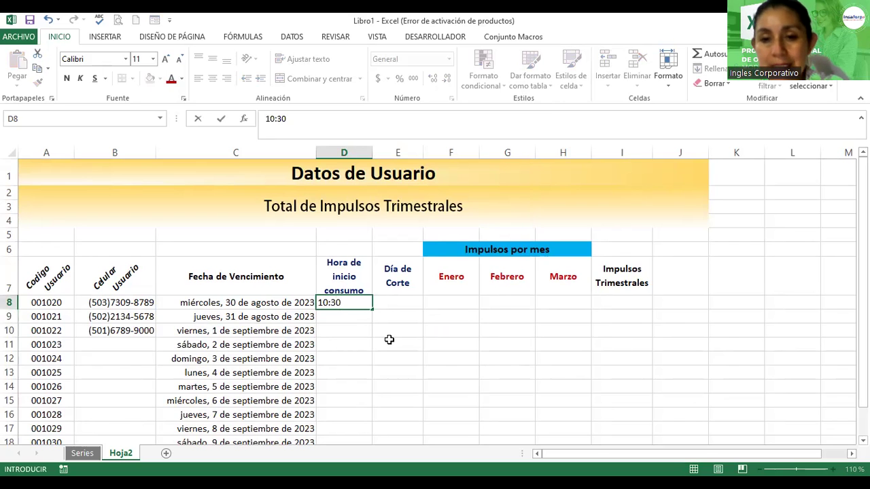
key("Return")
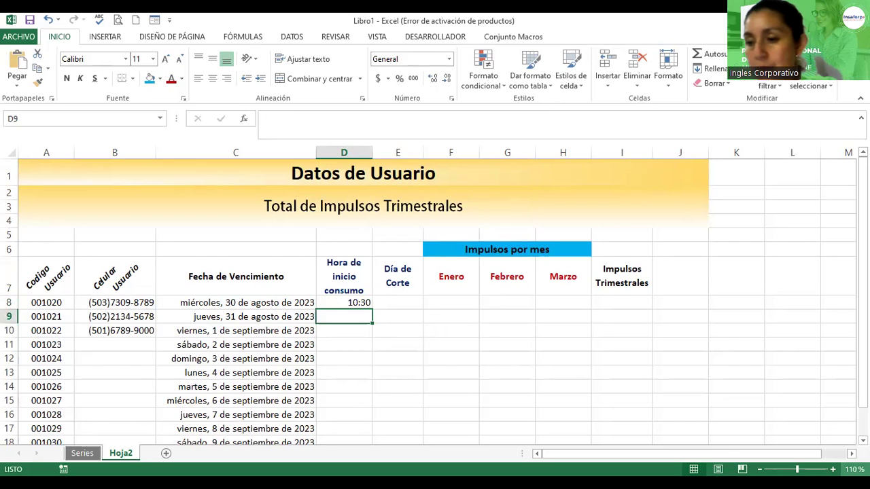
left_click(832, 469)
scroll(731, 429, "up", 2, "ctrl")
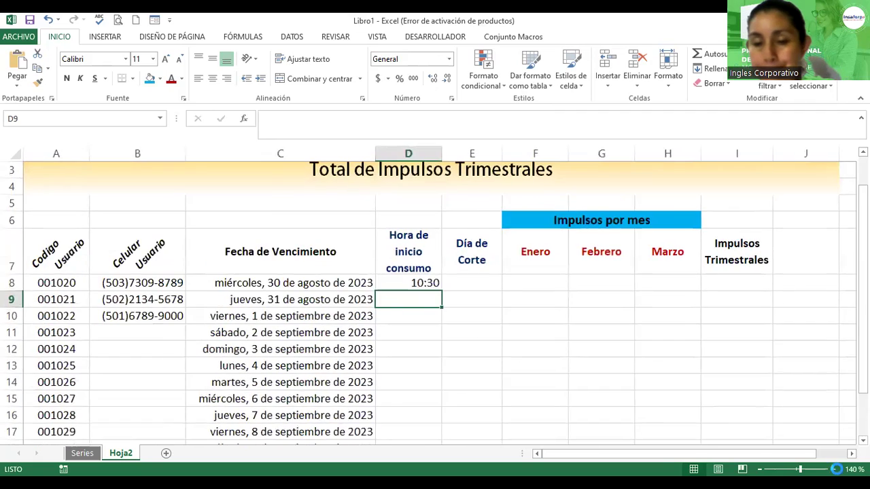
double_click(495, 286)
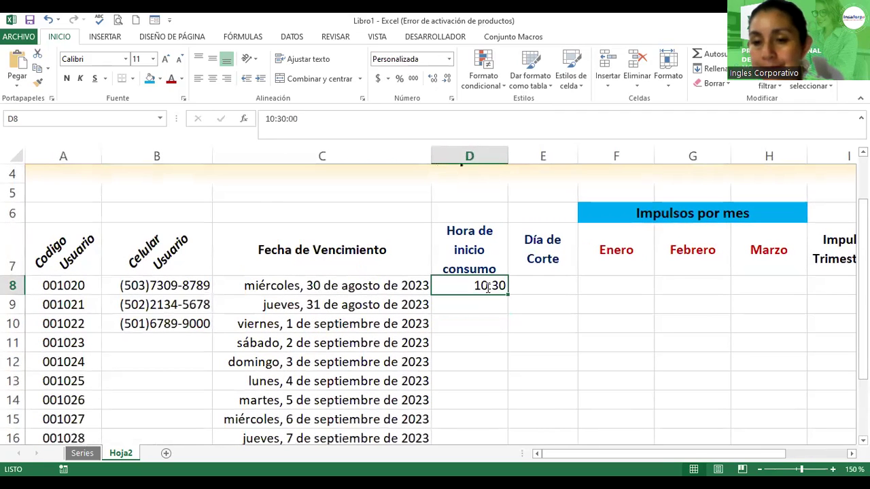
left_click(483, 305)
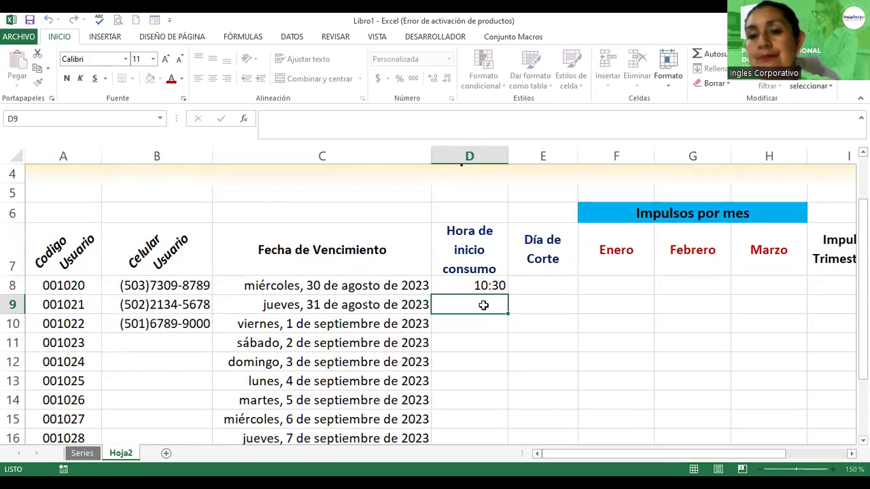
- Enter 11:15 in D9 and 2:00 p.m. in D10
type("11:")
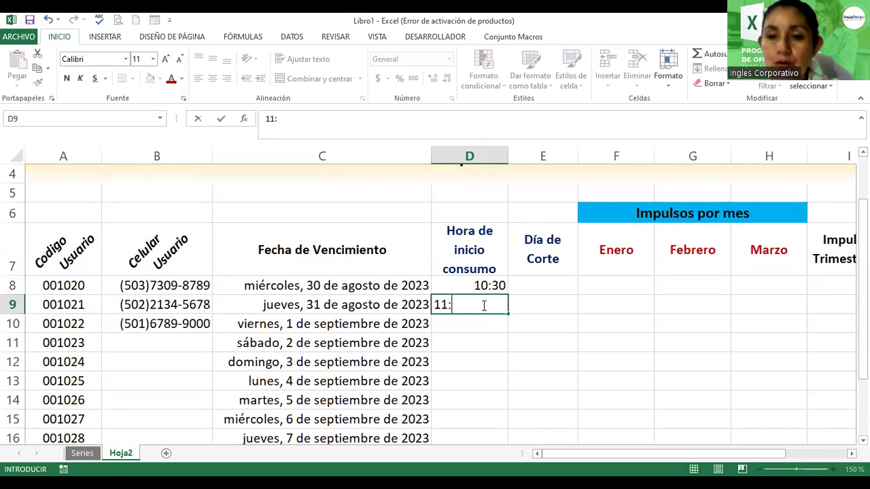
type("15")
key("Return")
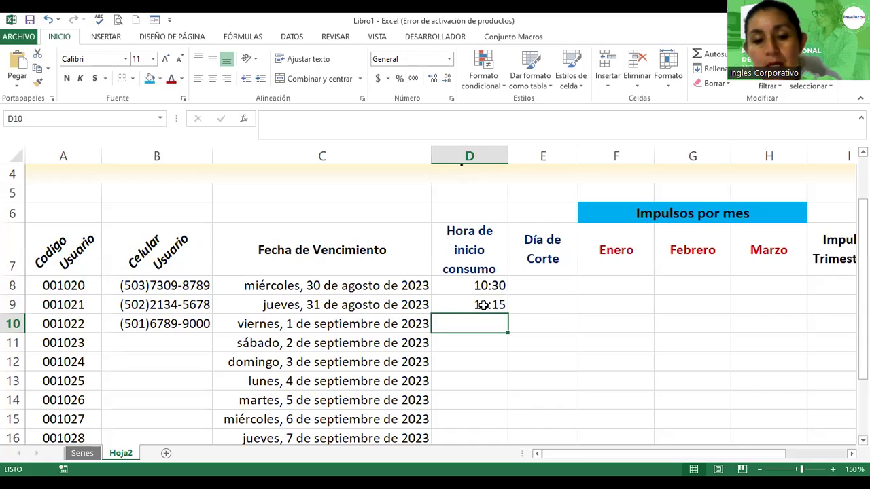
type("2:00")
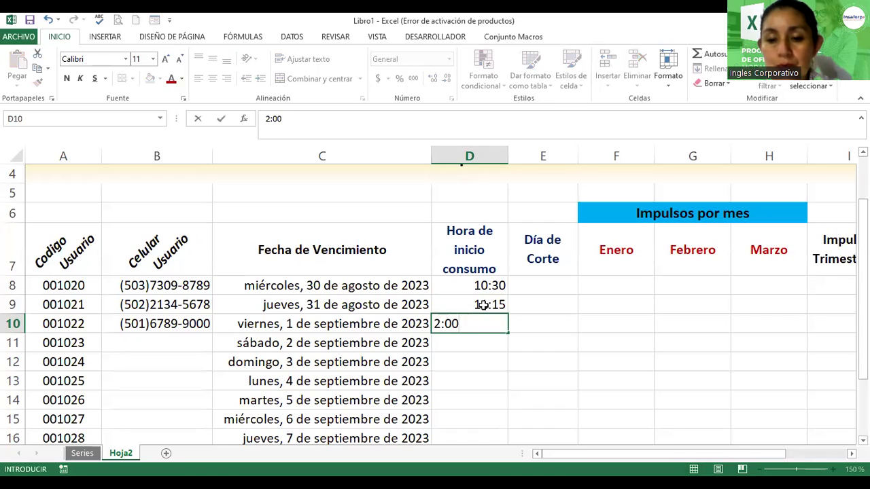
type(" pm")
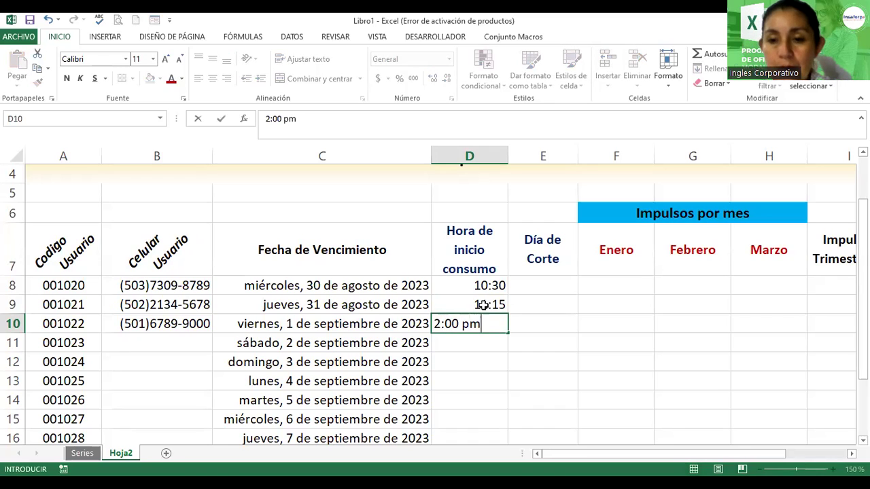
key("BackSpace")
key("BackSpace")
key("BackSpace")
type("p.m")
key("Return")
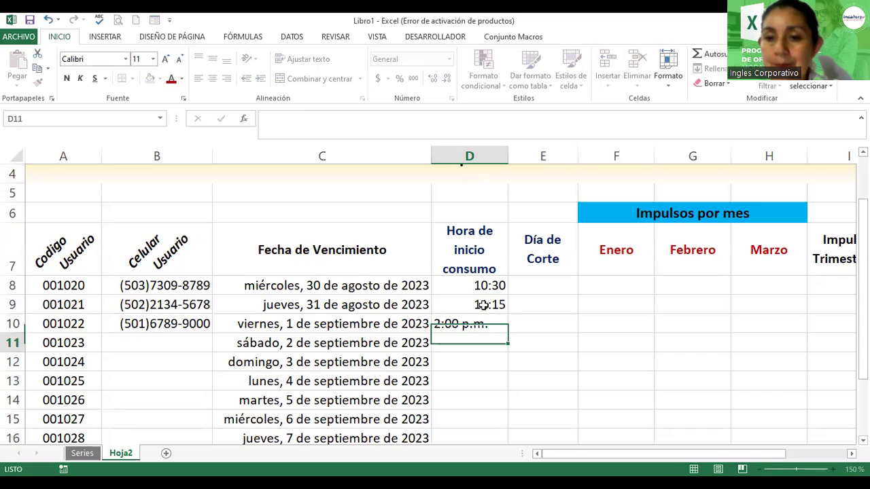
- Correct D10 to 2:00 p. m. and enter 3:15 pm in D11
left_click(465, 322)
double_click(495, 325)
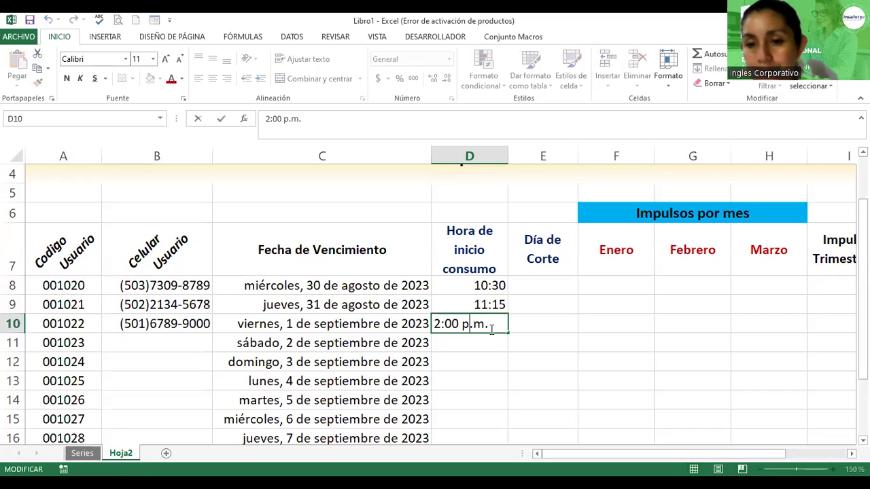
key("BackSpace")
key("BackSpace")
key("BackSpace")
type("m")
key("Return")
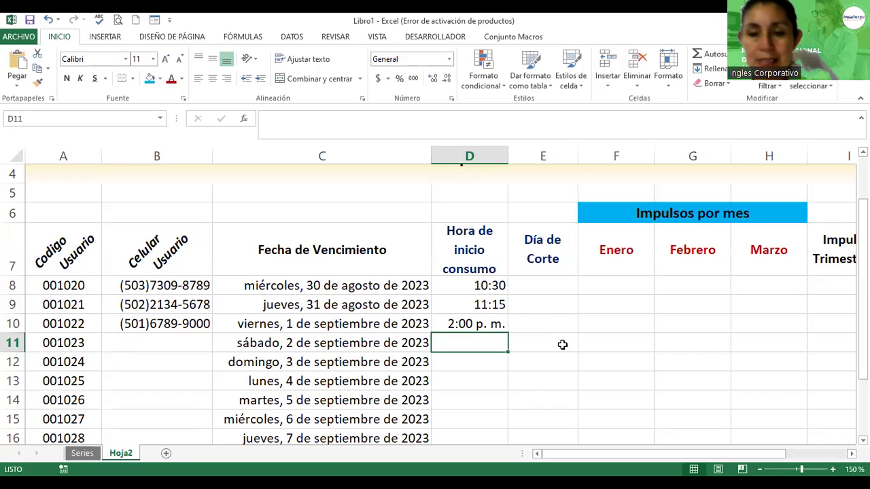
type("3:15 ")
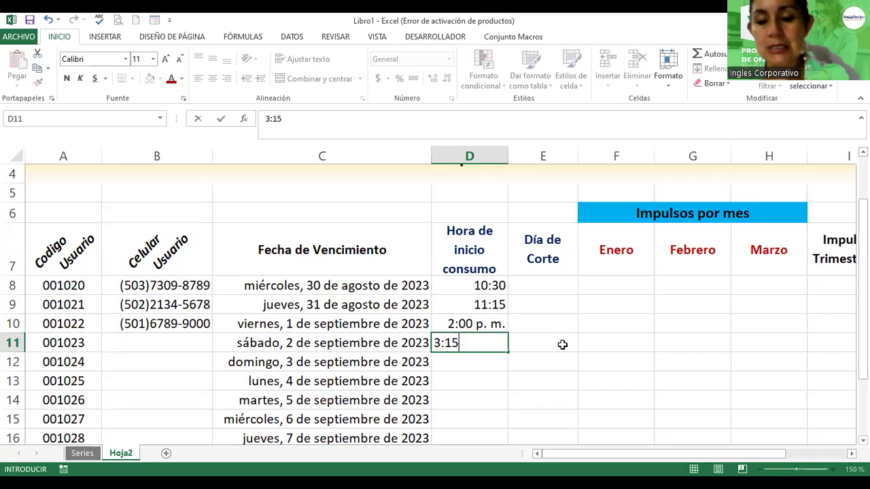
type("pm")
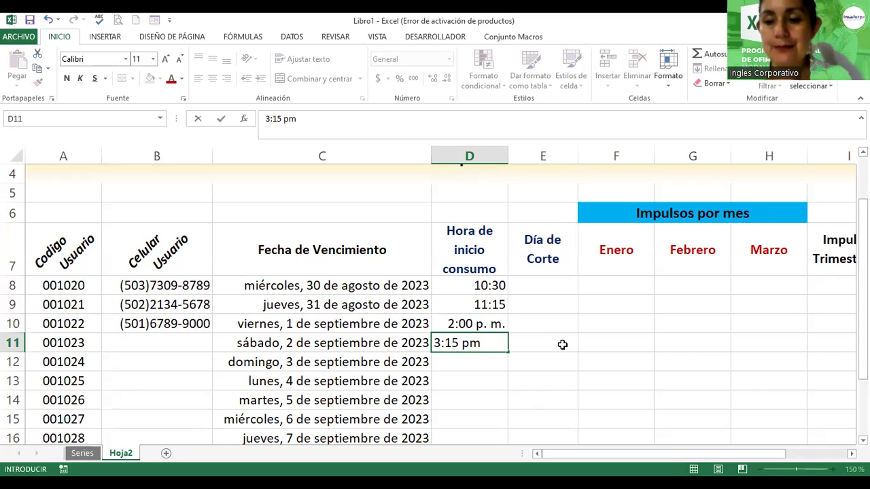
key("Return")
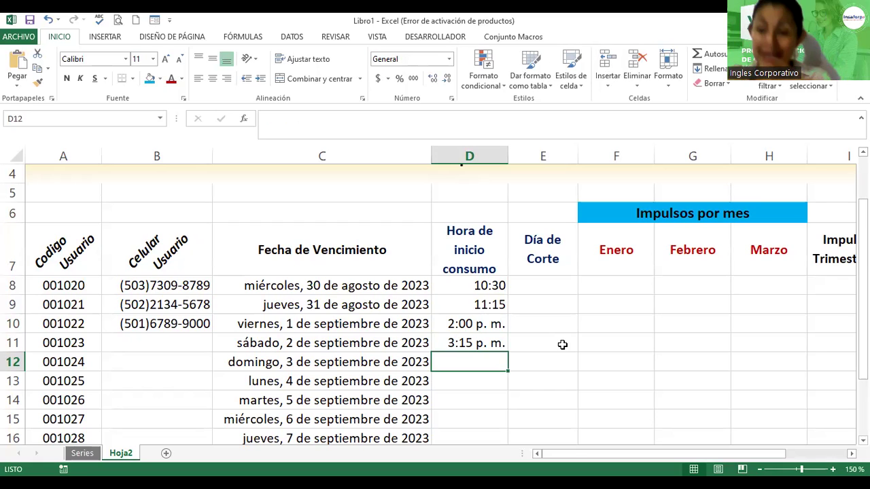
- Format the start times in D8:D14 with the Hora time format
left_click_drag(486, 284, 503, 433)
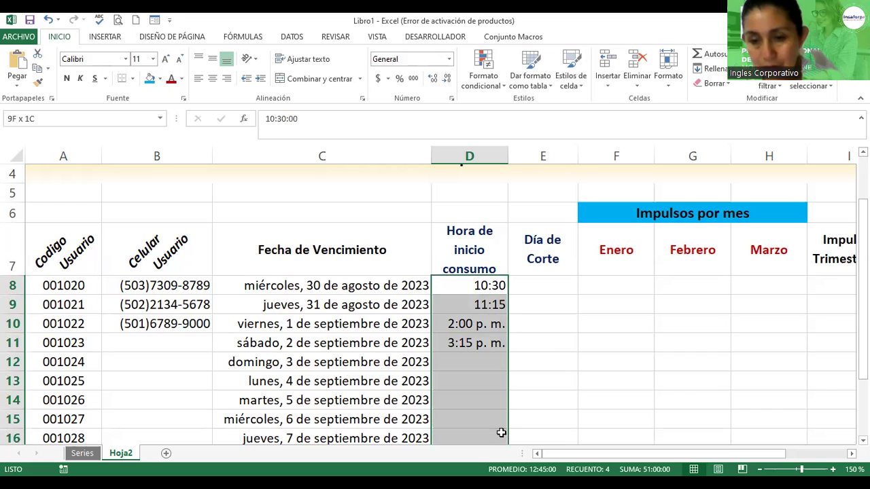
left_click(449, 59)
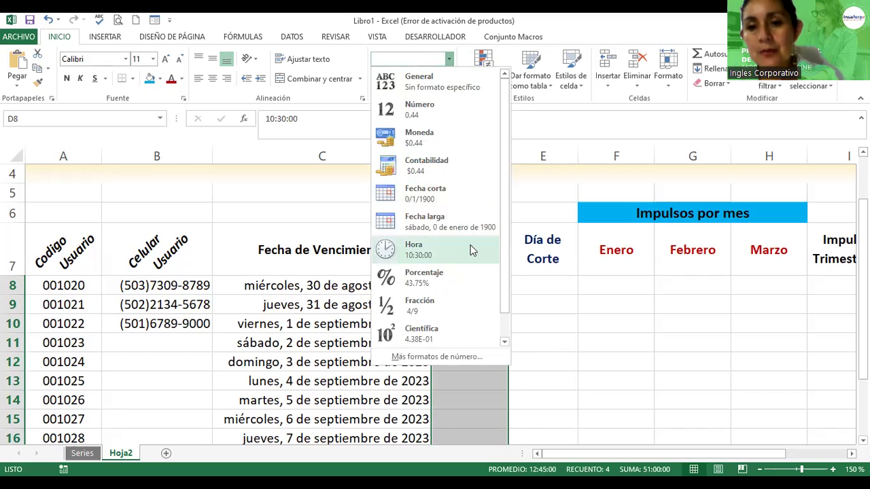
left_click(405, 252)
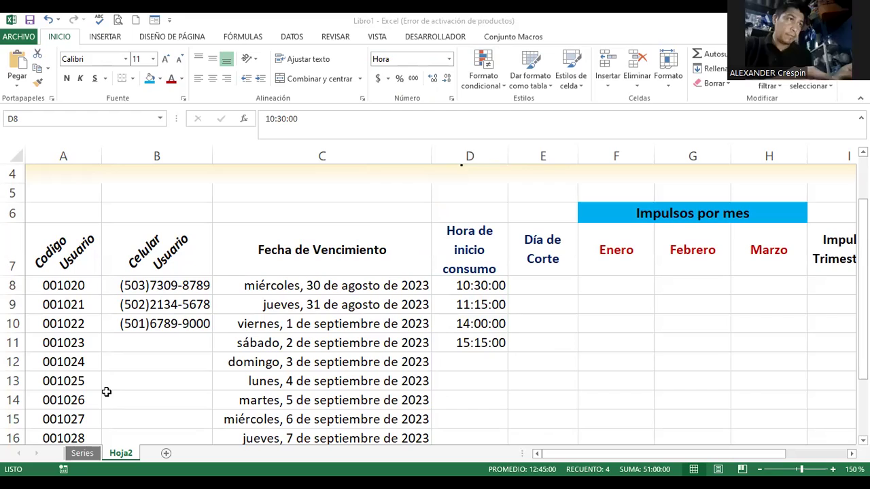
- Enter Lunes as the first cutoff day in E8
left_click(538, 283)
double_click(540, 286)
type("Lunes")
key("Return")
- Autofill weekdays from Lunes down E8:E16, ending at Martes
left_click(538, 286)
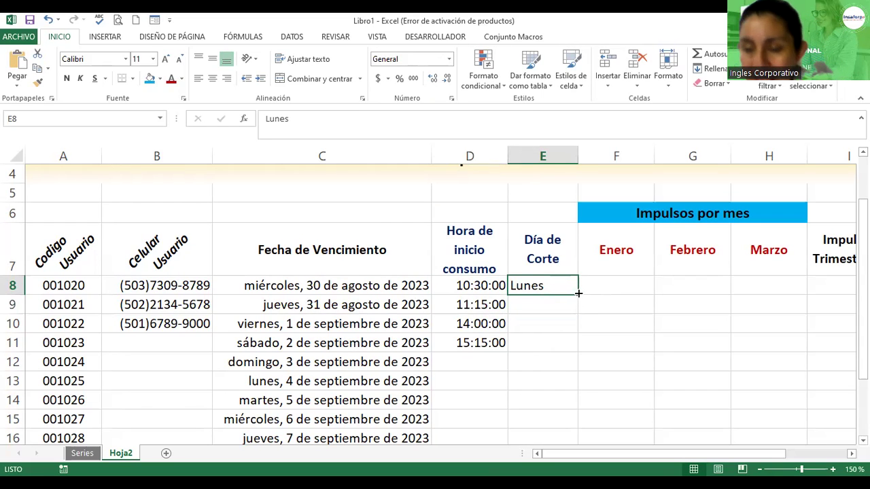
left_click_drag(578, 293, 574, 361)
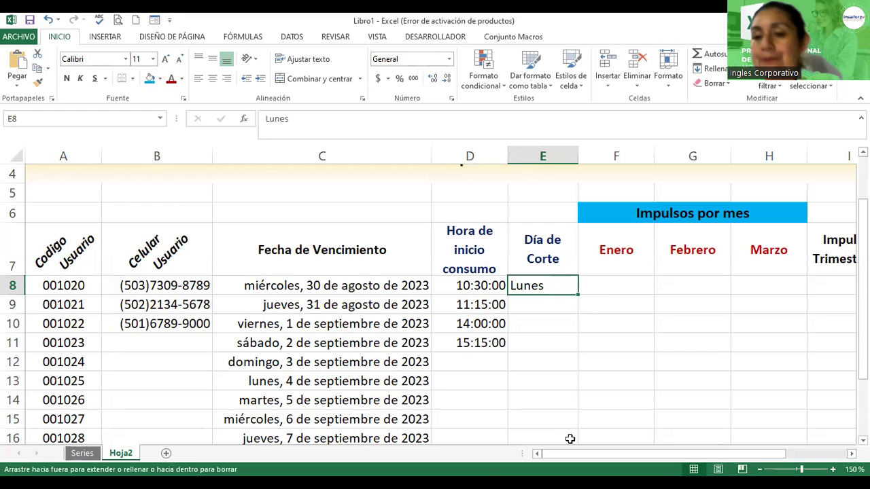
left_click_drag(574, 361, 571, 440)
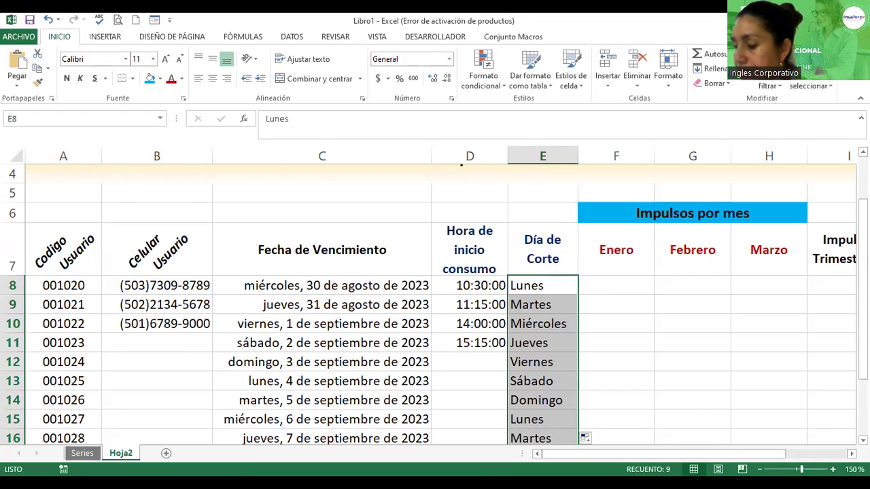
scroll(575, 317, "down", 1, "ctrl")
scroll(575, 316, "down", 1, "ctrl")
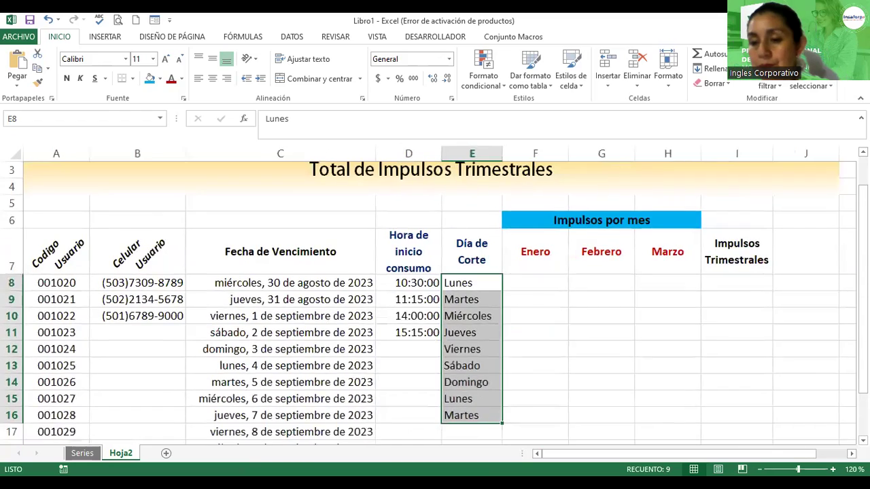
scroll(575, 317, "down", 1, "ctrl")
left_click(503, 284)
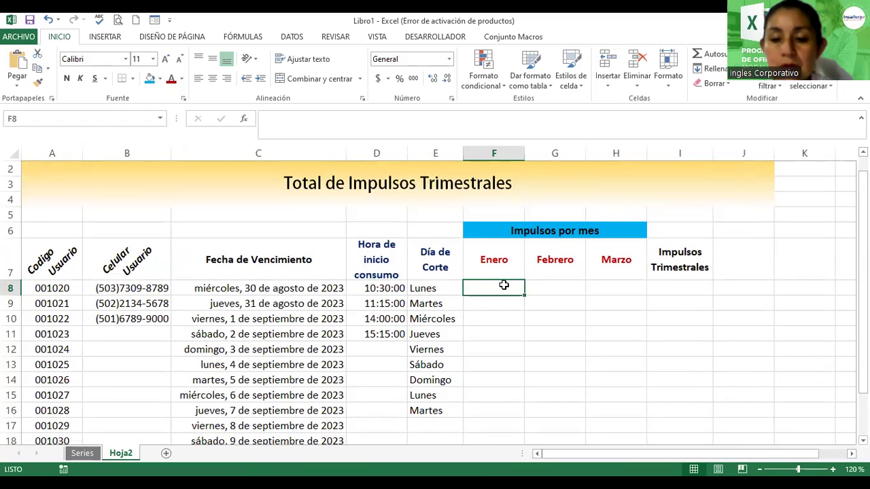
- Enter 80 and 90 in F8:F9 and fill the Enero series up to 180 in F18
type("80")
key("Return")
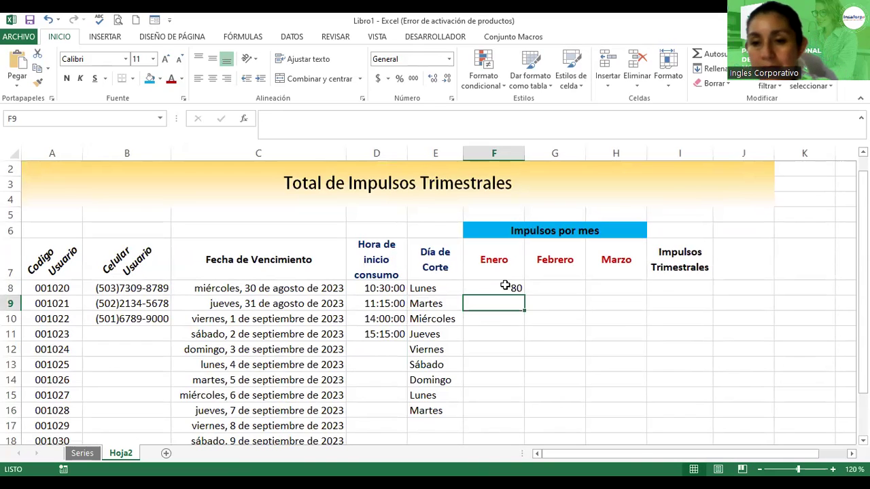
left_click(515, 287)
left_click(496, 301)
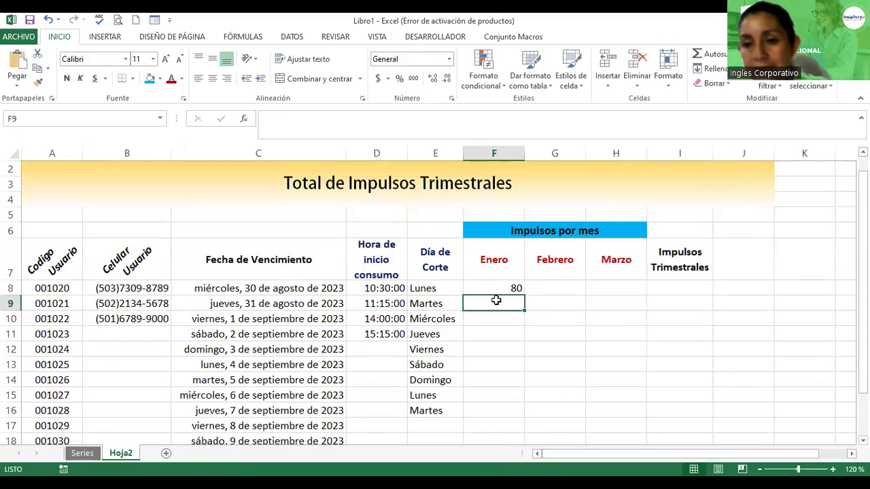
type("90")
key("Return")
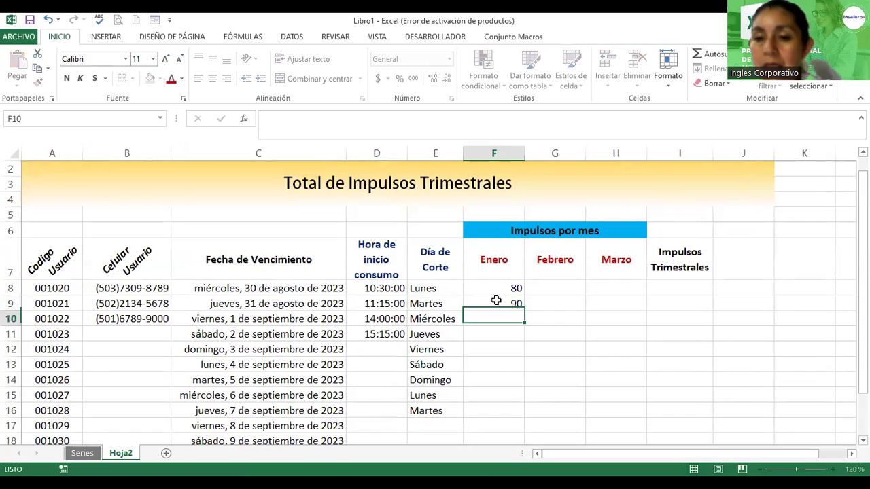
left_click_drag(492, 291, 526, 329)
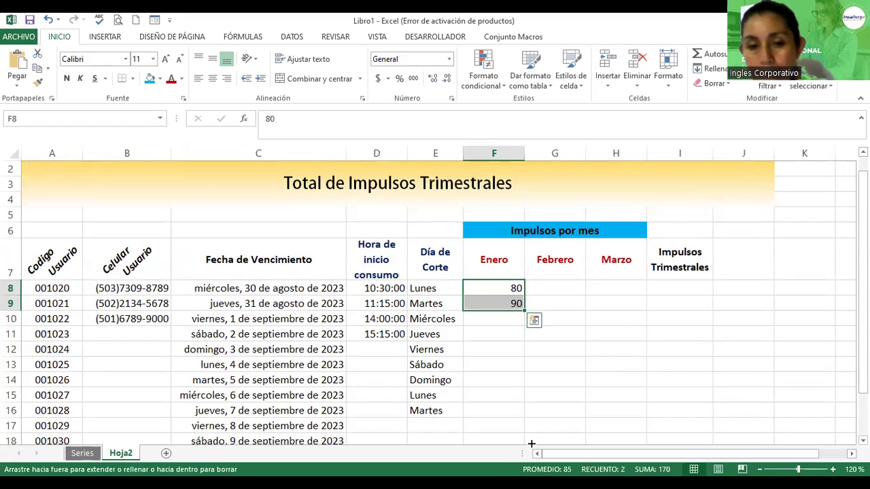
left_click_drag(533, 435, 534, 445)
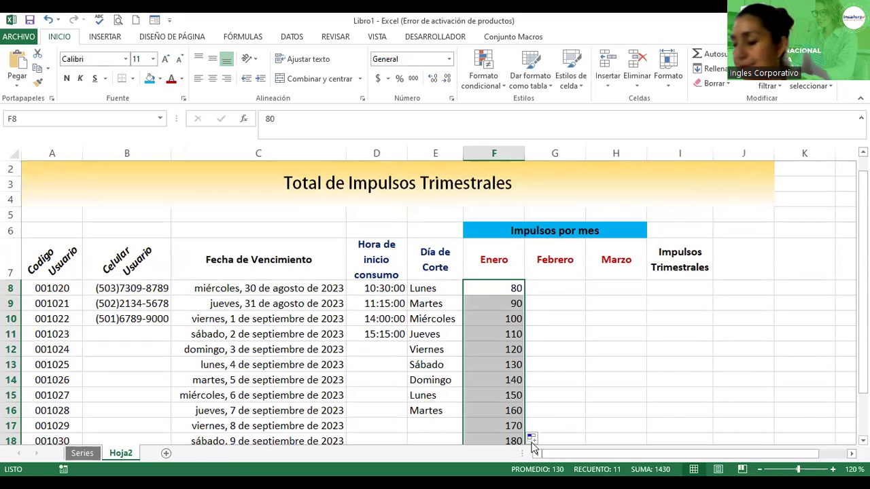
- Enter -5 in G8 and -10 in G9 as the Febrero starting values
left_click(541, 289)
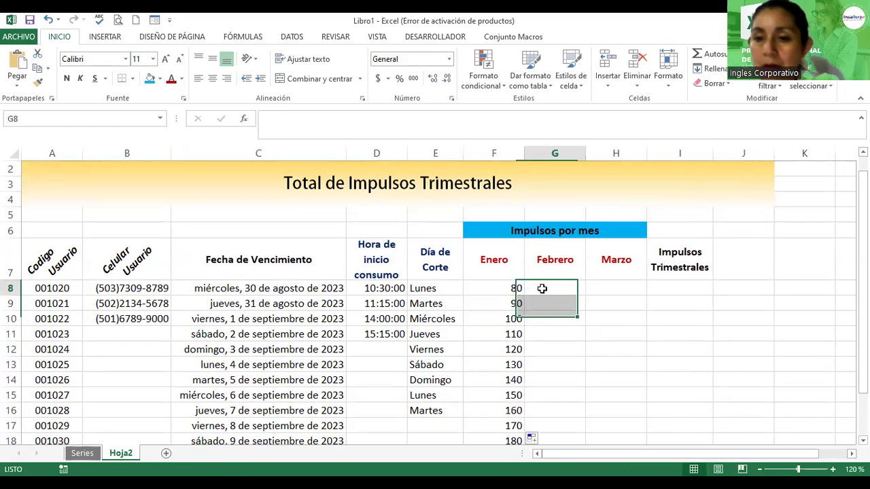
type("-5")
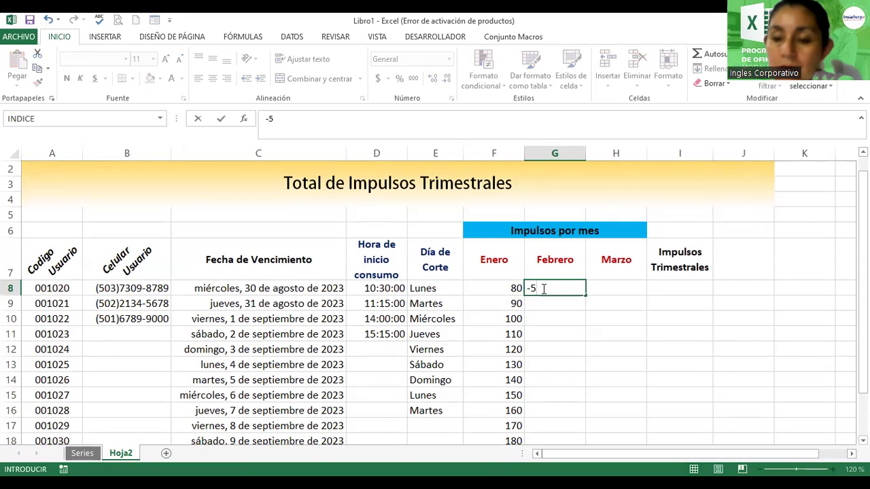
key("Return")
type("-1")
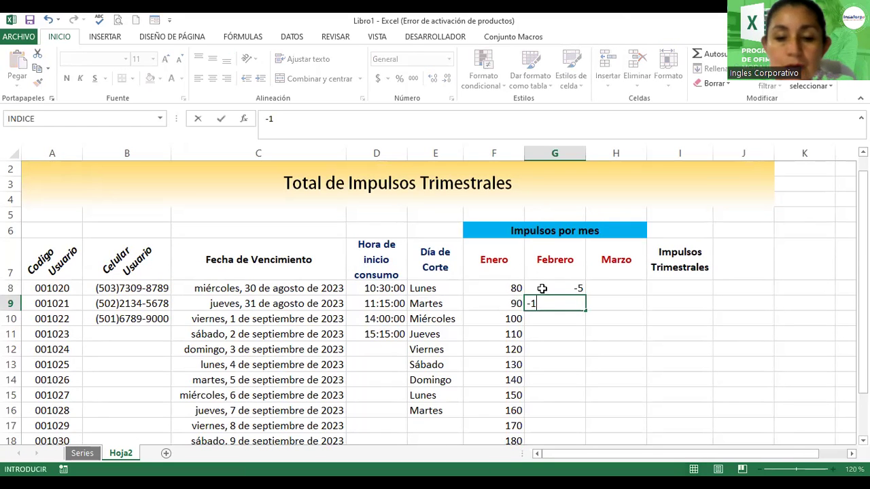
type("0")
key("Return")
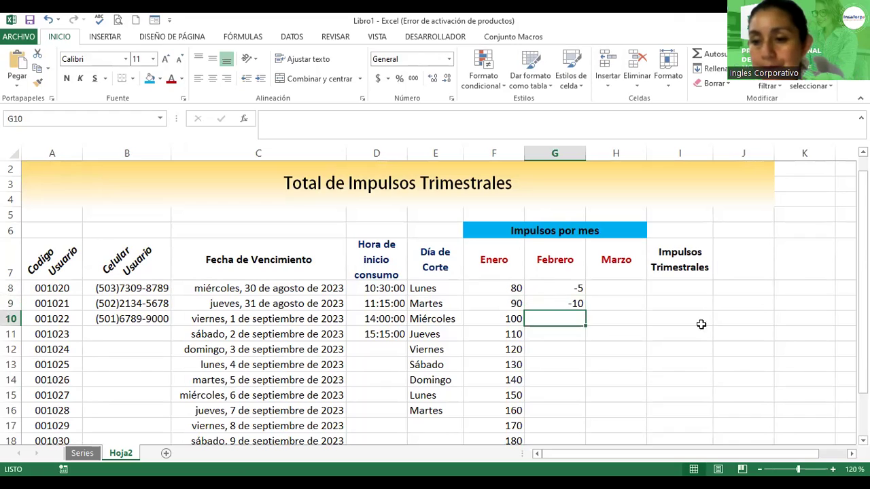
- Extend the -5, -10 pattern down G8:G17 so Febrero ends at -50
left_click_drag(798, 469, 802, 469)
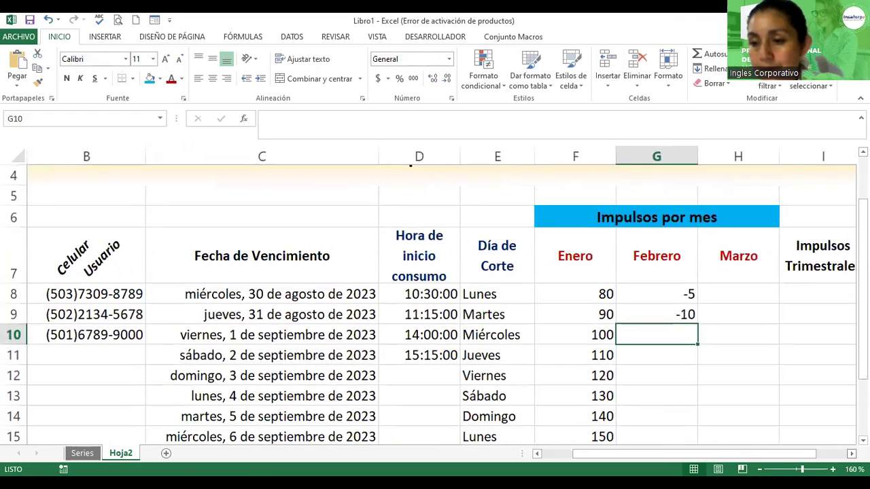
scroll(435, 299, "right", 3)
scroll(424, 233, "down", 3)
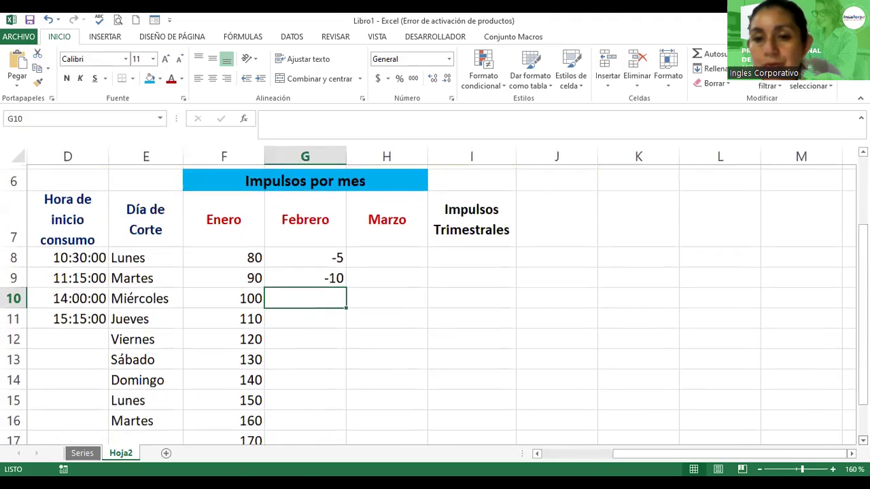
left_click_drag(322, 176, 354, 328)
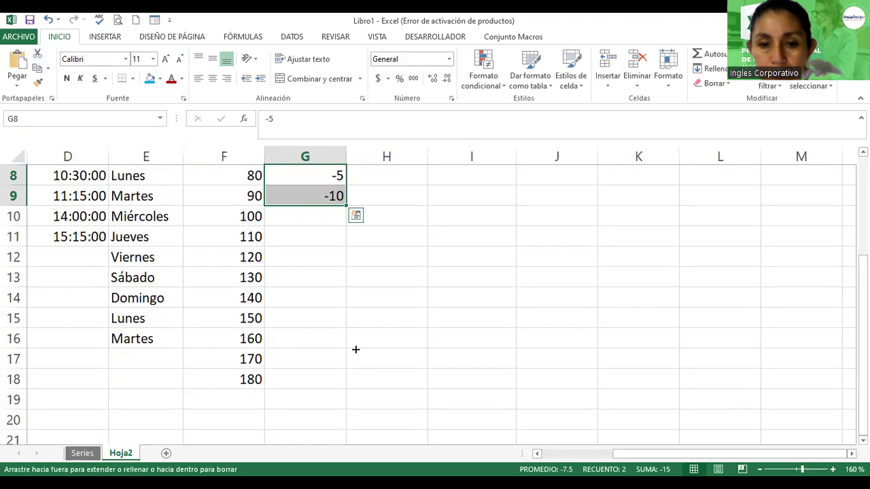
left_click_drag(354, 328, 354, 360)
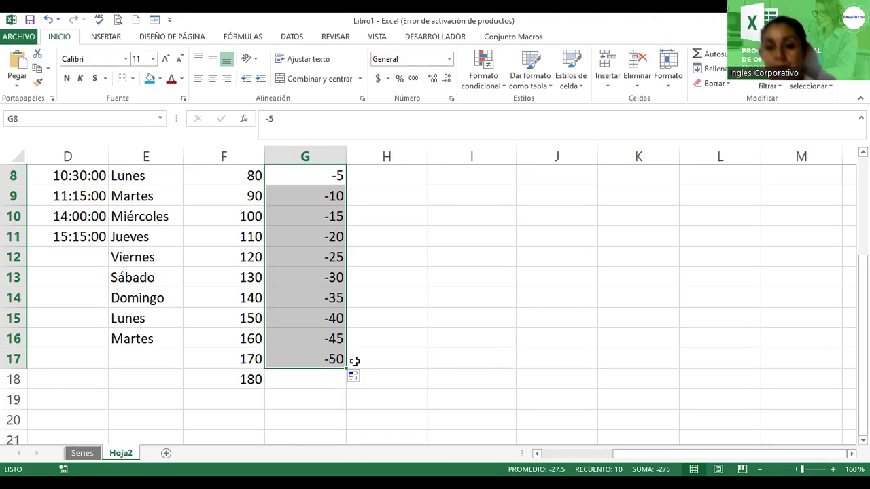
left_click(664, 303)
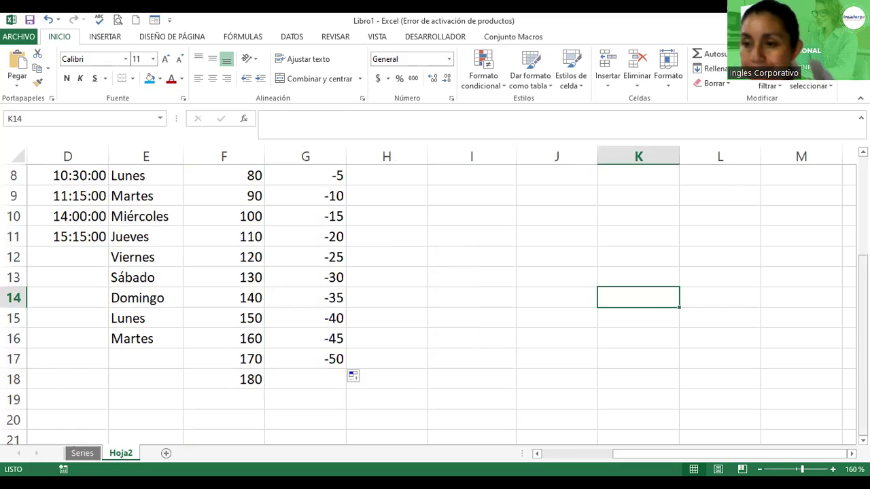
scroll(435, 303, "up", 2)
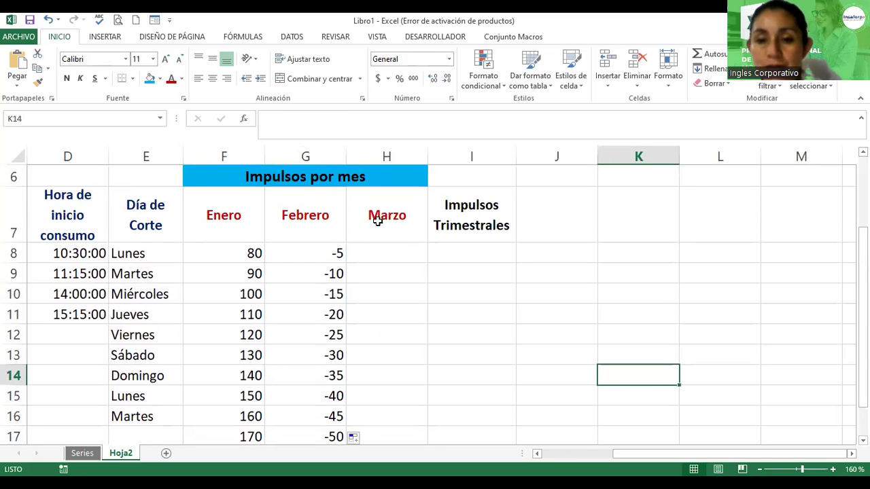
- Enter 50 in H8 and 100 in H9 as the Marzo starting values
left_click(379, 248)
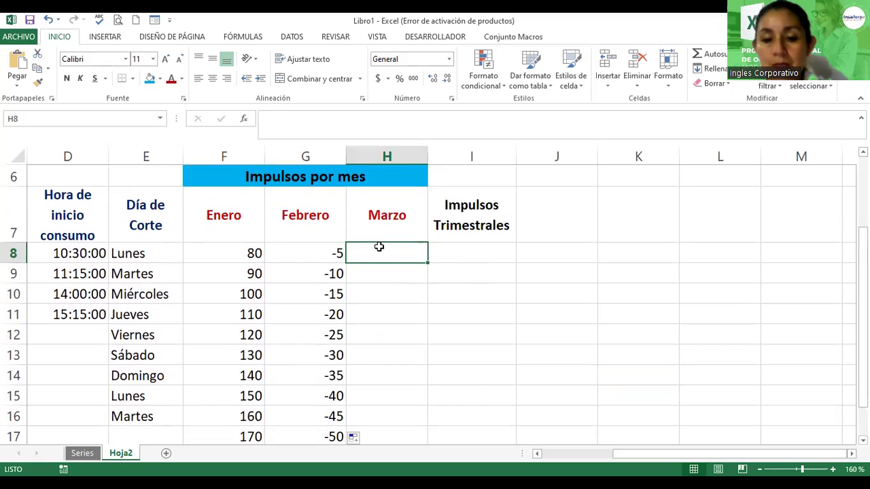
type("50")
key("Return")
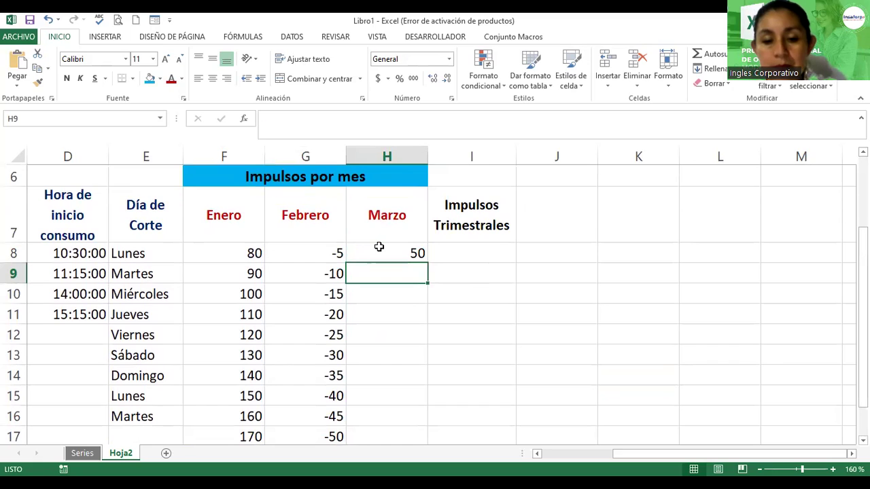
type("100")
key("Return")
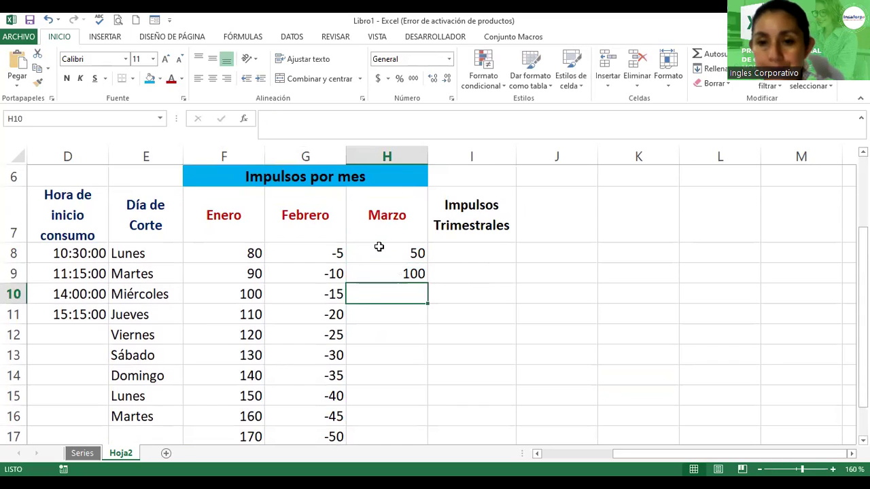
- Extend the 50, 100 pattern down H8:H17 so Marzo reaches 500
mouse_move(380, 257)
left_mouse_down()
mouse_move(385, 277)
mouse_move(429, 290)
mouse_move(441, 450)
left_mouse_up()
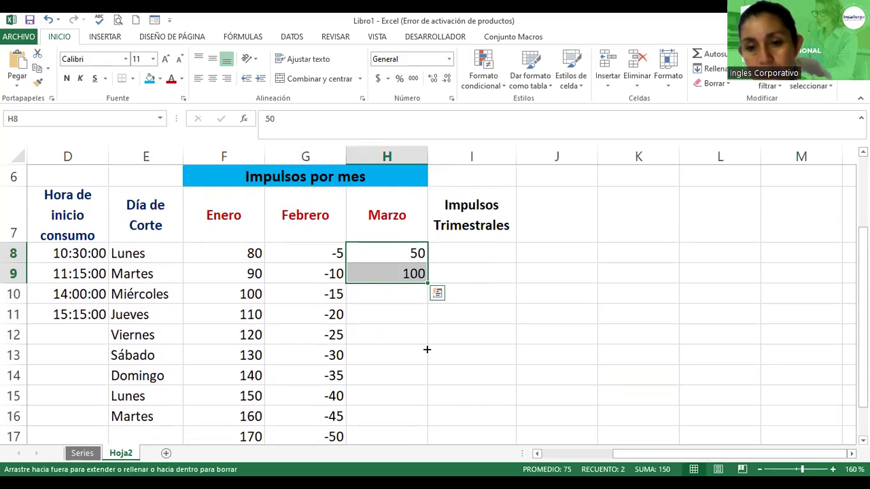
left_click_drag(427, 350, 429, 363)
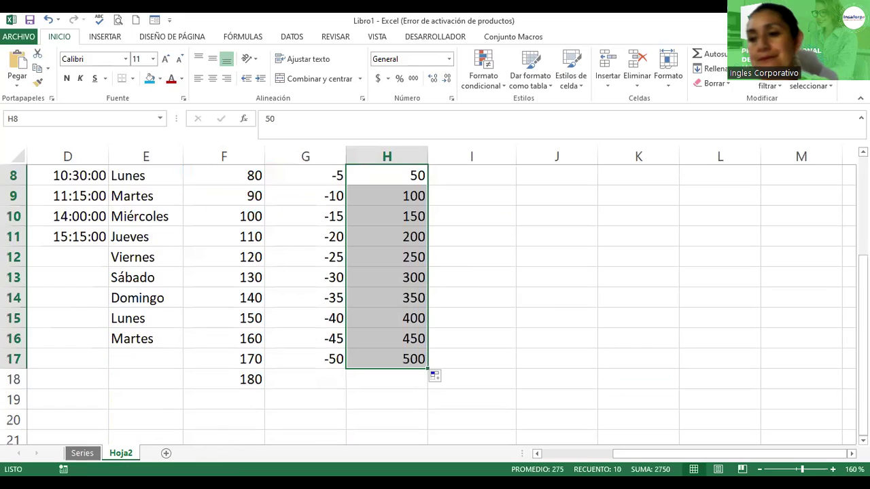
scroll(441, 299, "up", 1)
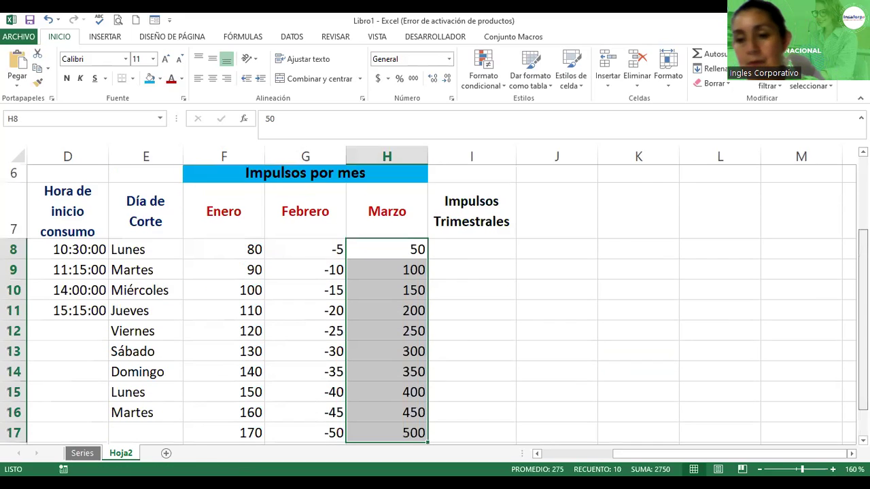
scroll(442, 299, "down", 1, "ctrl")
scroll(442, 300, "down", 1, "ctrl")
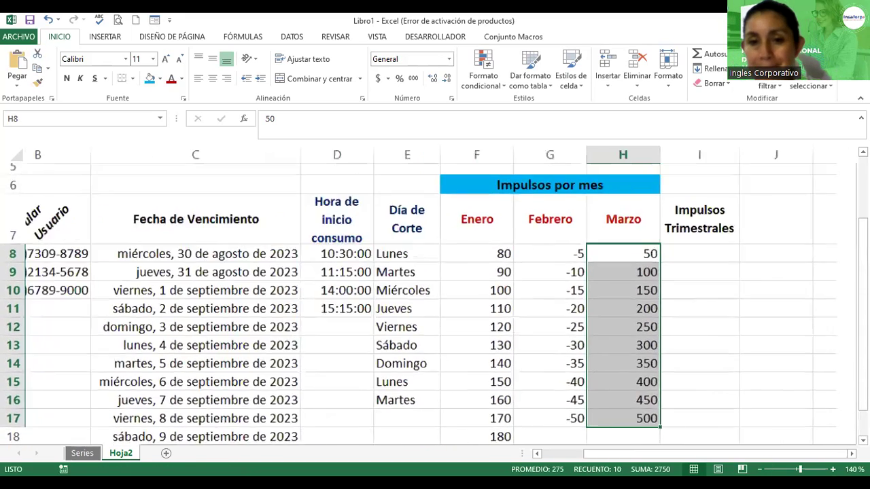
scroll(442, 299, "down", 1, "ctrl")
scroll(442, 299, "down", 1, "ctrl")
scroll(442, 299, "down", 1, "ctrl")
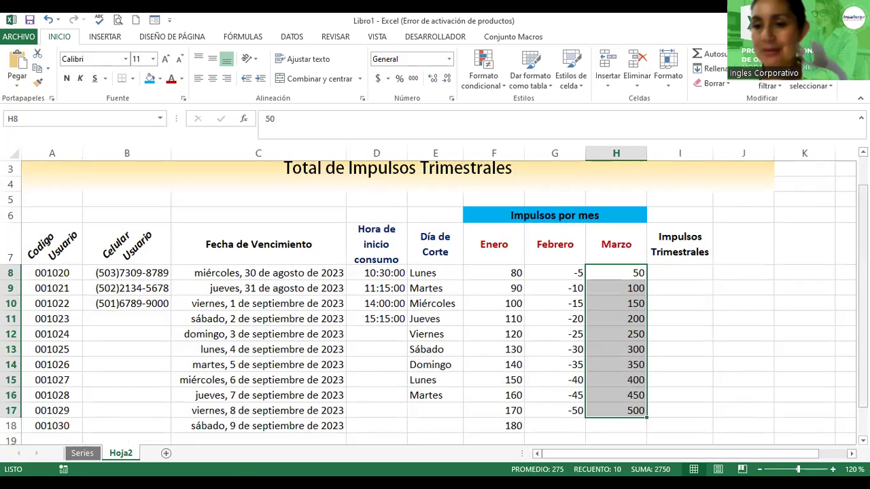
left_click_drag(671, 271, 671, 287)
left_click(671, 271)
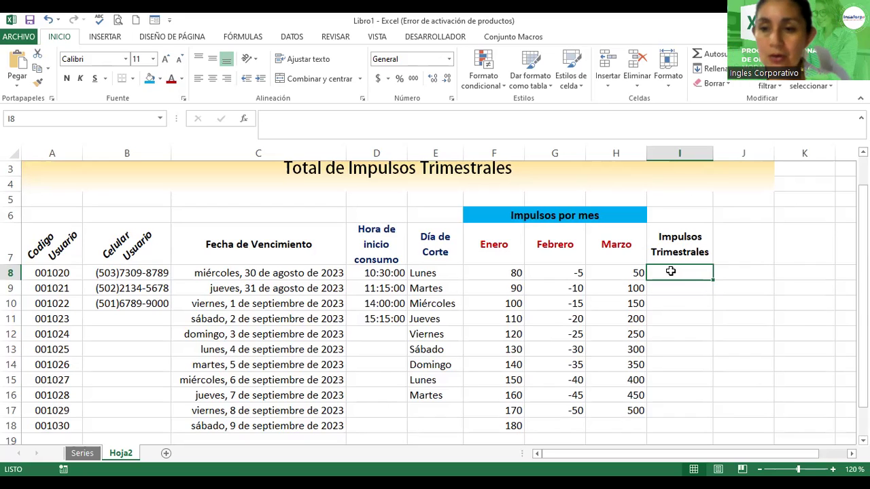
- Give I8:I18 the custom number format #"Impulsos, which Excel rejects as invalid
left_click_drag(671, 271, 680, 426)
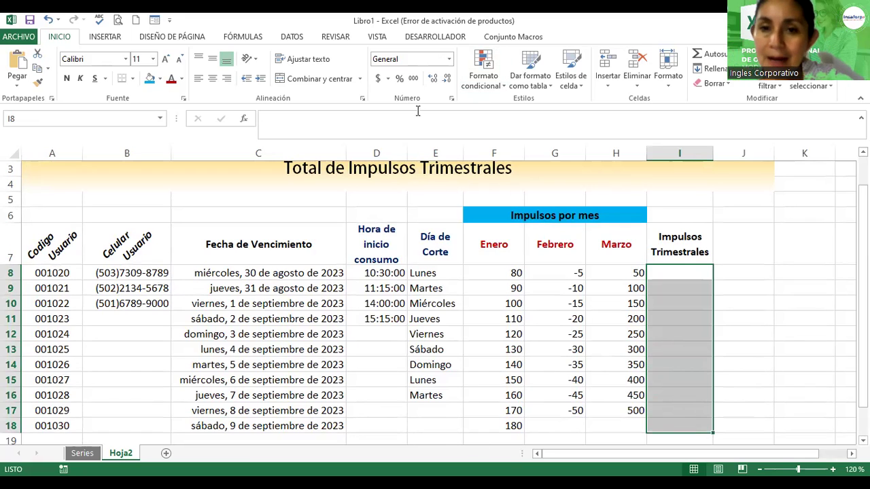
left_click(452, 98)
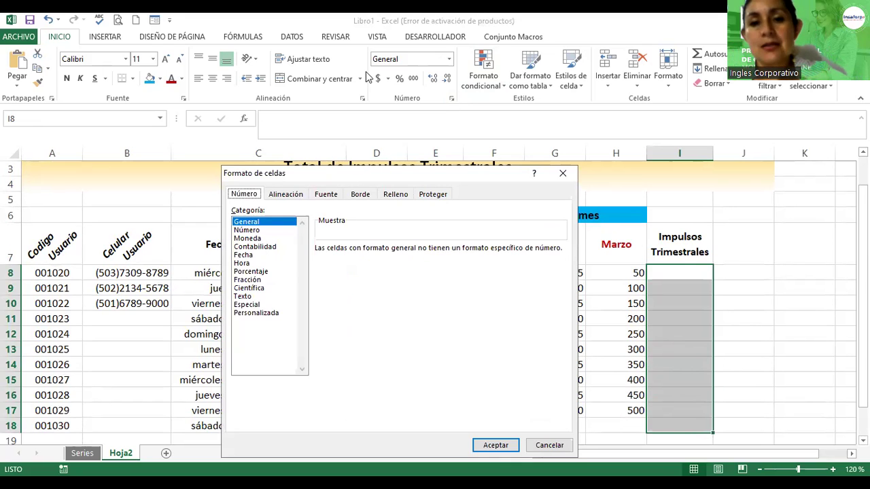
left_click(257, 217)
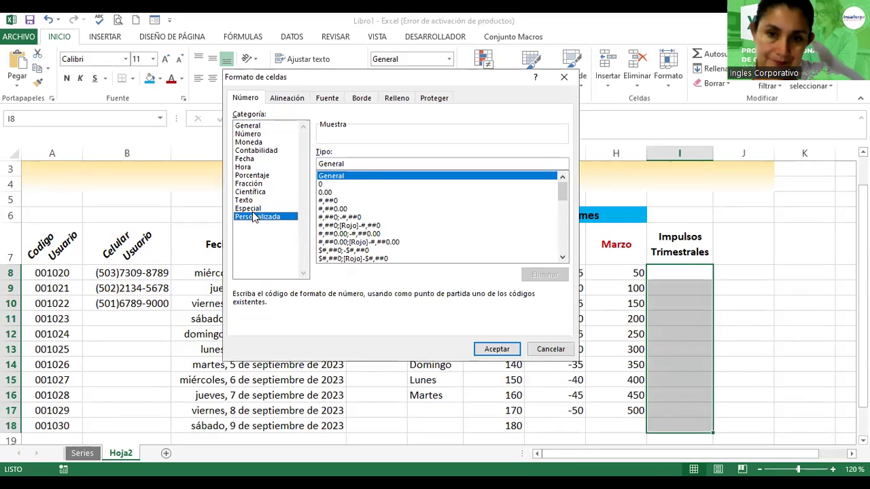
left_click_drag(356, 164, 302, 161)
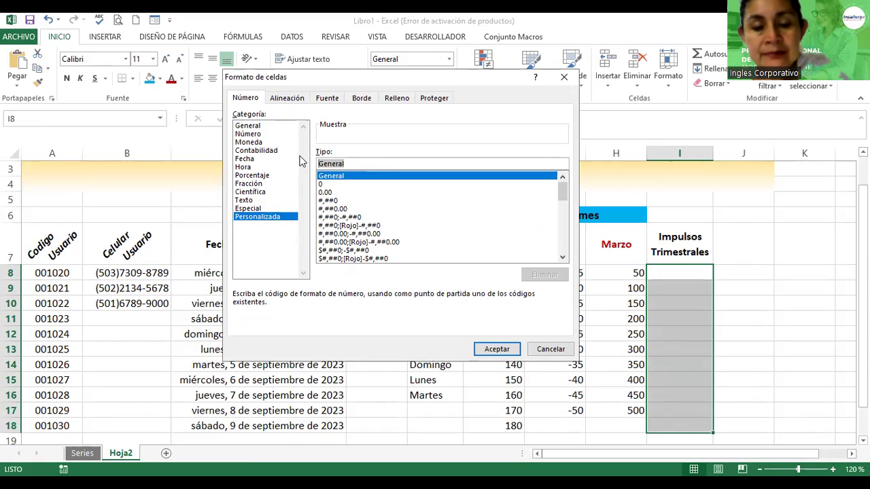
type("\"I")
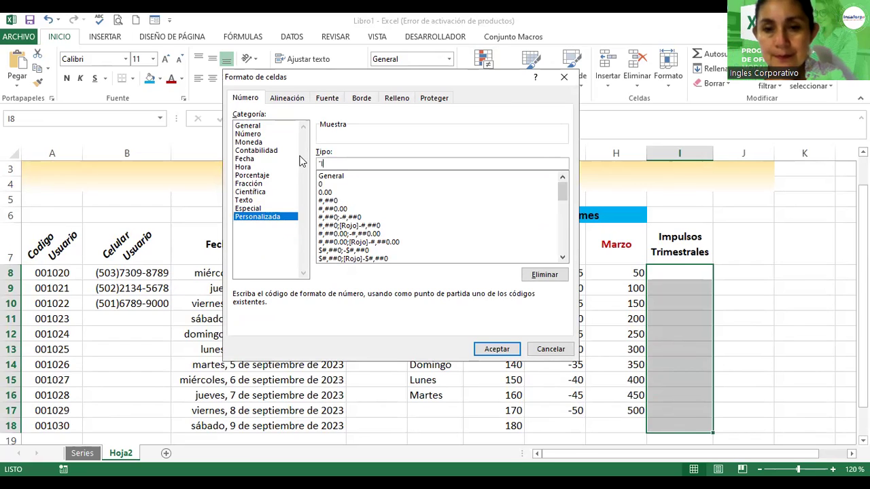
key("BackSpace")
key("BackSpace")
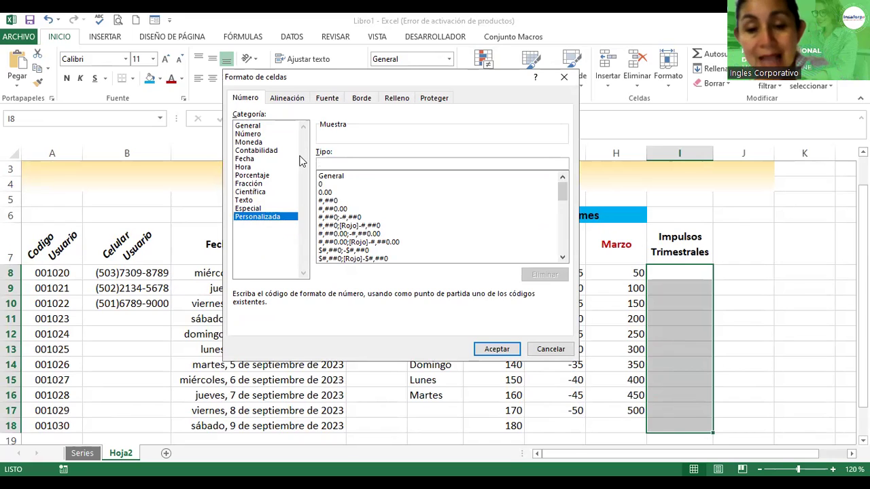
type("#\"")
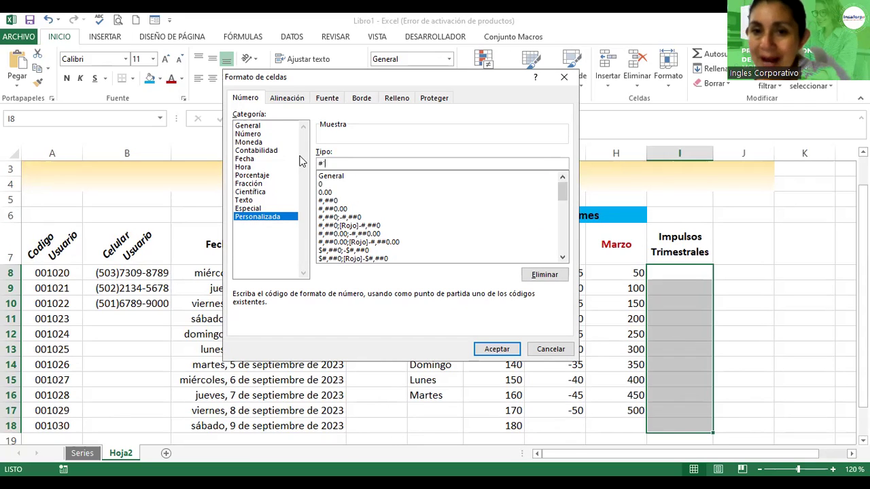
type("Impu")
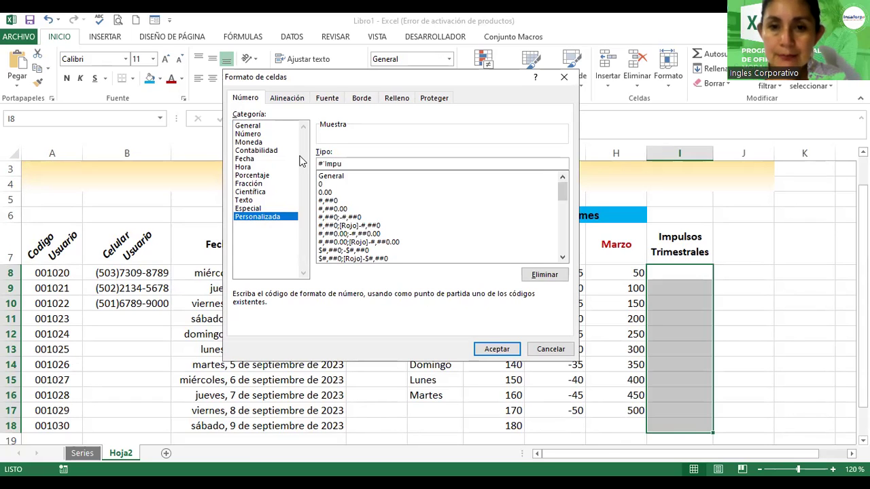
type("lsos")
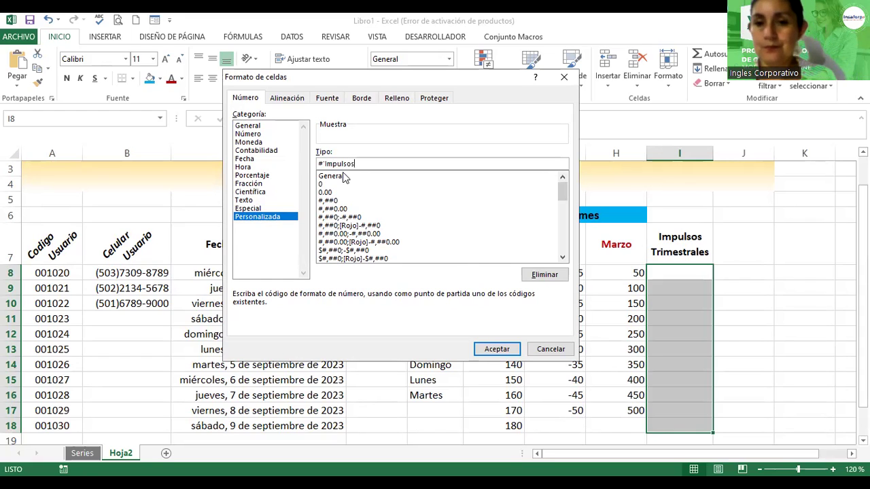
left_click(495, 354)
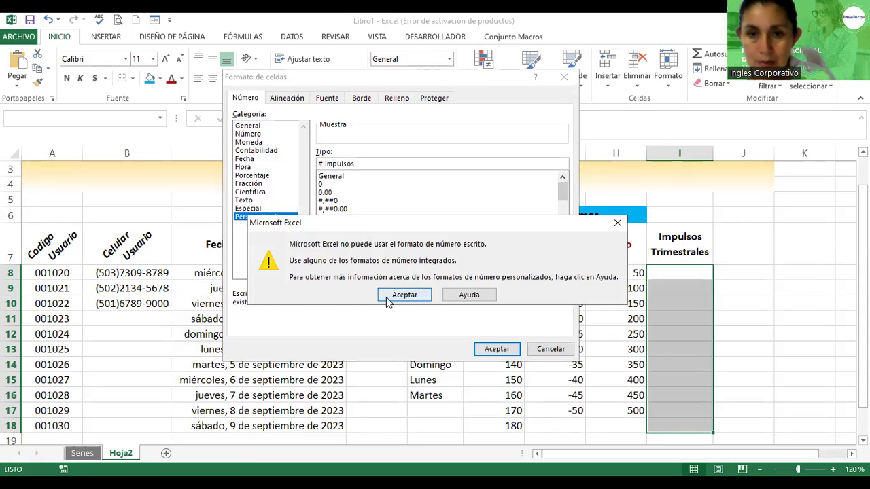
- Correct the custom code to #"Impulsos", apply it, then reopen Format Cells to verify
left_click(381, 299)
left_click(326, 166)
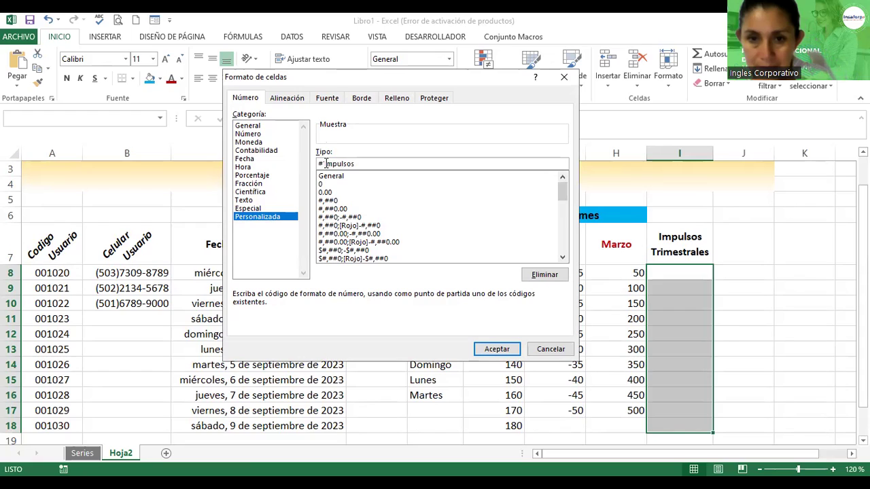
key("BackSpace")
type("\"")
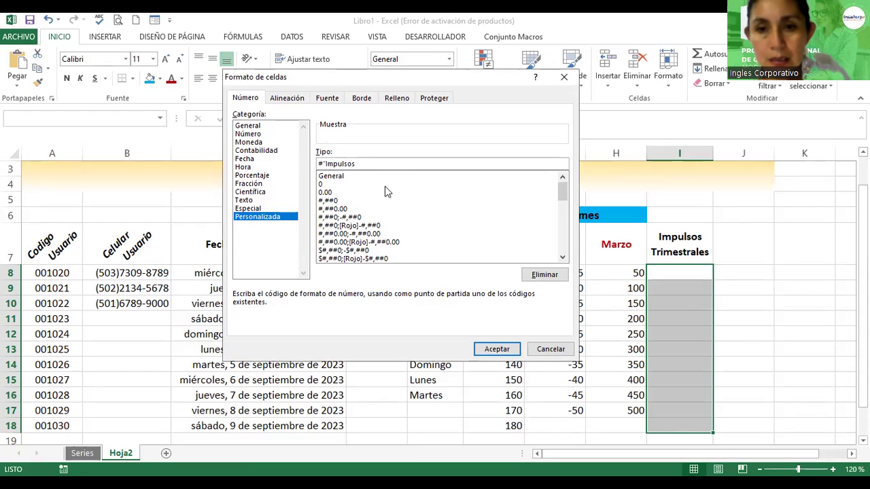
key("BackSpace")
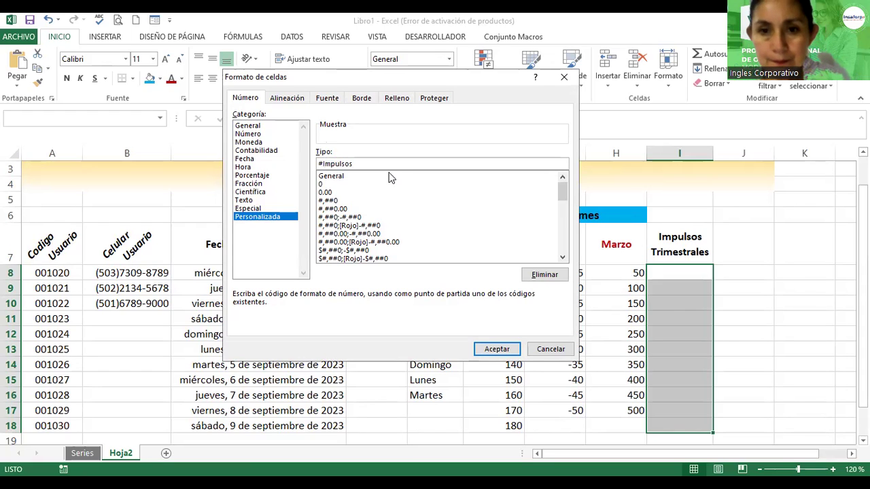
type("'")
left_click(369, 164)
type("\"")
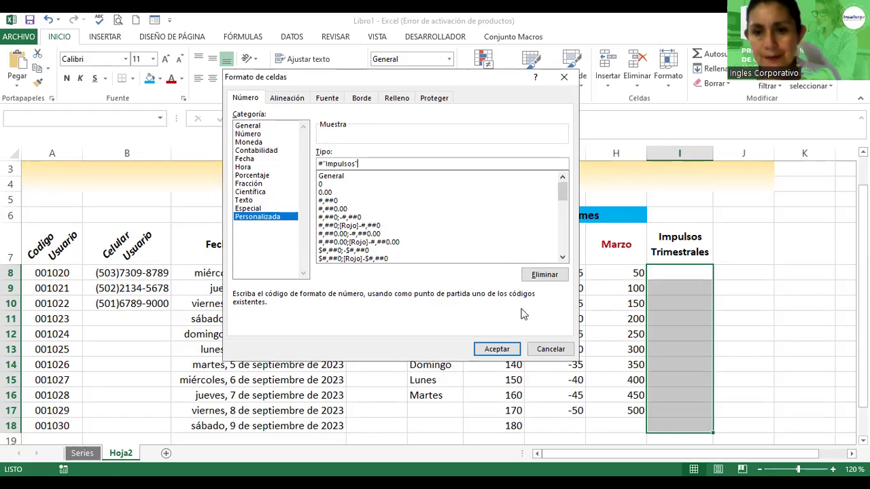
left_click(504, 347)
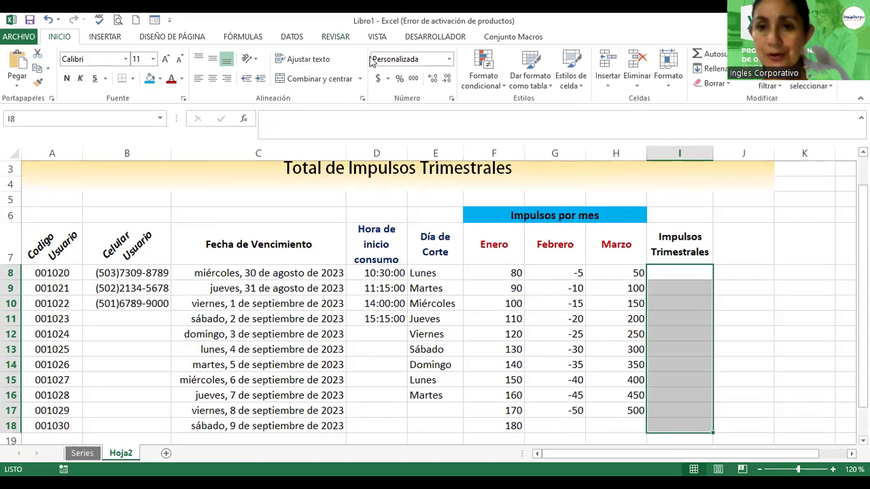
left_click(451, 100)
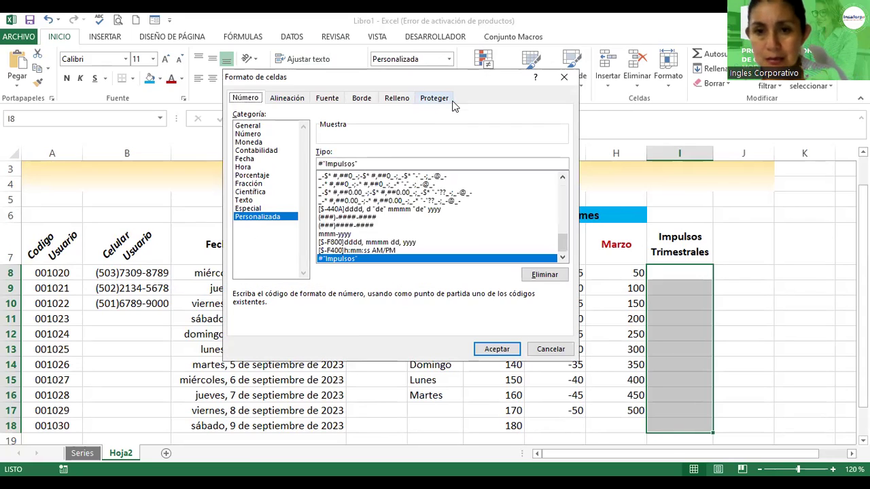
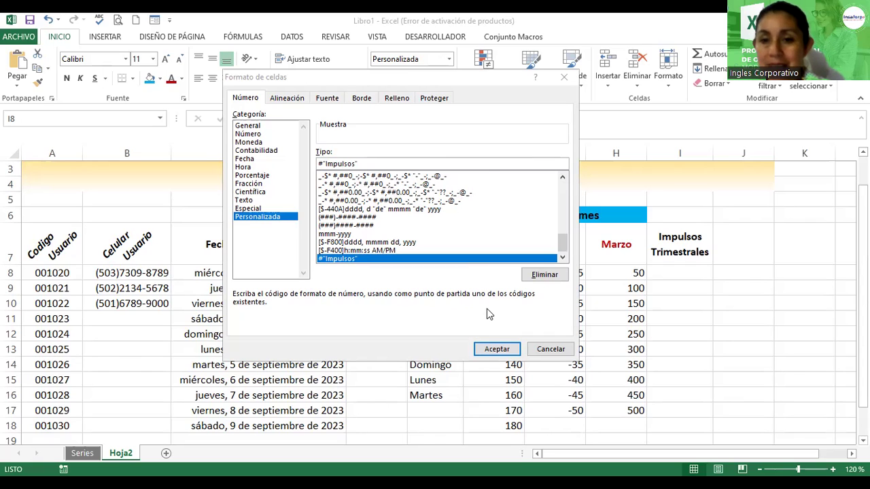
- Apply the Impulsos number format and enter =SUMA(F8:H8) in I8, showing 125Impulsos
left_click(491, 350)
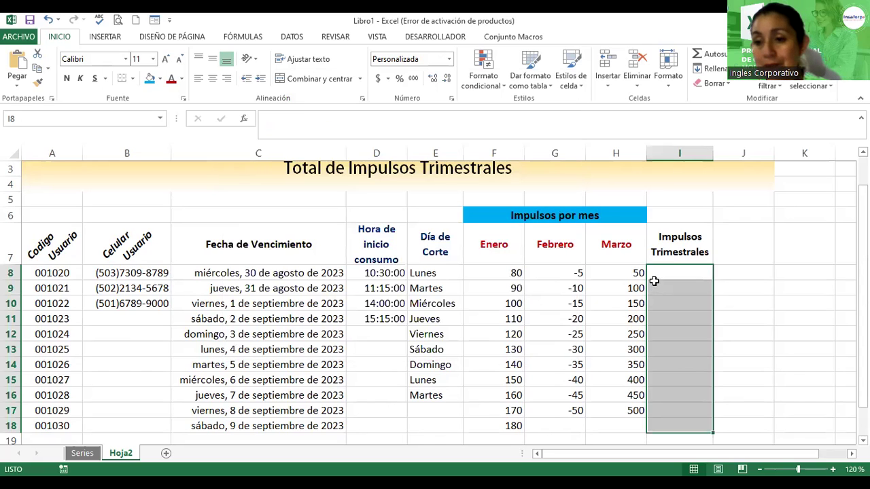
left_click(659, 275)
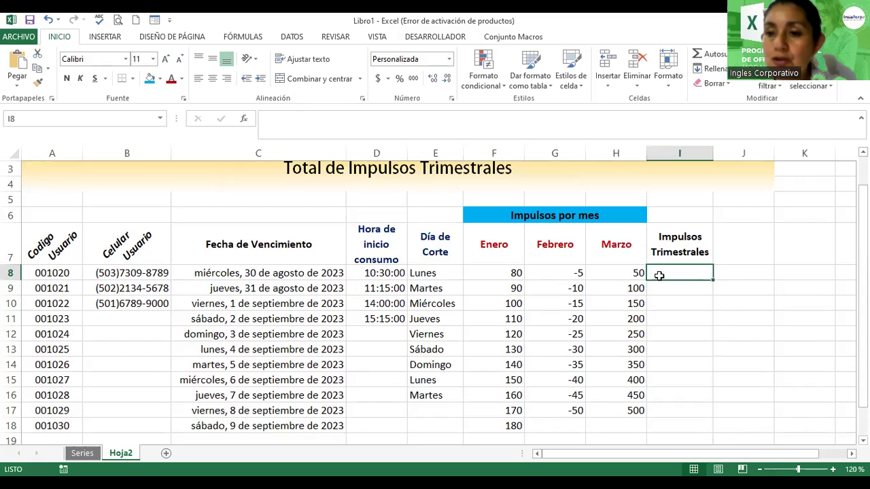
type("=suma")
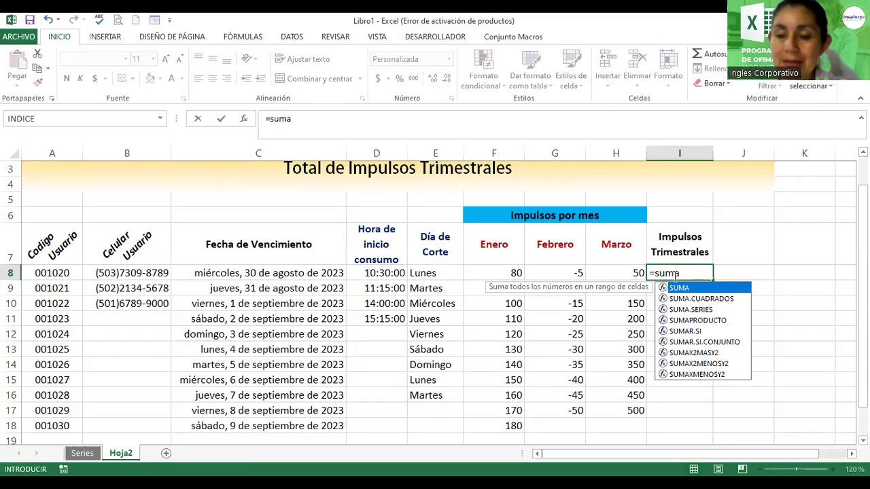
key("Escape")
key("Escape")
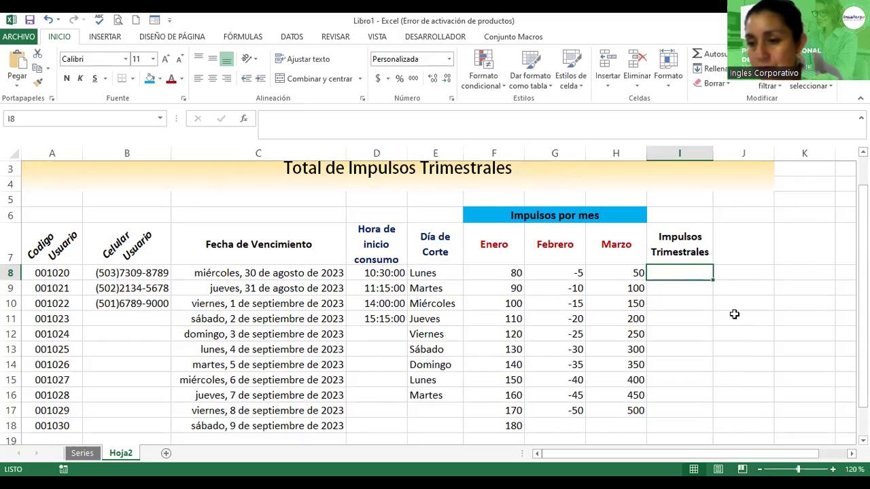
scroll(435, 296, "up", 5, "ctrl")
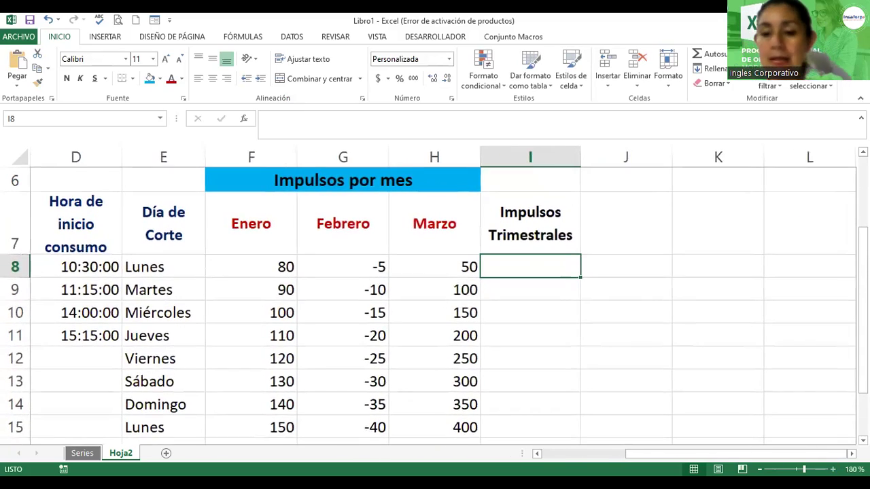
type("=s")
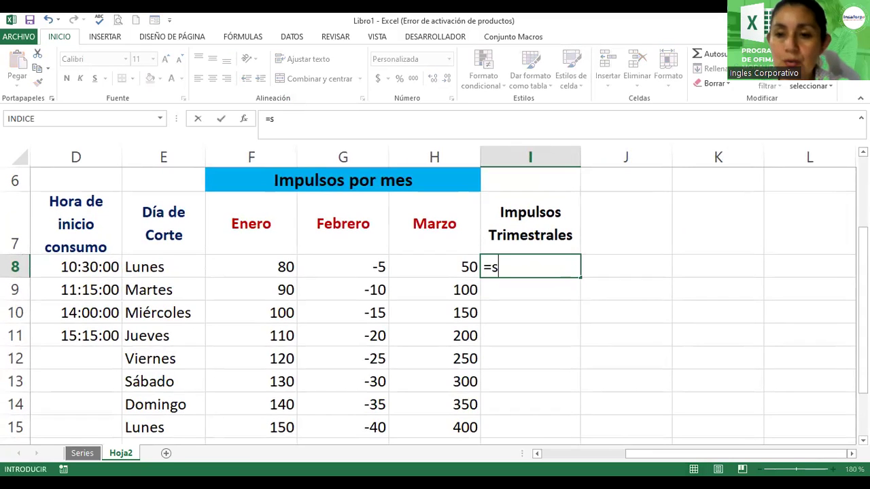
type("uma(")
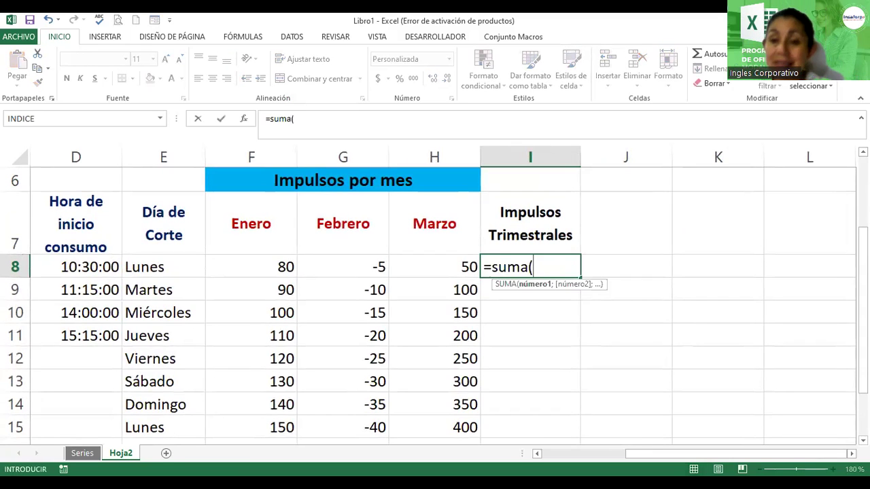
left_click(285, 267)
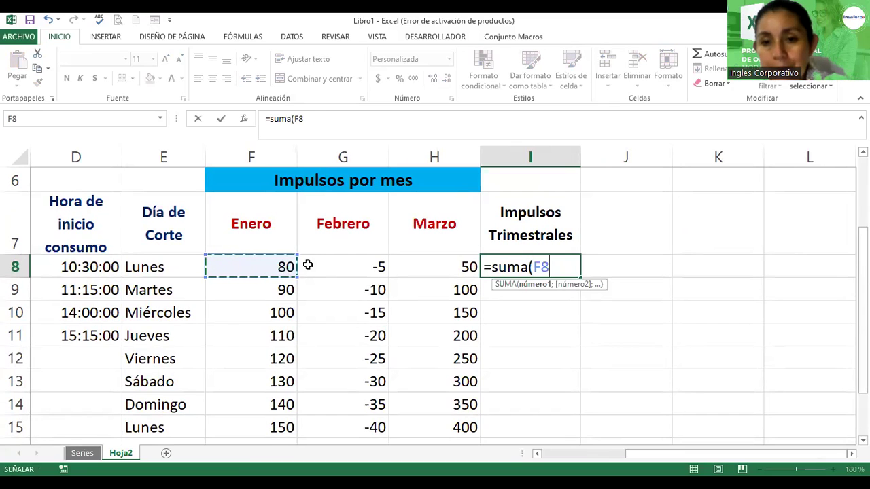
left_click_drag(361, 257, 433, 268)
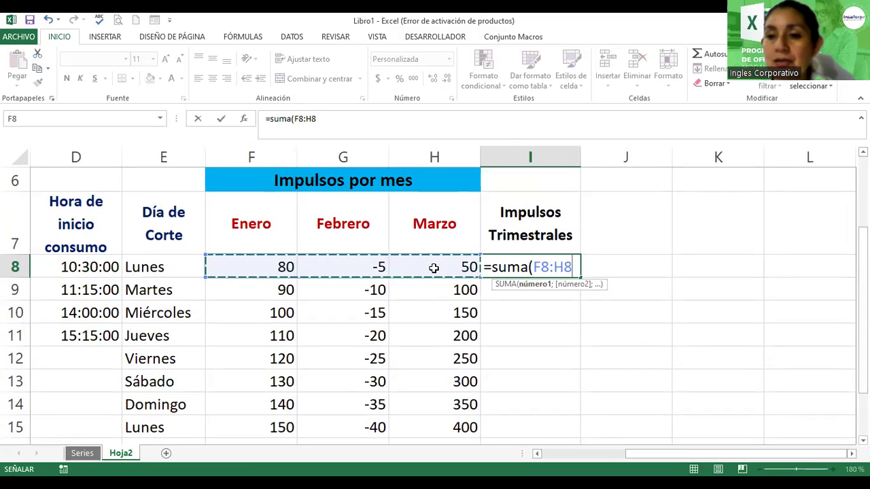
key("Return")
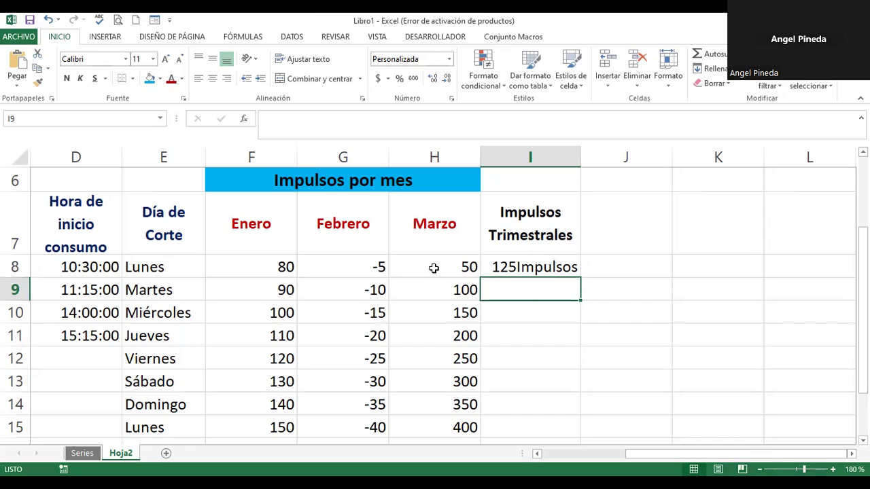
- Change I8's custom format to #" Impulsos" and fill the total down to I10
left_click(538, 266)
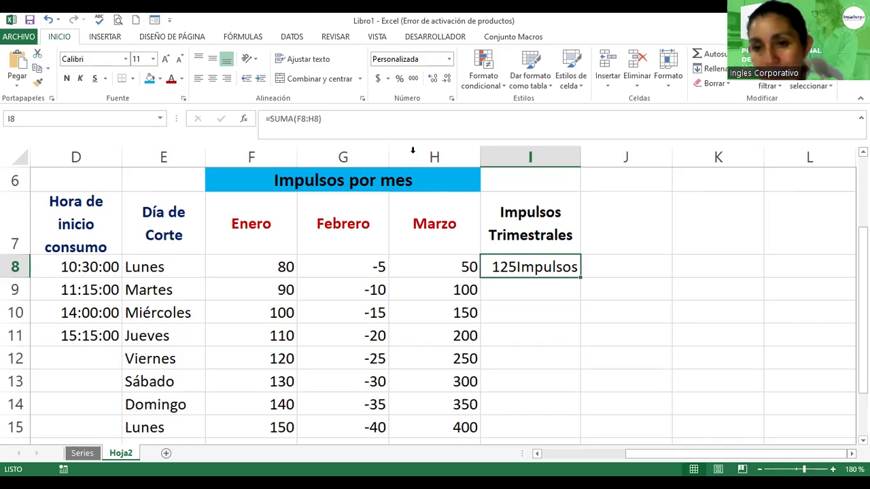
left_click(451, 101)
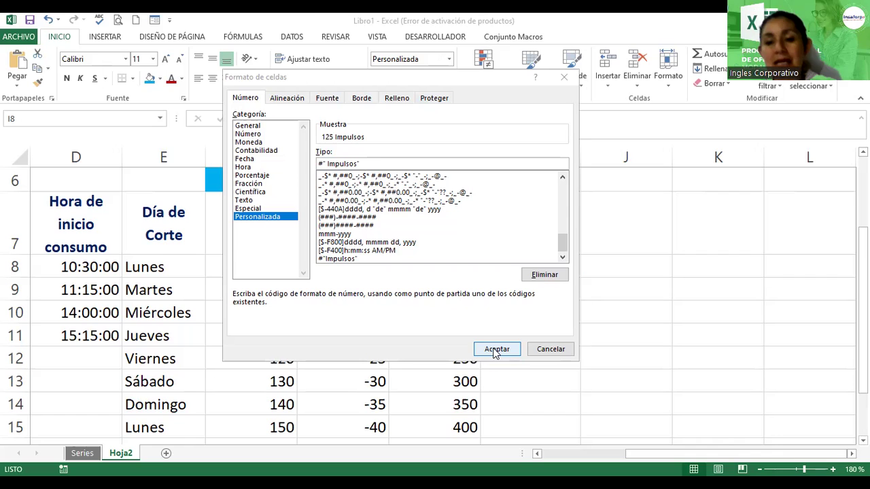
left_click(492, 348)
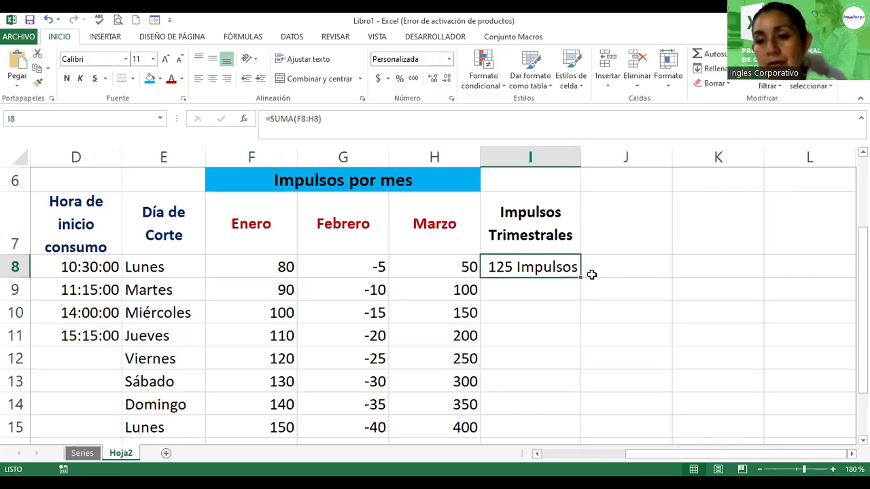
left_click_drag(578, 277, 578, 314)
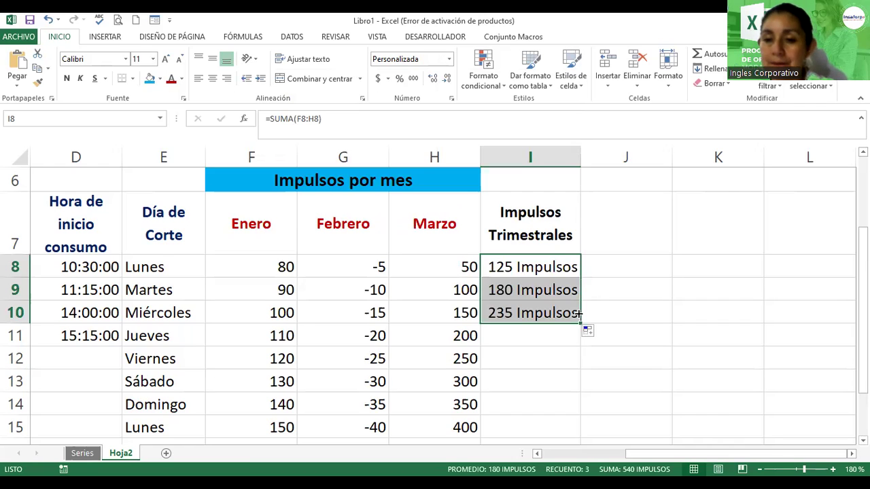
- Fill the quarterly total formula from I10 down to I18, ending at 675 Impulsos
left_click(624, 322)
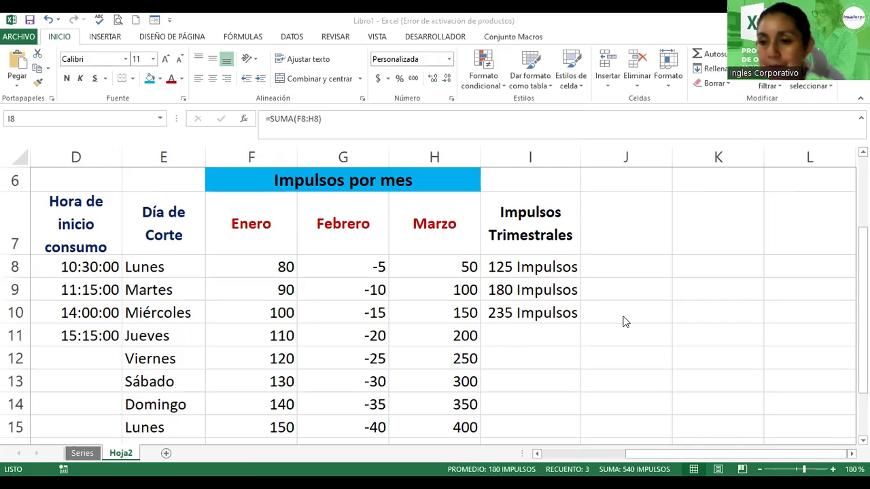
left_click(569, 317)
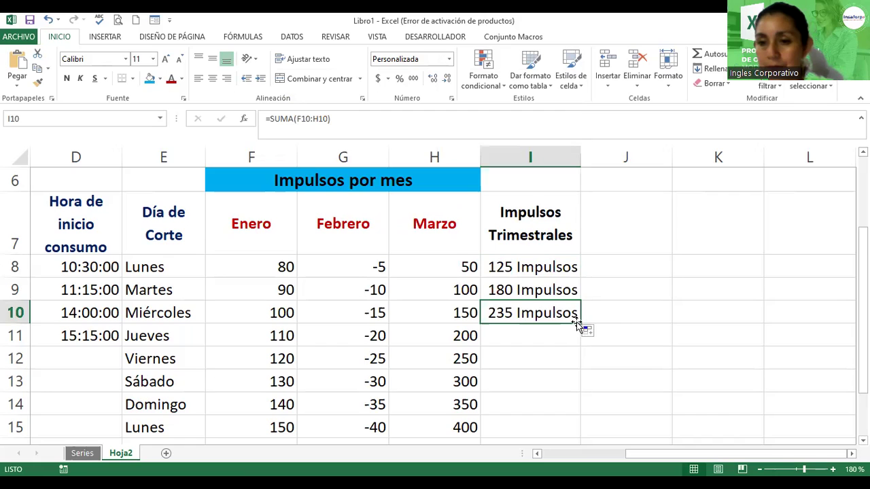
left_click_drag(582, 325, 587, 439)
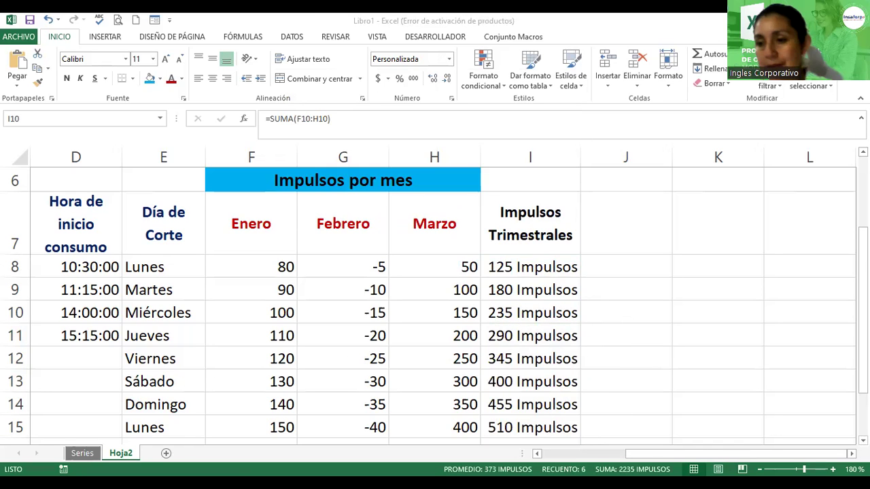
scroll(564, 334, "down", 1)
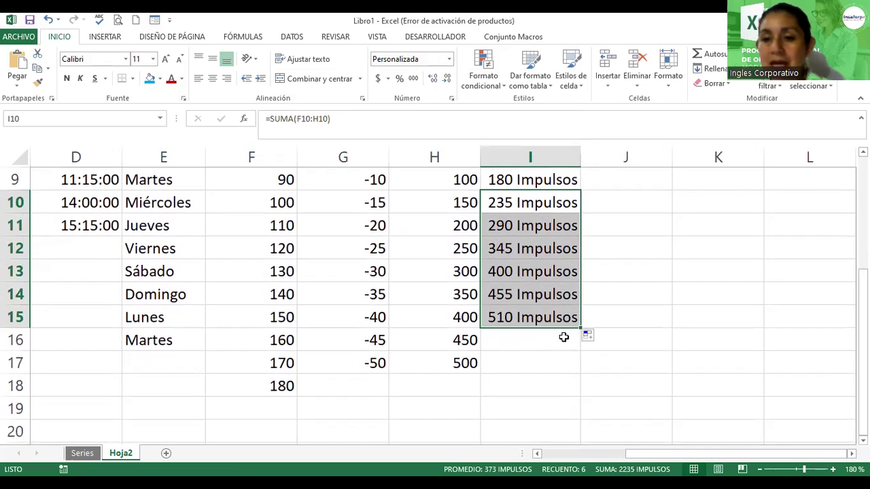
left_click_drag(581, 329, 582, 395)
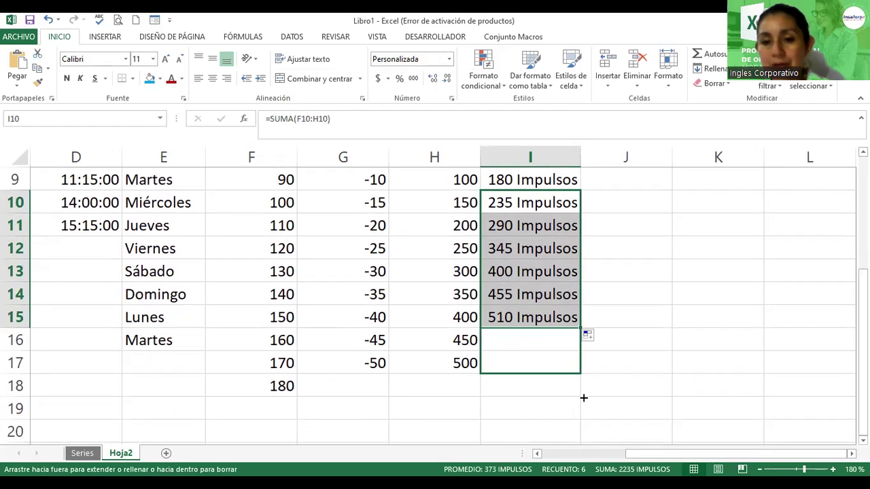
- Extend the Febrero and Marzo series into row 18, reaching -55 and 550
left_click(352, 341)
left_click_drag(352, 354, 375, 363)
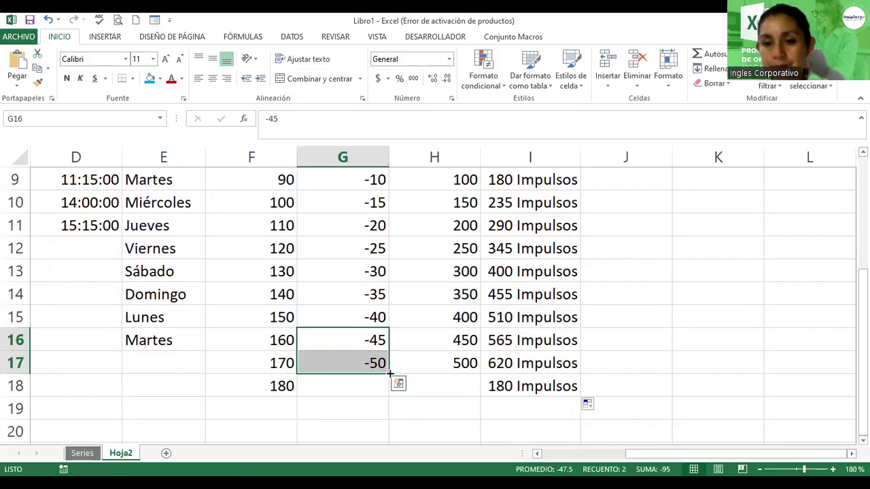
left_click_drag(396, 398, 396, 396)
mouse_move(450, 340)
left_mouse_down()
mouse_move(454, 361)
mouse_move(567, 361)
mouse_move(448, 386)
left_mouse_up()
left_click(569, 361)
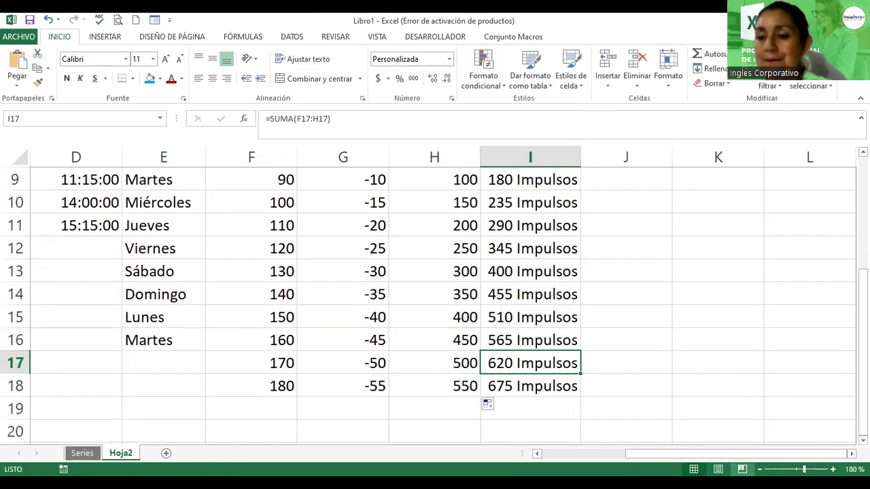
scroll(435, 292, "down", 1)
left_click(759, 469)
left_click(759, 469)
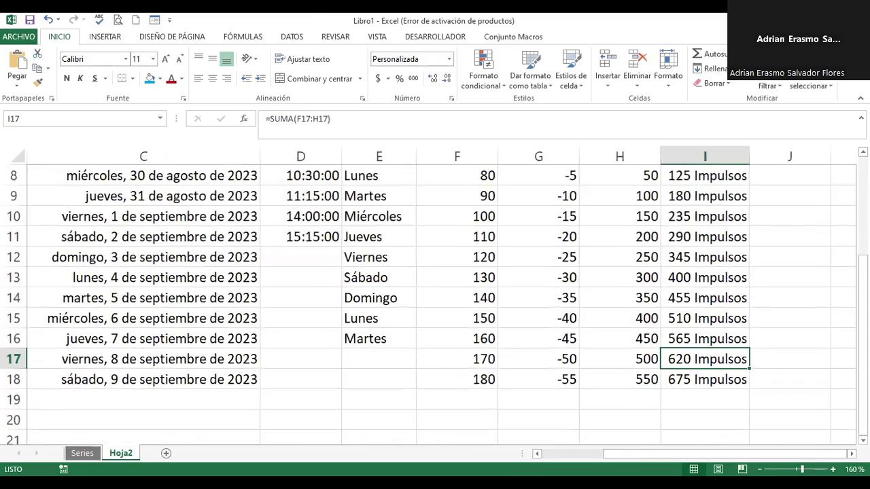
left_click(759, 469)
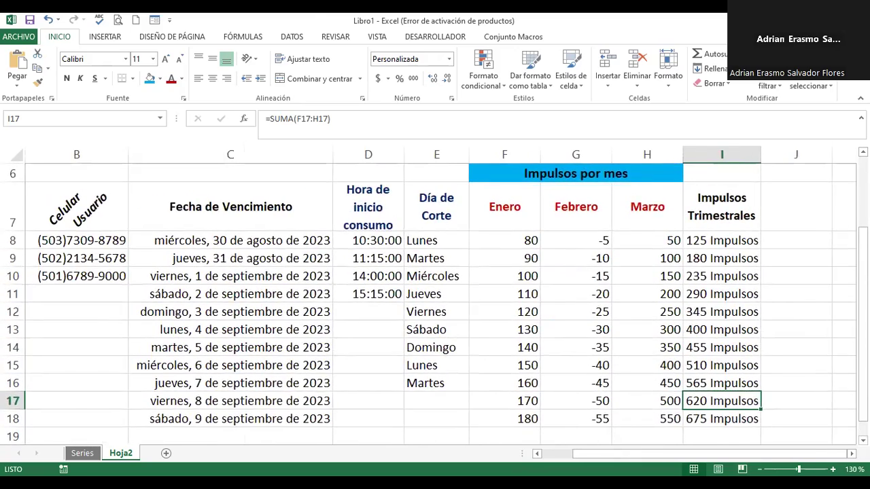
left_click(760, 469)
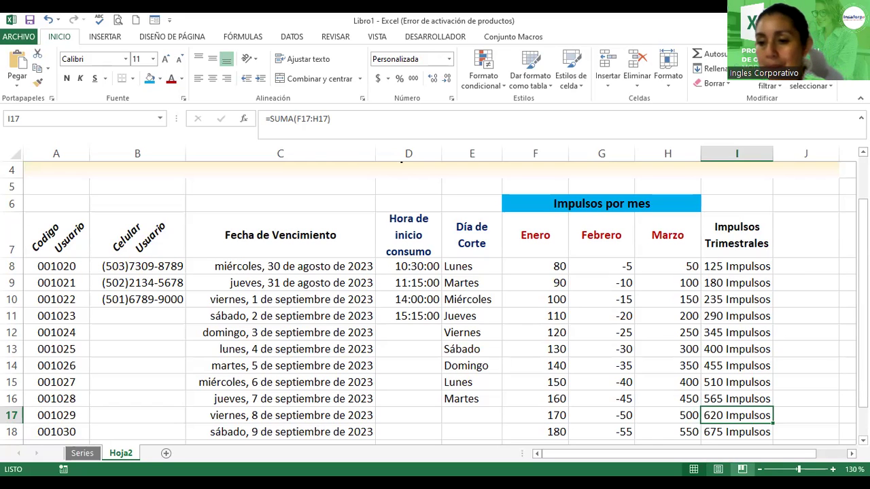
- Re-merge and centre the 'Impulsos por mes' header across F6:I6
left_click(759, 469)
left_click(759, 469)
left_click(759, 469)
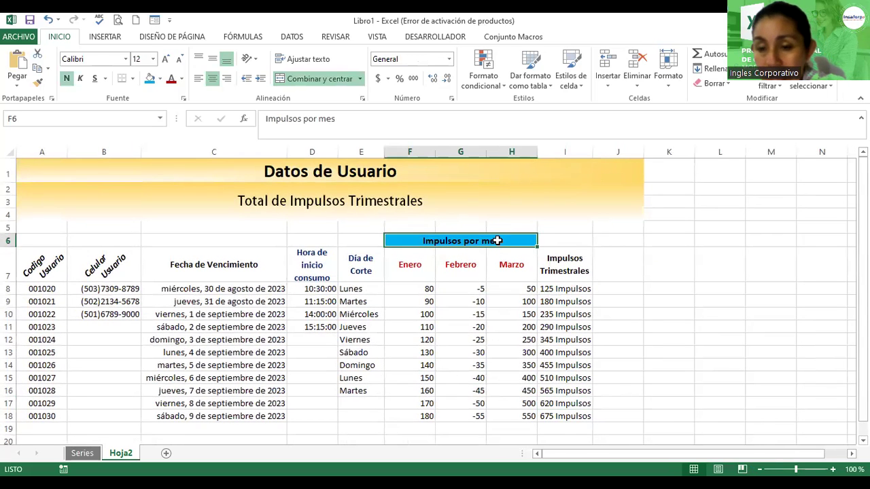
left_click_drag(500, 243, 549, 240)
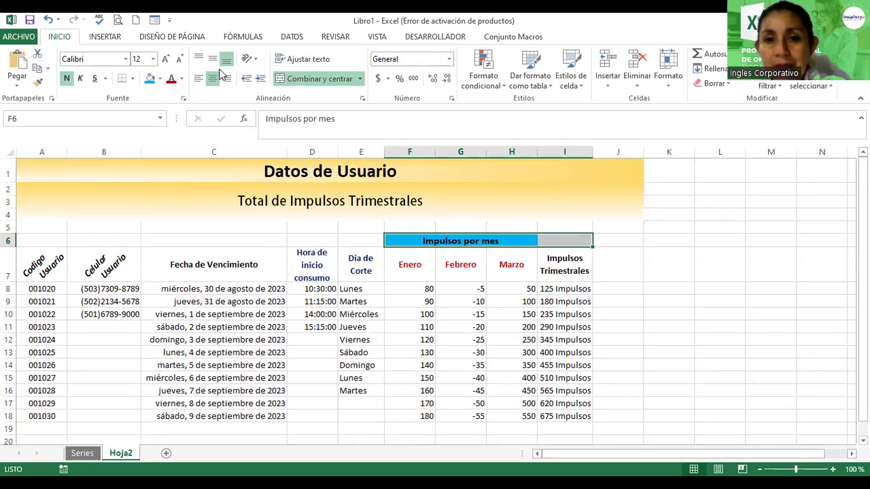
left_click(296, 80)
left_click(296, 80)
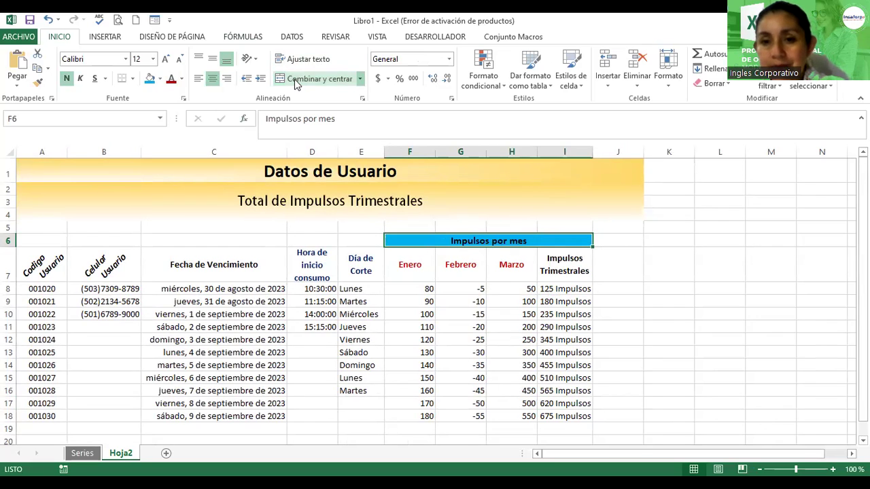
left_click(198, 325)
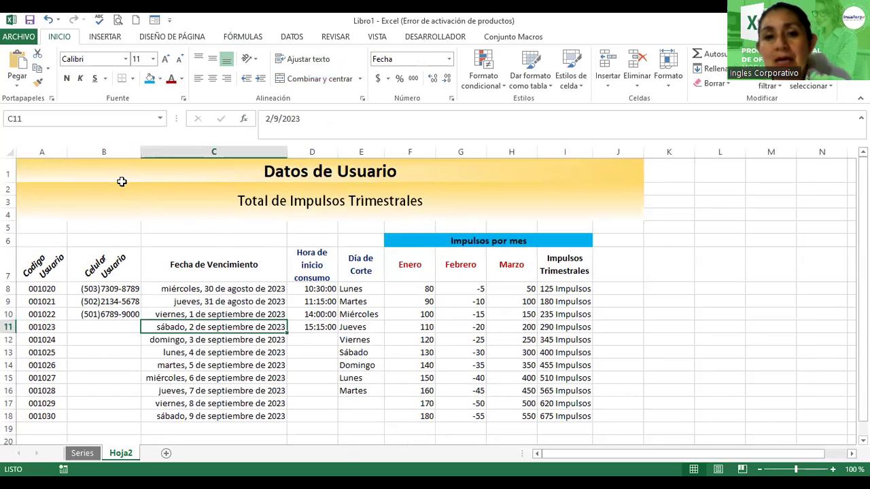
- Put a thick box border around the table
left_click_drag(127, 180, 191, 421)
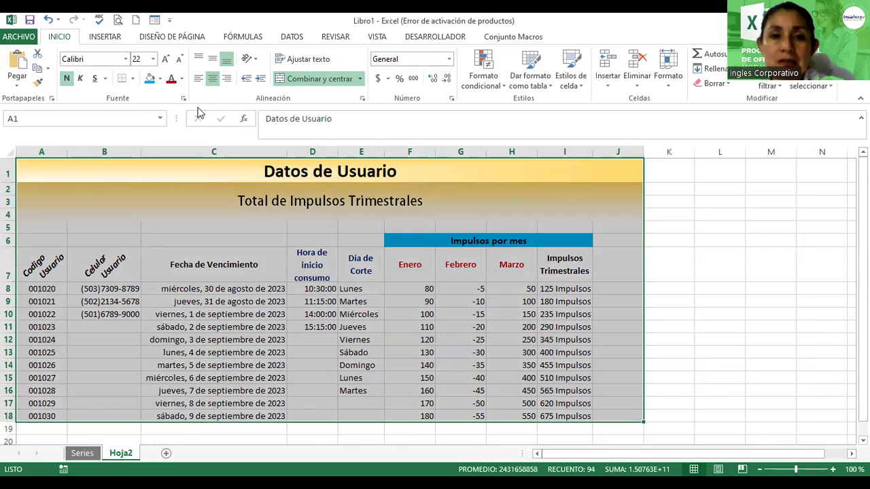
left_click(133, 79)
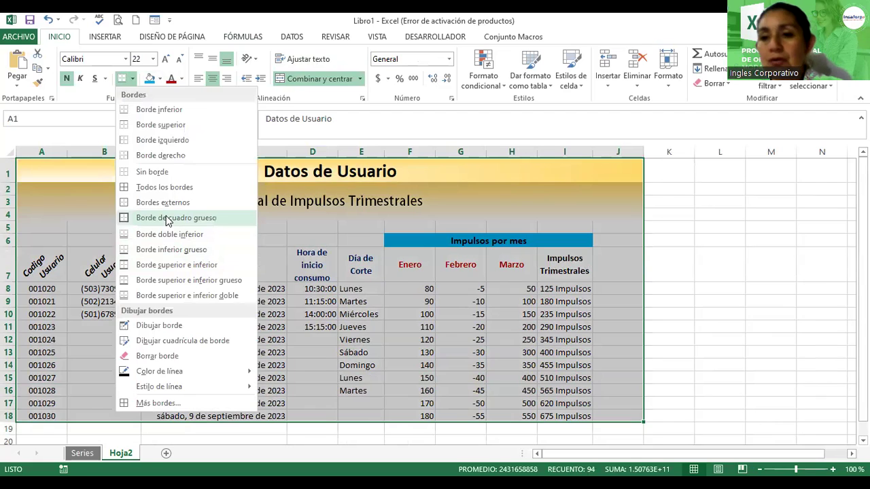
left_click(168, 218)
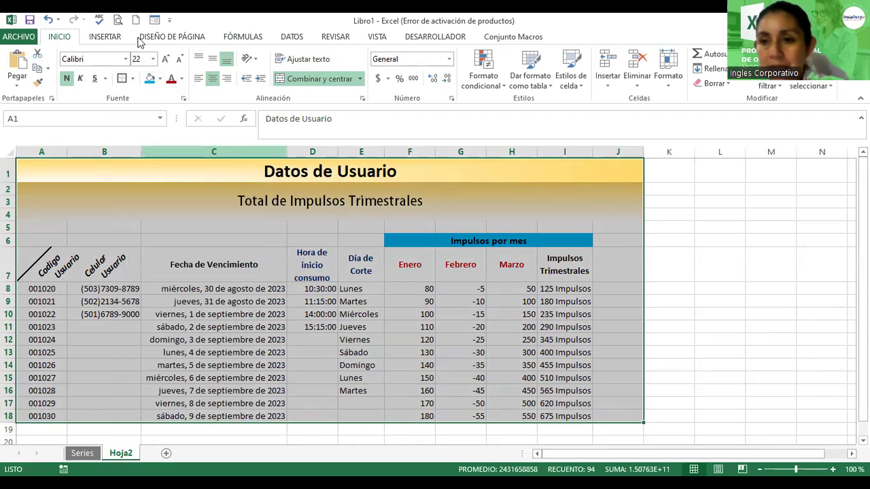
- Delete the spare column J beside the table
left_click(621, 149)
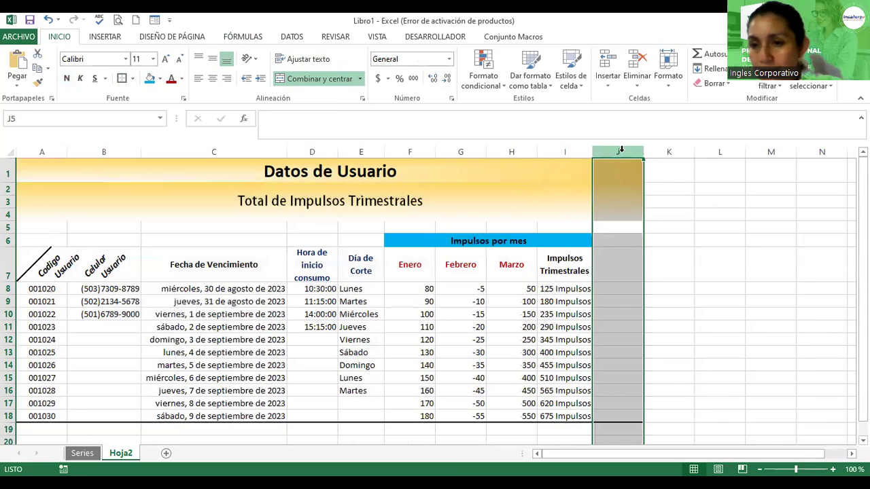
right_click(623, 158)
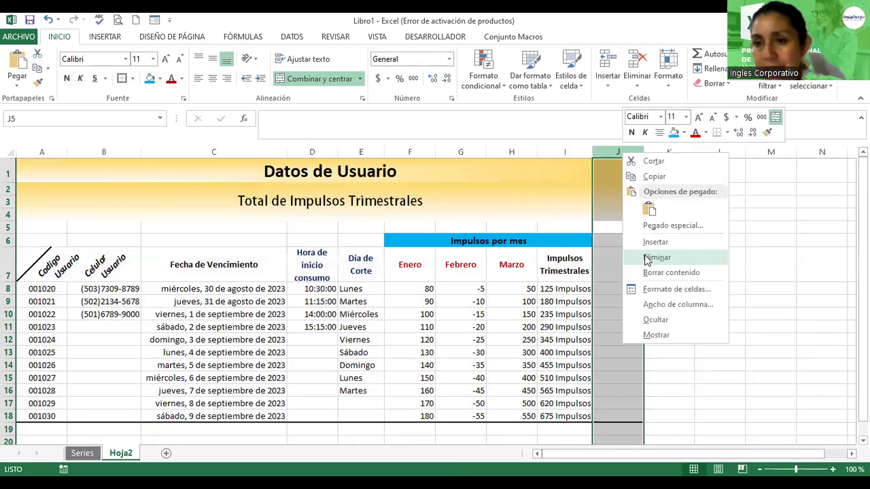
left_click(647, 258)
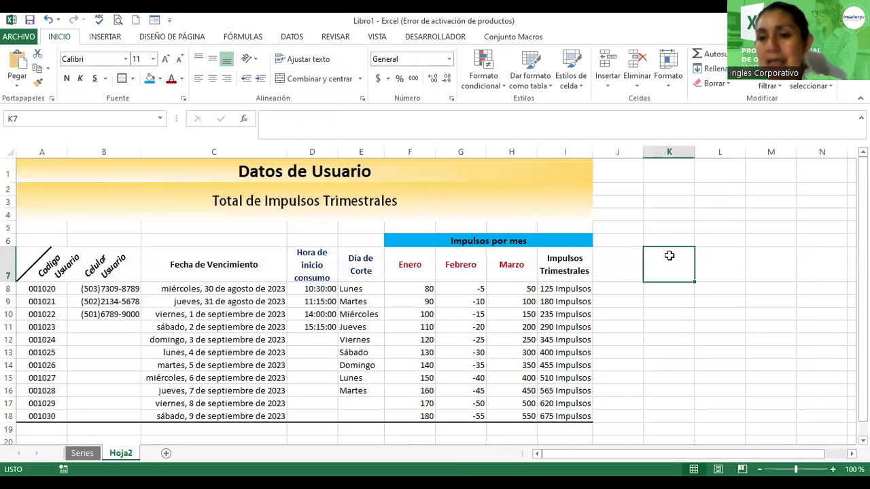
left_click(211, 178)
- Apply a thick outside border to A1:I18
left_click_drag(210, 181, 278, 417)
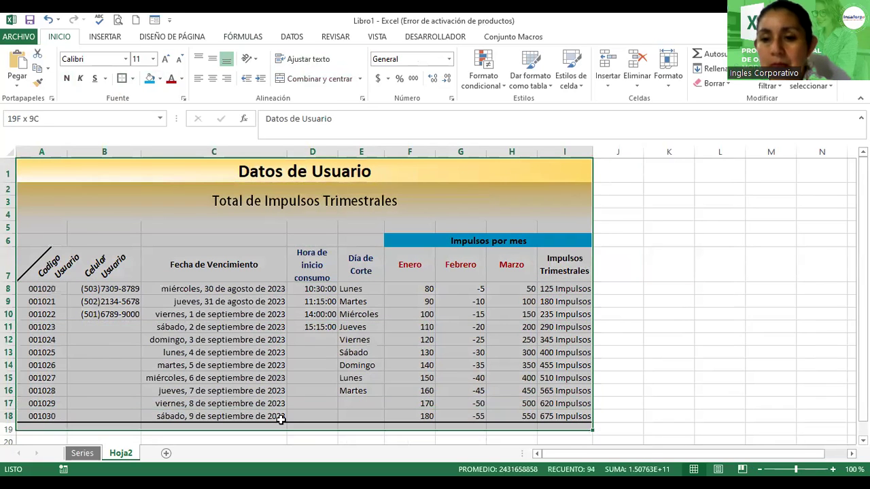
left_click(123, 80)
left_click(627, 199)
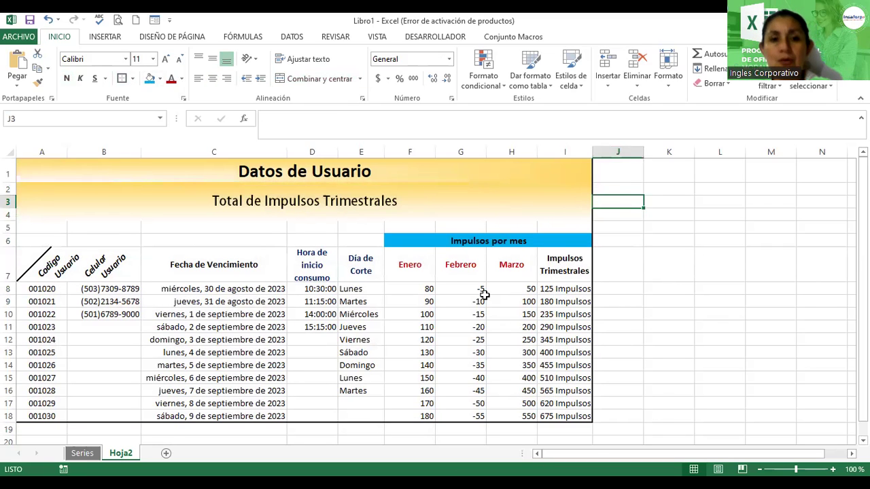
- Merge the headings A6:A7, B6:B7 and C6:C7 into single cells
left_click(29, 258)
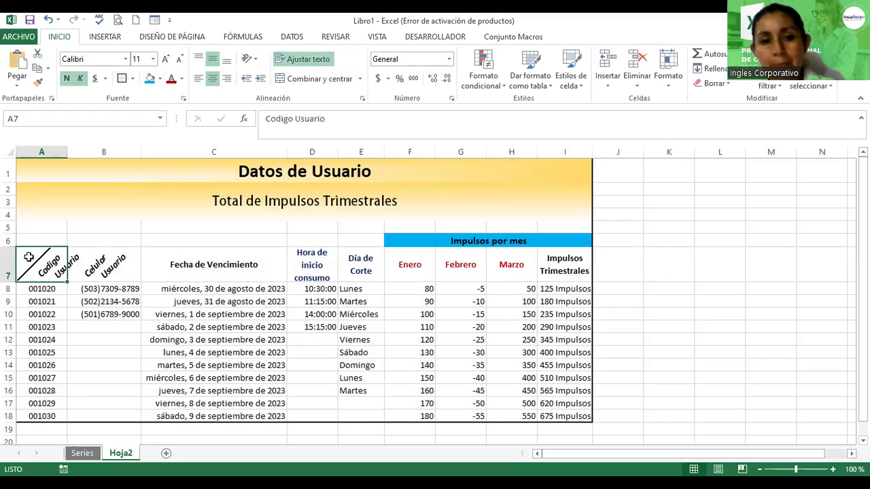
left_click_drag(29, 257, 327, 267)
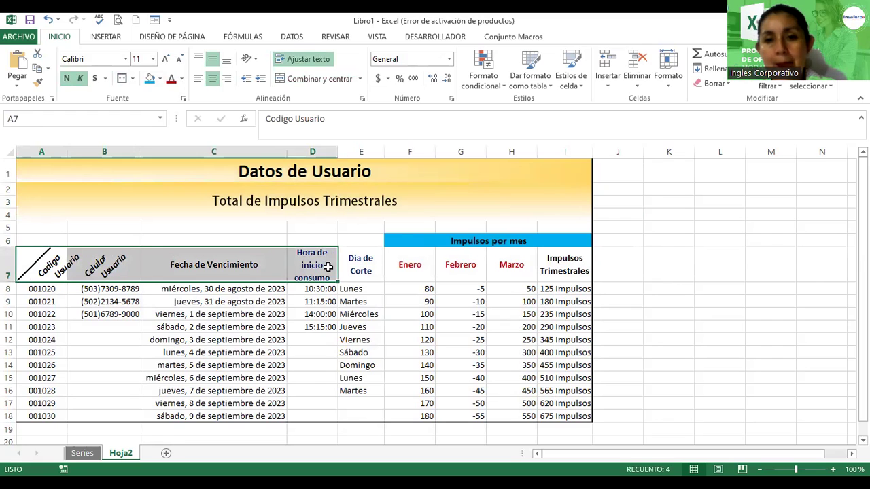
left_click(47, 239)
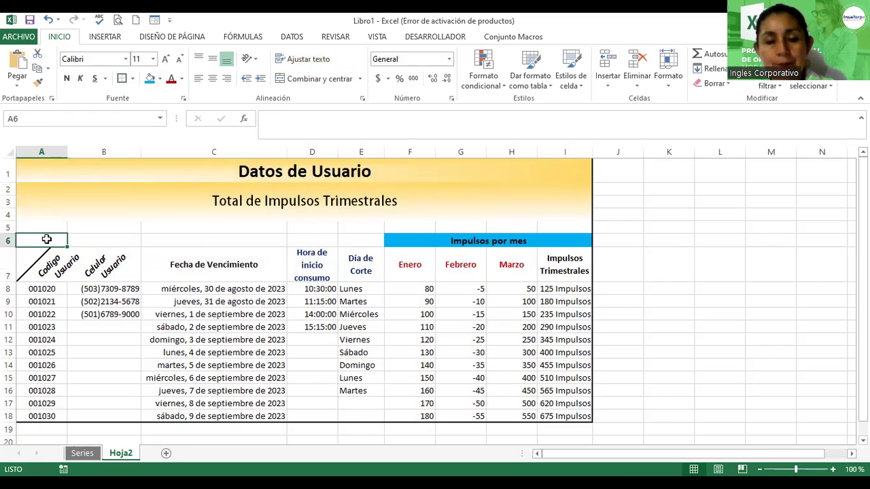
left_click_drag(56, 269, 53, 243)
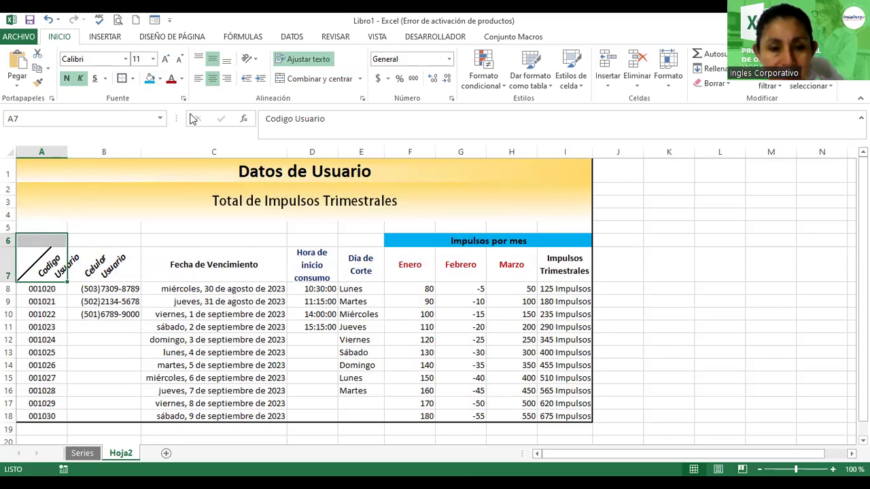
left_click(292, 80)
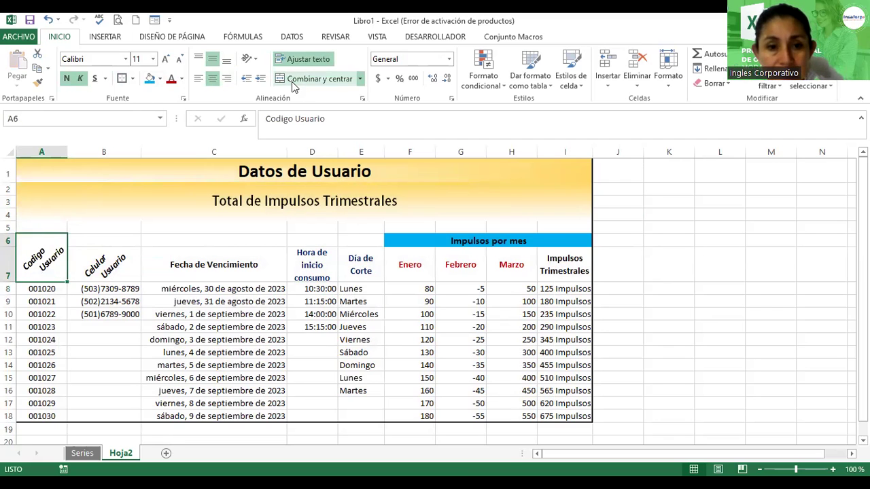
left_click_drag(122, 266, 120, 244)
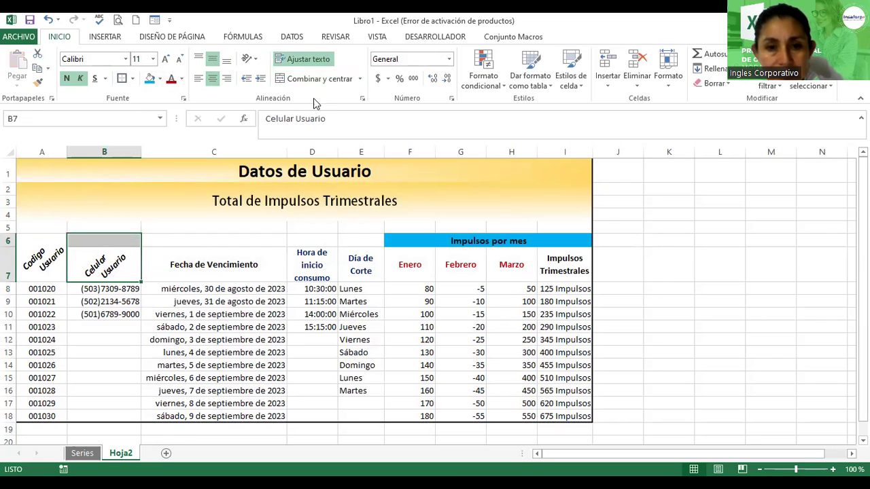
left_click(320, 77)
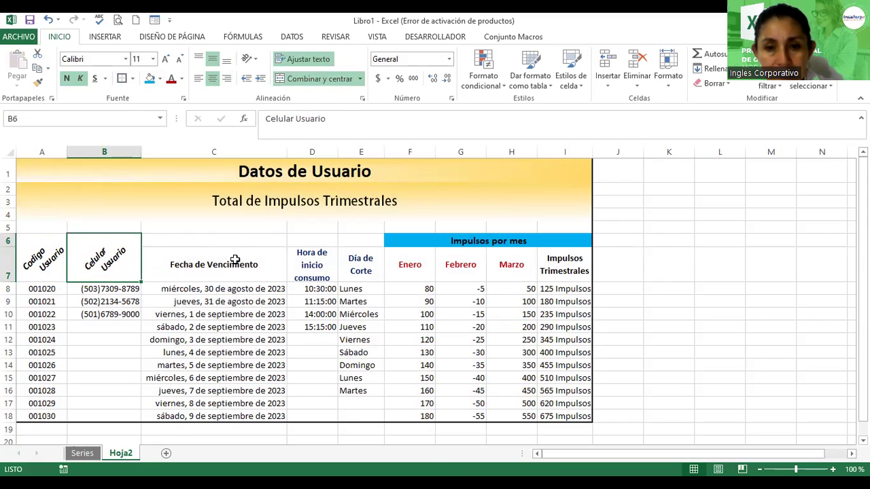
left_click_drag(235, 261, 233, 243)
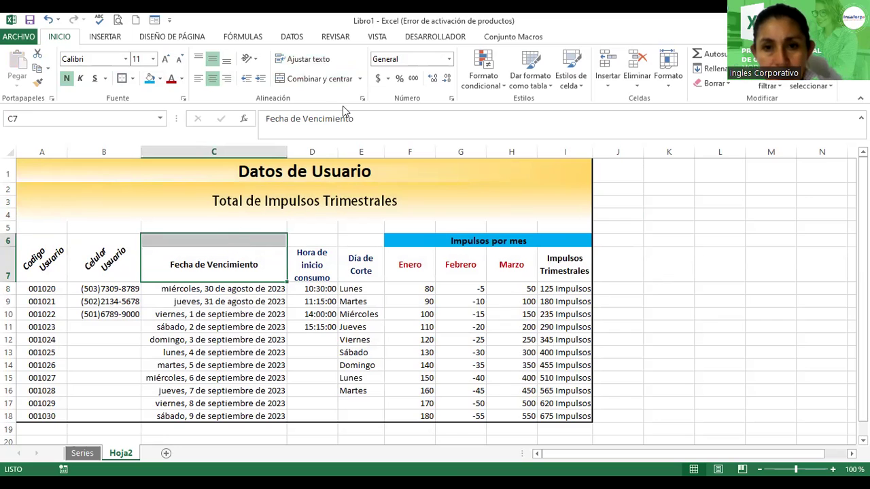
left_click(327, 78)
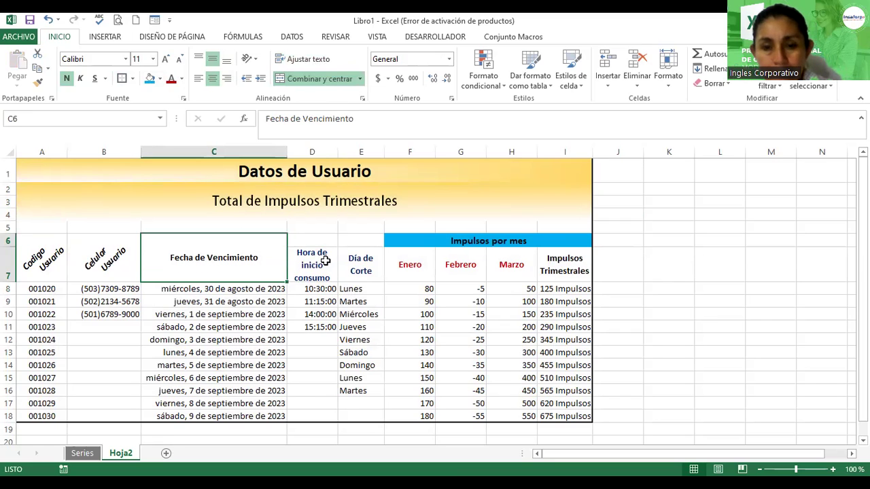
- Merge D6:D7 and E6:E7, then put a thick box border around A6:I7
left_click_drag(326, 261, 314, 242)
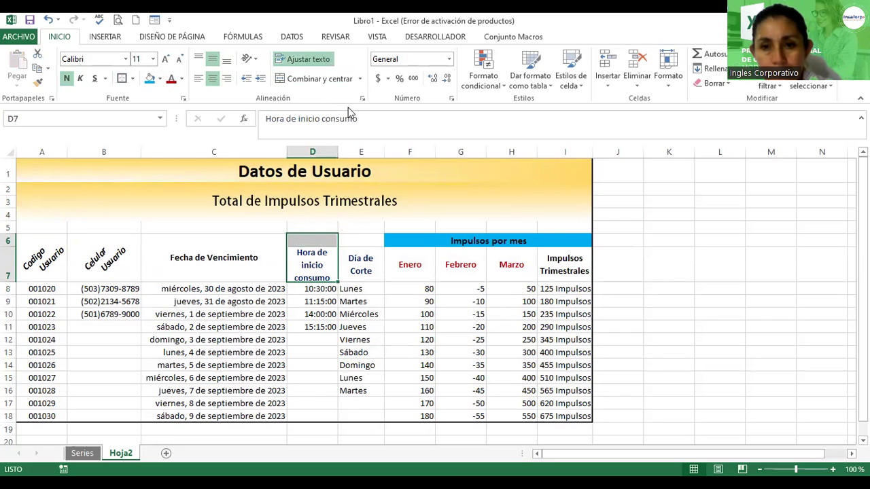
left_click(315, 79)
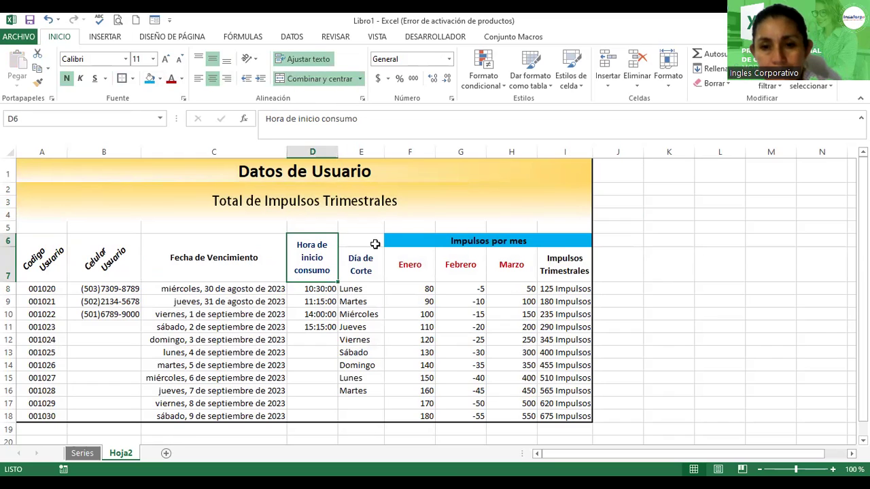
left_click_drag(371, 275, 372, 244)
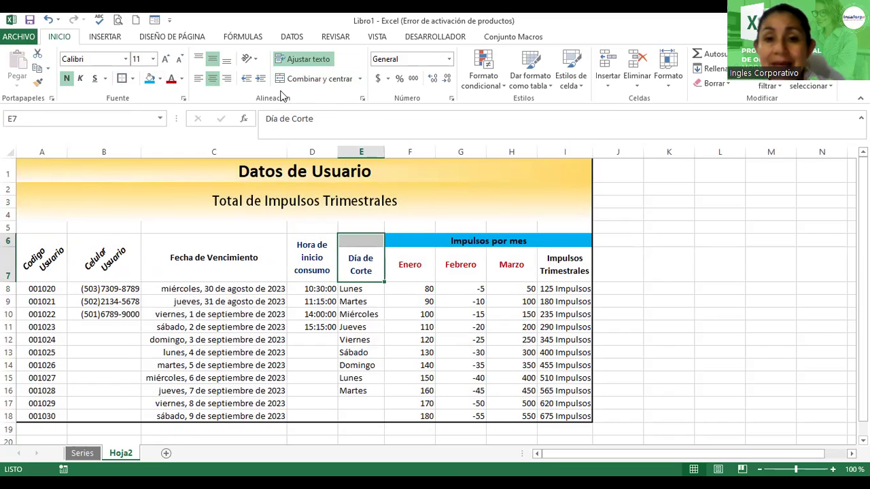
left_click(314, 79)
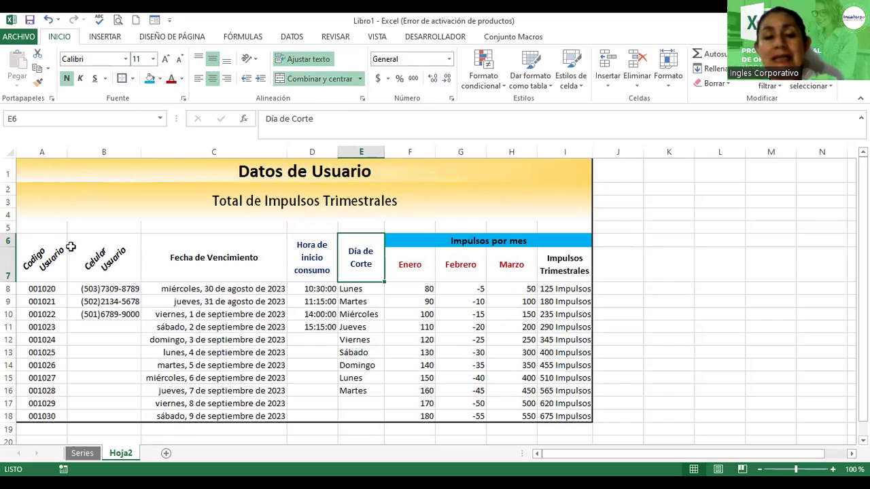
left_click_drag(39, 250, 479, 268)
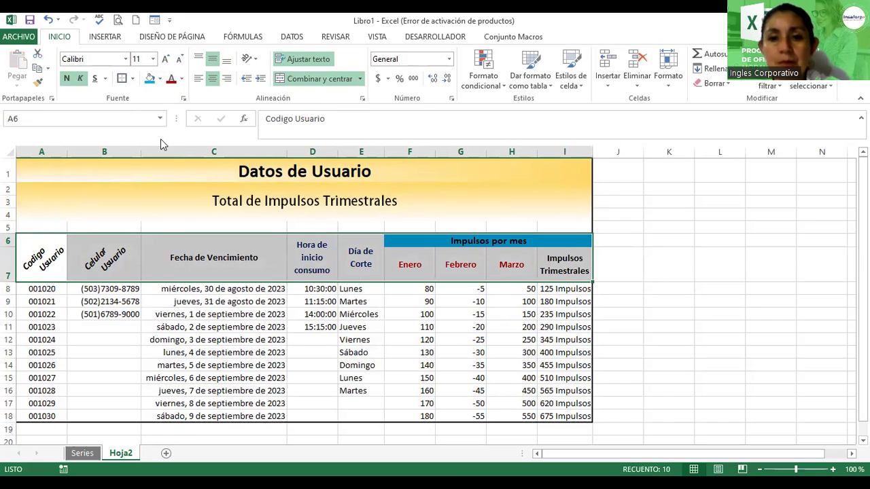
left_click(122, 78)
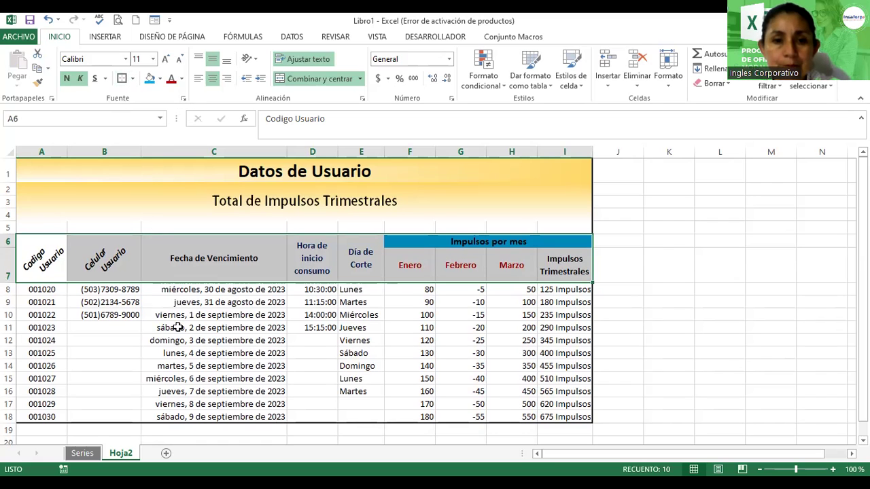
- Draw a left-and-up block arrow right of the table, spanning rows 8 to 18
left_click(178, 327)
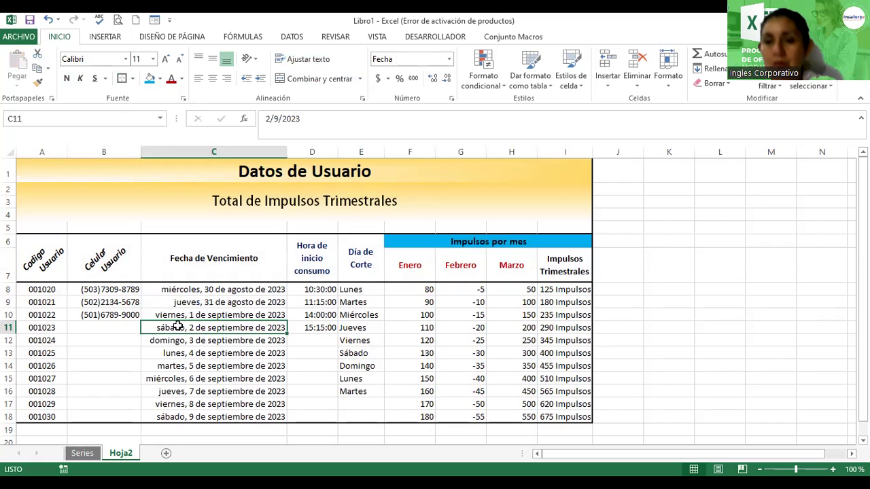
left_click(105, 37)
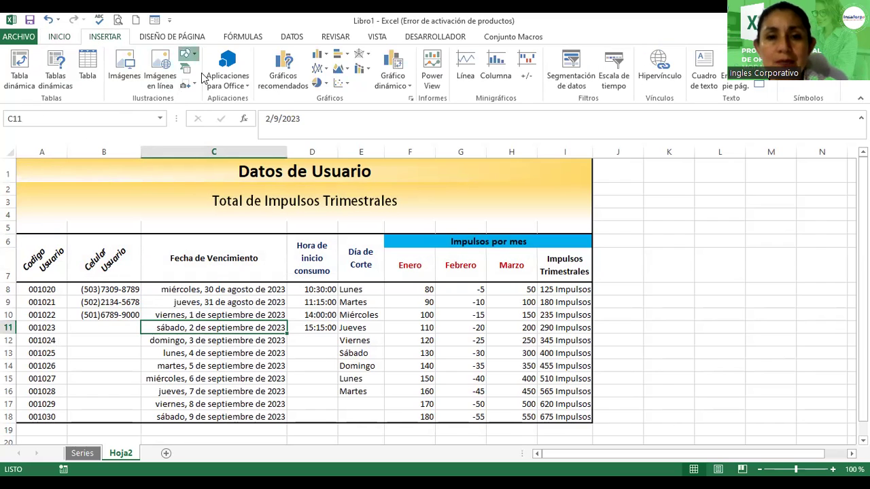
left_click(188, 54)
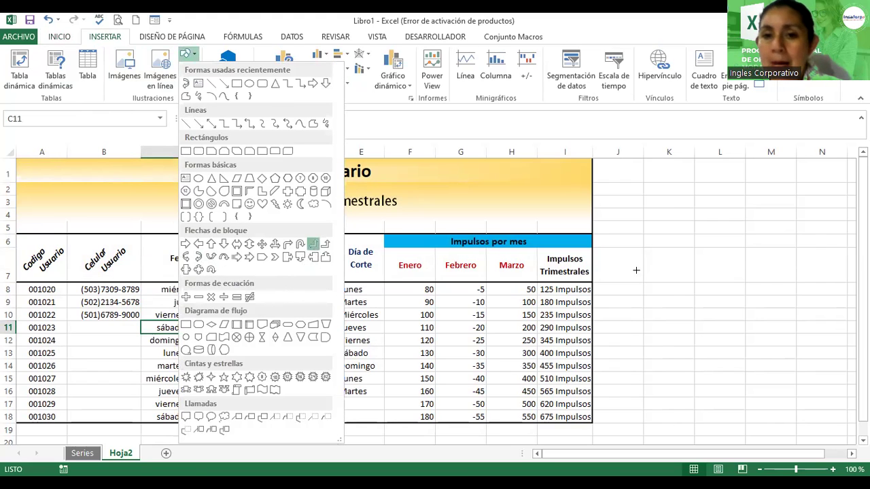
left_click(312, 244)
left_click_drag(653, 284, 772, 388)
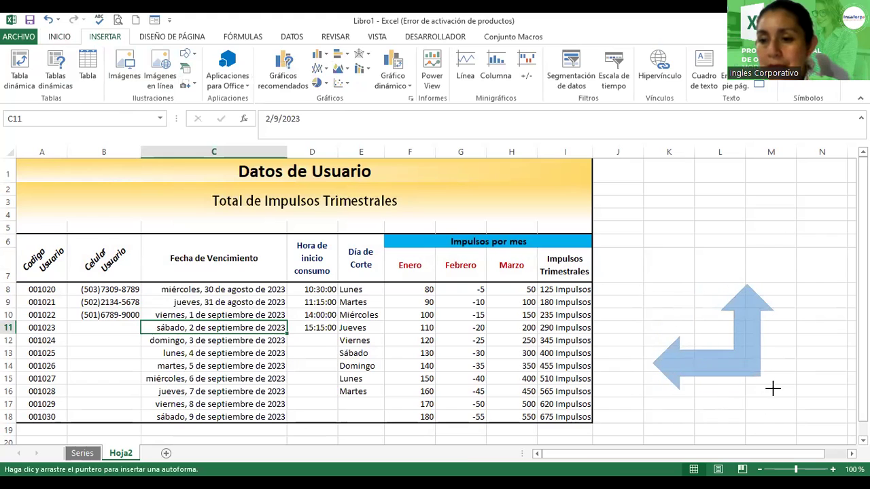
left_click_drag(773, 388, 773, 420)
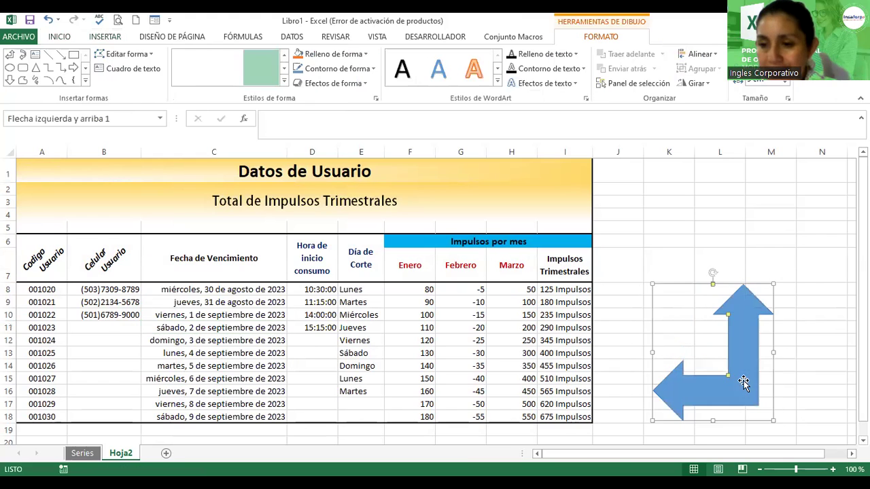
left_click_drag(744, 383, 700, 388)
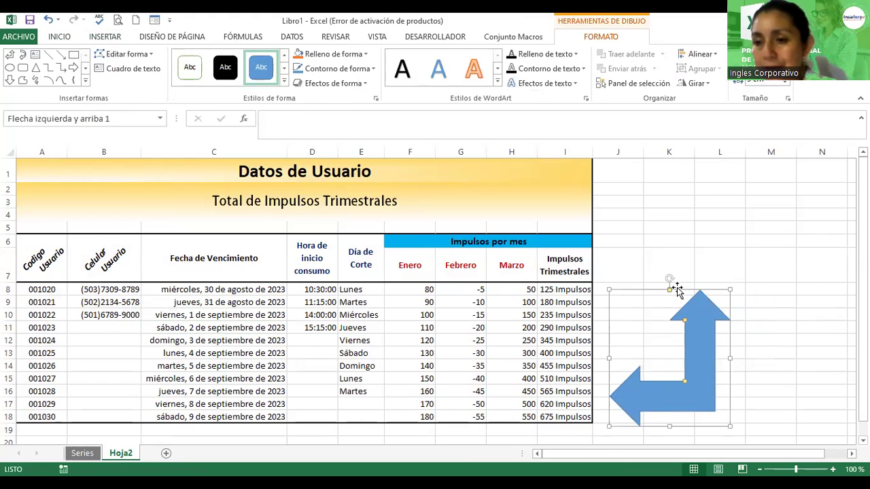
left_click_drag(729, 290, 733, 284)
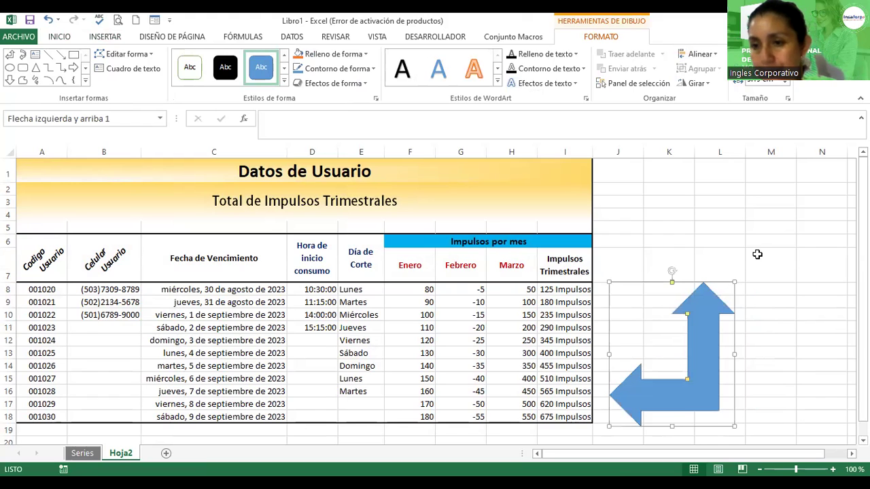
left_click(753, 253)
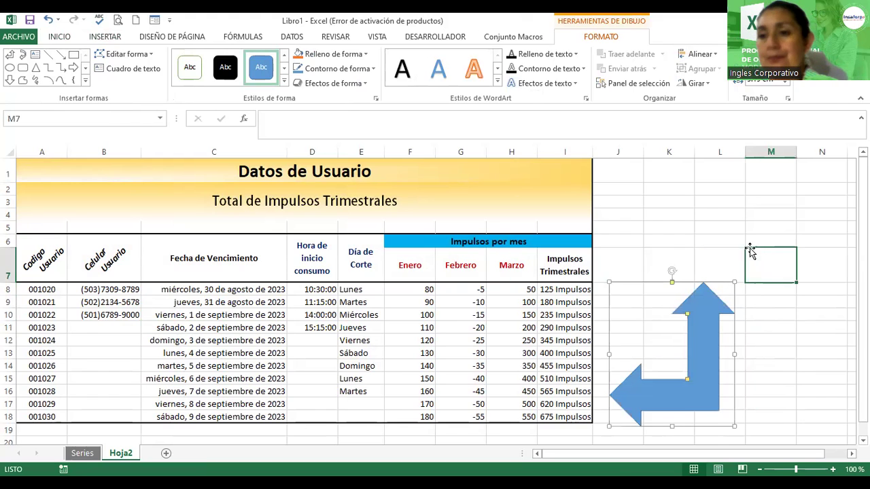
- Search online pictures for 'usuario' and insert the orange user icon
left_click(109, 38)
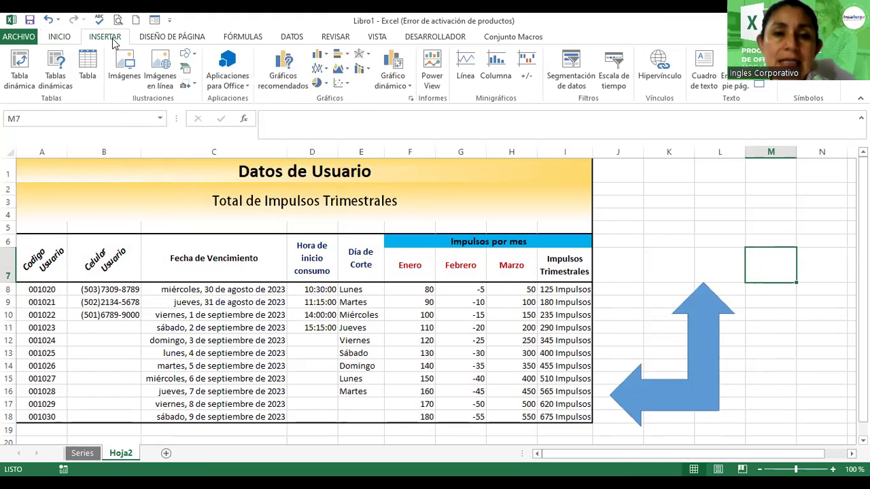
left_click(154, 81)
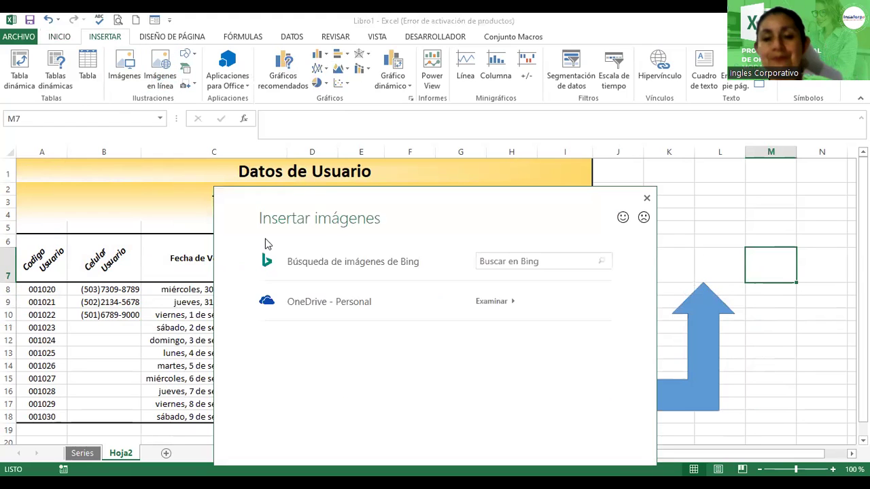
left_click(502, 261)
type("usuario")
key("Return")
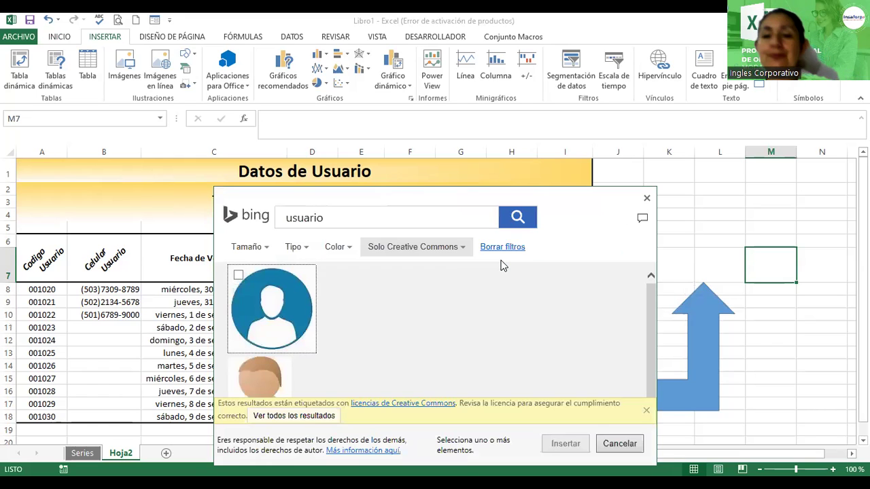
left_click(462, 299)
left_click(463, 299)
left_click(462, 299)
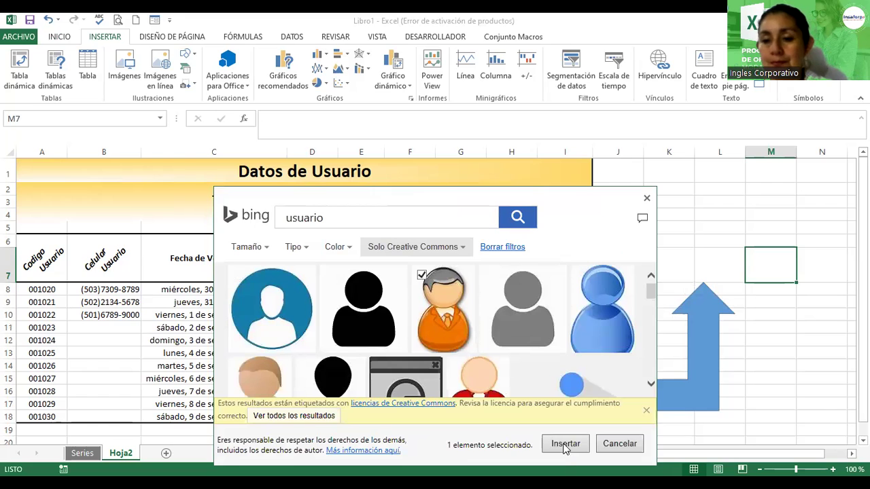
left_click(566, 445)
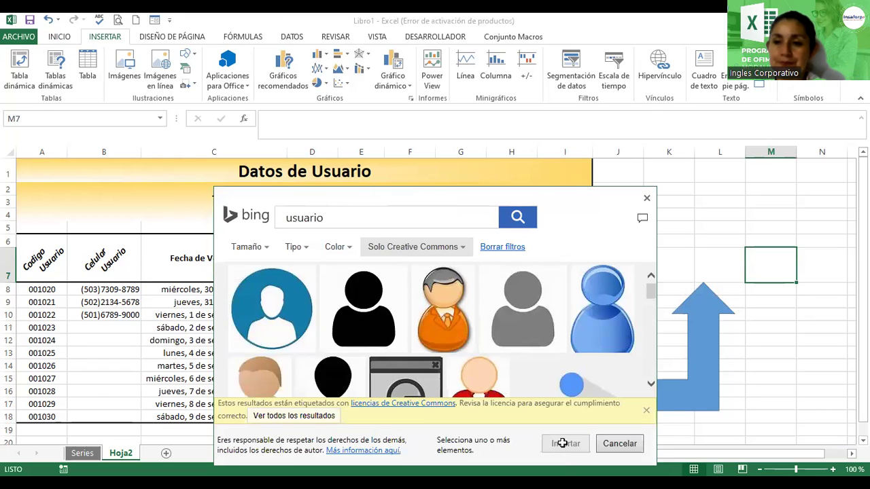
- Shrink the user image and place it above the arrow beside the table
left_click_drag(785, 383, 620, 347)
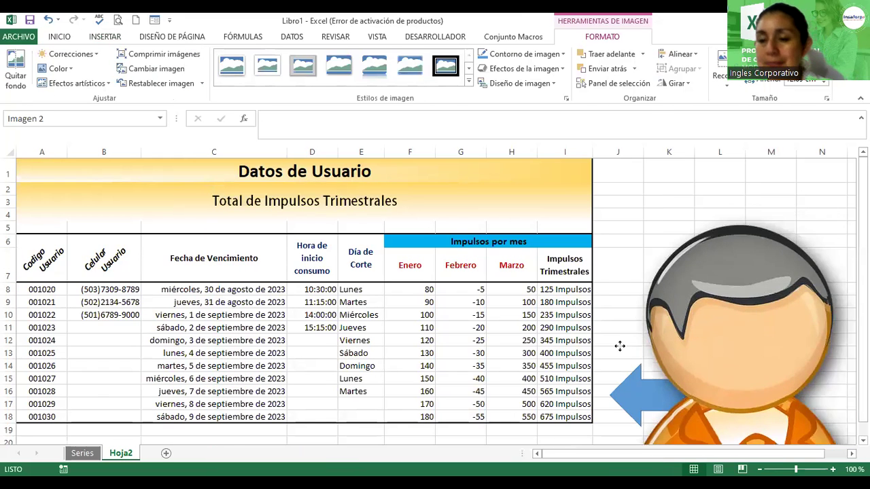
left_click_drag(589, 218, 577, 212)
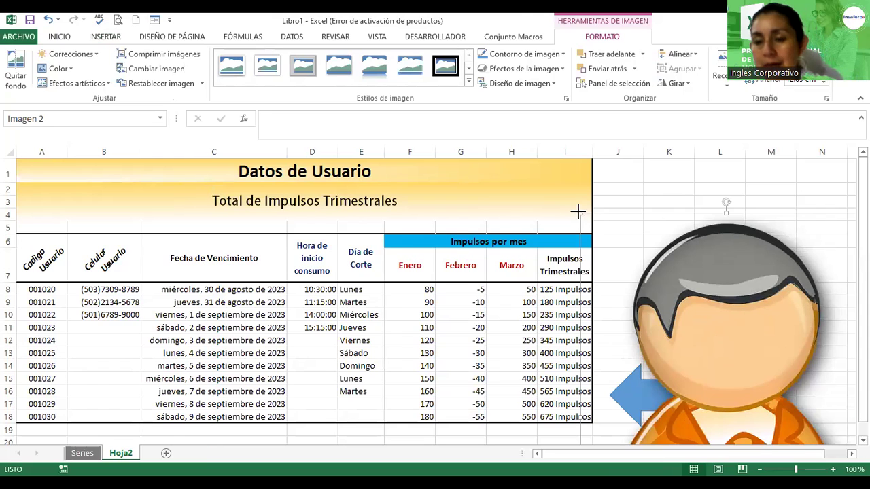
key("ctrl+z")
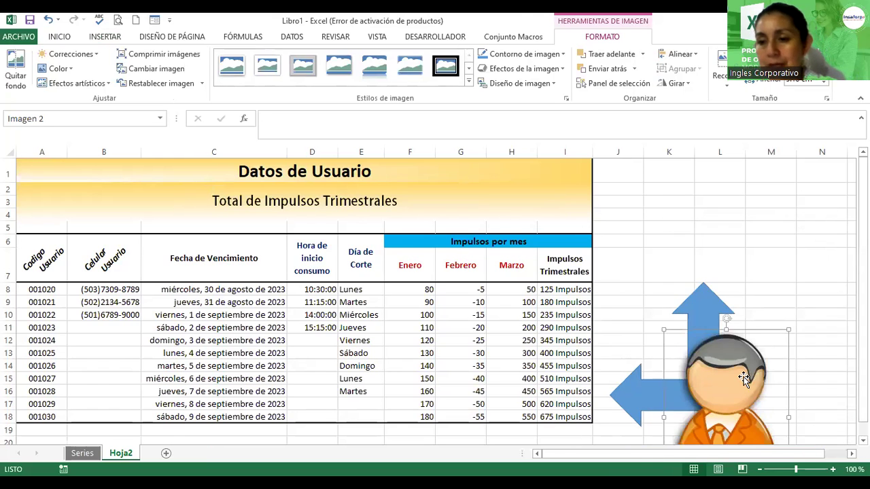
left_click_drag(744, 377, 701, 208)
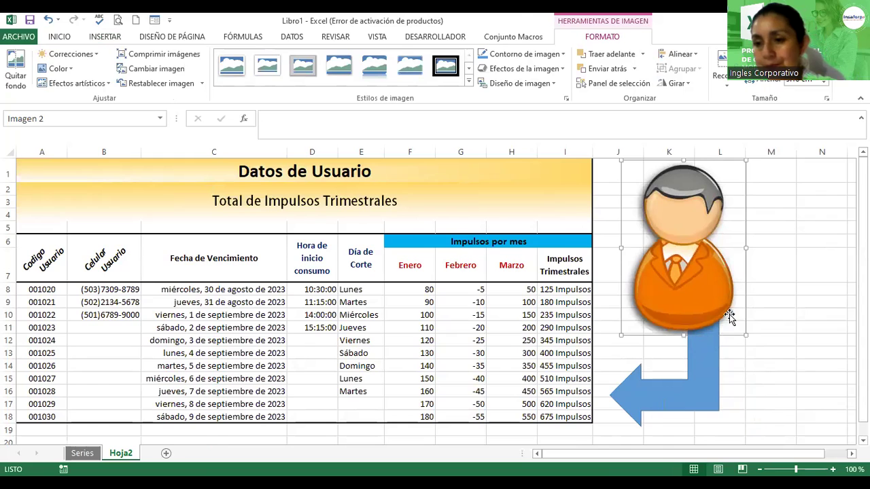
left_click_drag(747, 333, 690, 293)
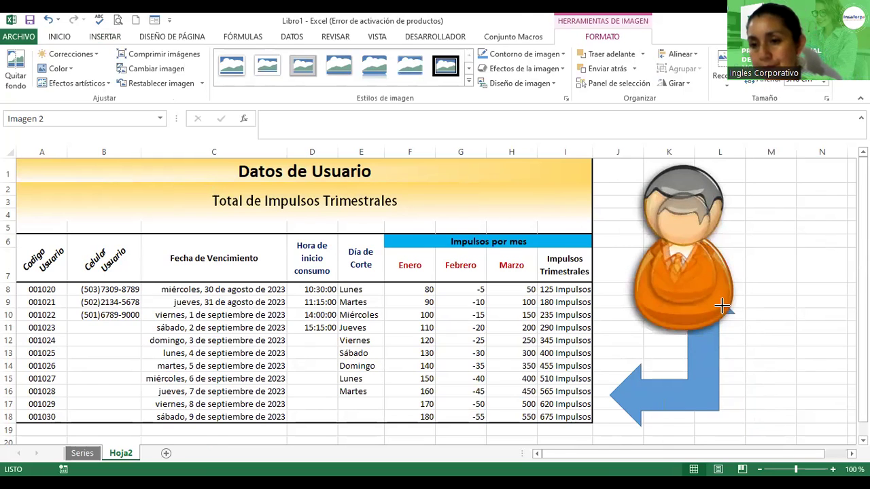
left_click_drag(679, 252, 694, 231)
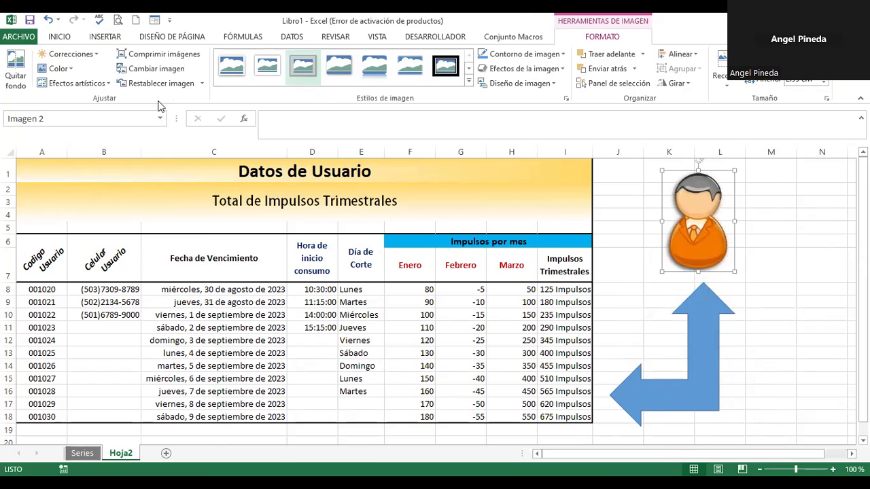
- Reopen the Online Pictures dialog and close it without inserting anything
left_click(102, 38)
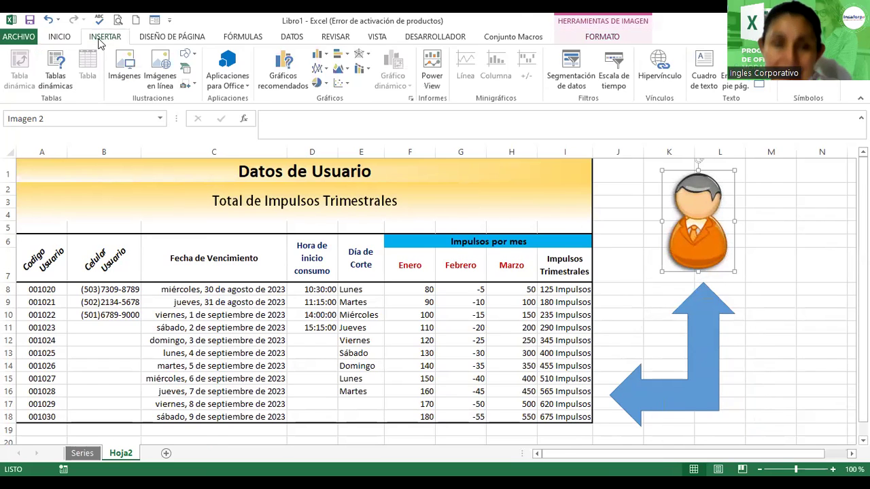
left_click(155, 87)
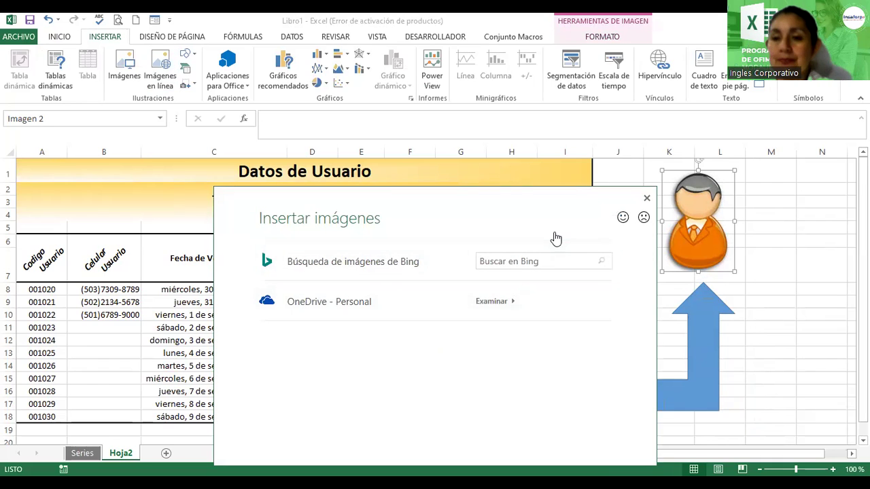
left_click(647, 199)
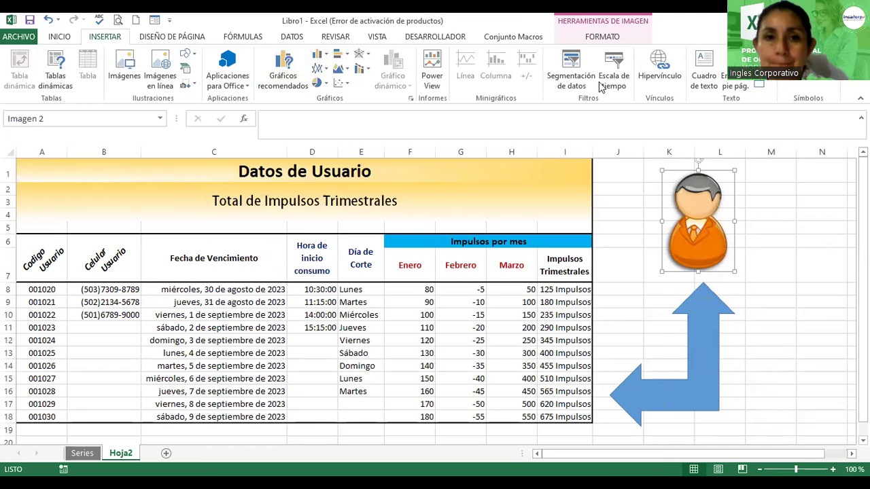
left_click(71, 36)
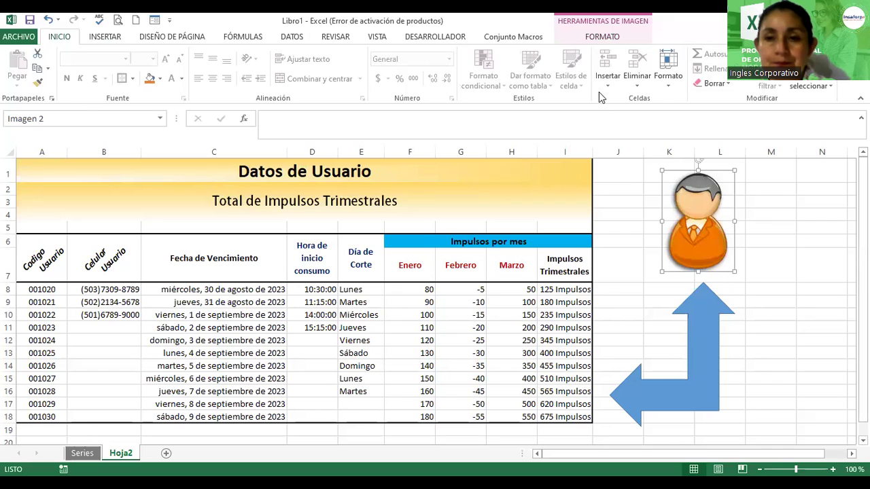
- Recolour the user image to dark blue (Azul, Énfasis 5 oscuro)
left_click(593, 41)
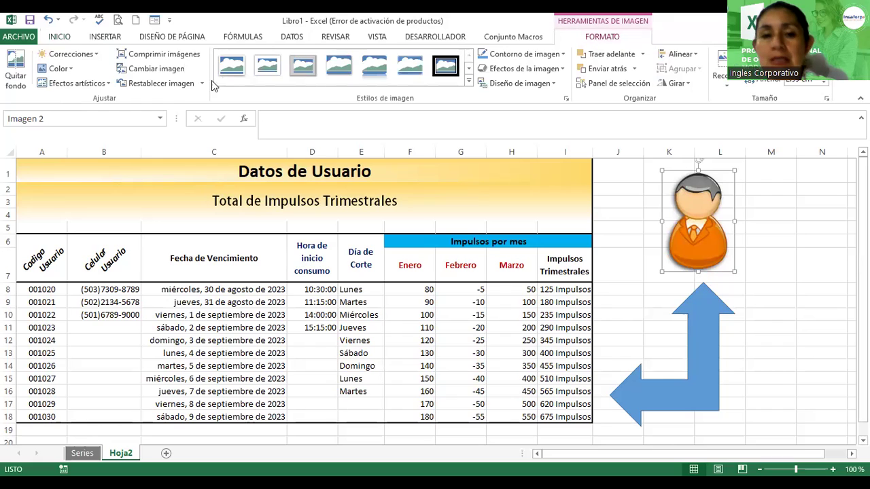
left_click(72, 71)
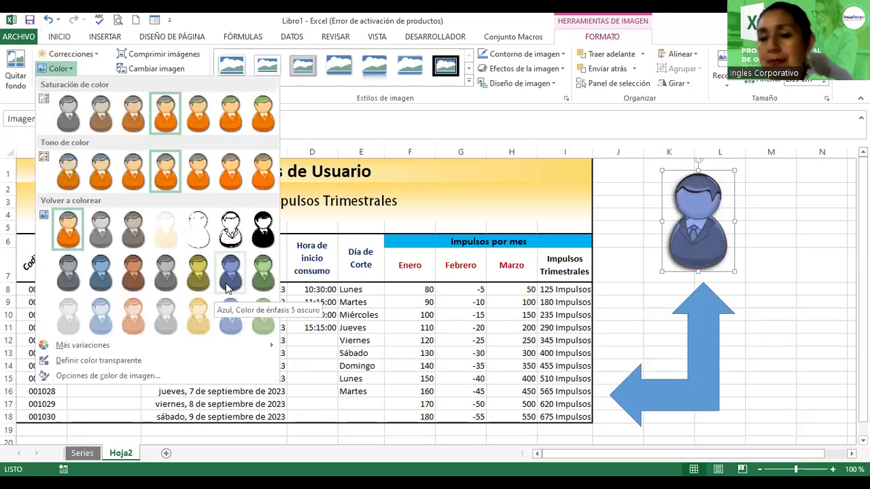
left_click(227, 289)
- Give the blue arrow shape a bevel effect
left_click(652, 390)
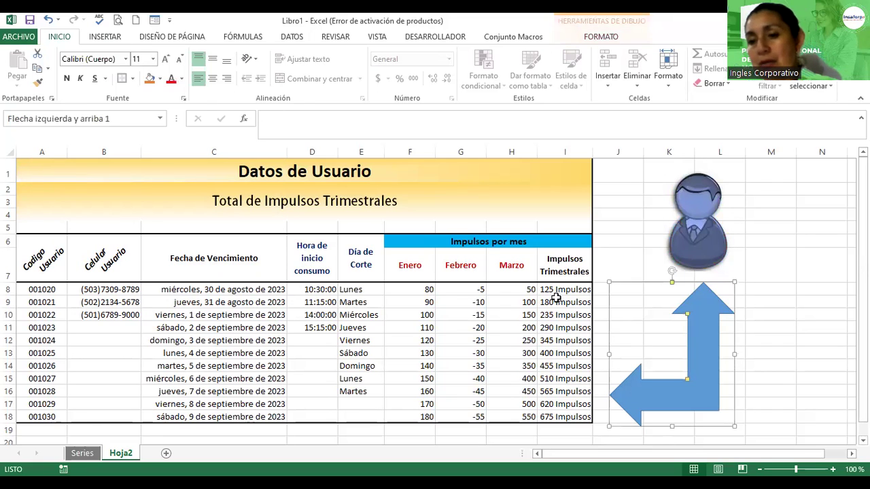
left_click(591, 38)
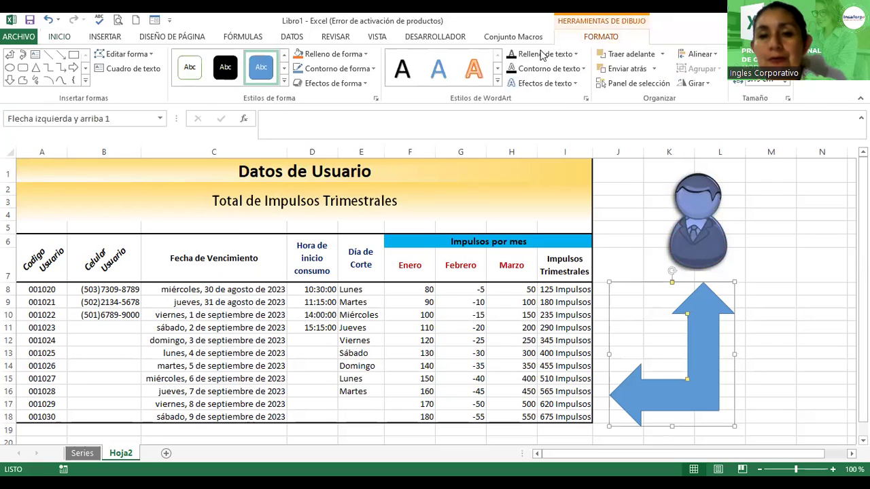
left_click(363, 88)
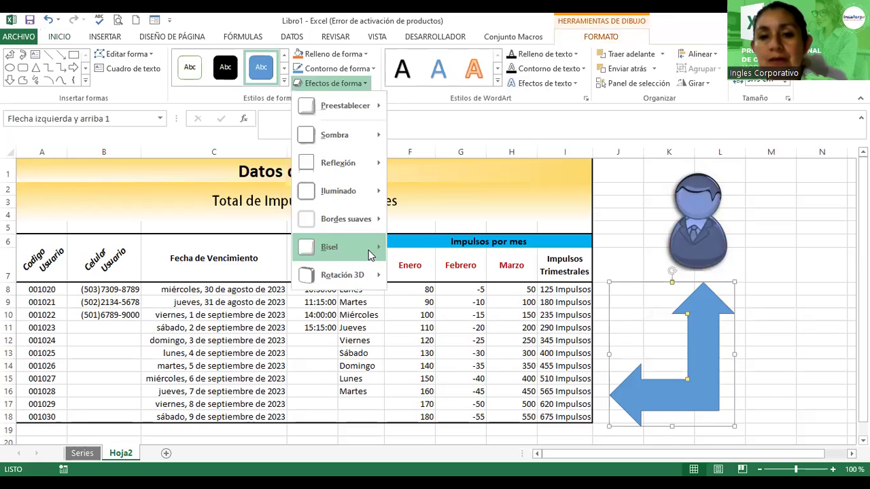
mouse_move(371, 255)
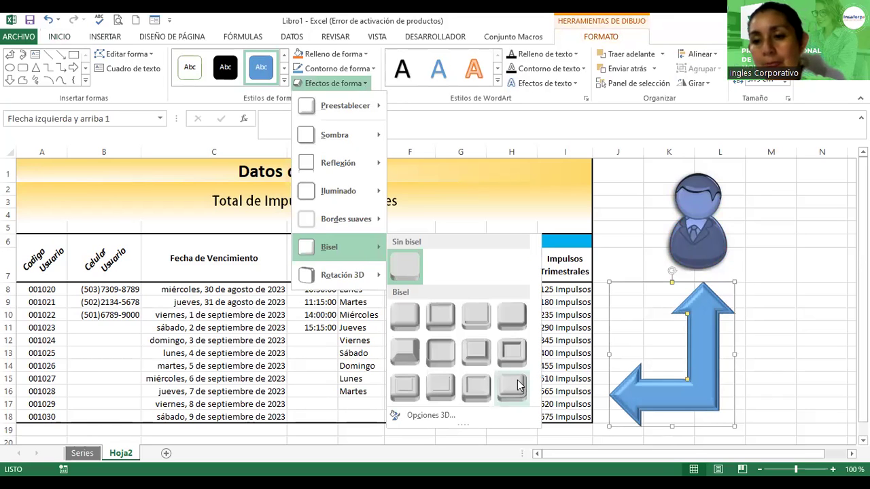
left_click(808, 330)
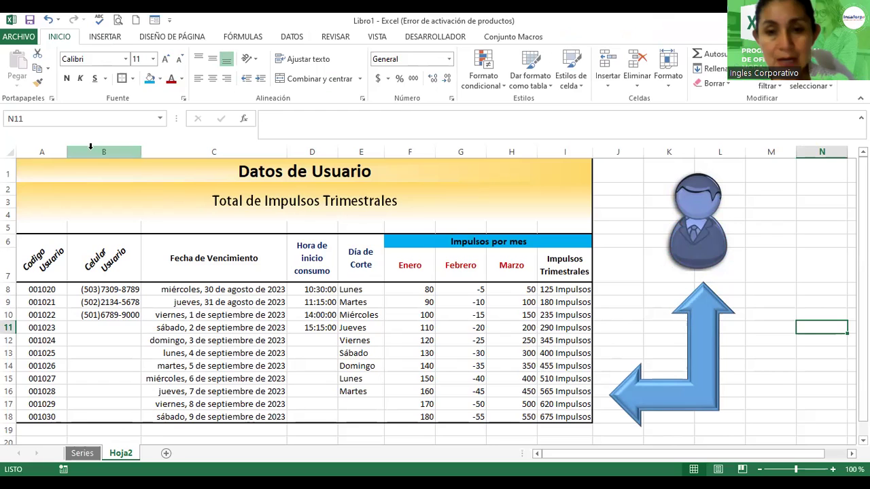
- Rename the Hoja2 sheet to Datos_Usuario
double_click(121, 454)
type("Datos_")
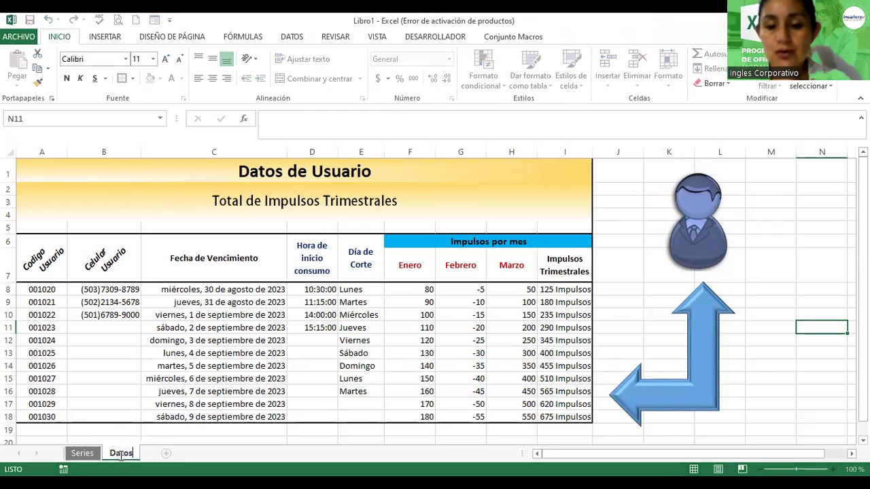
type("Usuario")
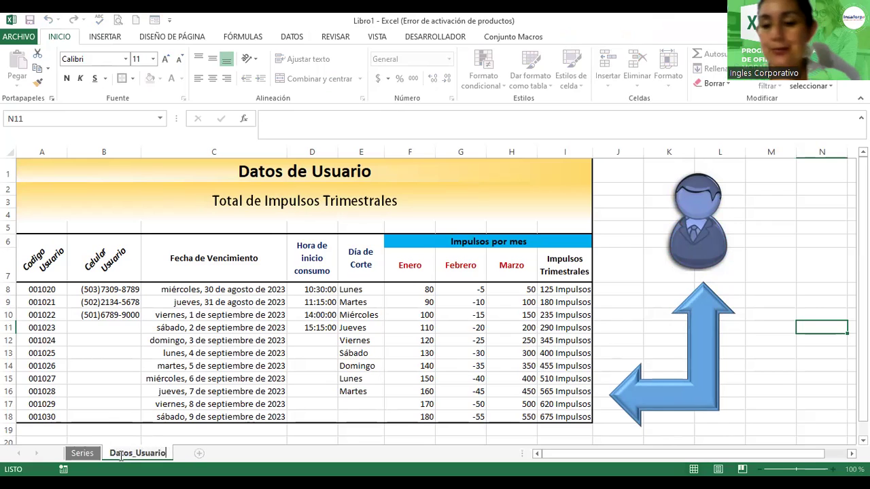
key("Return")
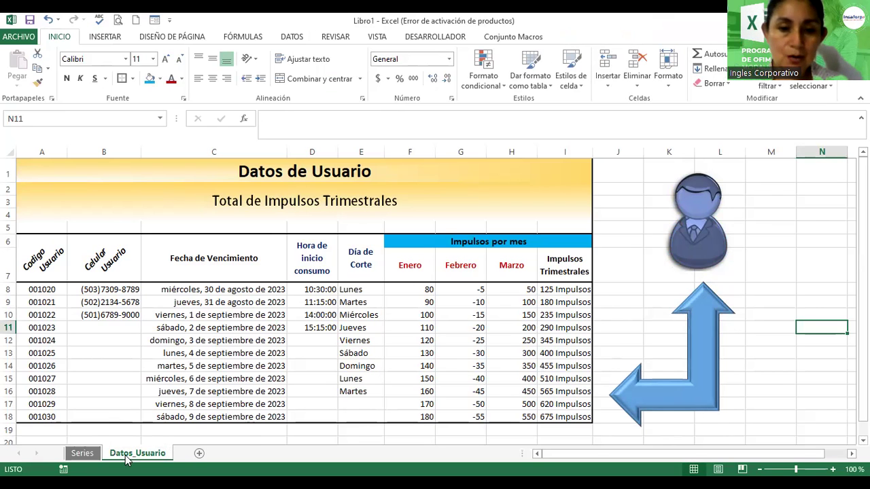
- Colour the Datos_Usuario tab brown and check it from the Series sheet
right_click(126, 459)
mouse_move(204, 395)
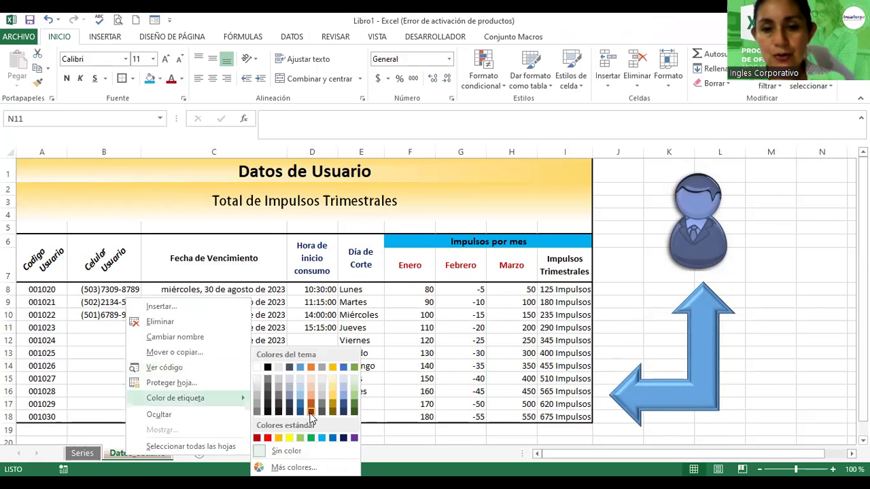
key("Escape")
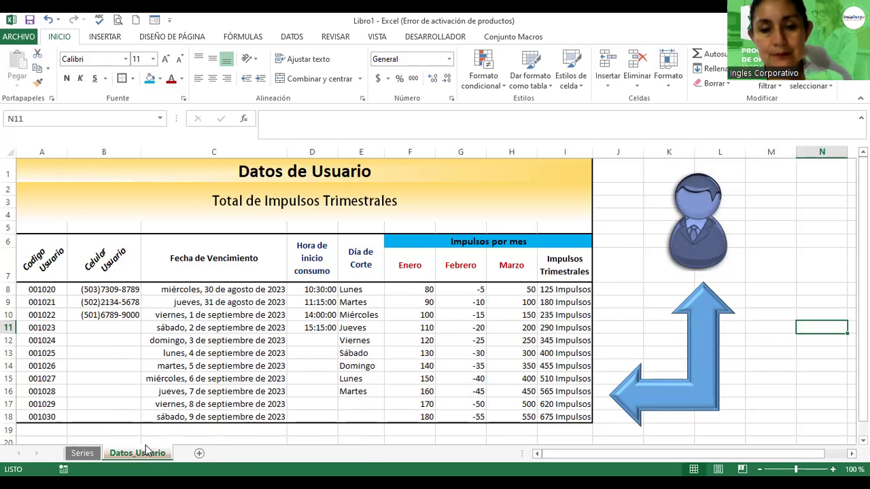
left_click(85, 454)
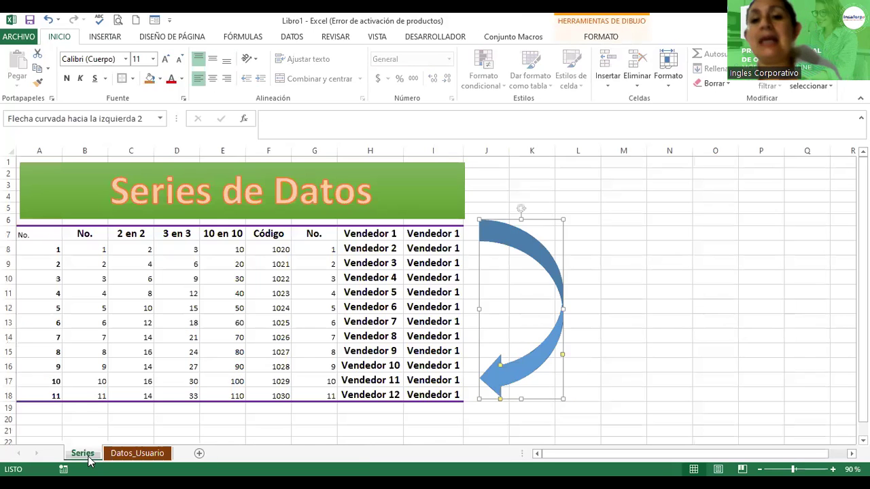
left_click(121, 453)
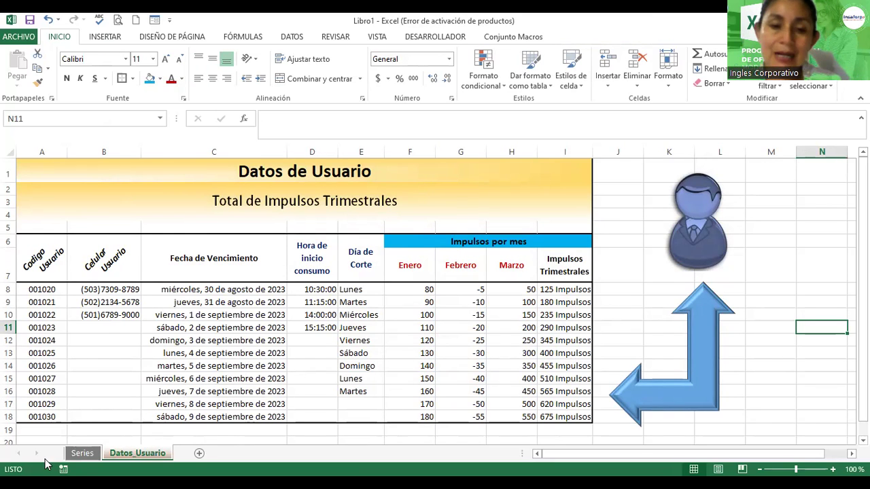
left_click(82, 453)
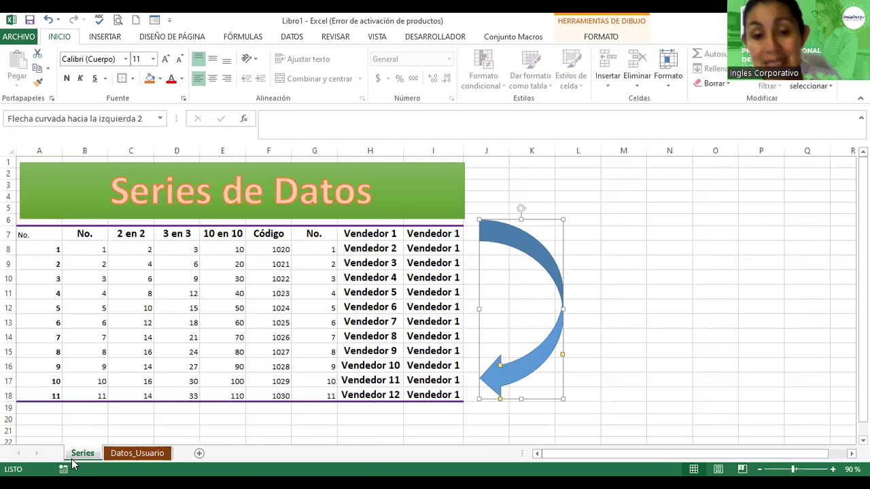
left_click(121, 453)
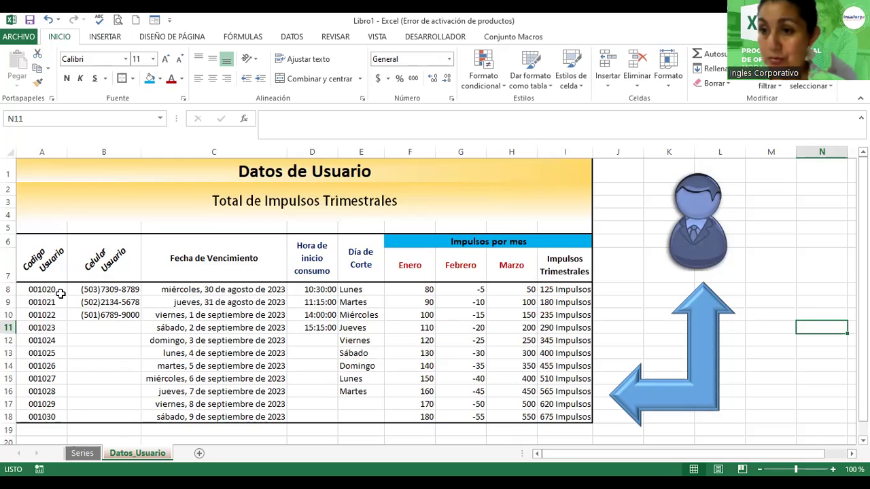
- Nudge the blue user picture slightly left above the bevelled arrow, then deselect it
left_click_drag(698, 225, 685, 225)
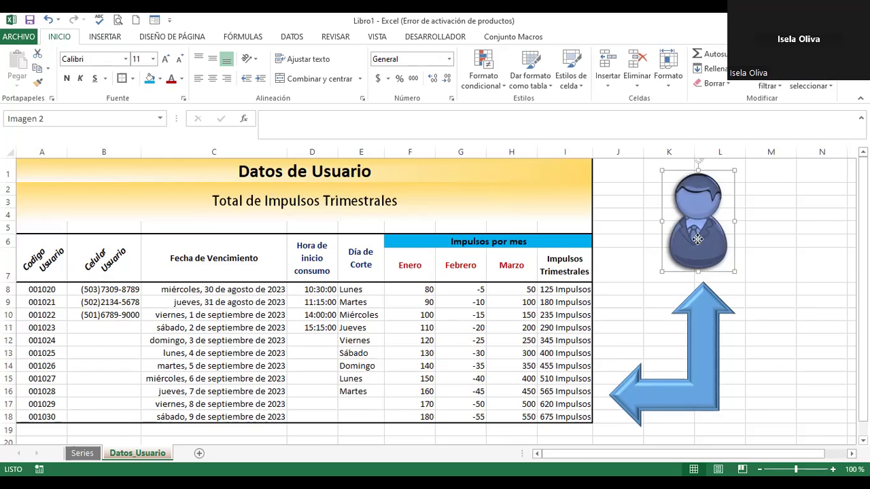
left_click(792, 247)
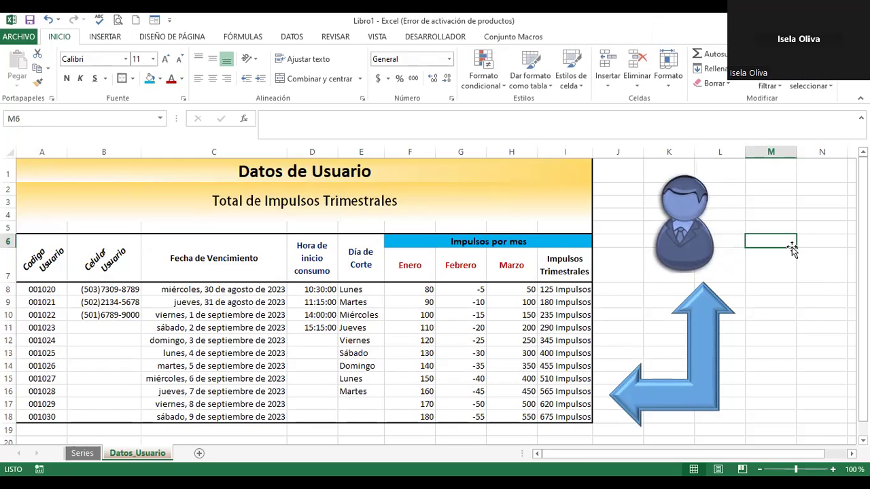